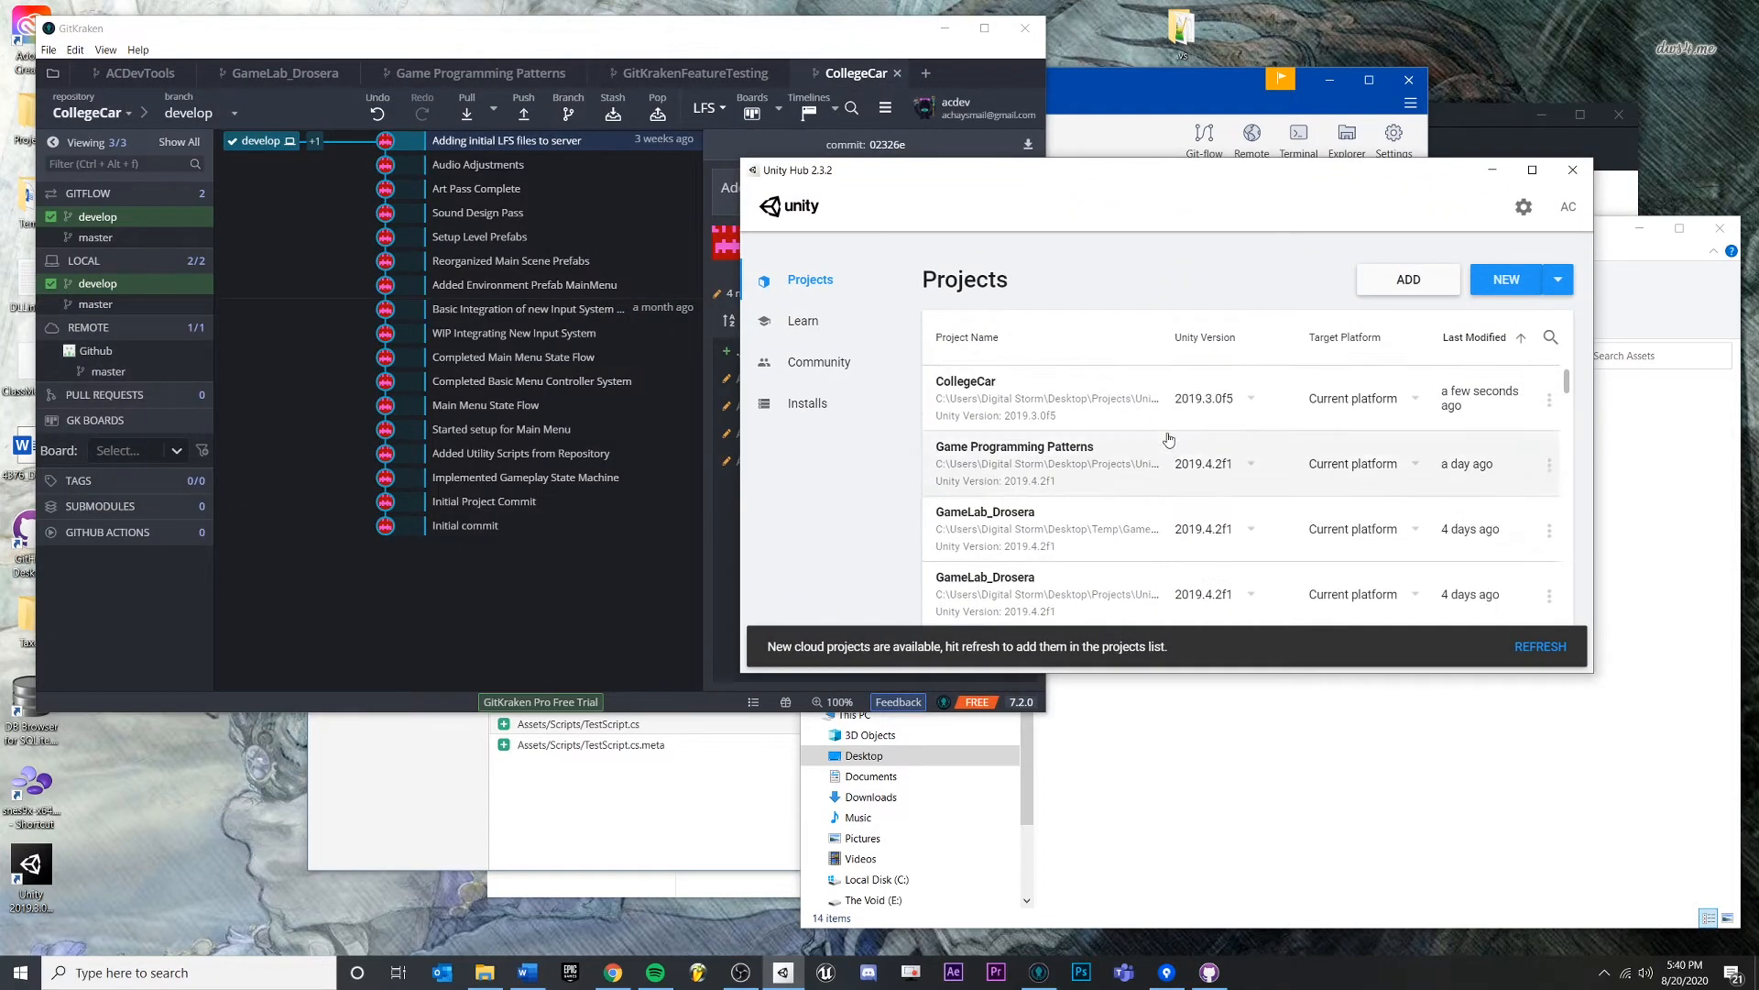
- Bring the GitKraken window showing the CollegeCar repository history to the front
left_click(546, 46)
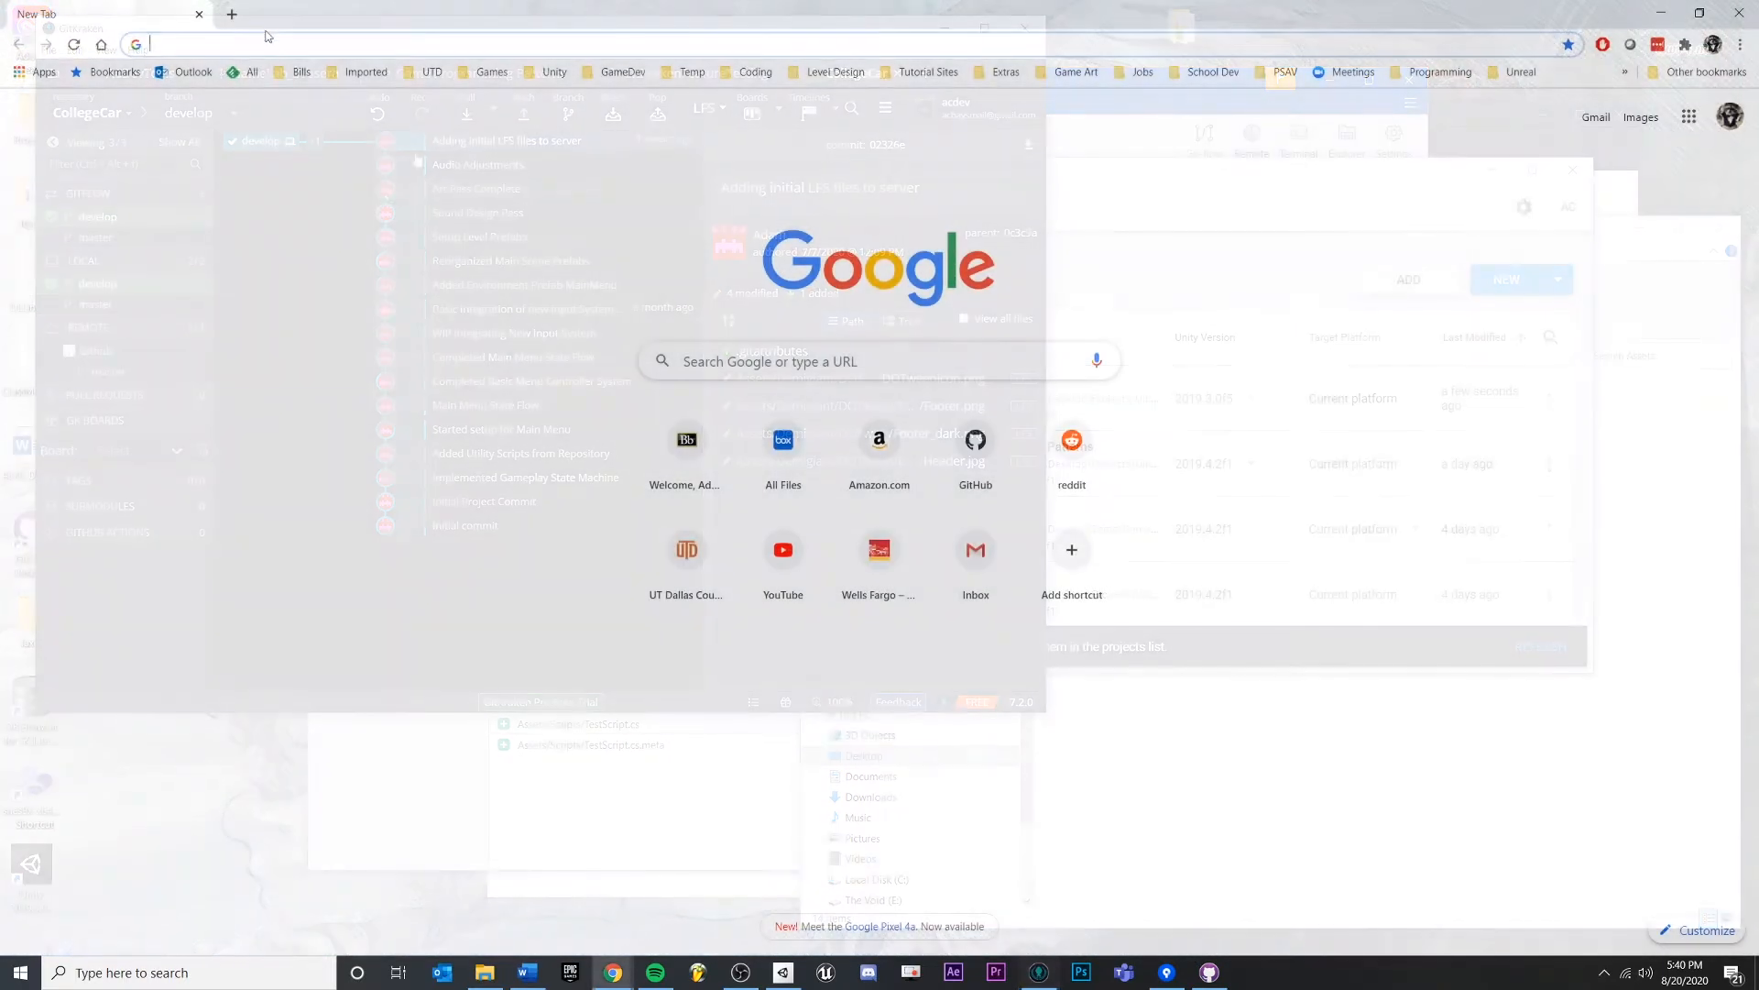
- Load github in Chrome and check the signed-in account menu
left_click(269, 45)
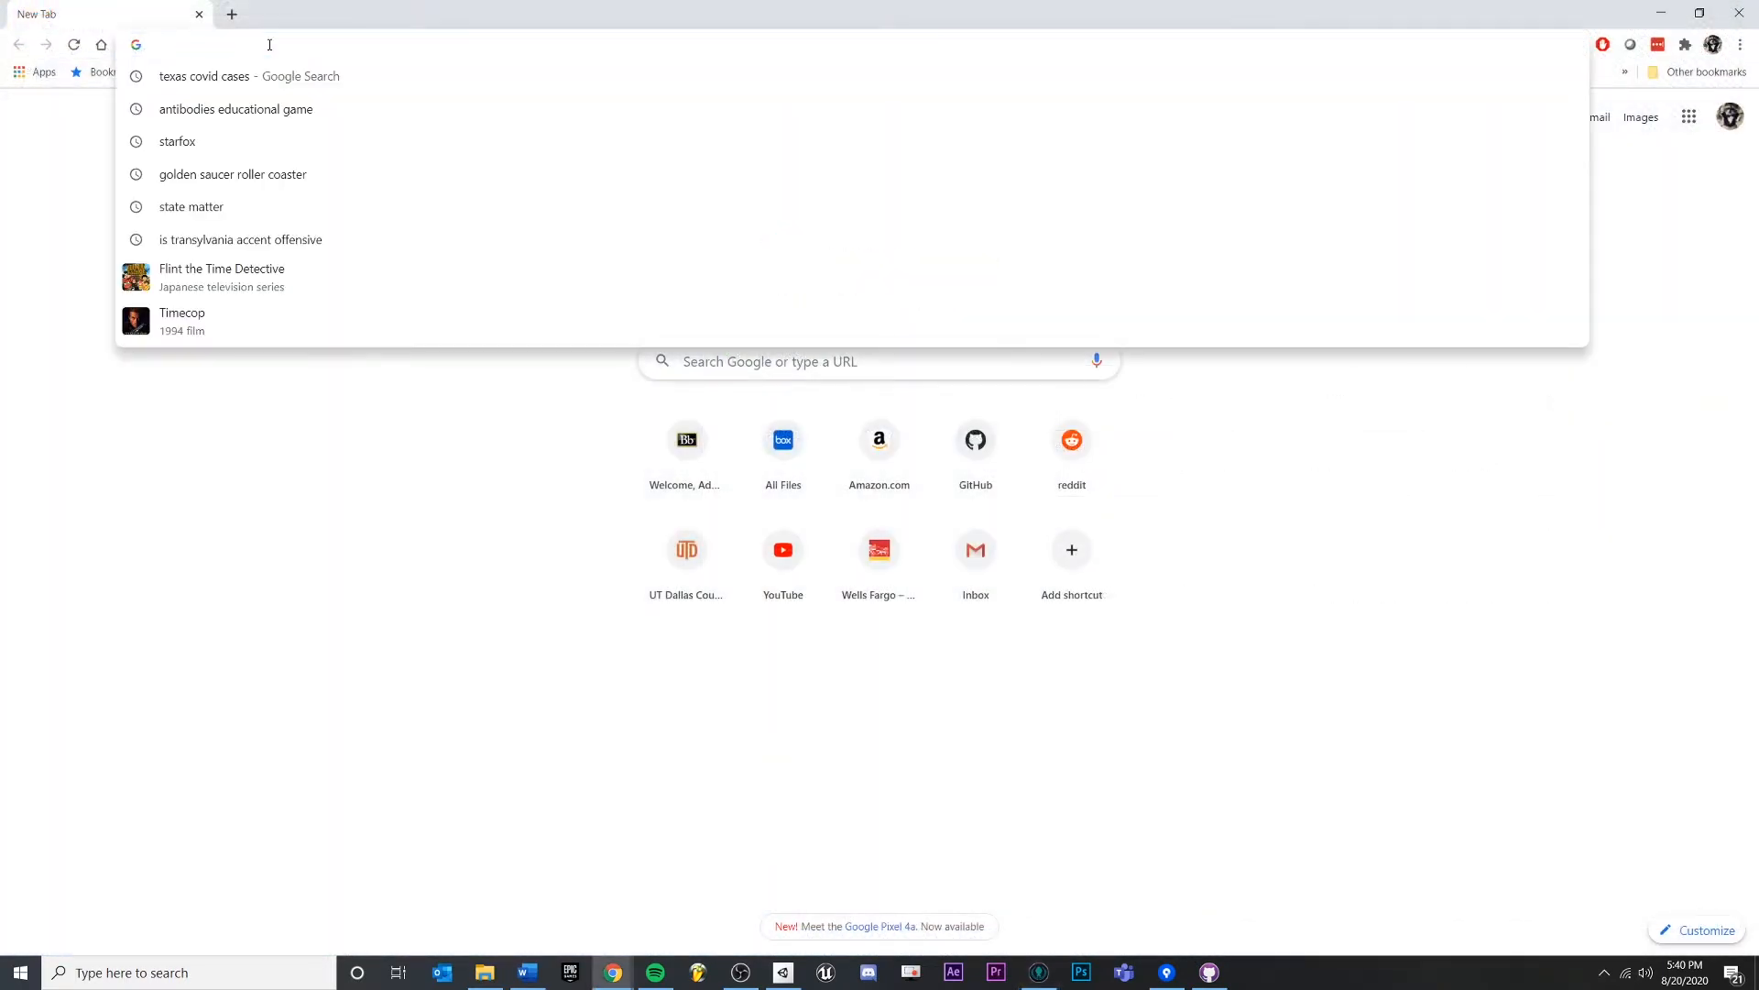
type("github.com")
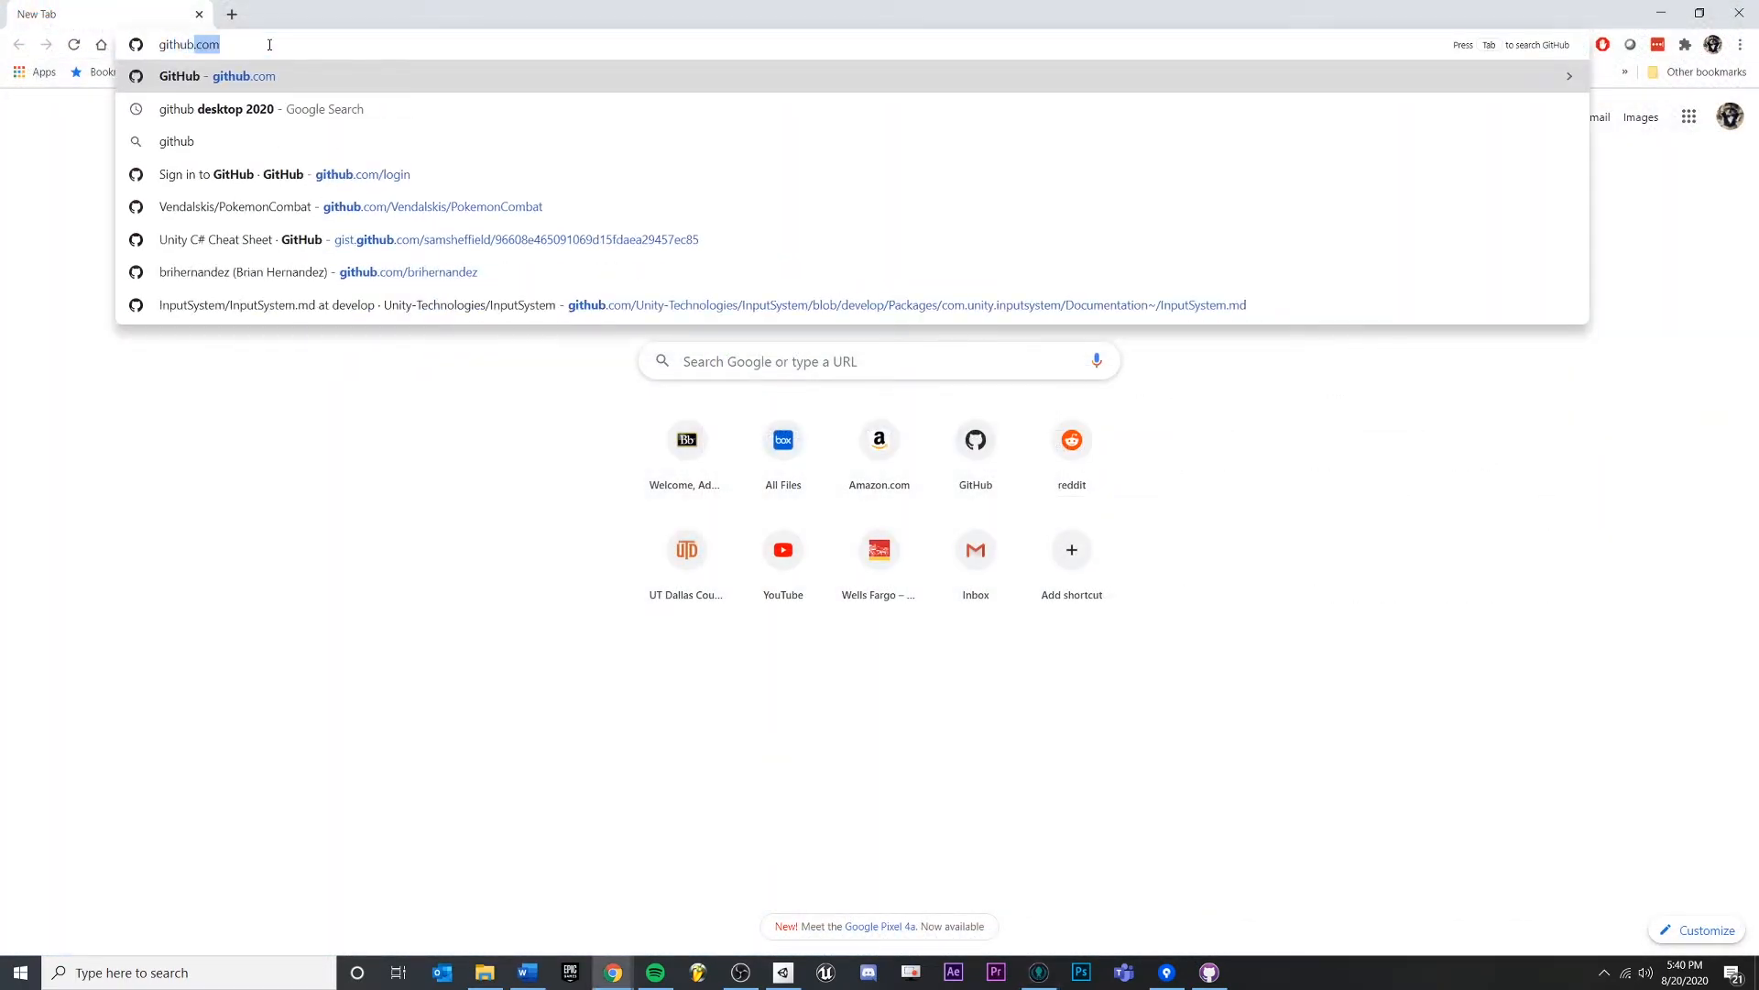
key("Return")
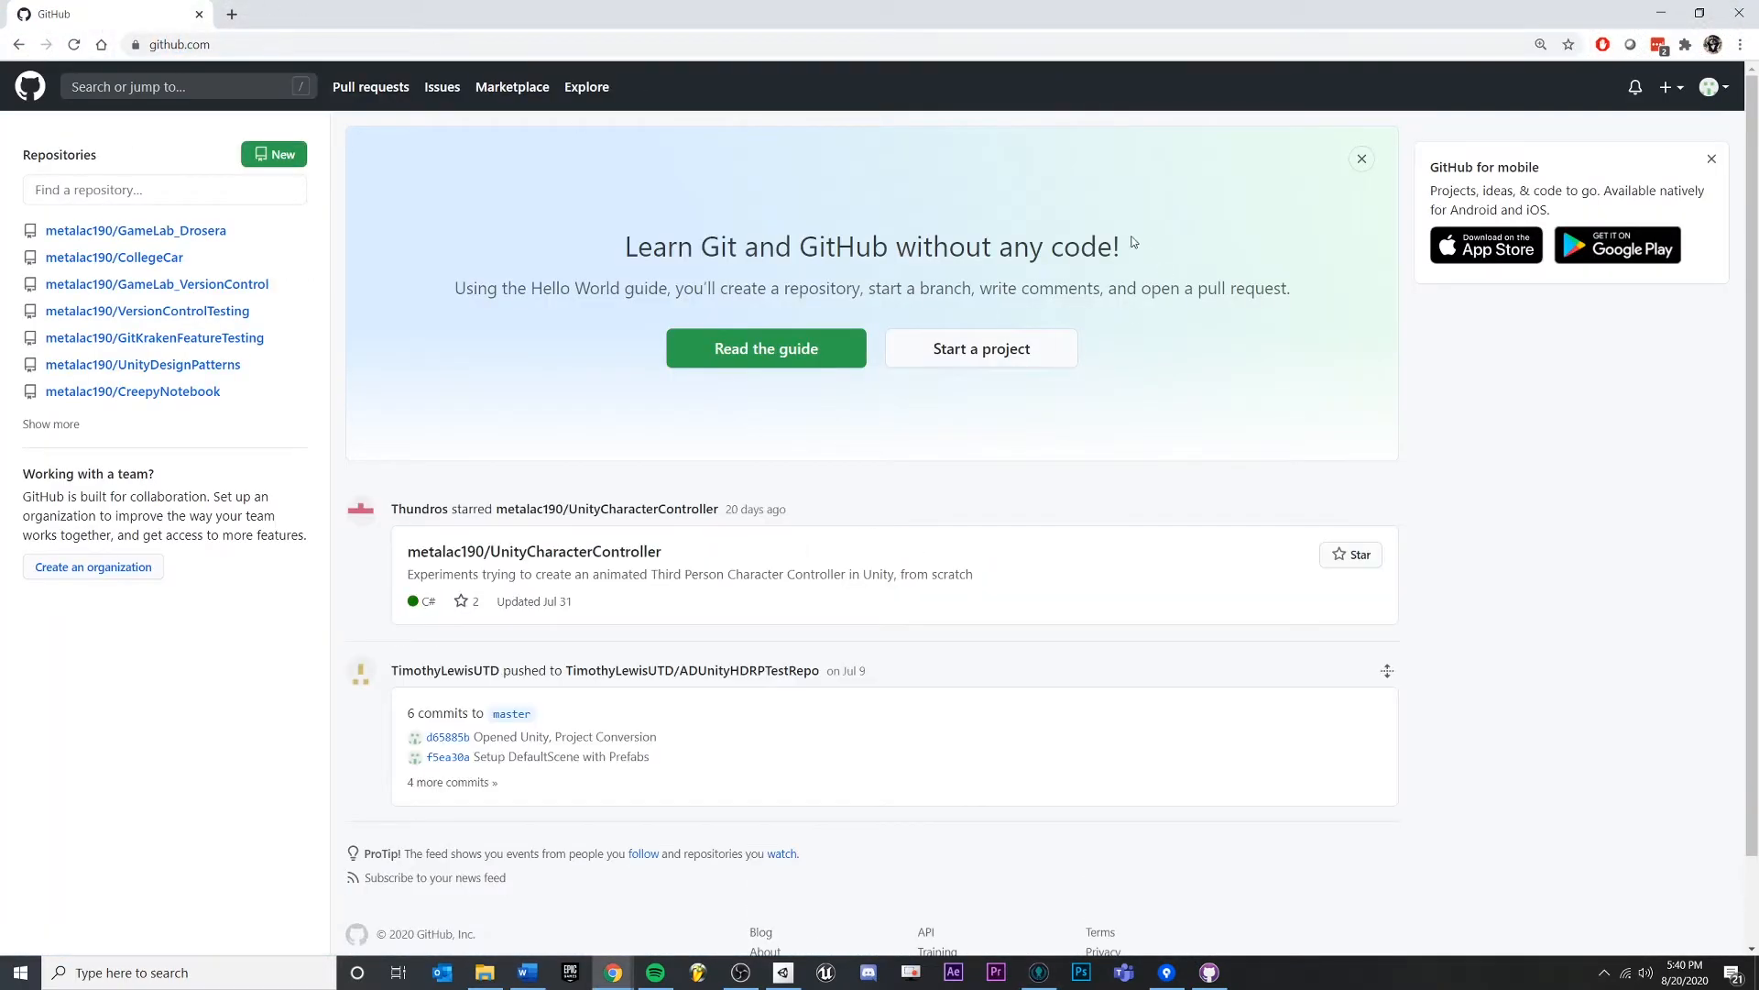
left_click(1726, 90)
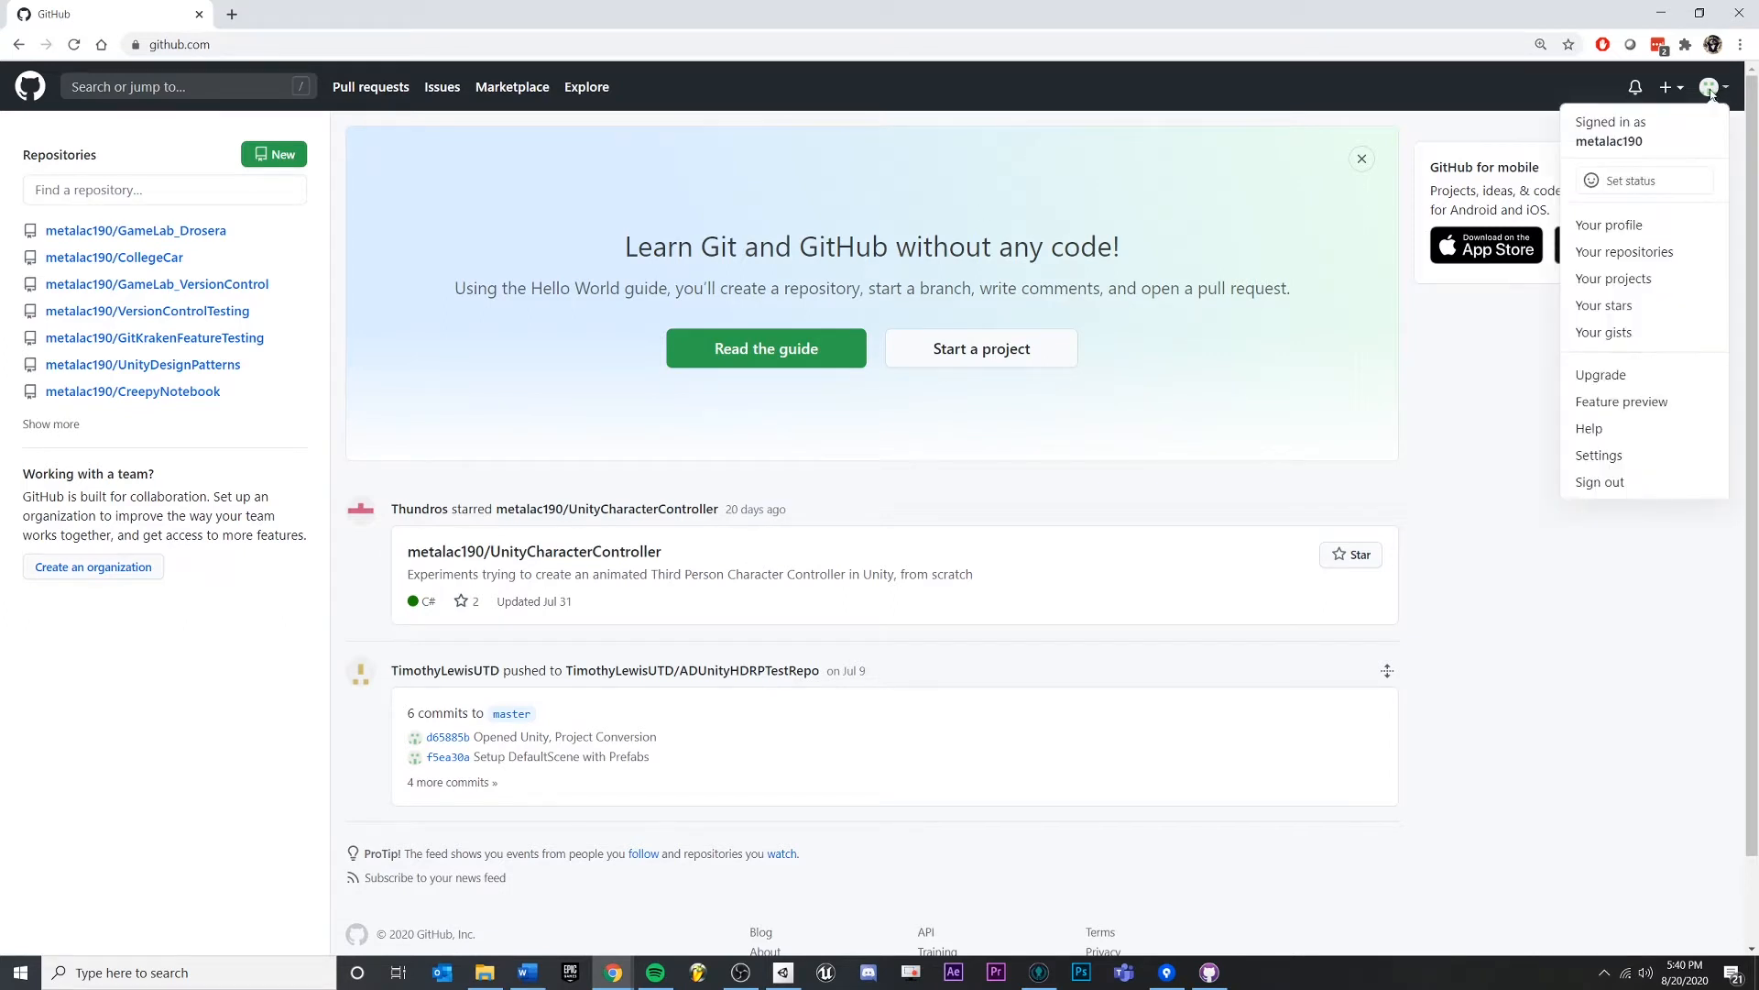
left_click(1710, 91)
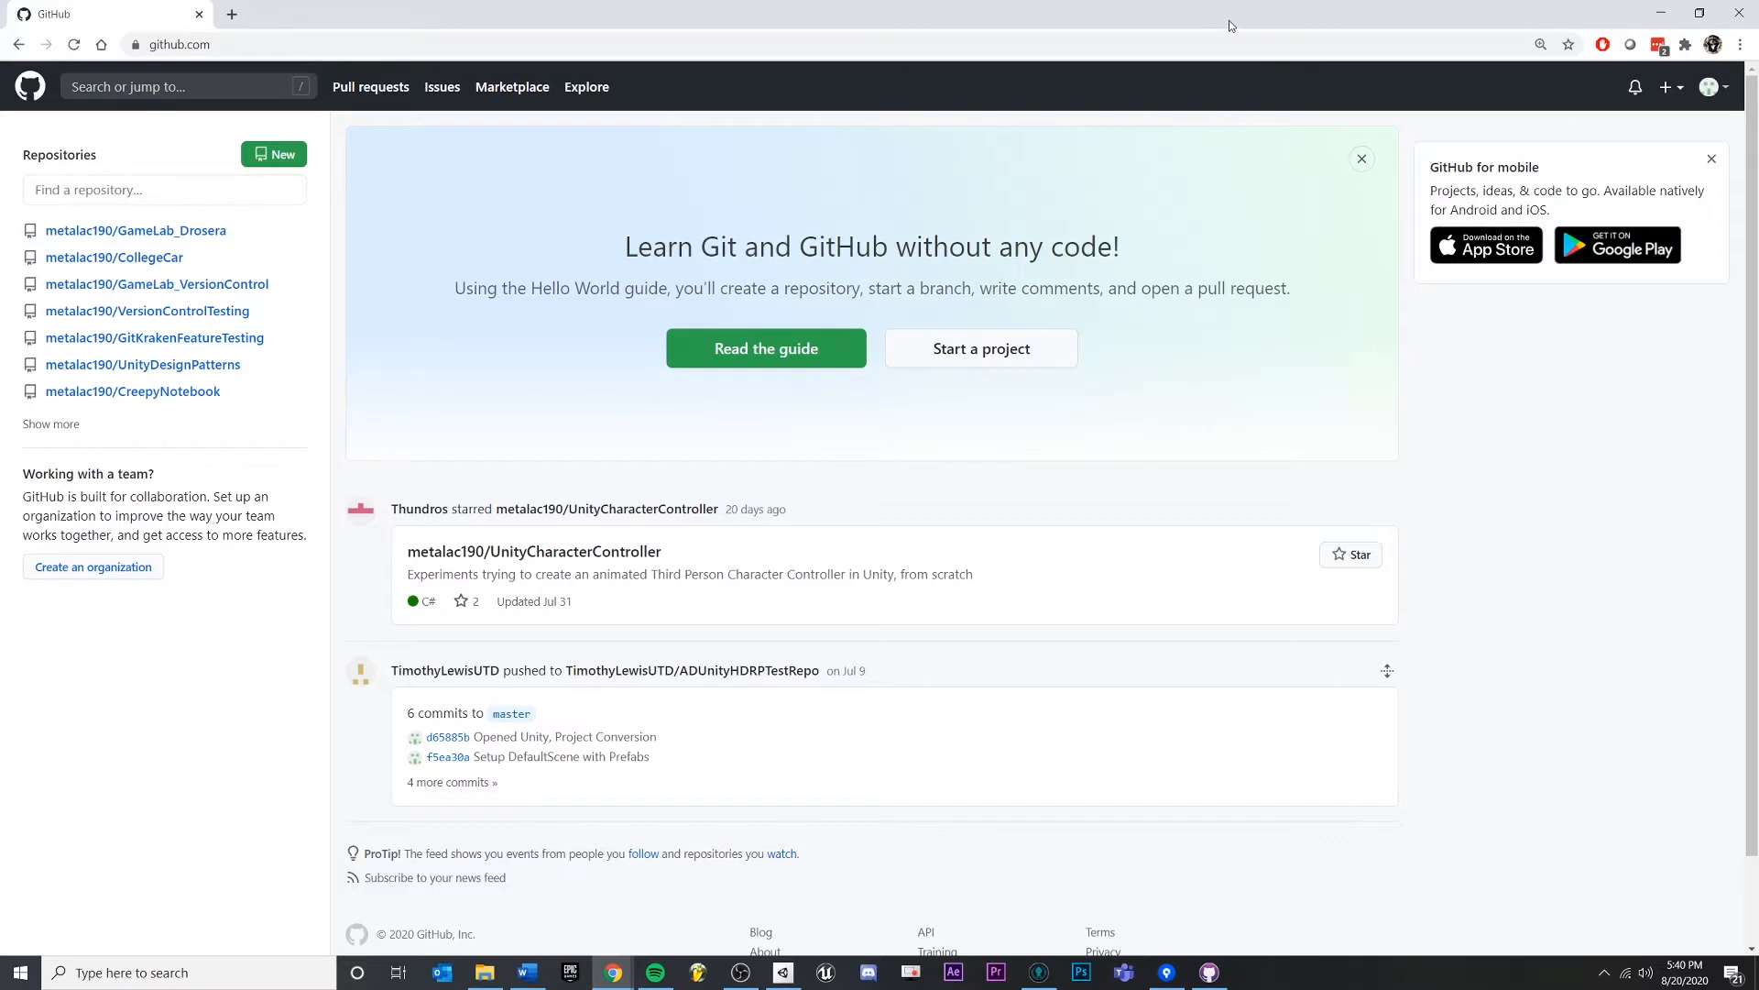
- Close Chrome, move the GitKraken window, and bring Unity Hub forward
left_click(1744, 11)
left_click_drag(575, 33, 627, 62)
left_click(1323, 187)
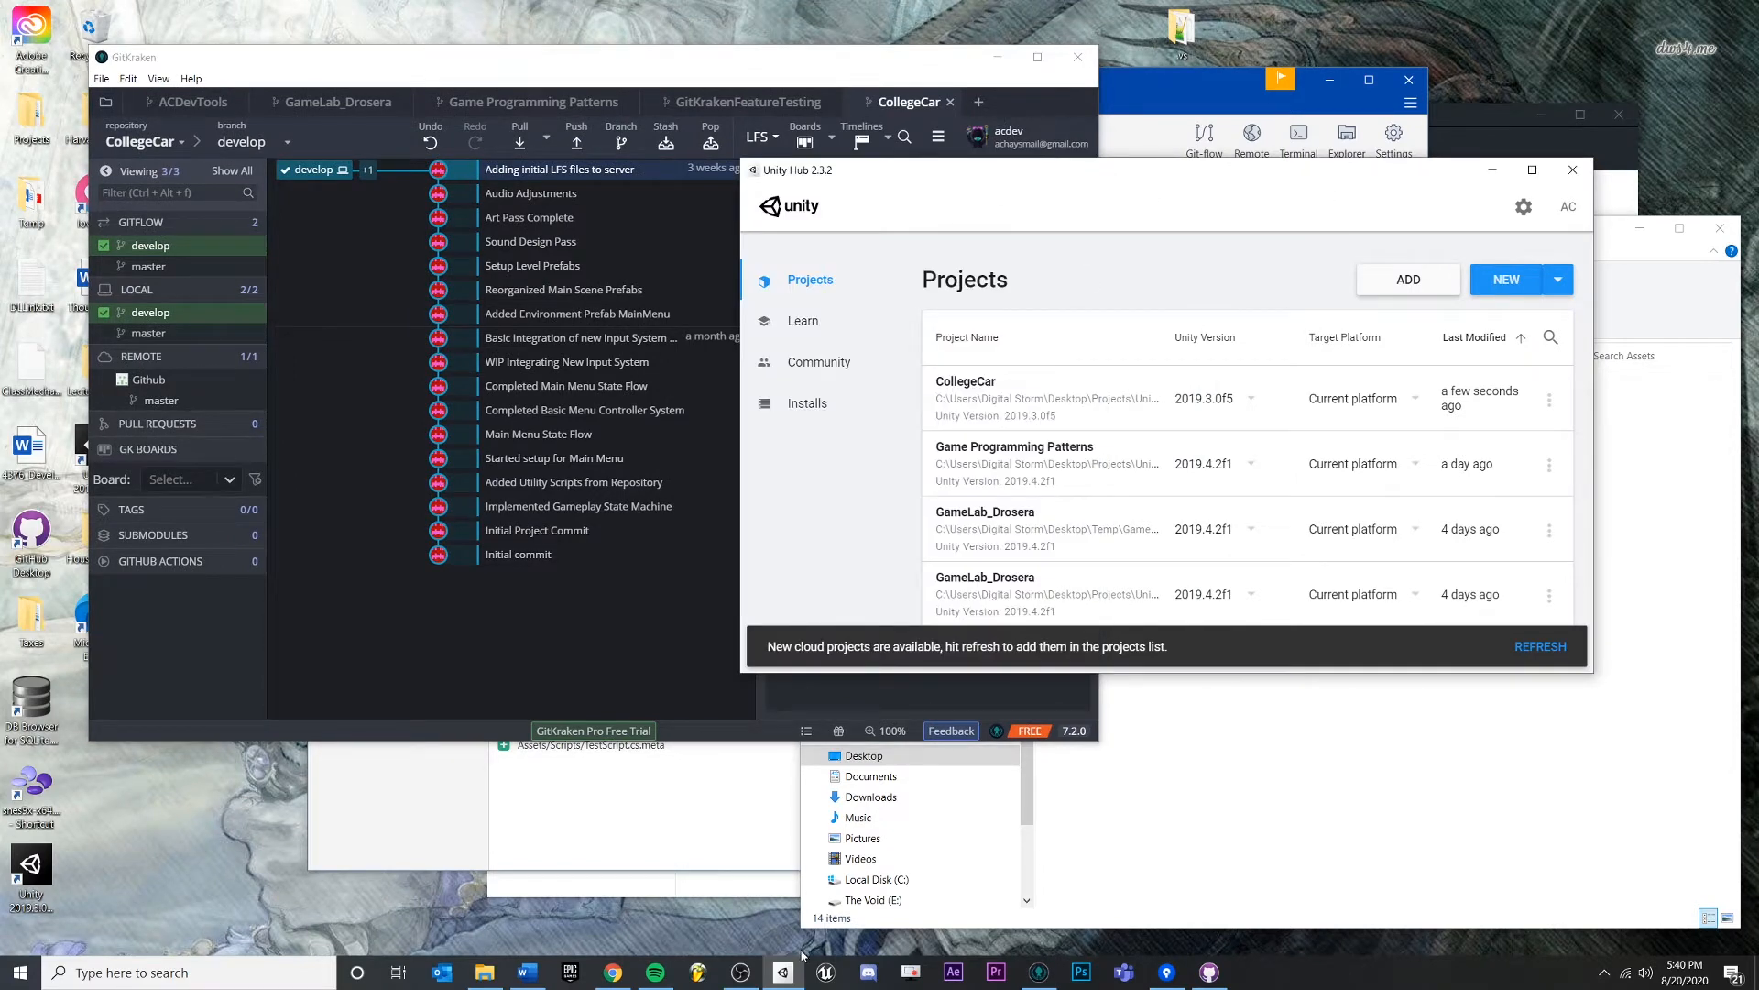
- Start a new Unity Hub project using Unity version 2019.4.2f1
left_click_drag(1368, 178, 1255, 126)
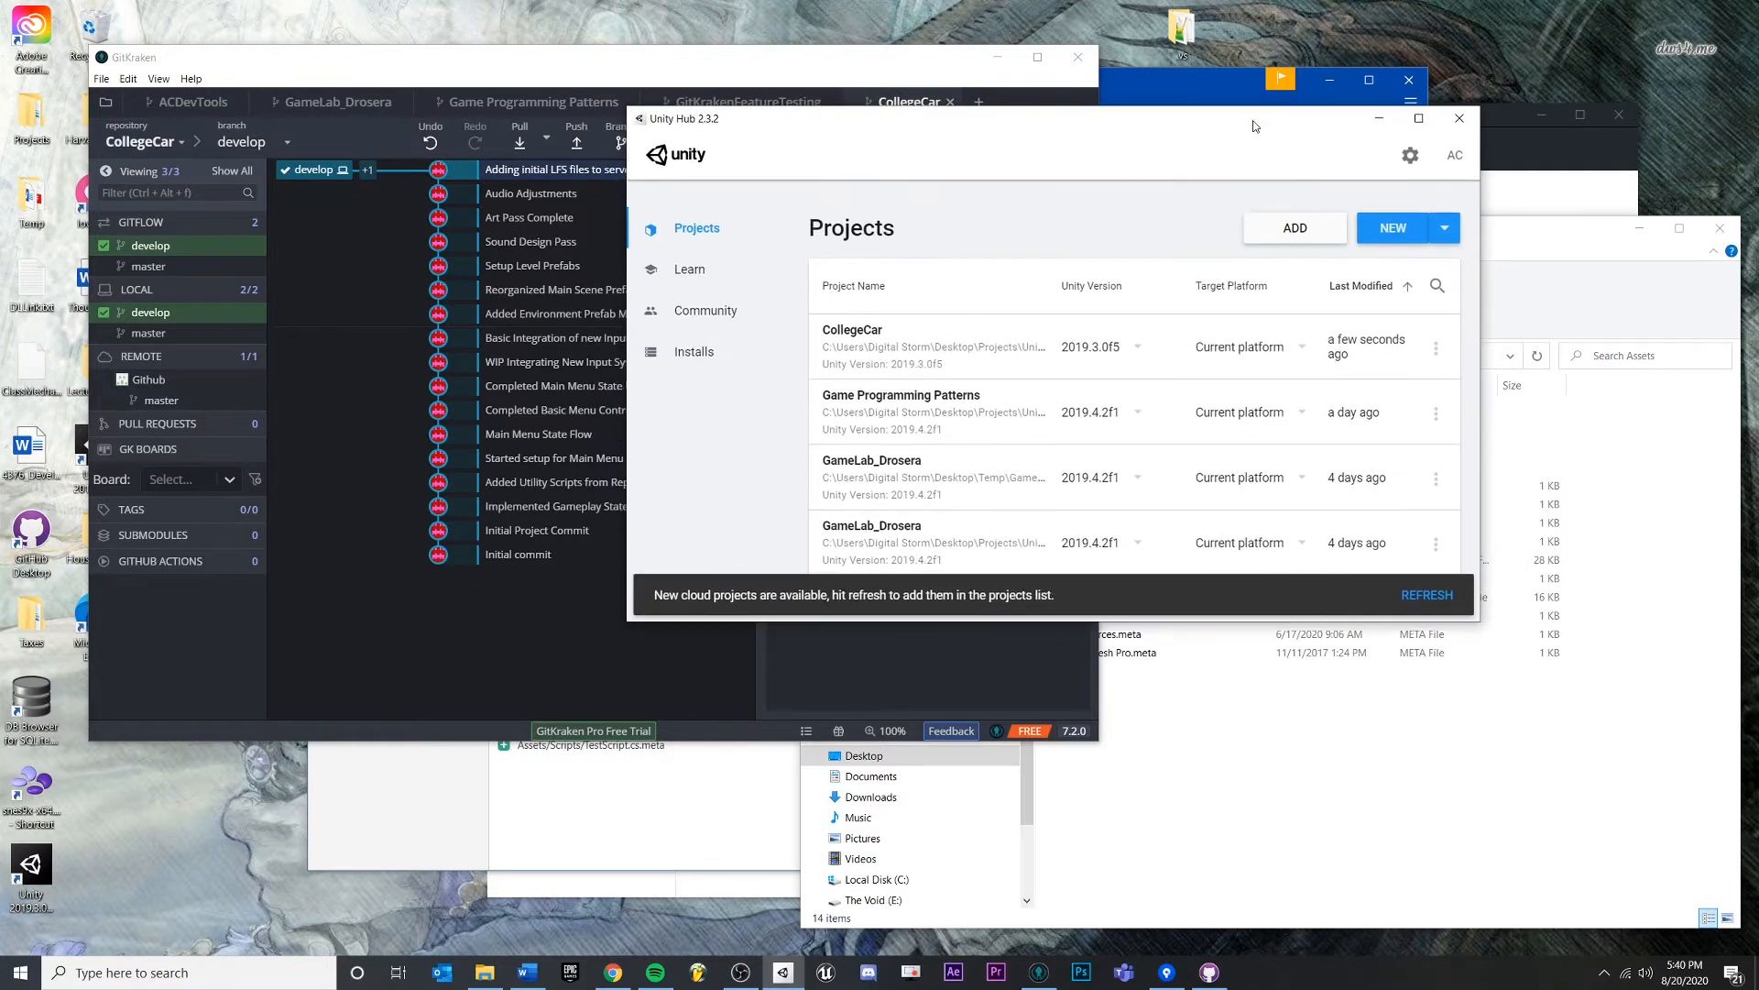
left_click(1452, 227)
left_click(1338, 262)
left_click(1457, 238)
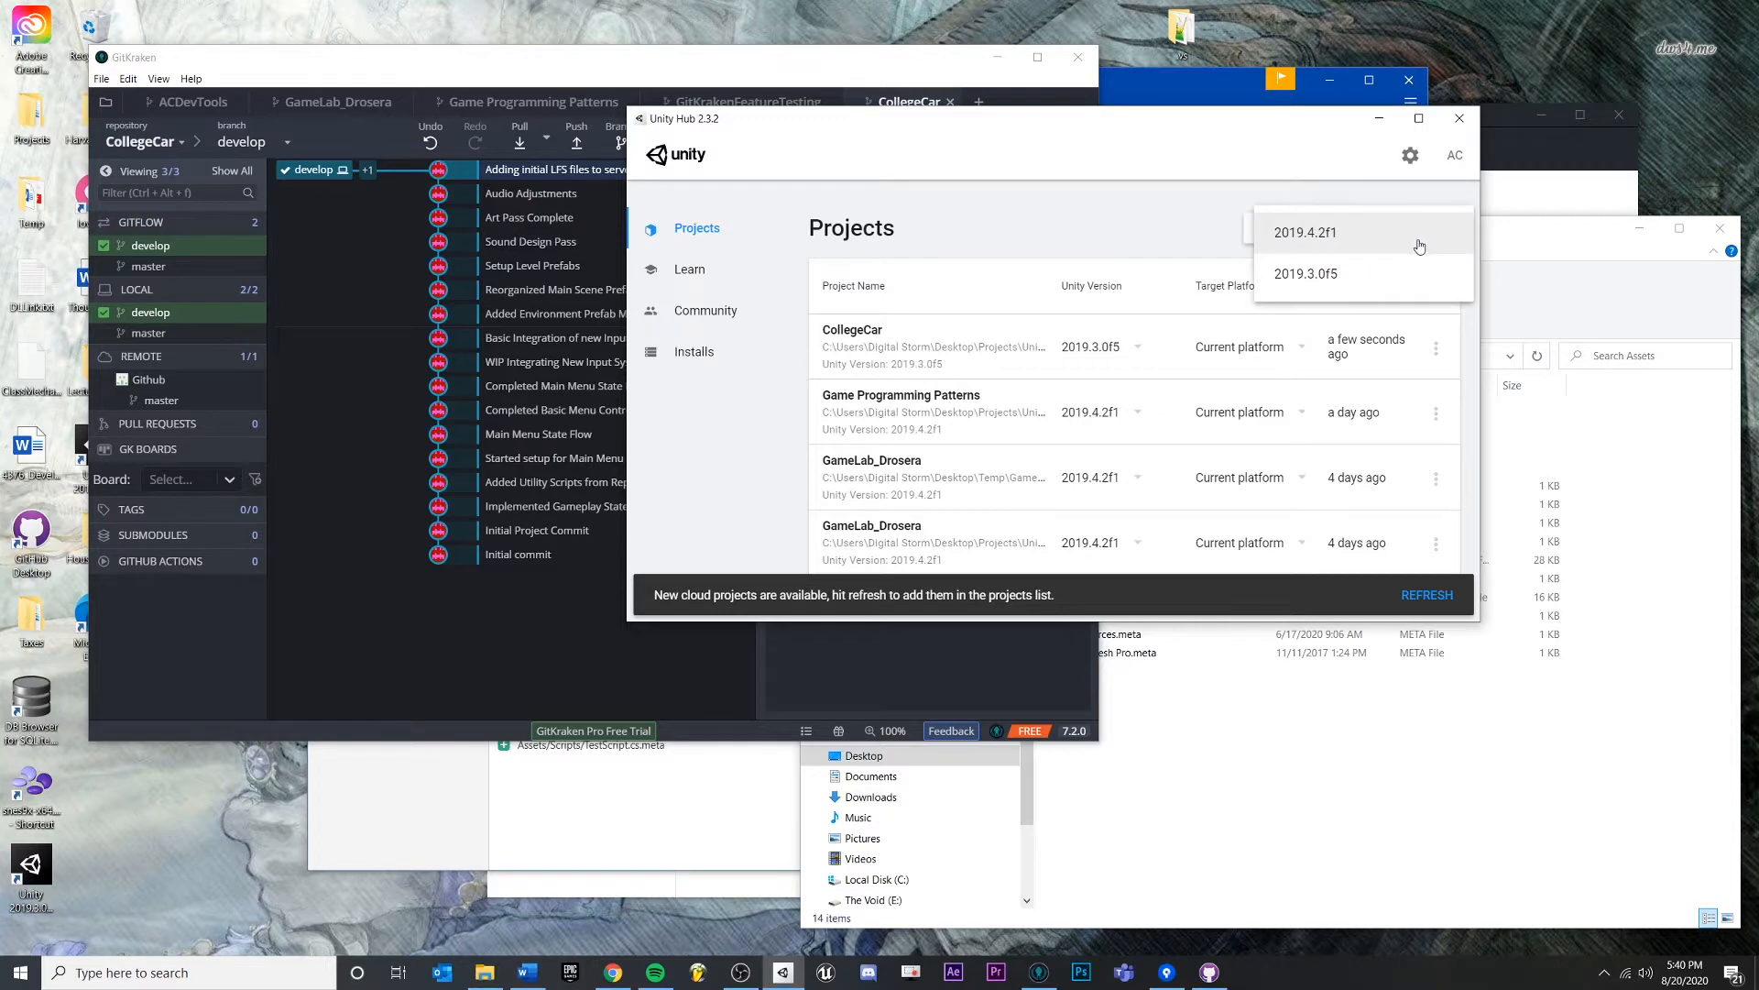
left_click(1418, 244)
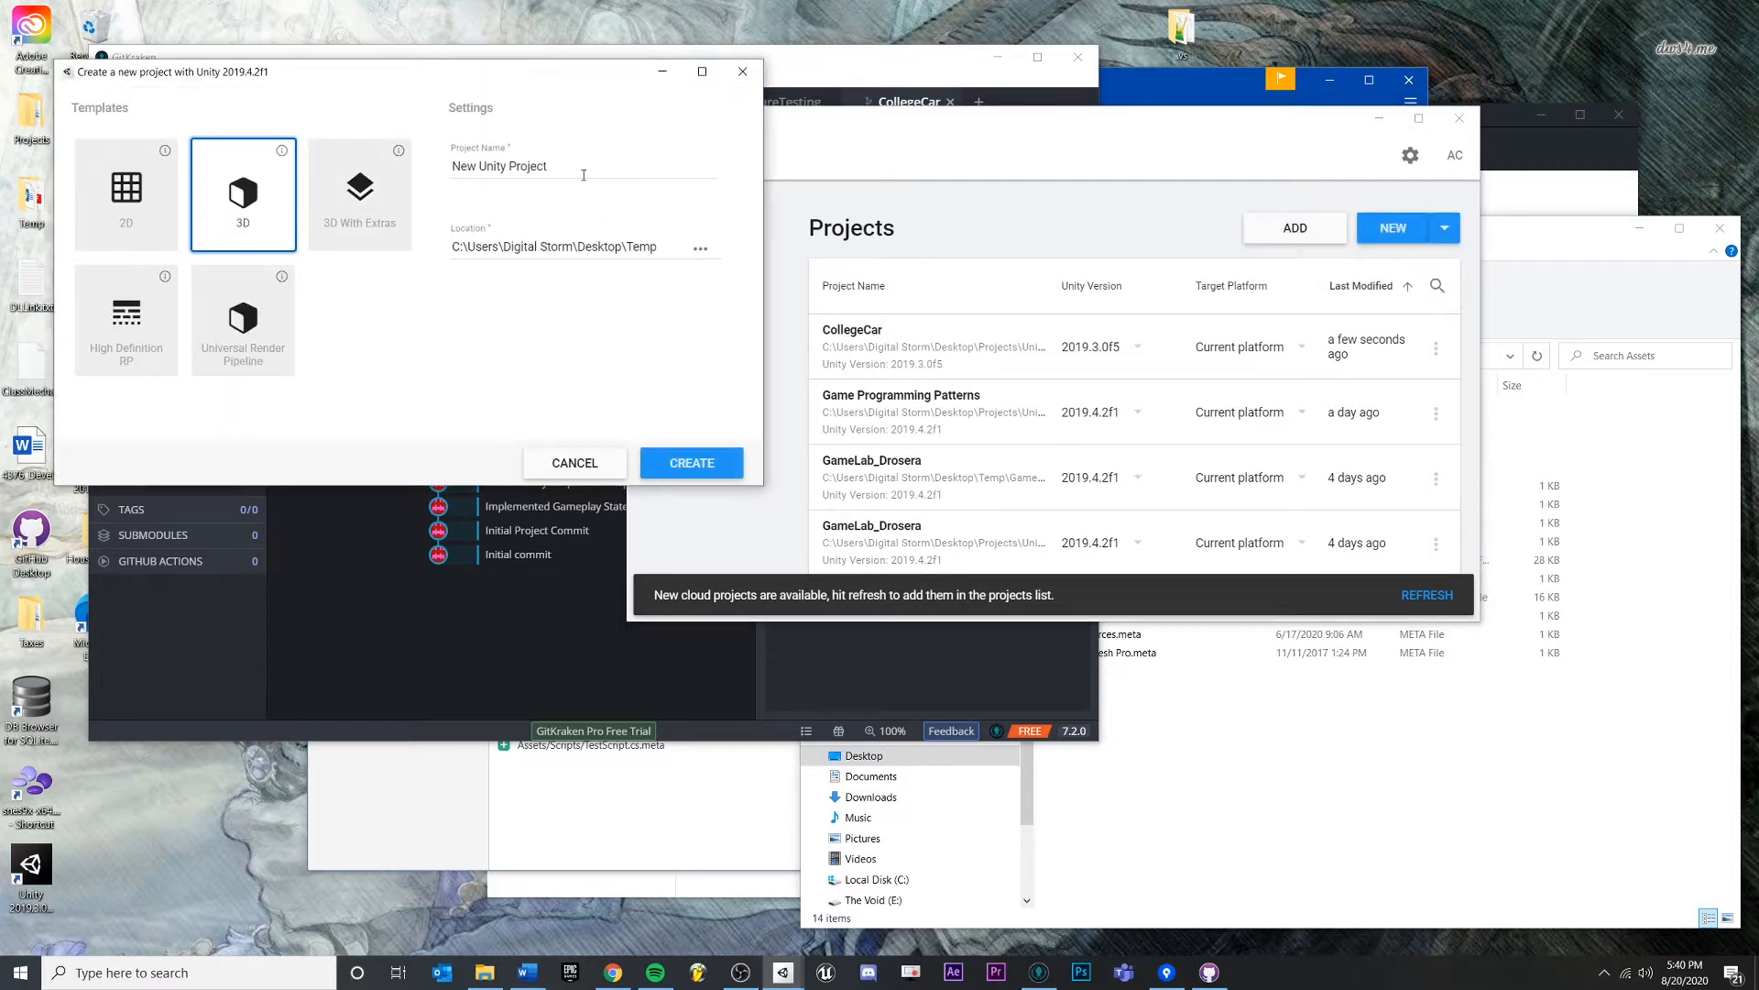
- Name the 3D project UnityKrakenGame, place it in the Unity projects folder, and create it
triple_click(513, 166)
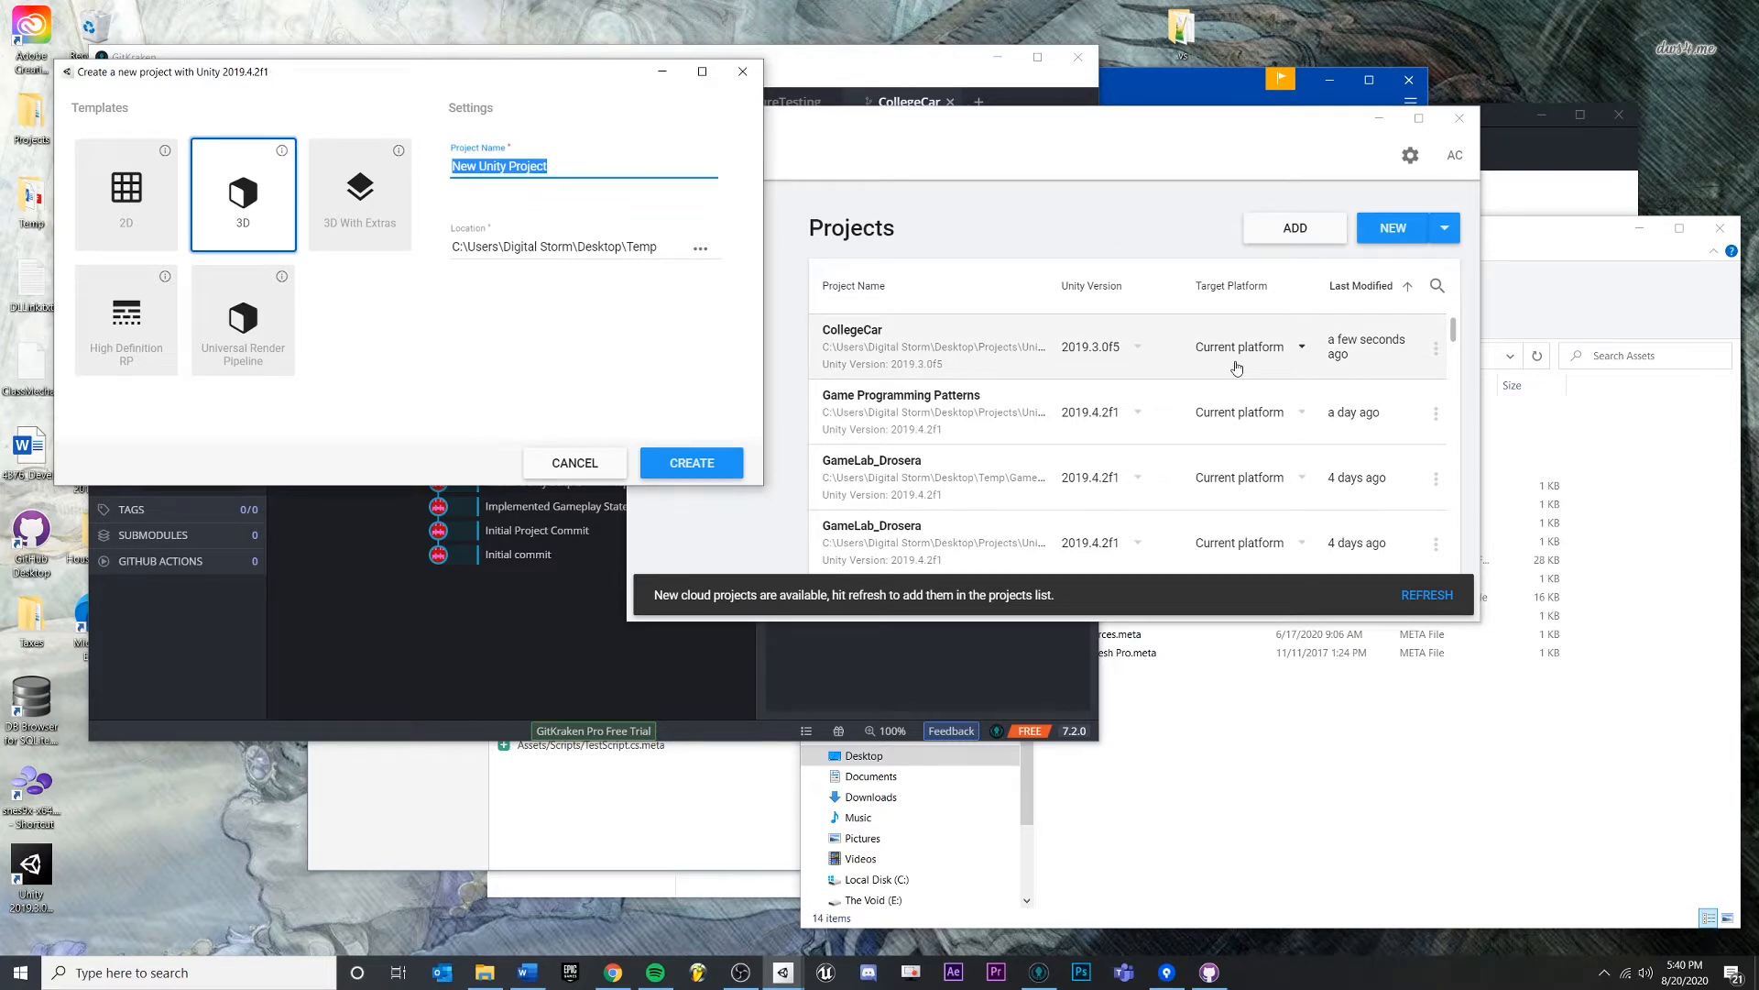
type("UnityKrakenGame")
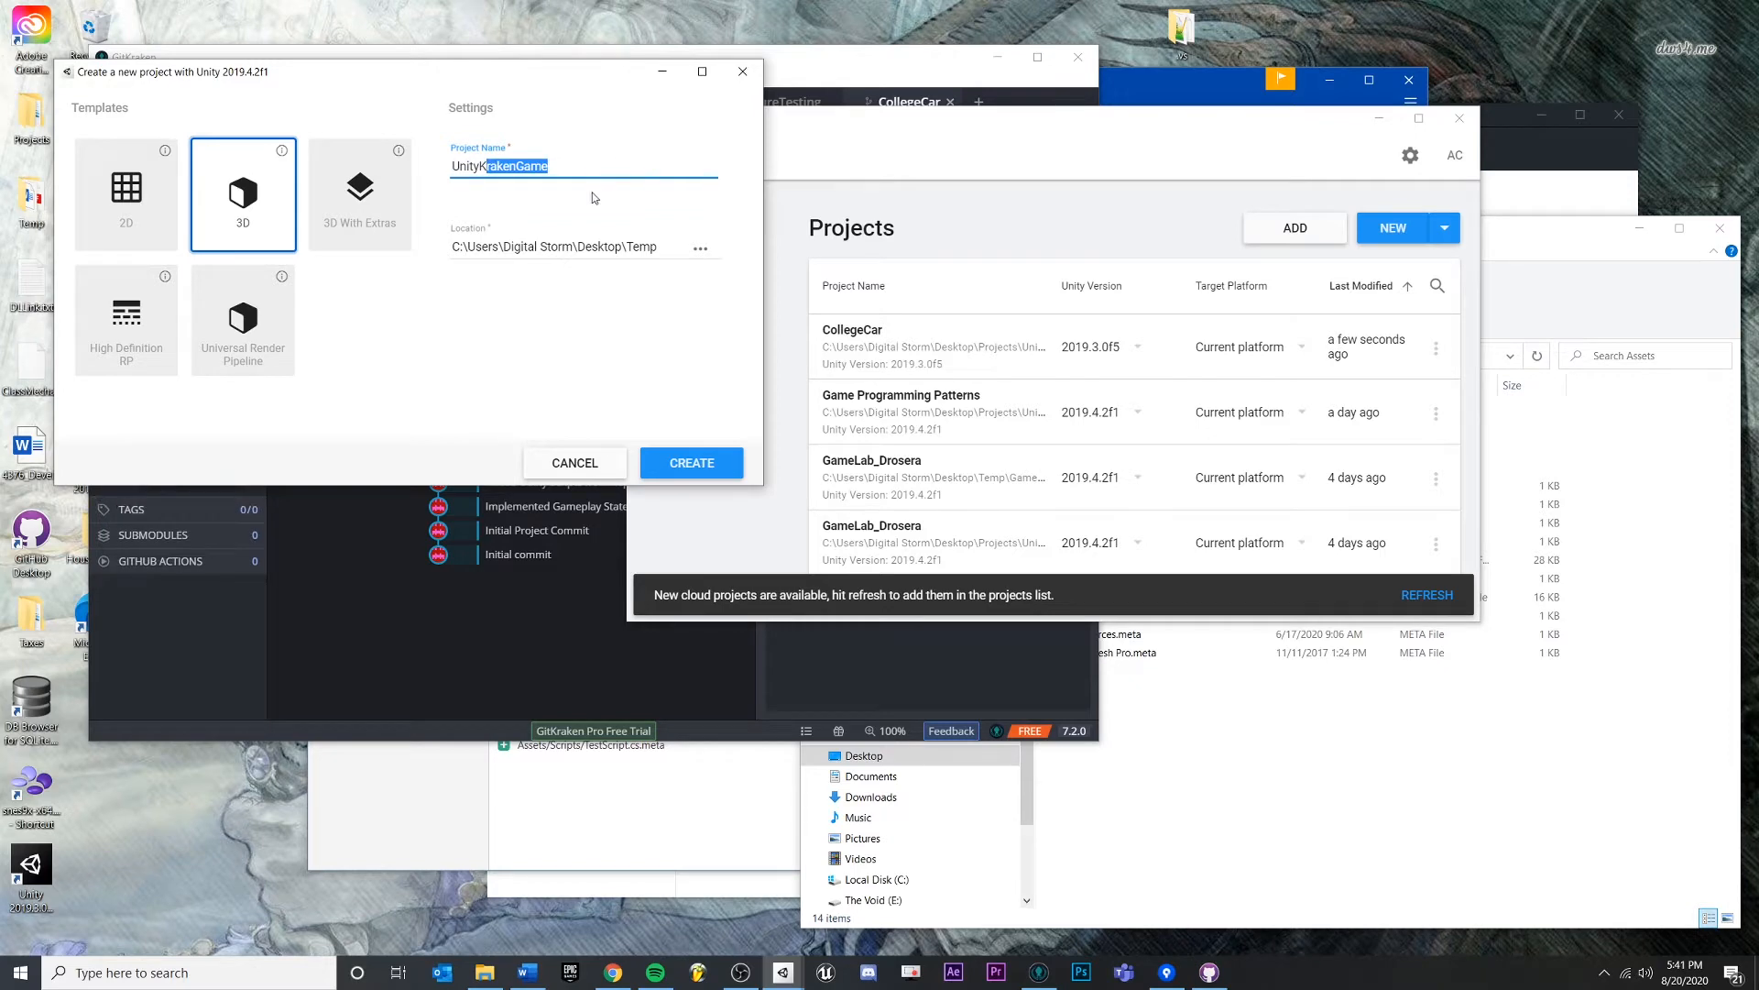
left_click(700, 248)
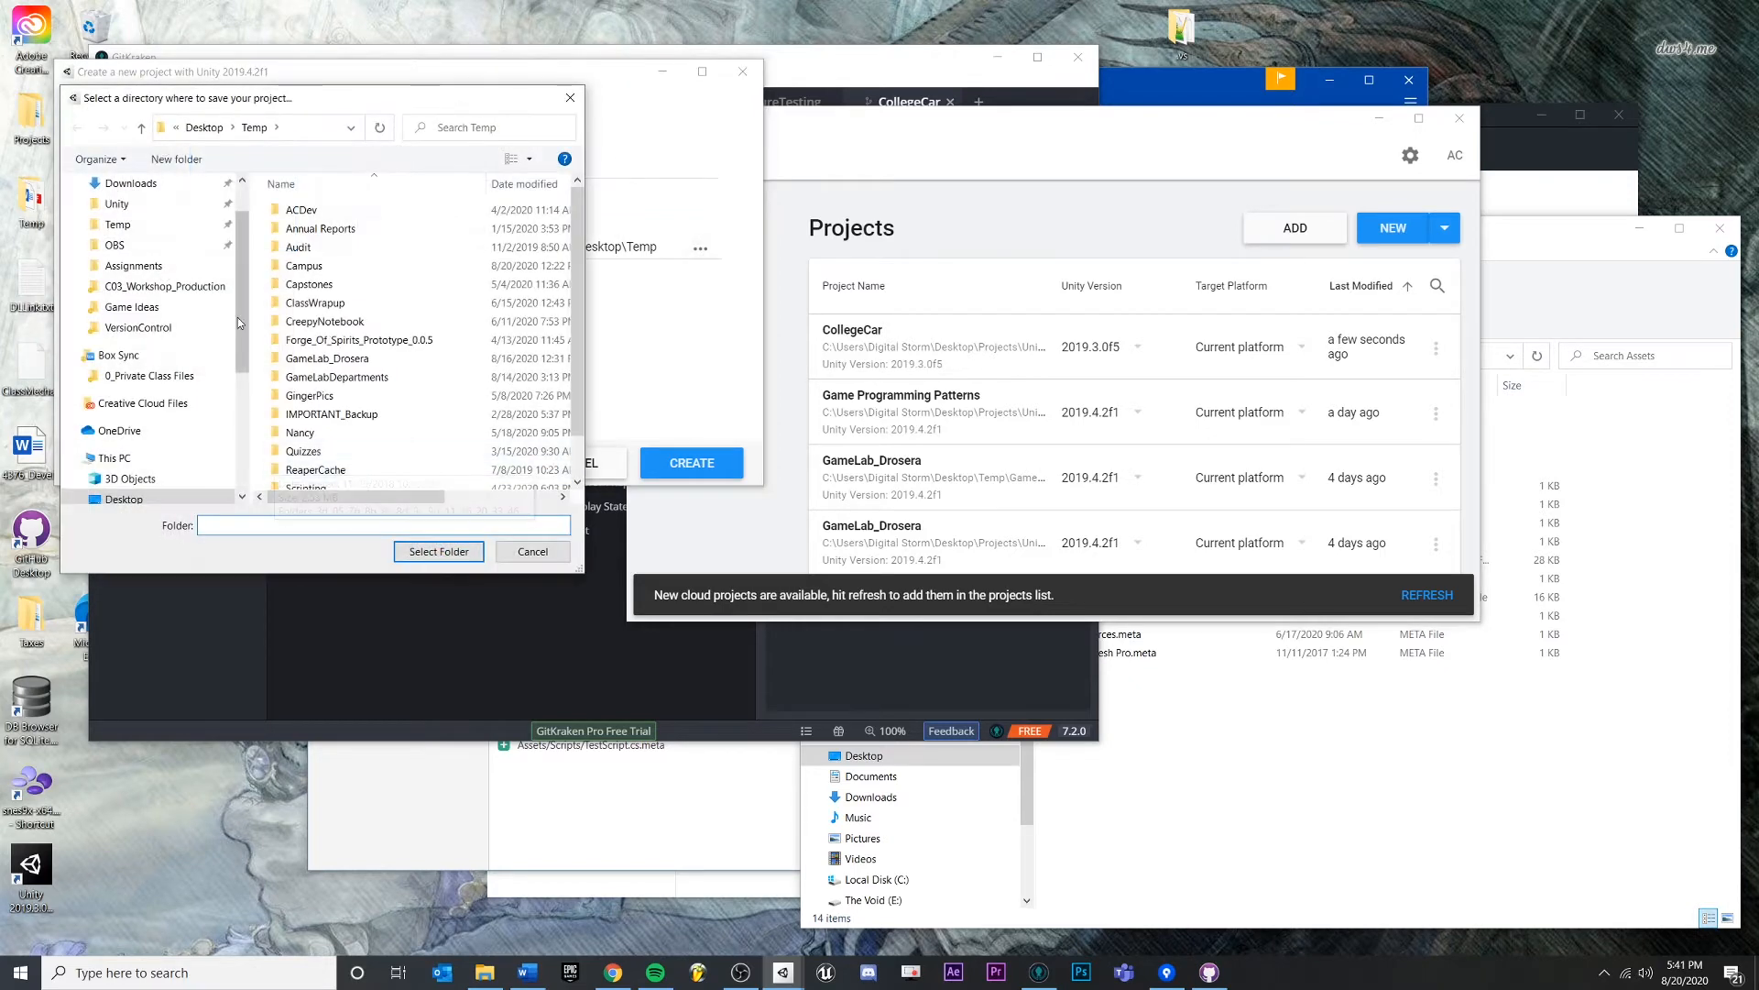
left_click(116, 203)
scroll(385, 275, "down", 4)
scroll(394, 293, "up", 4)
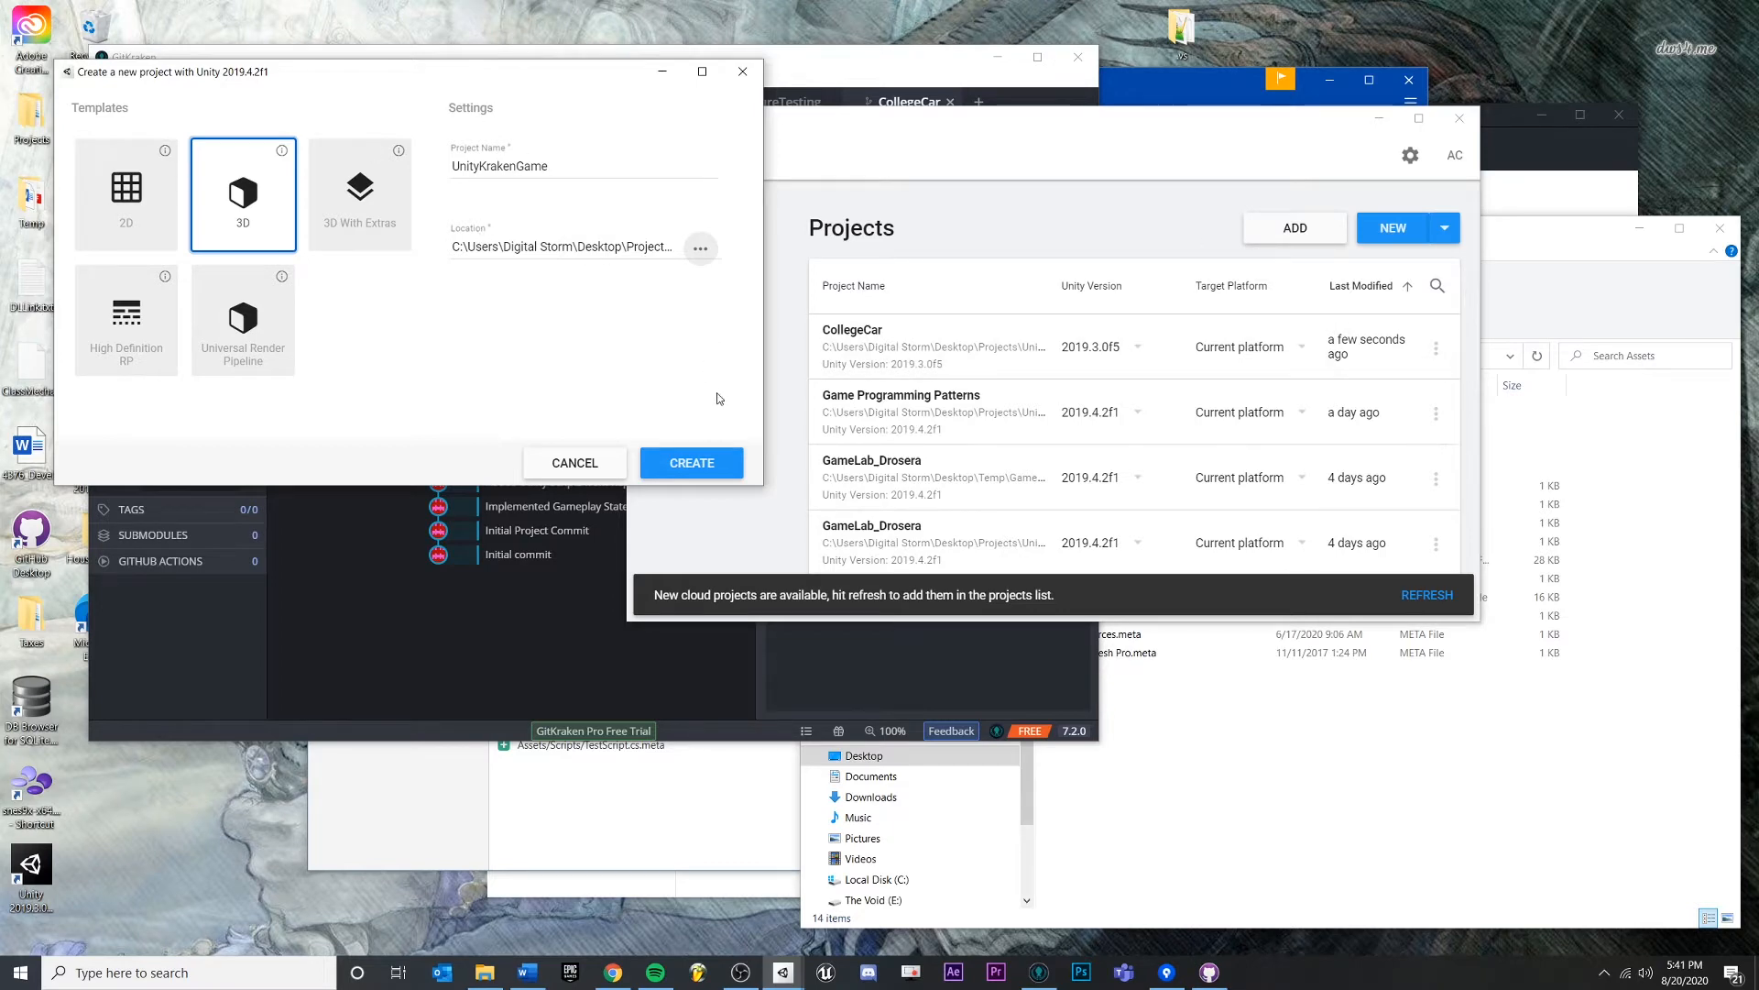
left_click(711, 463)
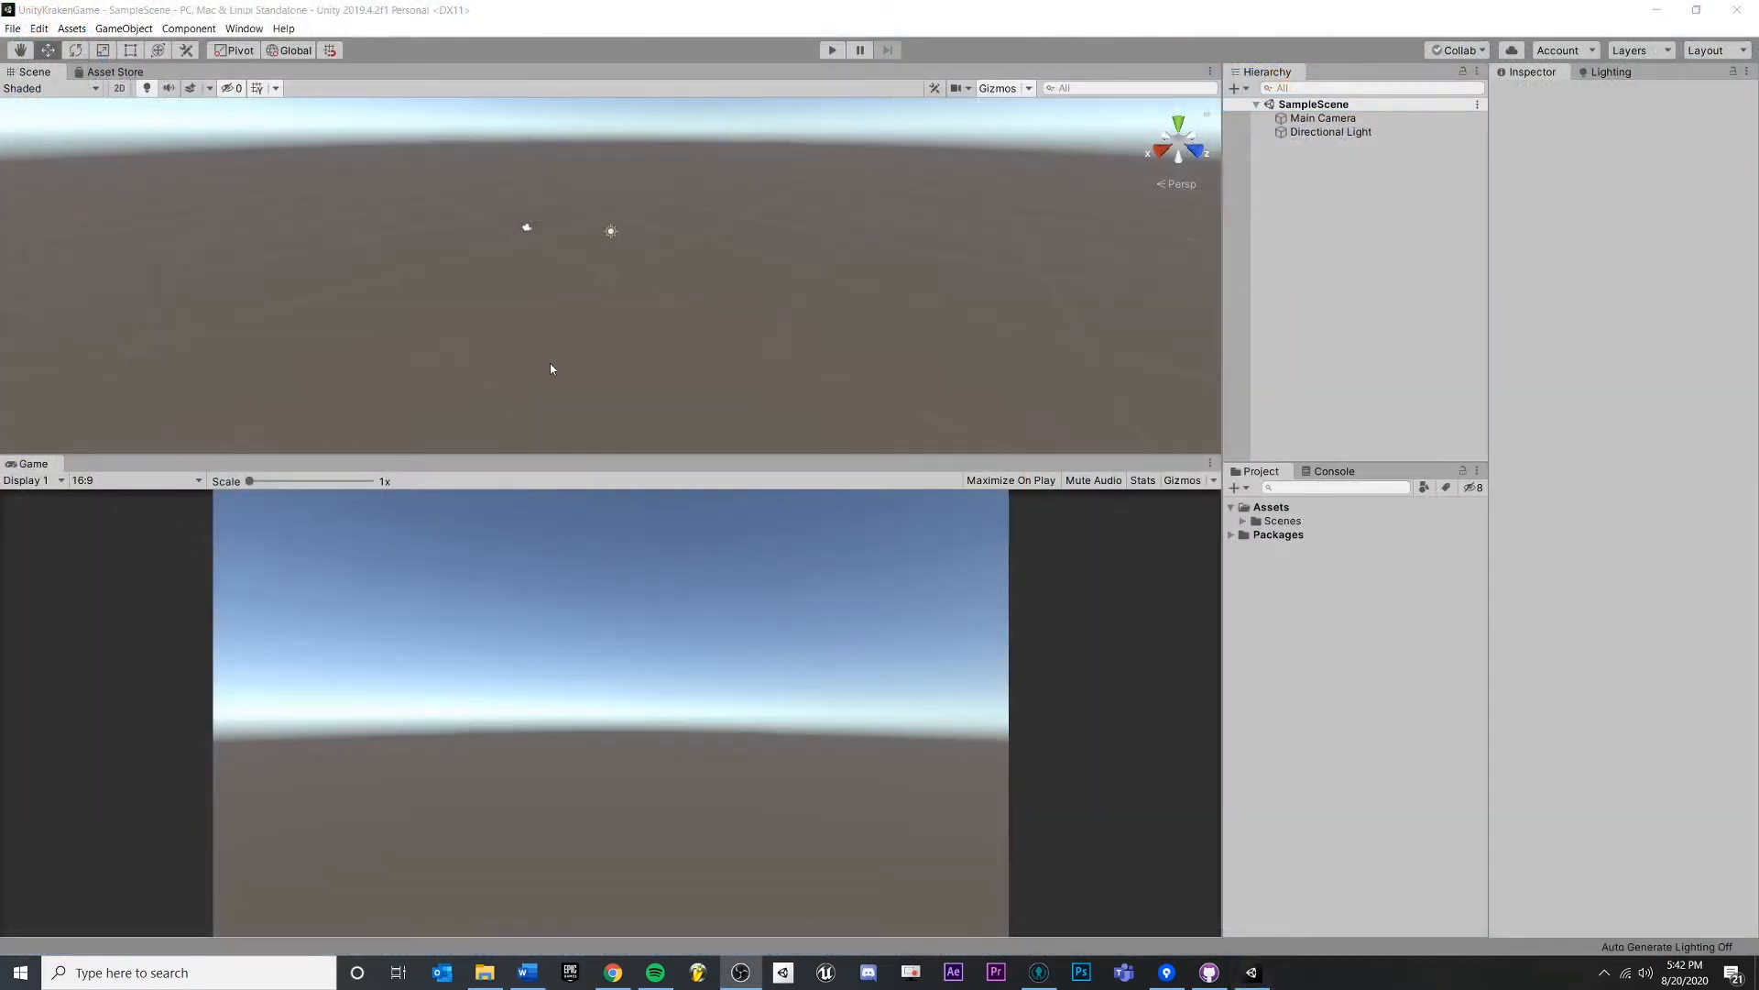
- Create a new C# script asset named KrakenTests
left_click_drag(592, 306, 659, 267)
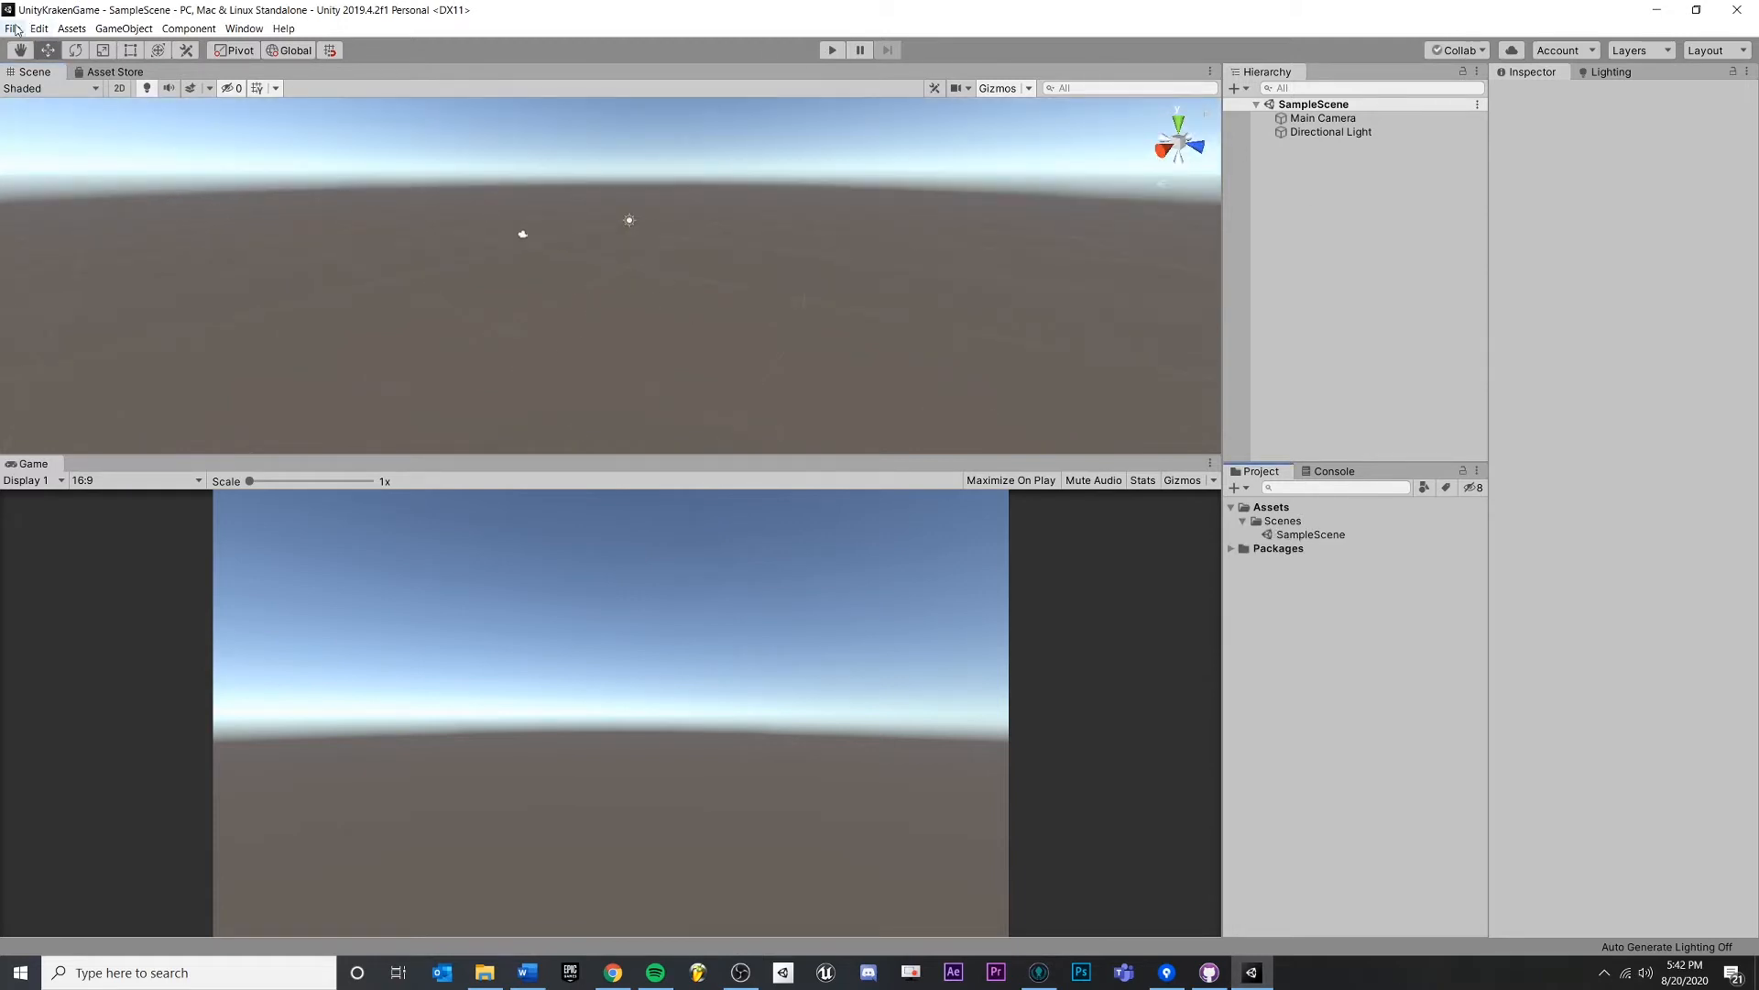
left_click(14, 28)
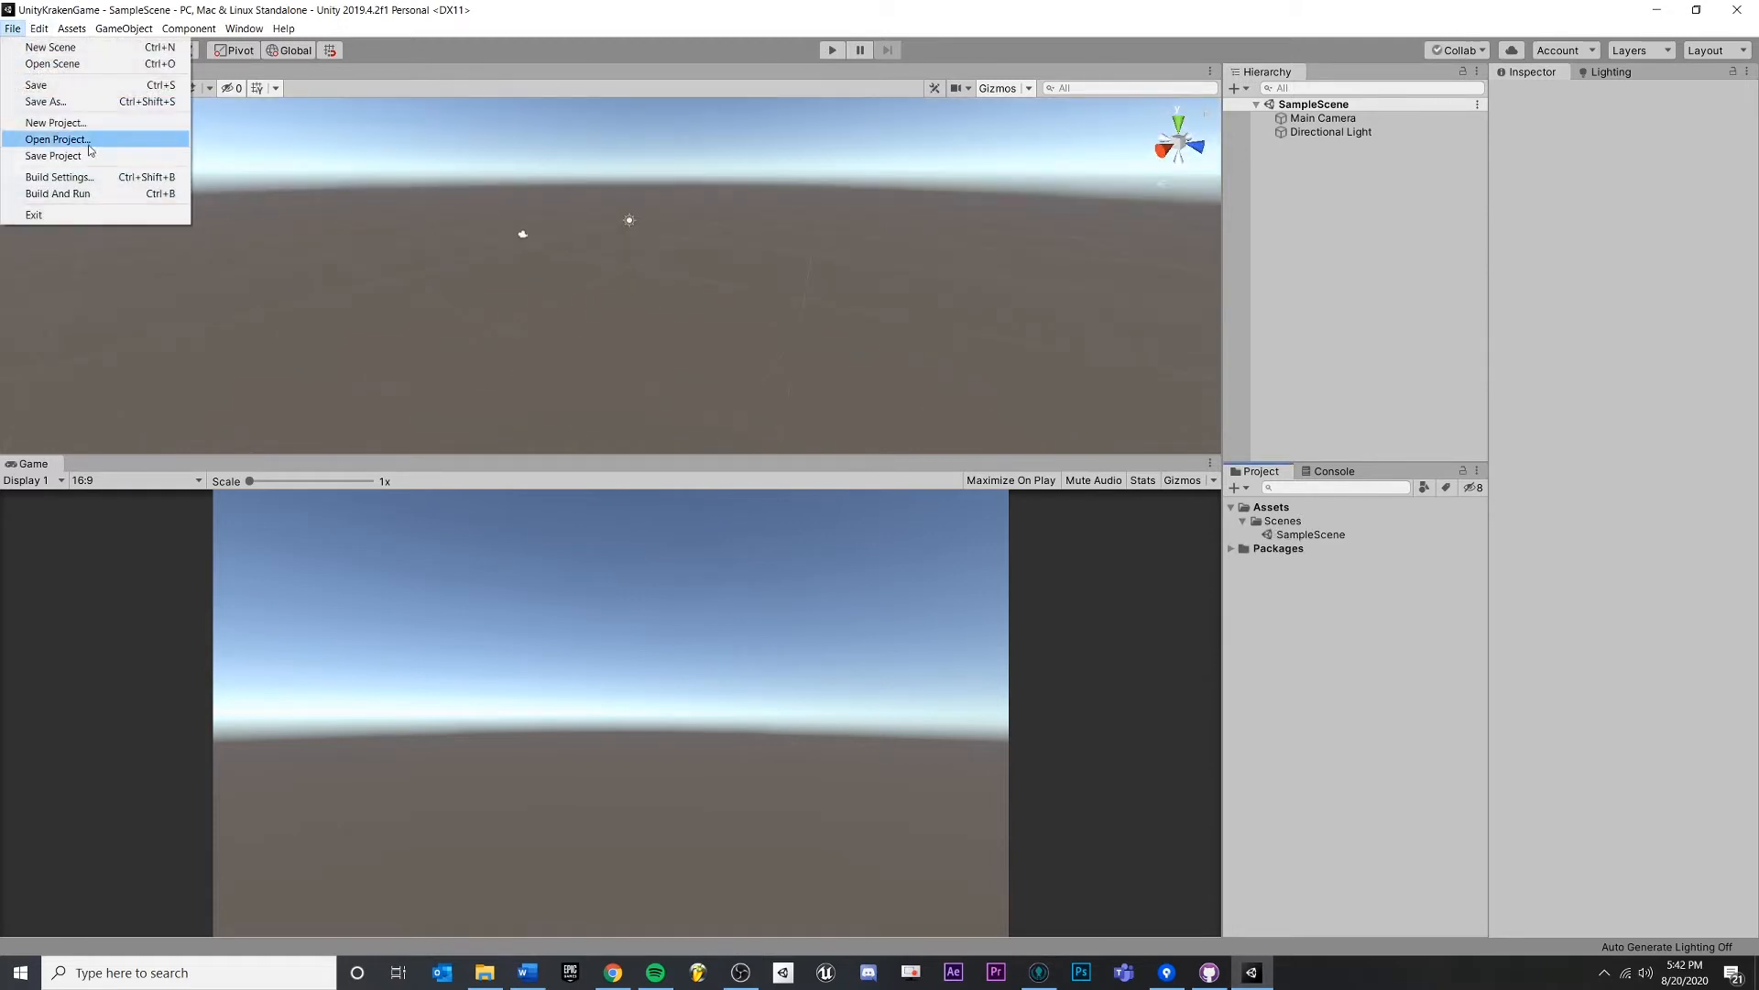
left_click(77, 30)
left_click(74, 29)
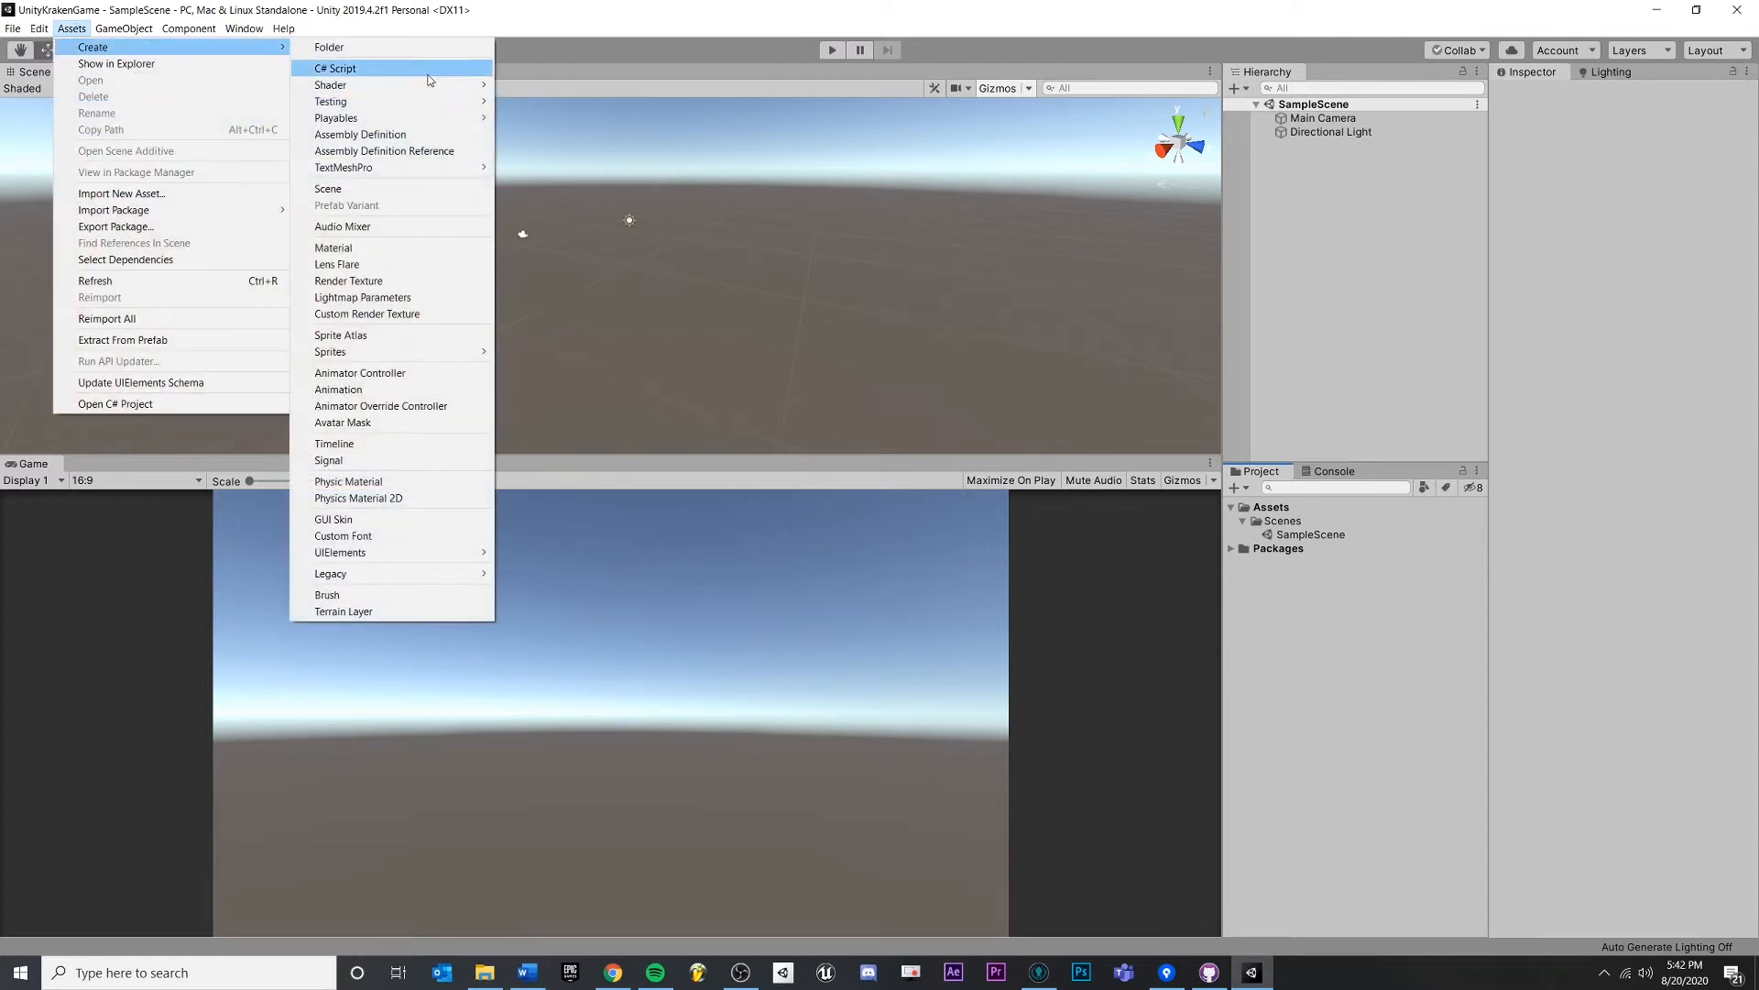
left_click(376, 65)
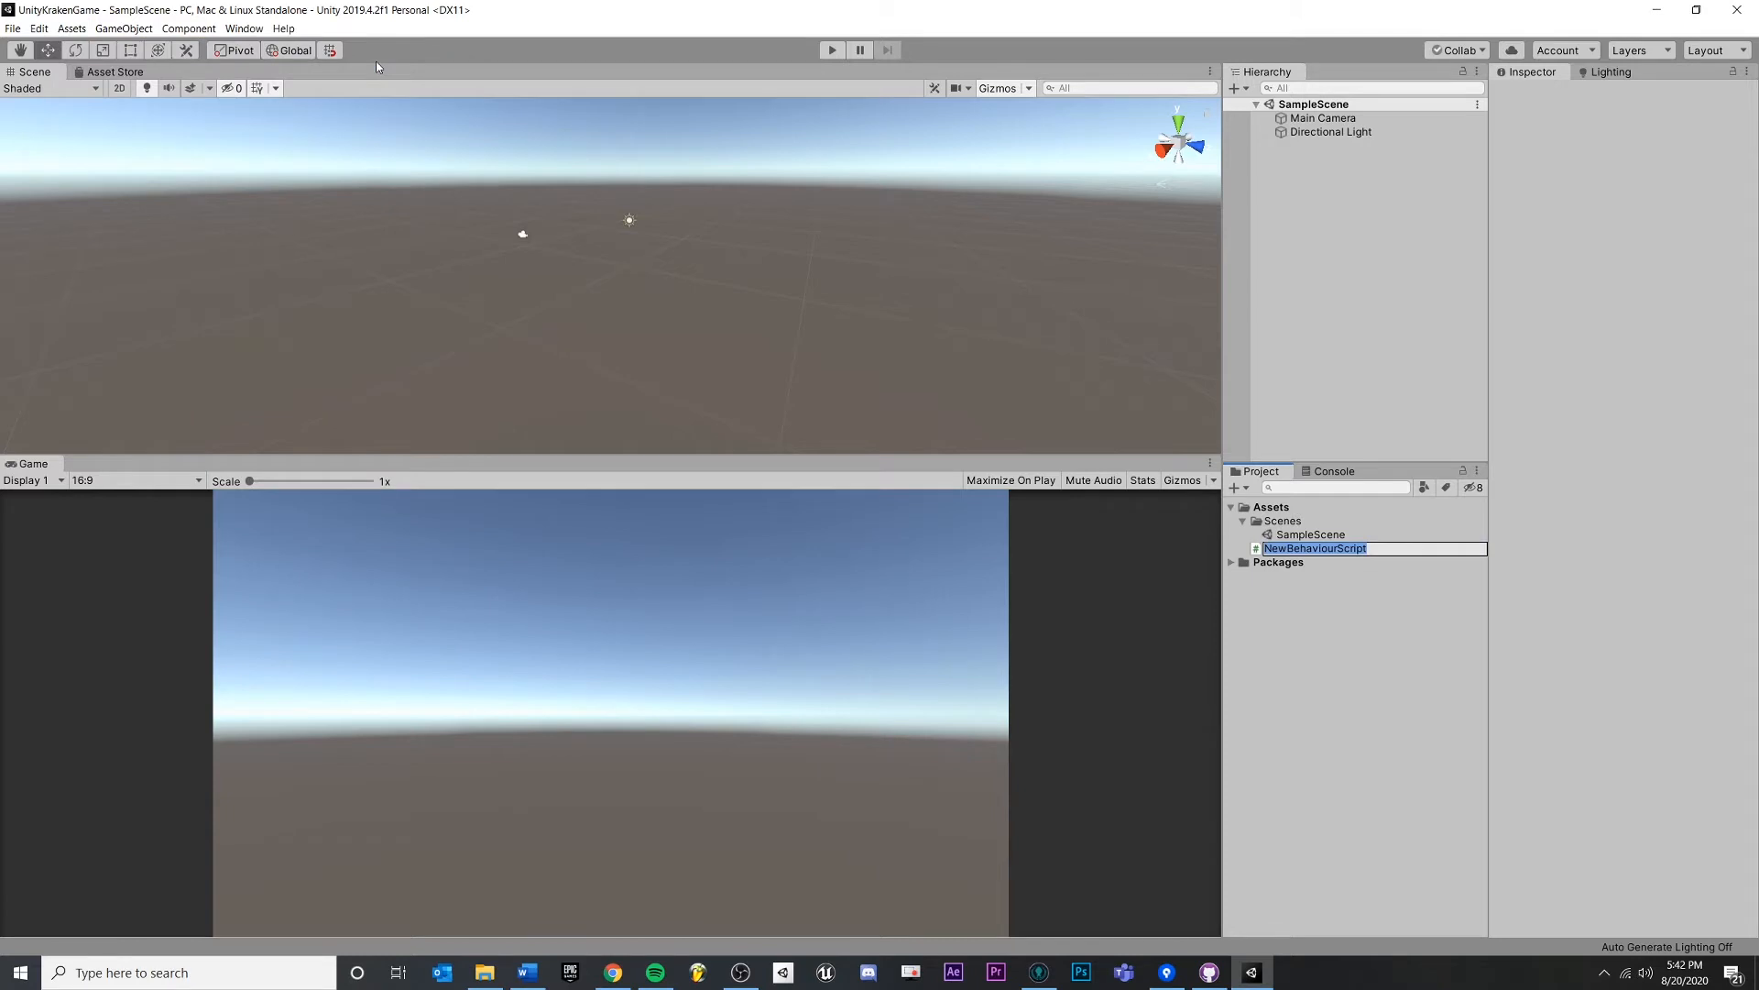
type("KrakenTests")
key("Return")
- Add a 3D Cube to the Hierarchy and save SampleScene
right_click(1336, 274)
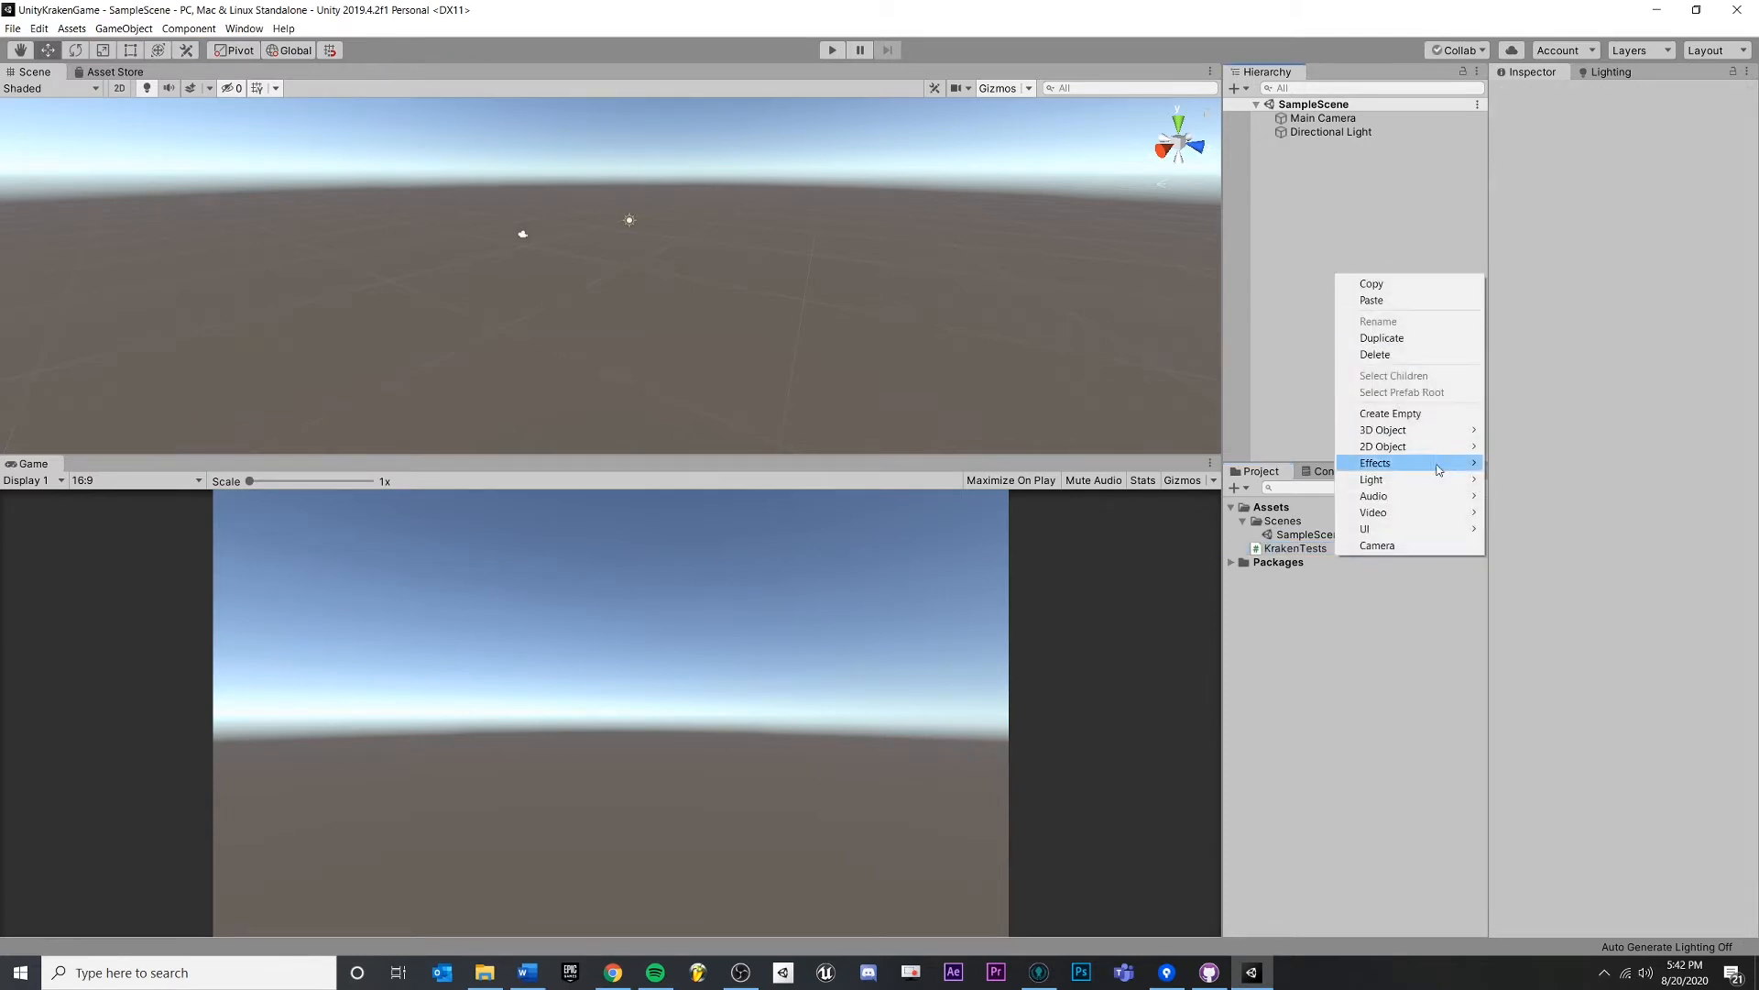
mouse_move(1417, 434)
left_click(1521, 430)
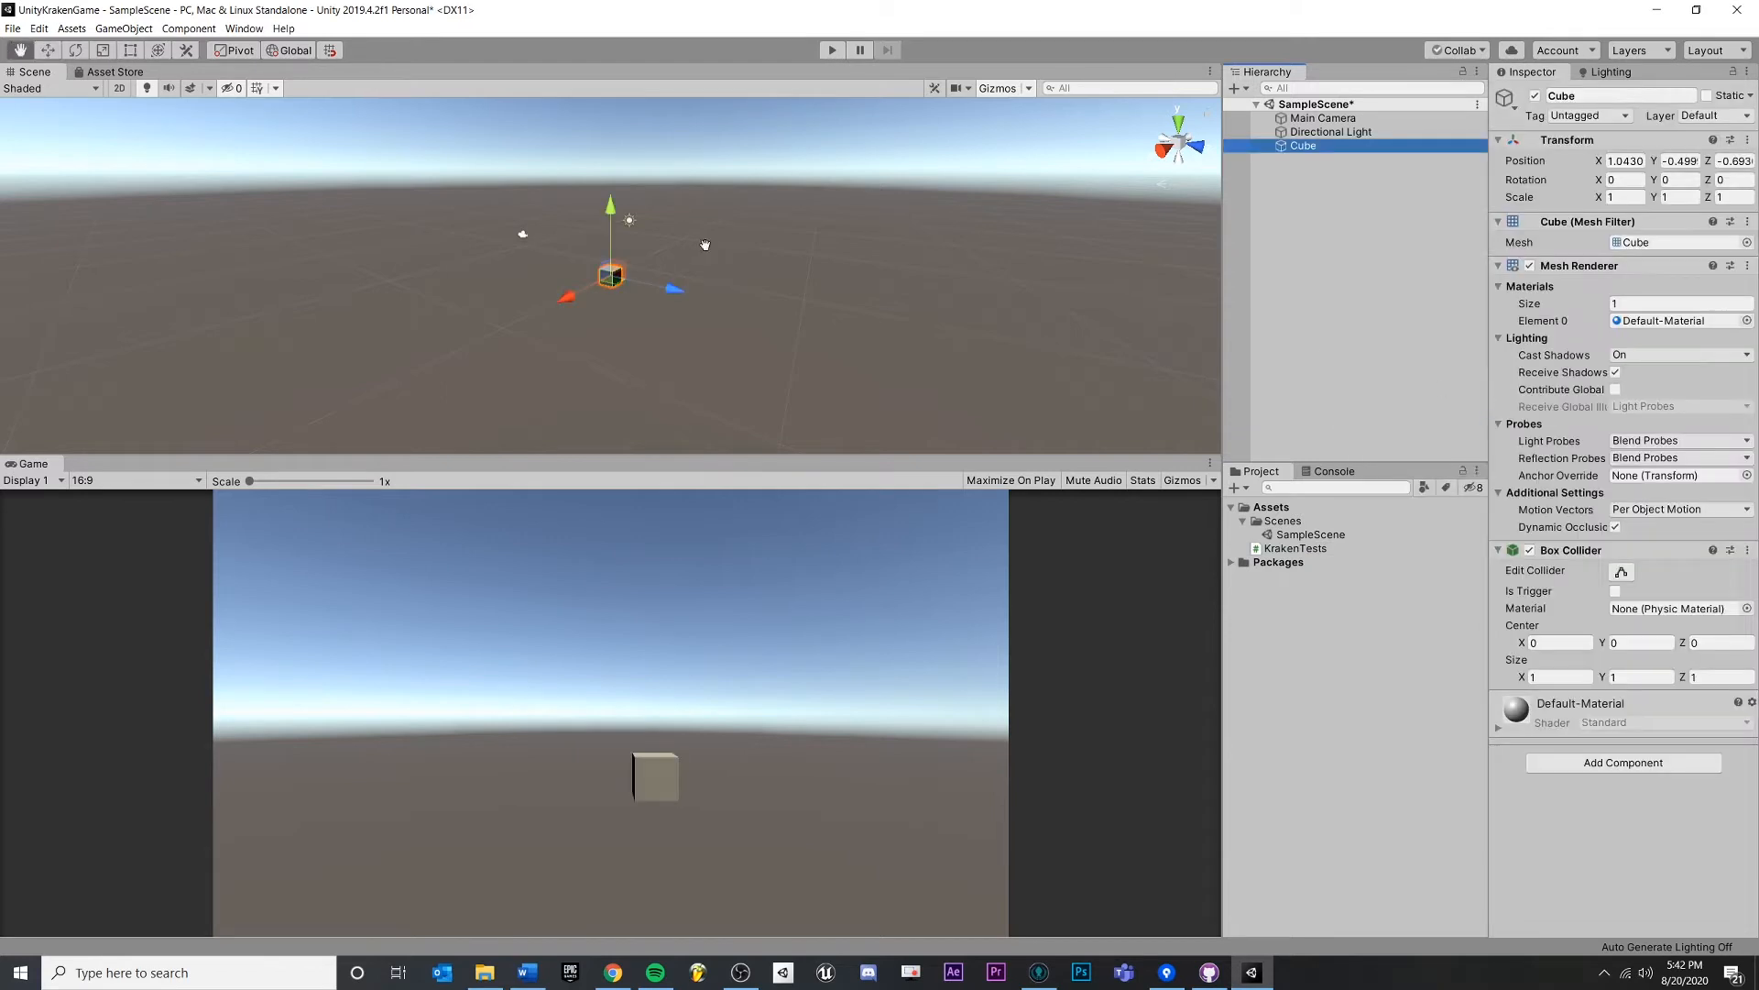
left_click_drag(793, 247, 733, 275)
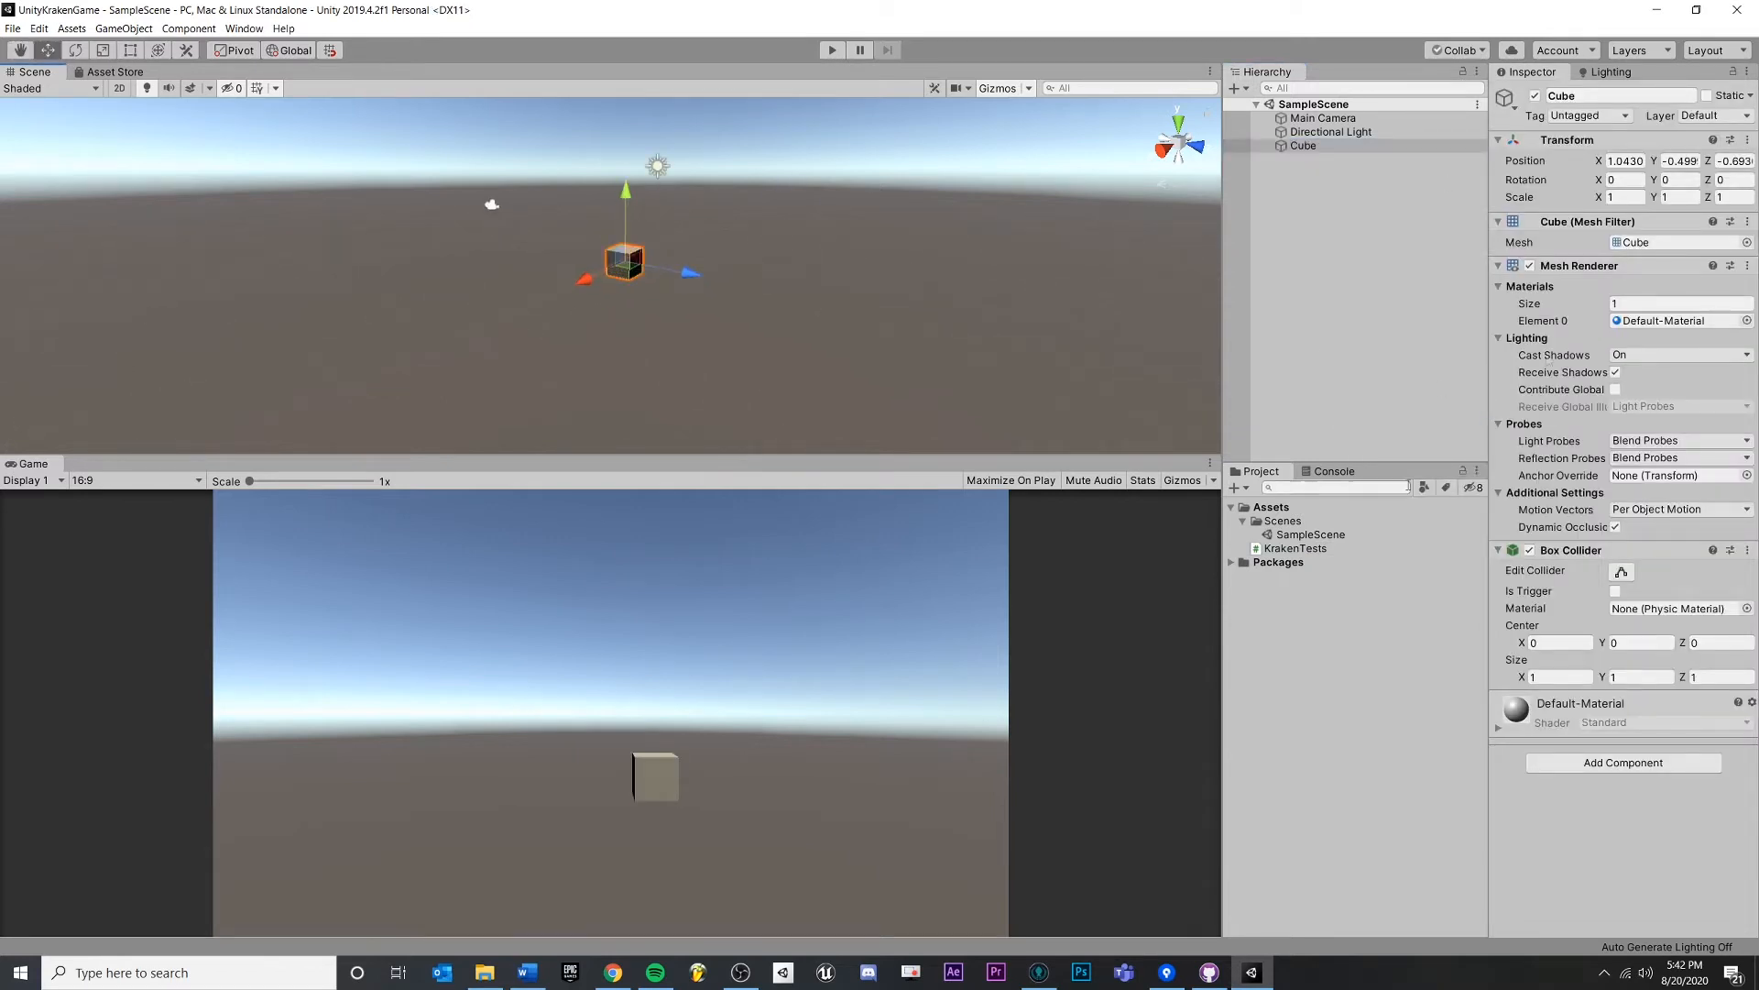
key("ctrl+s")
left_click(1246, 520)
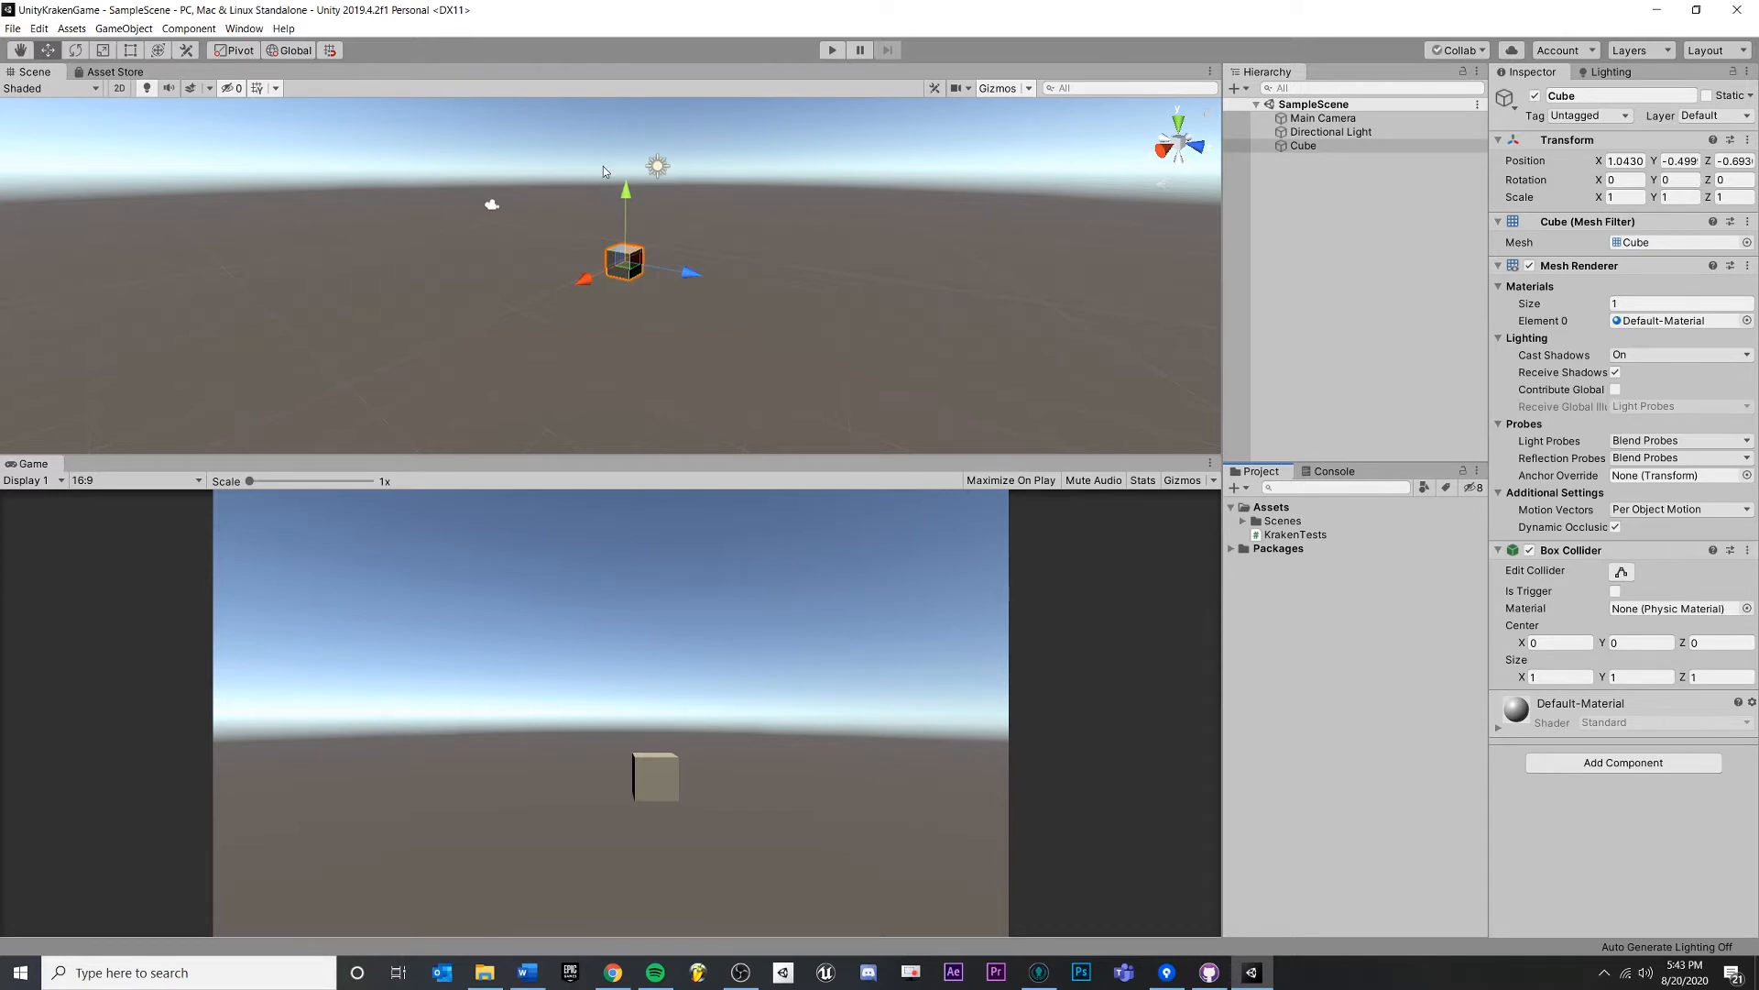
- Look around the cube in the scene view, then close the Unity editor
left_click_drag(778, 143, 986, 368)
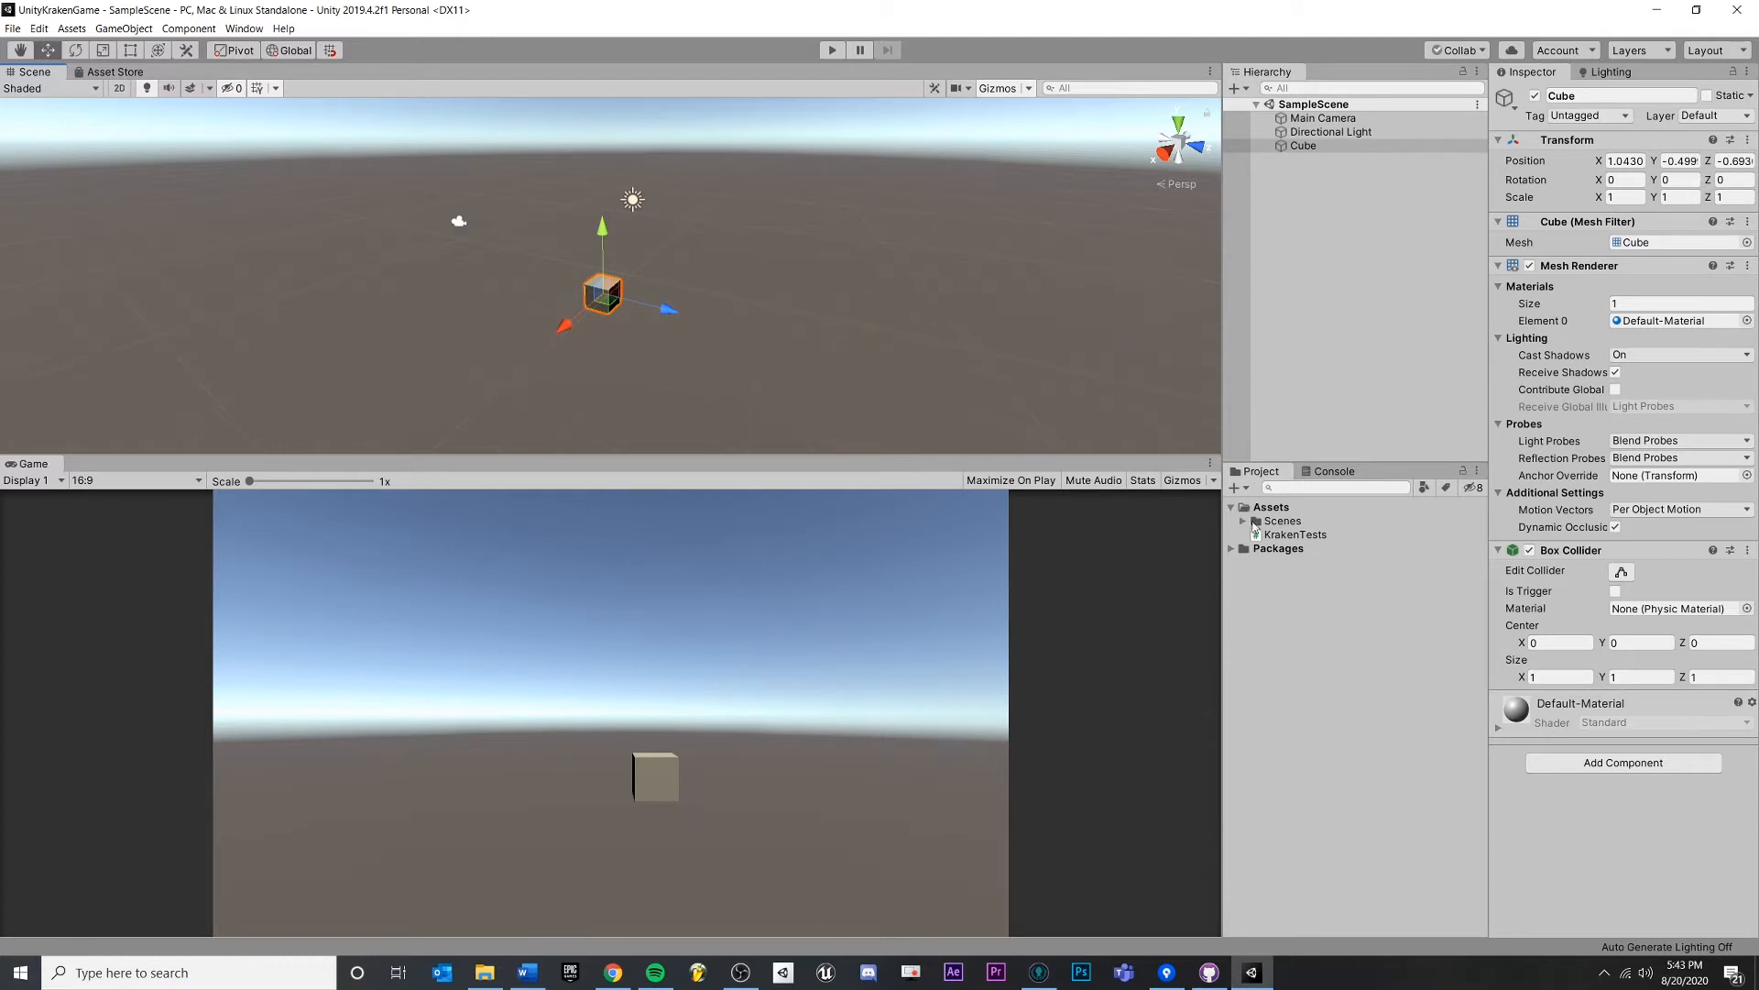
left_click_drag(744, 232, 746, 236)
scroll(746, 278, "up", 5)
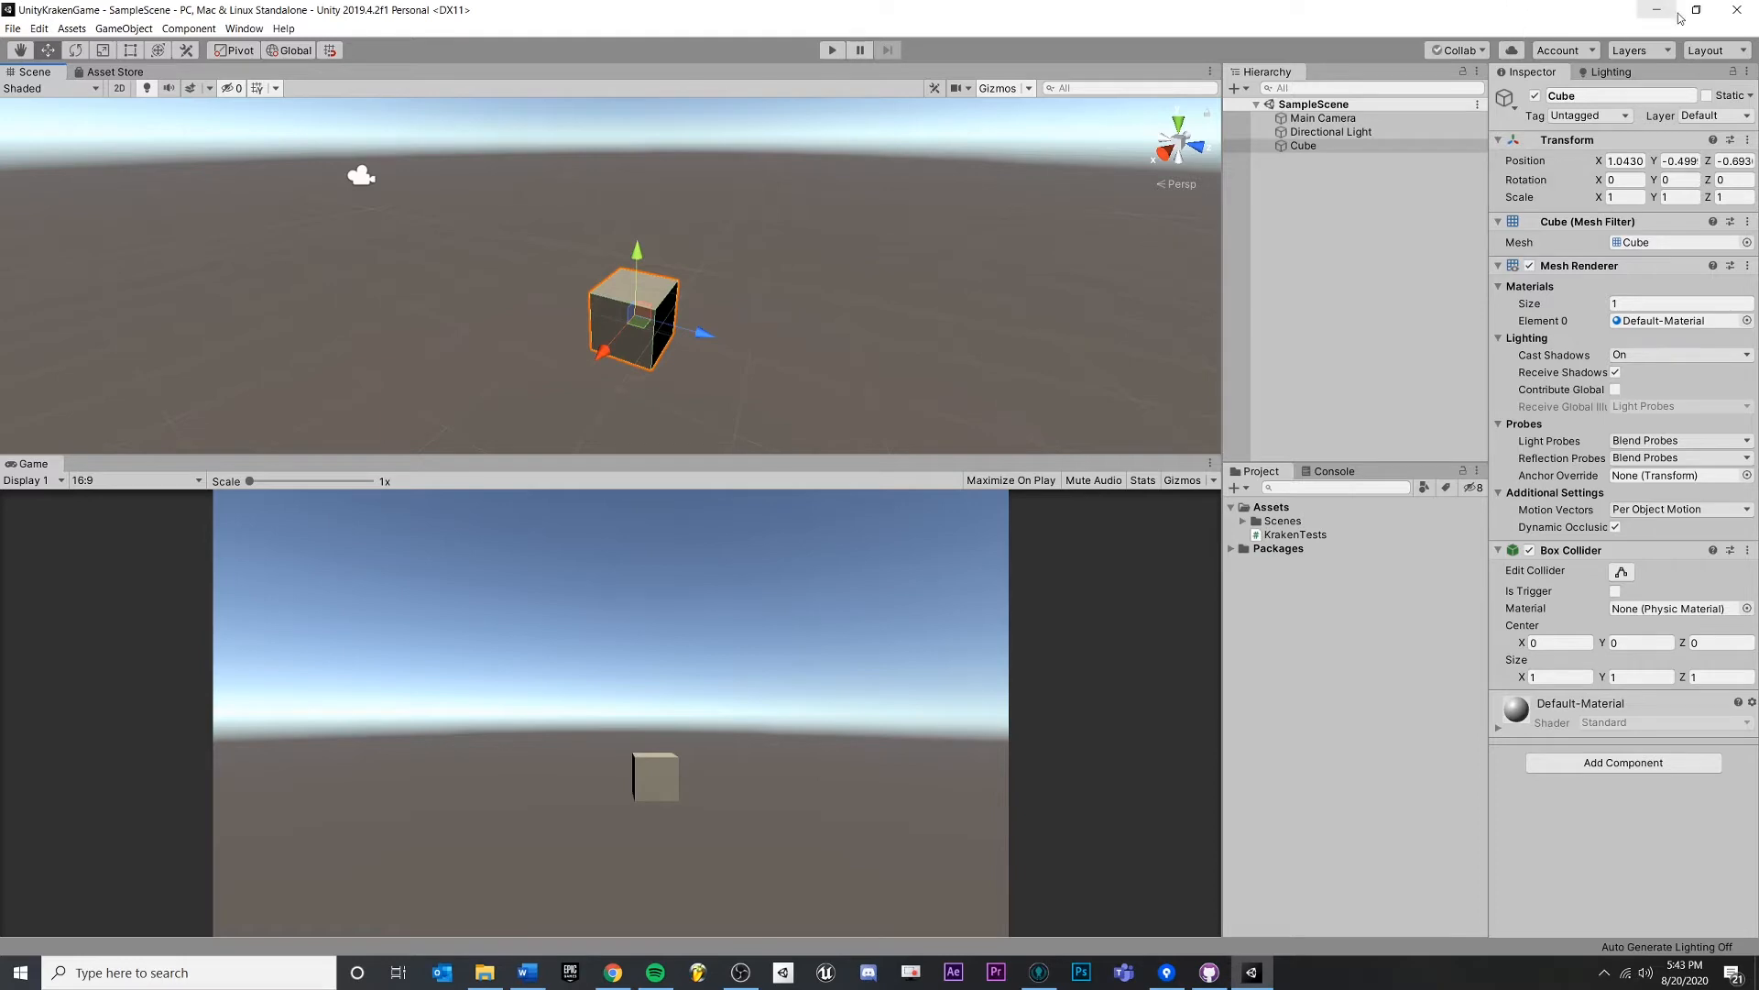
left_click(1748, 10)
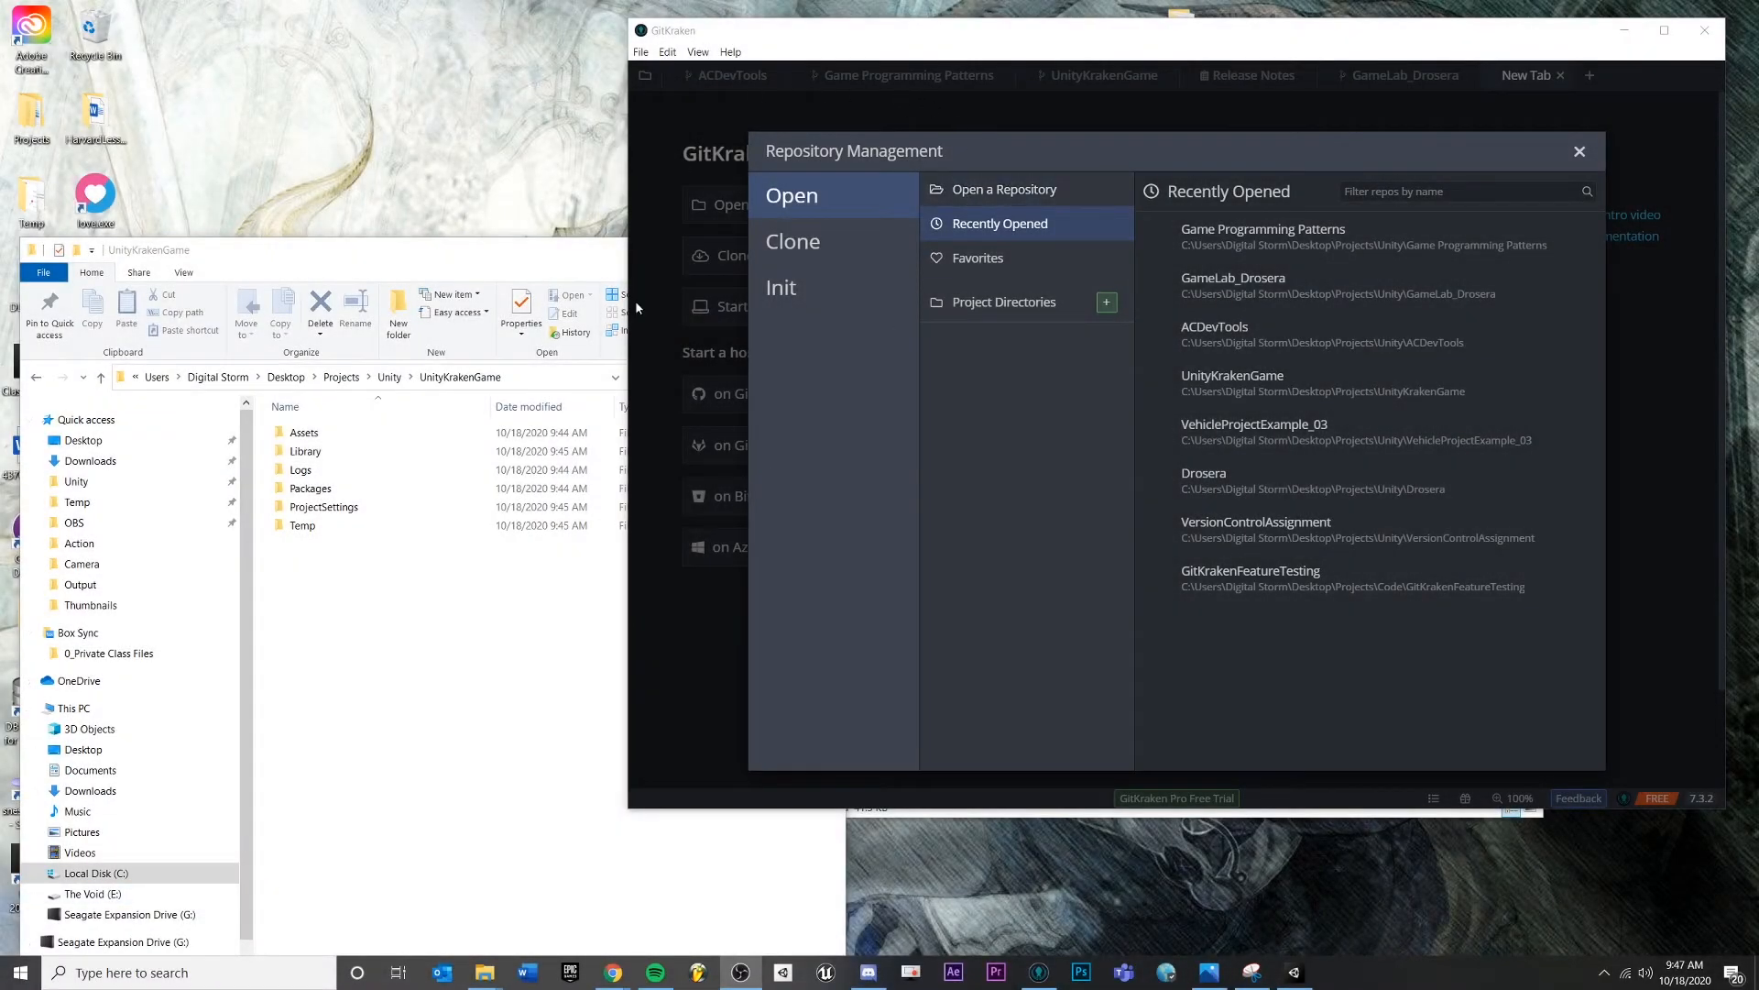
- Switch Repository Management to the Init tab for a Local Only repository
left_click(787, 294)
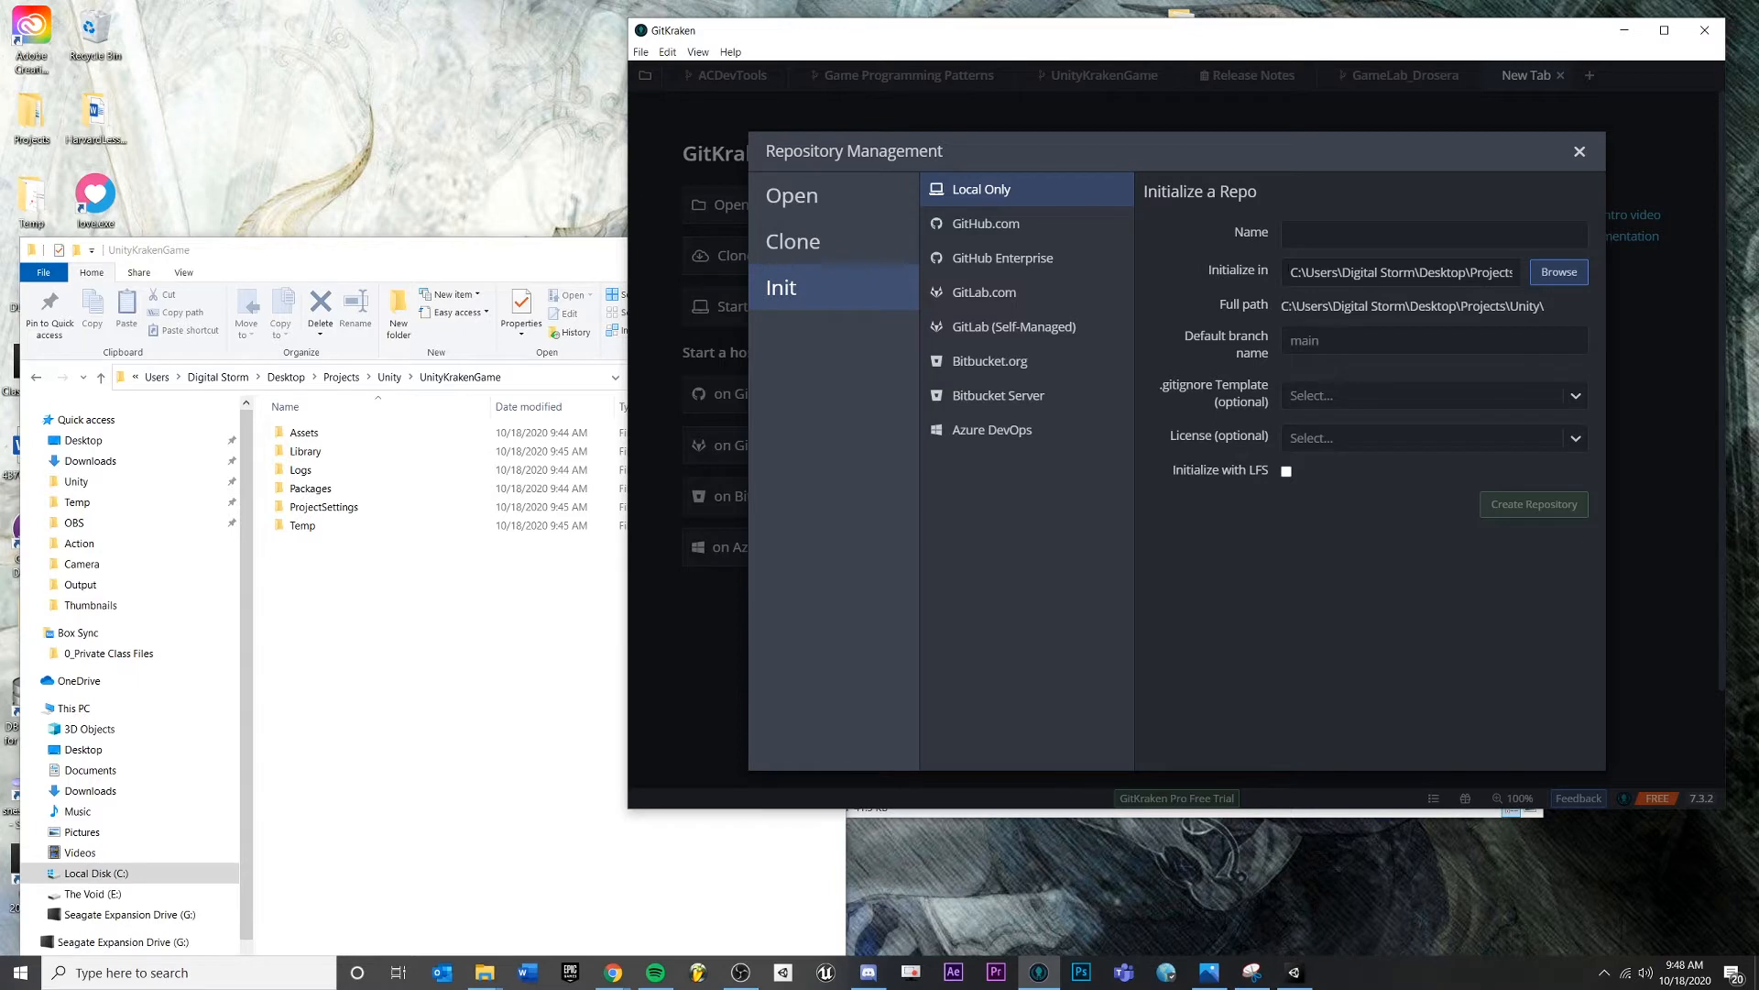
left_click_drag(1289, 271, 1492, 273)
left_click(1311, 241)
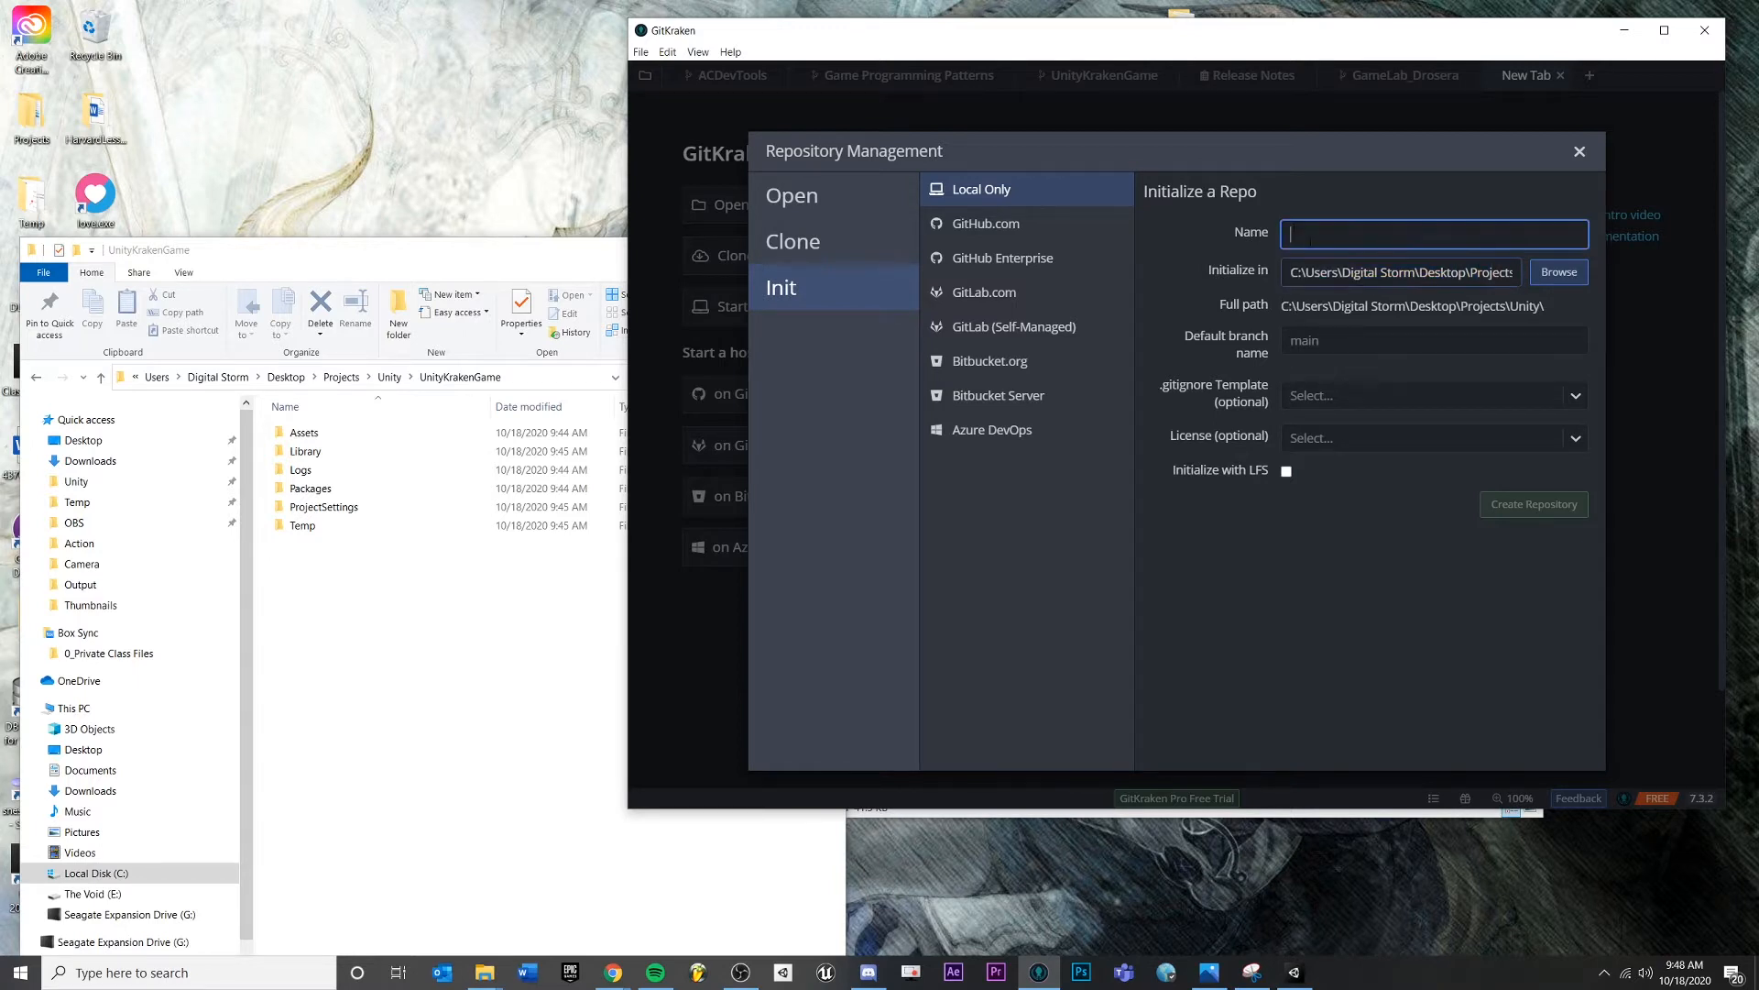
left_click(1296, 267)
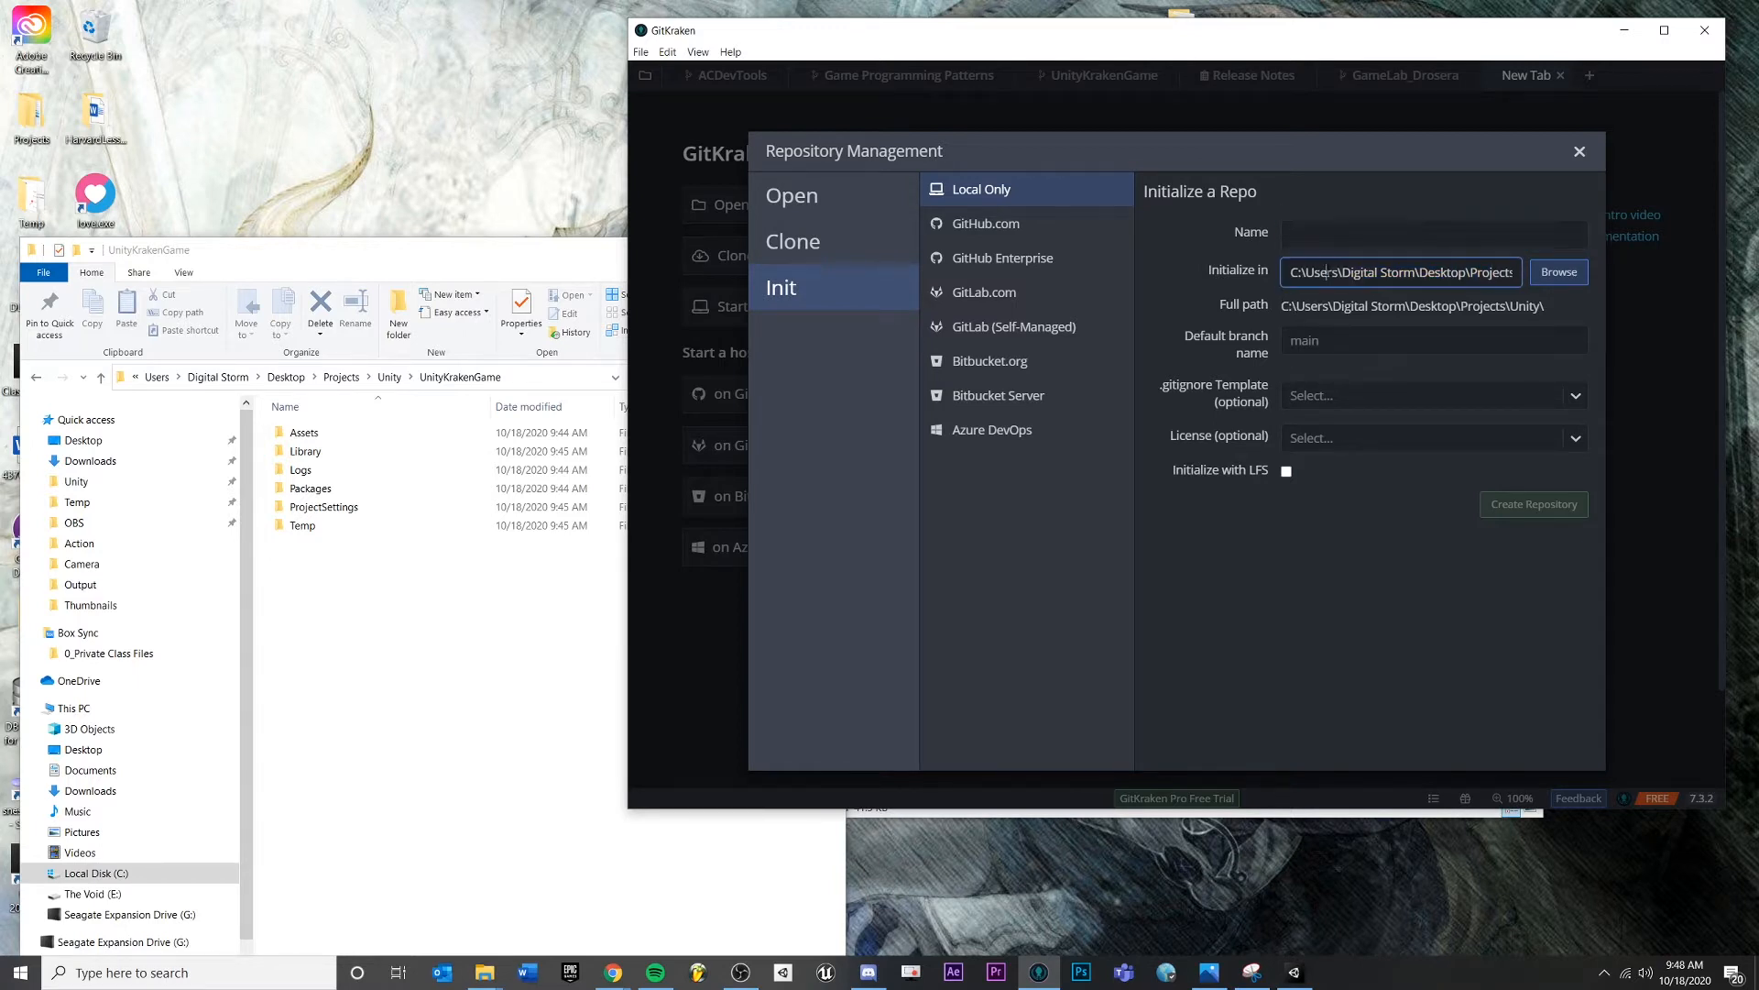
left_click(1292, 238)
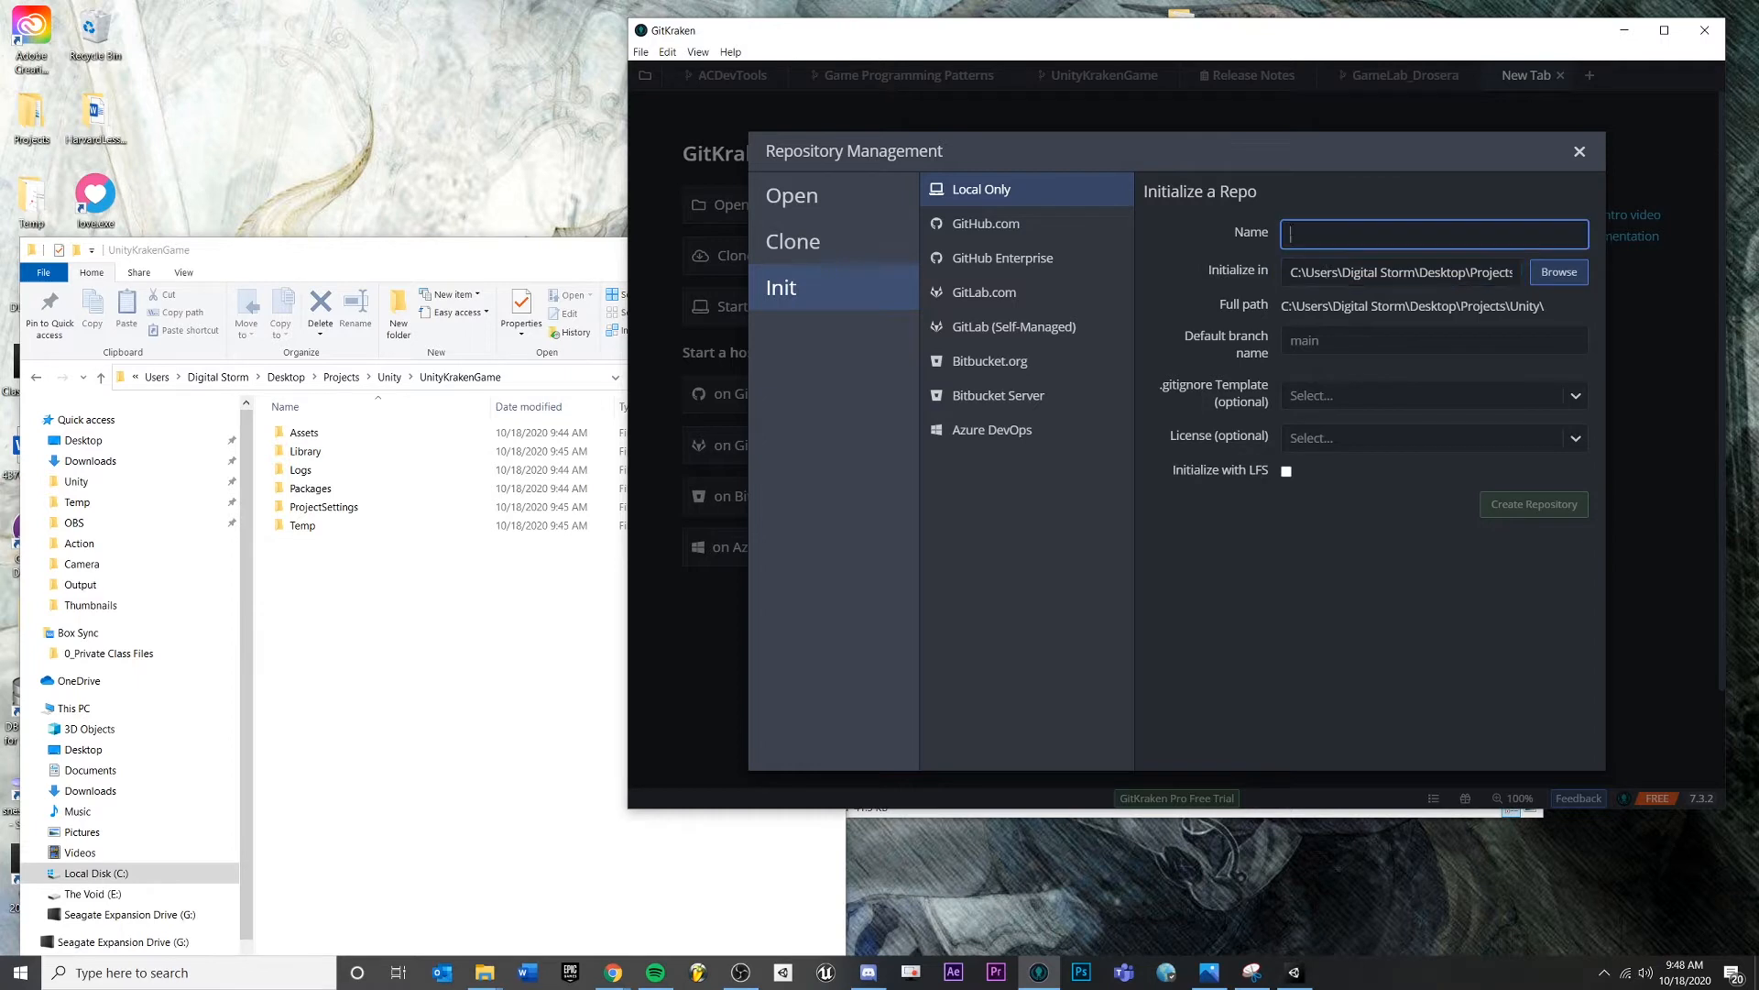
left_click(1290, 268)
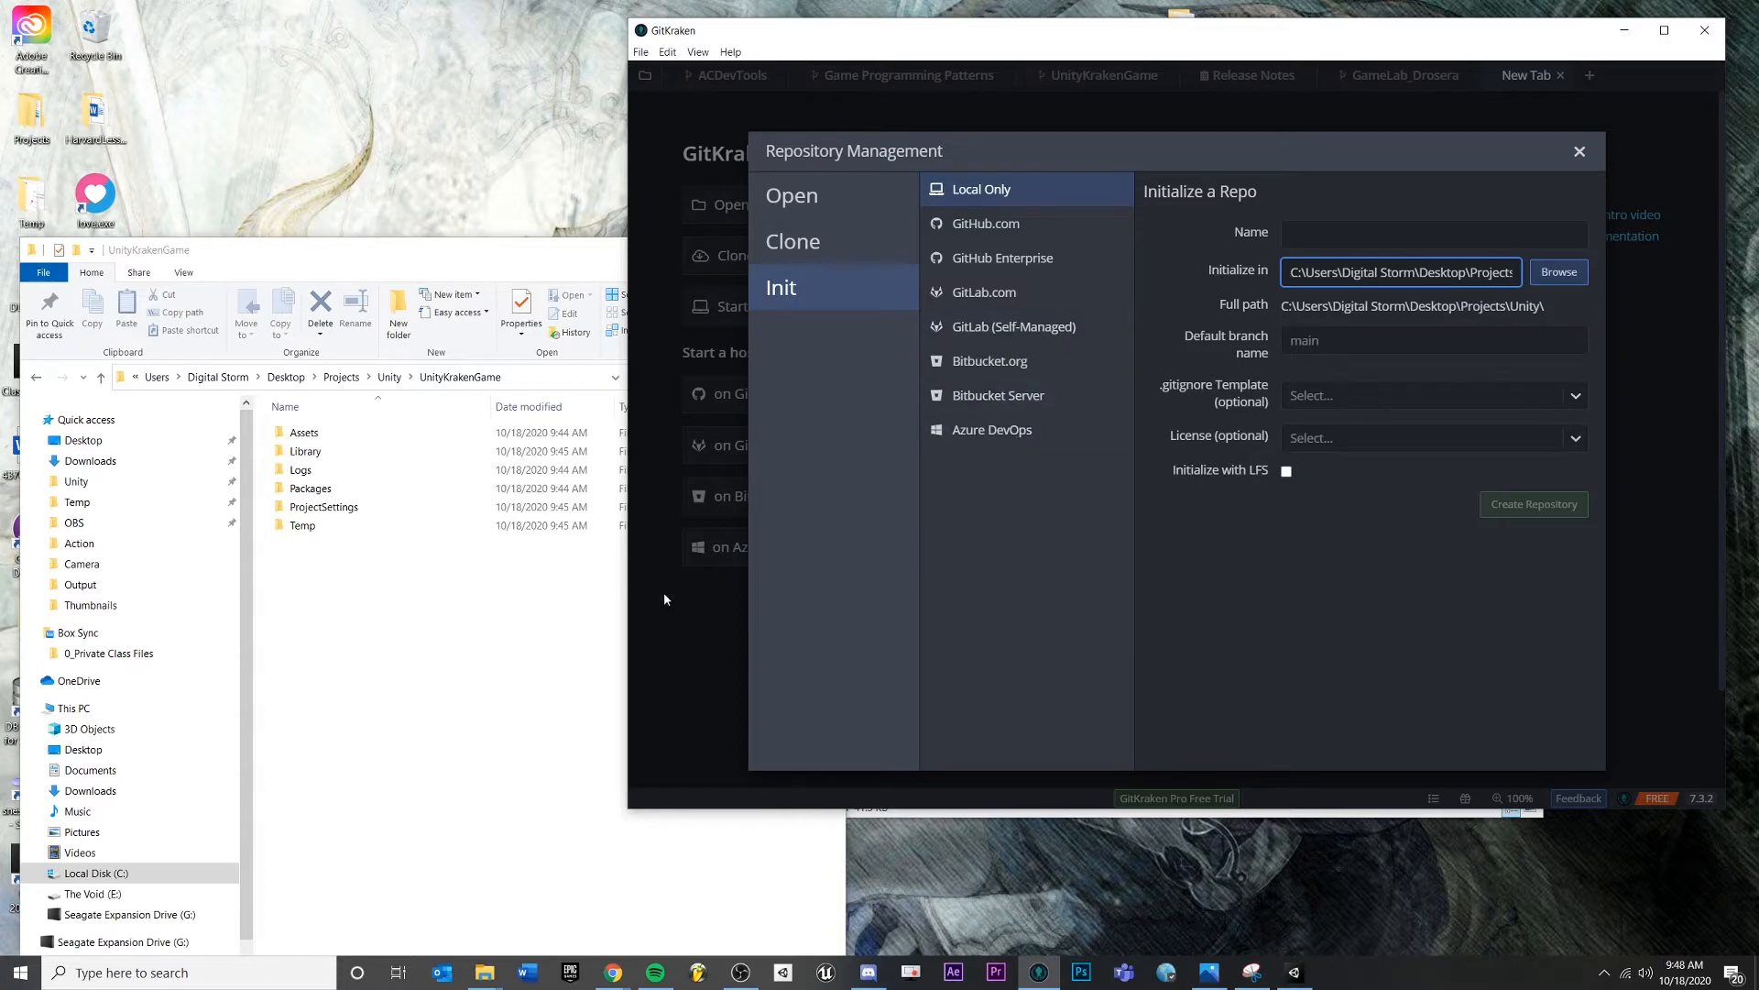
left_click(558, 720)
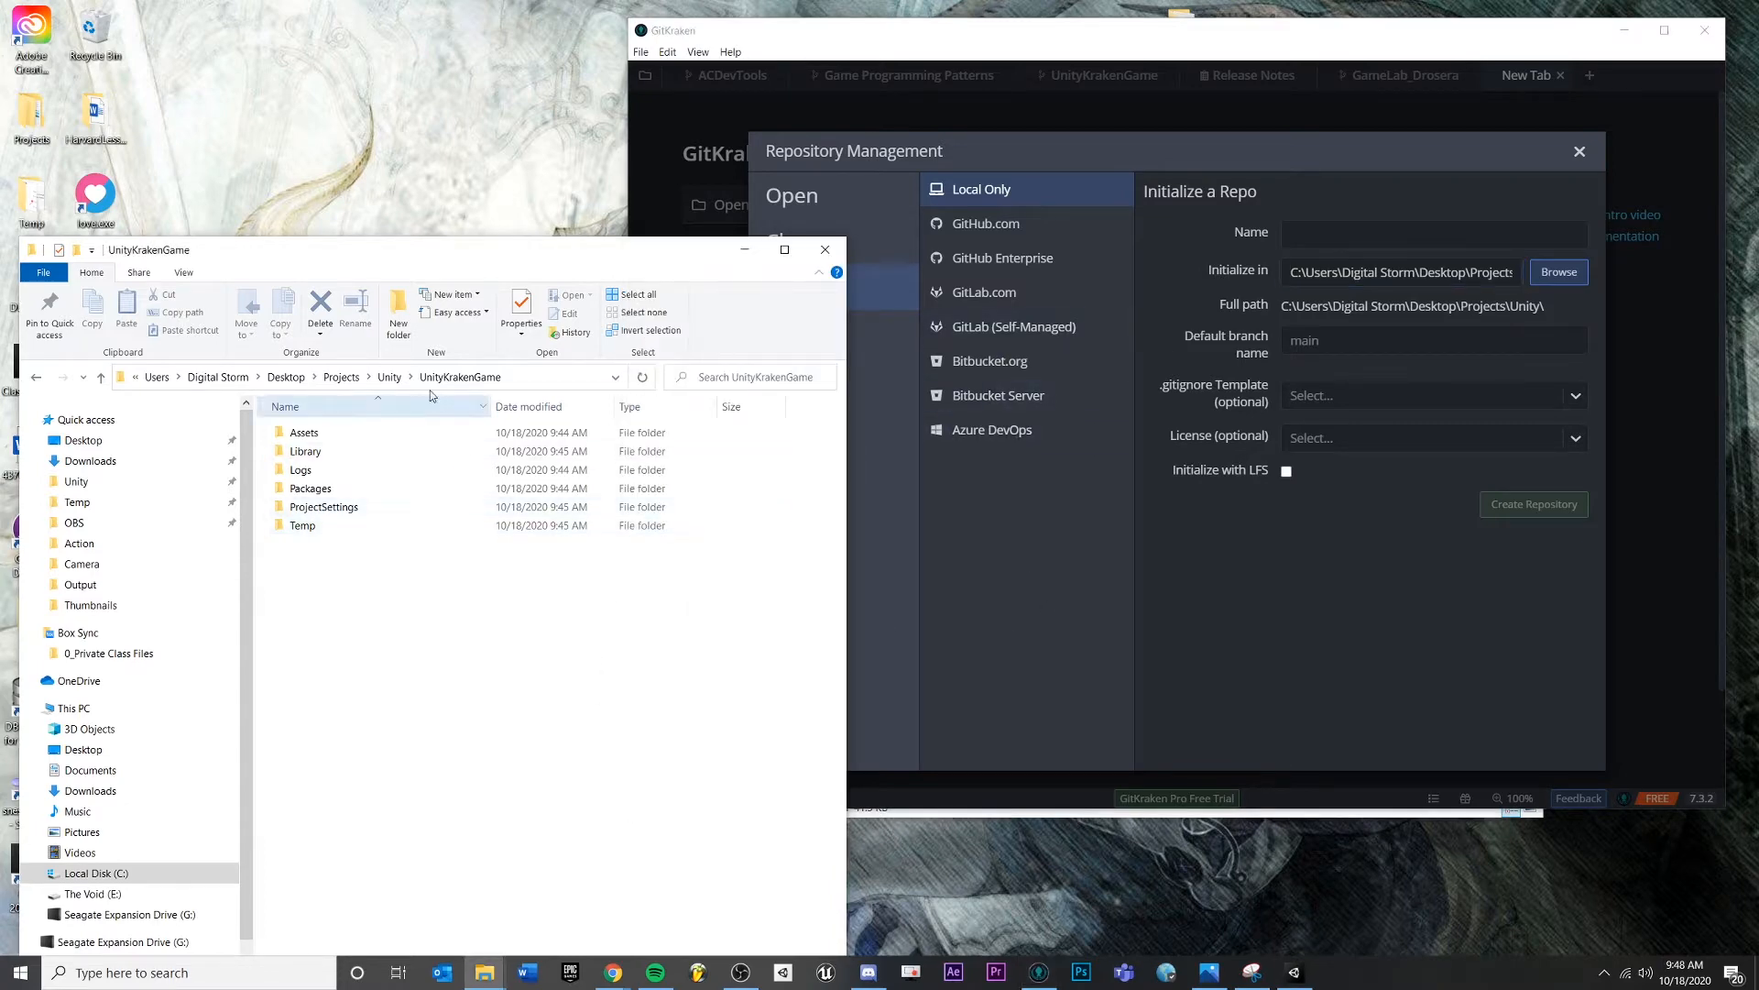
- Browse between the Unity projects folder and the UnityKrakenGame project folder
left_click(390, 377)
scroll(394, 727, "down", 1)
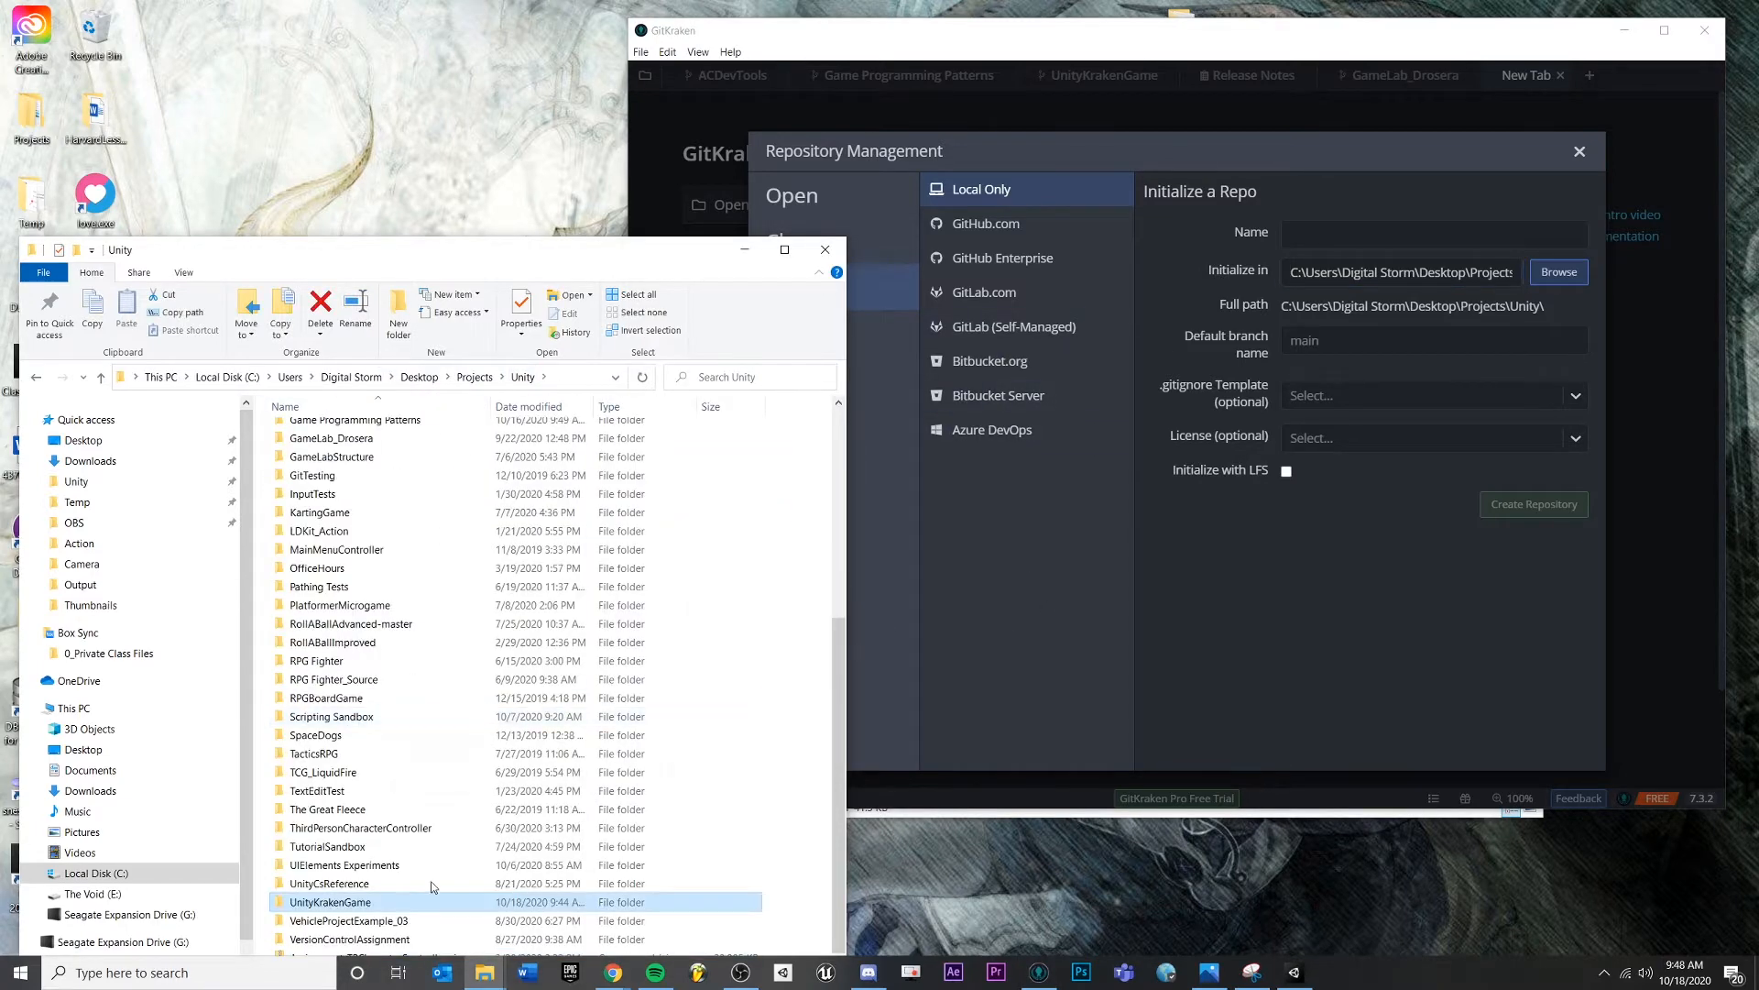
double_click(344, 907)
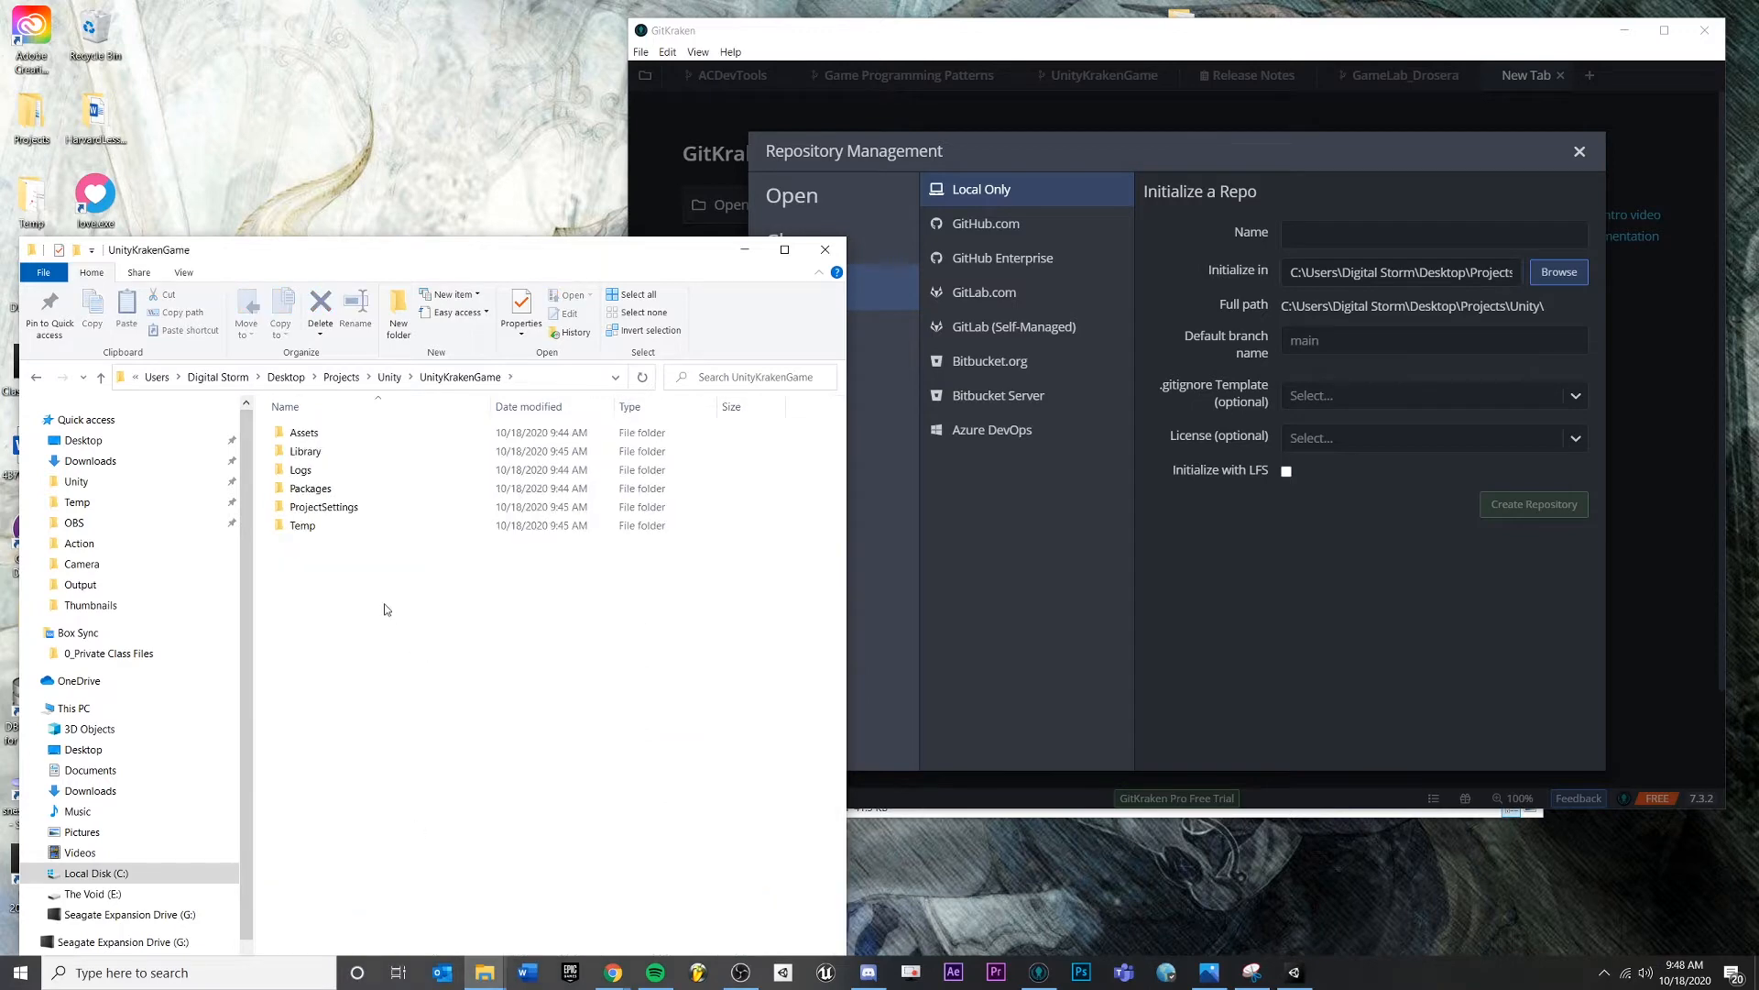
left_click(389, 377)
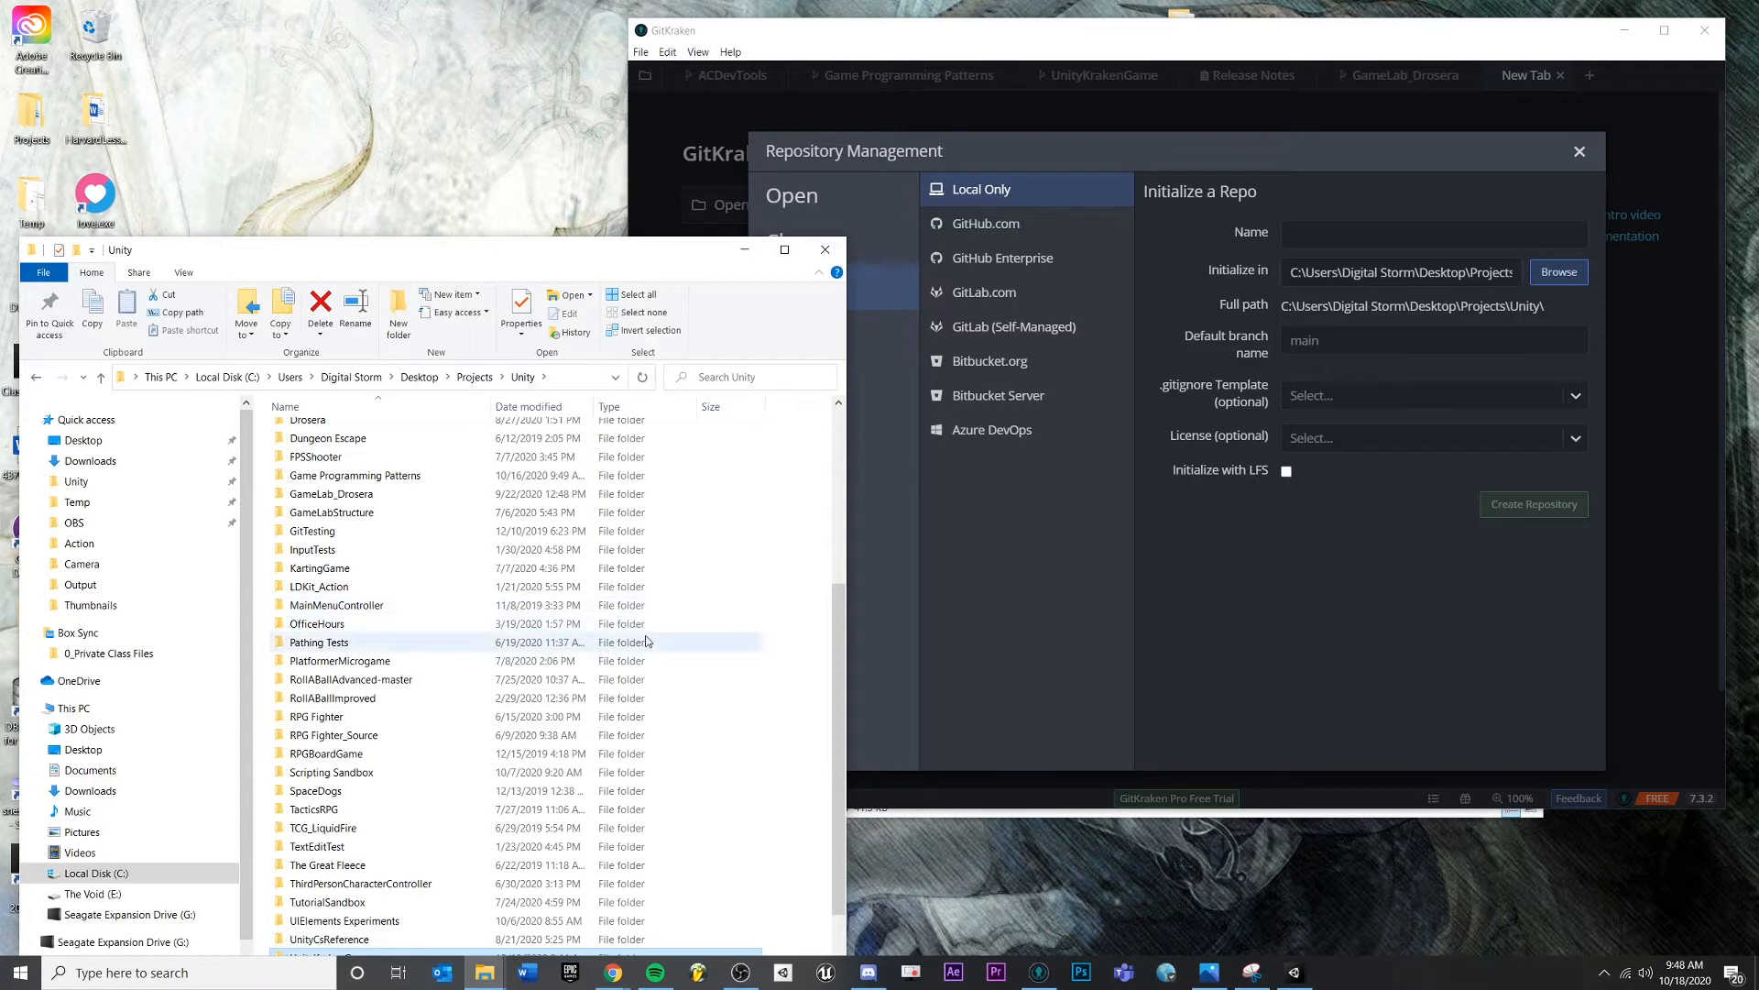
scroll(461, 584, "down", 1)
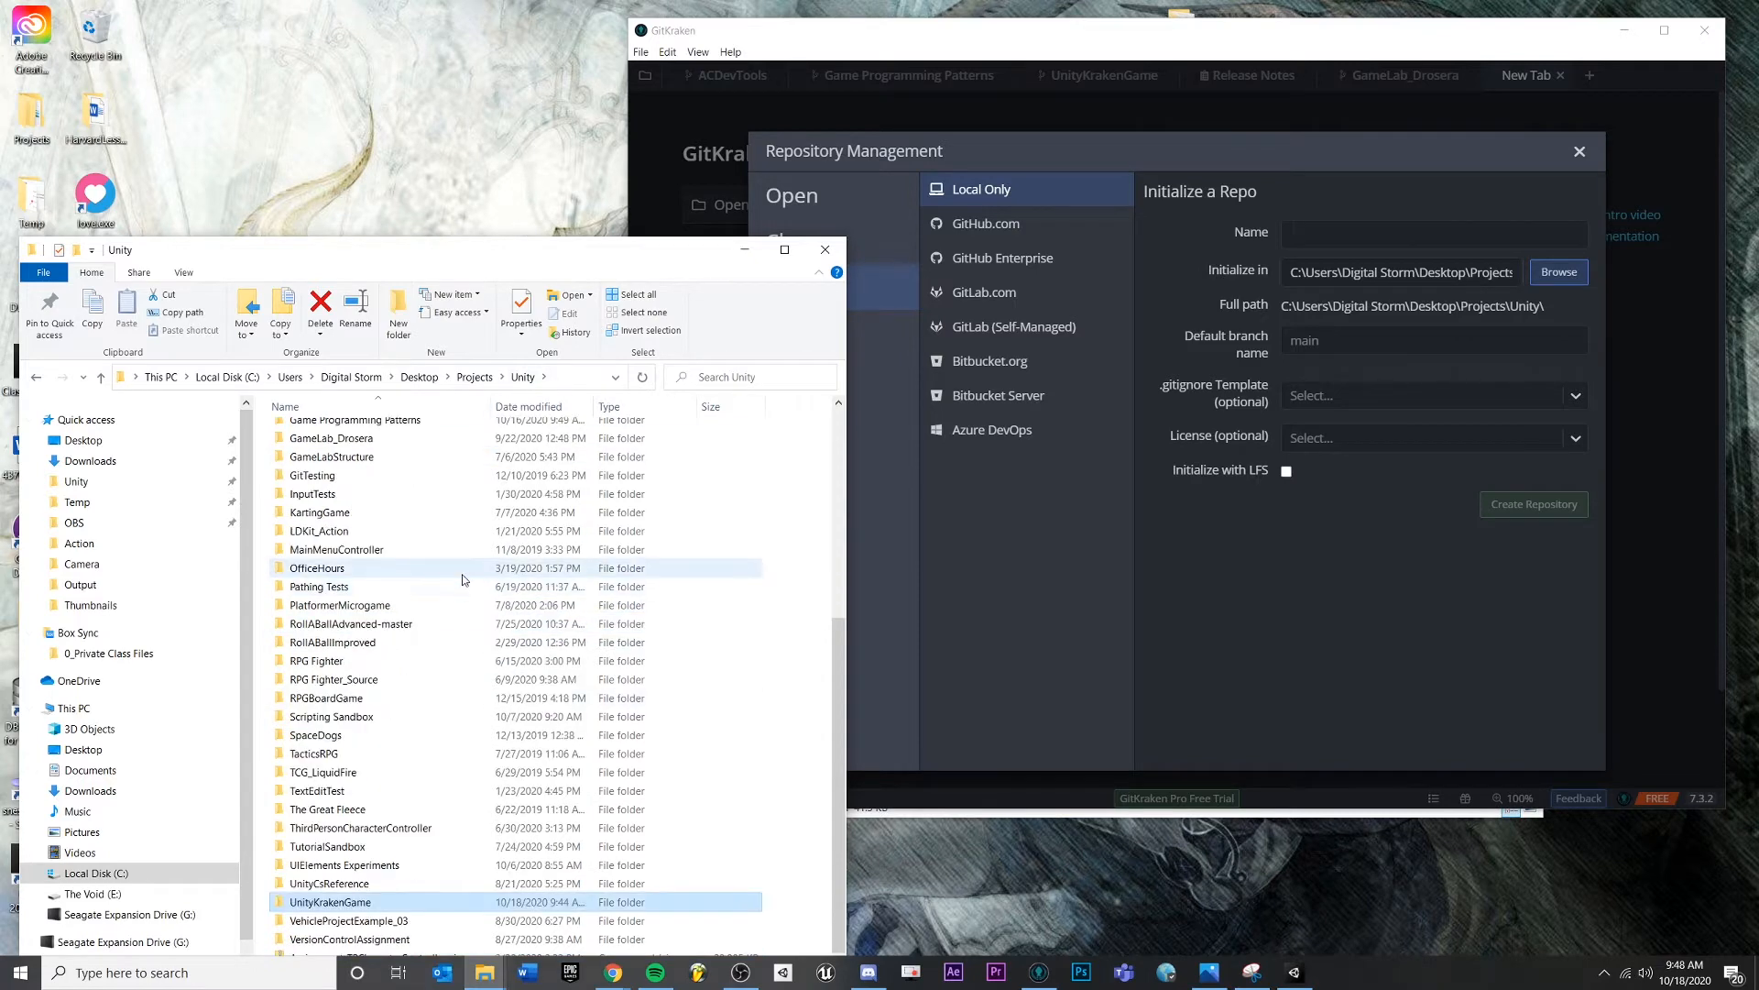
left_click(329, 902)
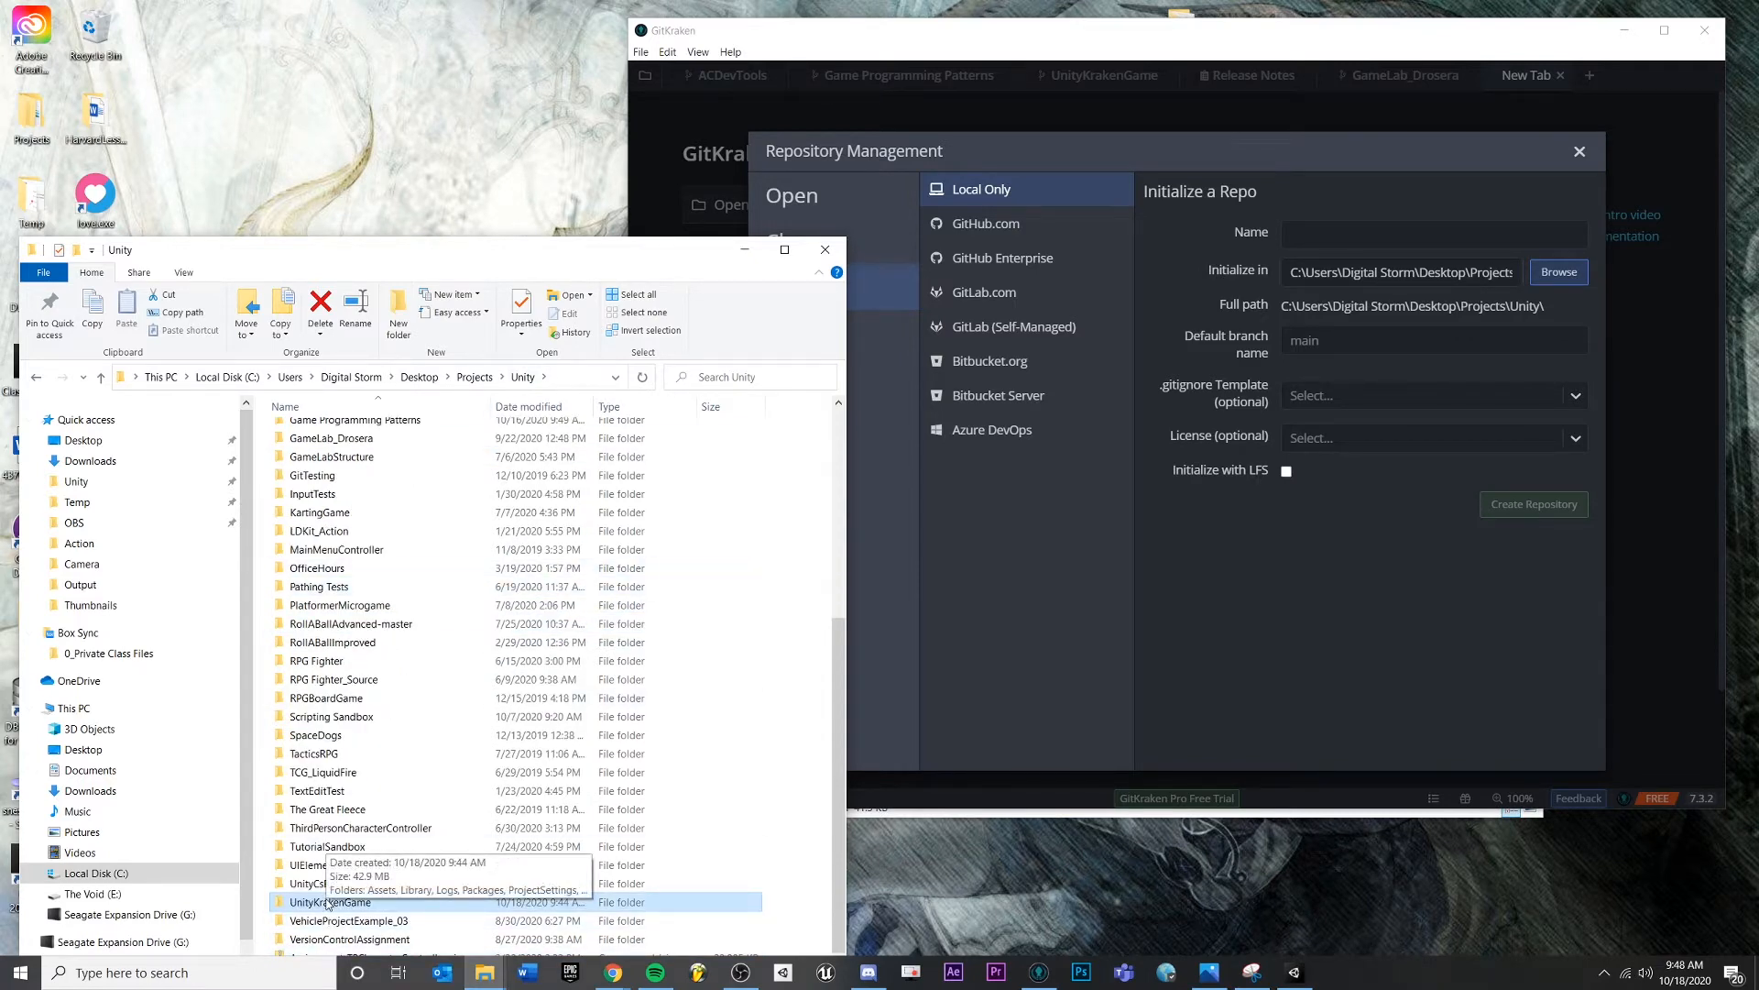
double_click(328, 903)
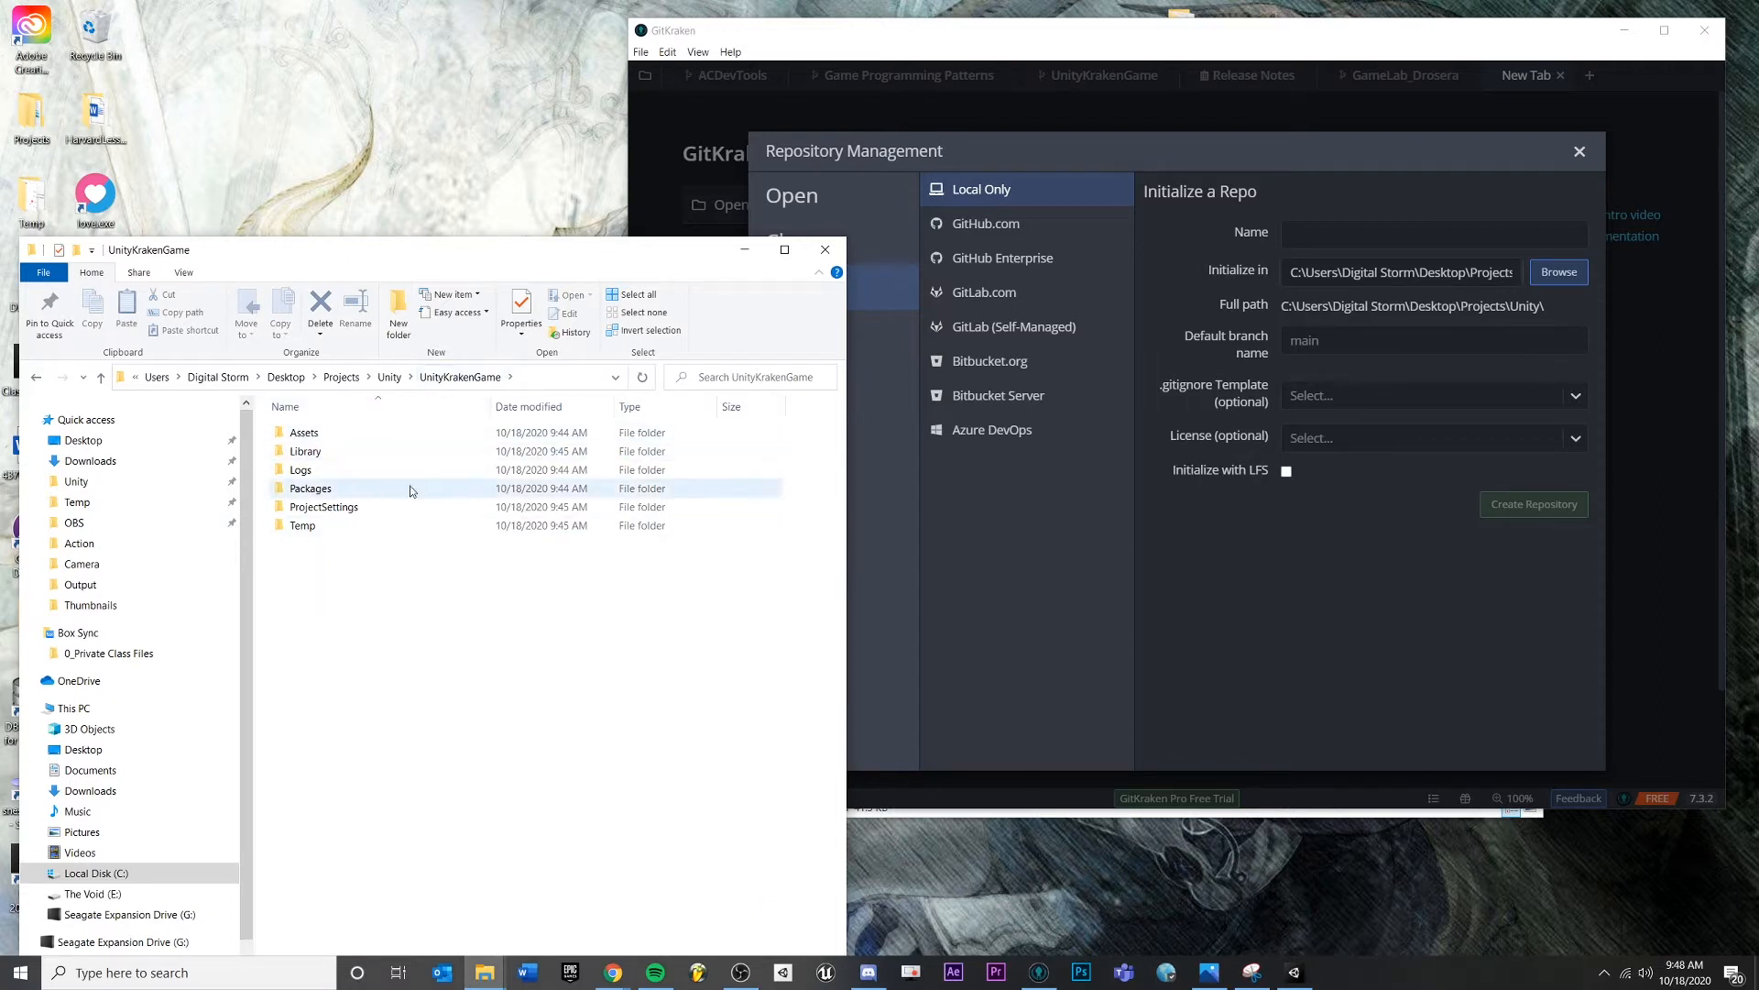
- From the Unity projects folder, copy the UnityKrakenGame folder name and return to GitKraken
left_click(389, 377)
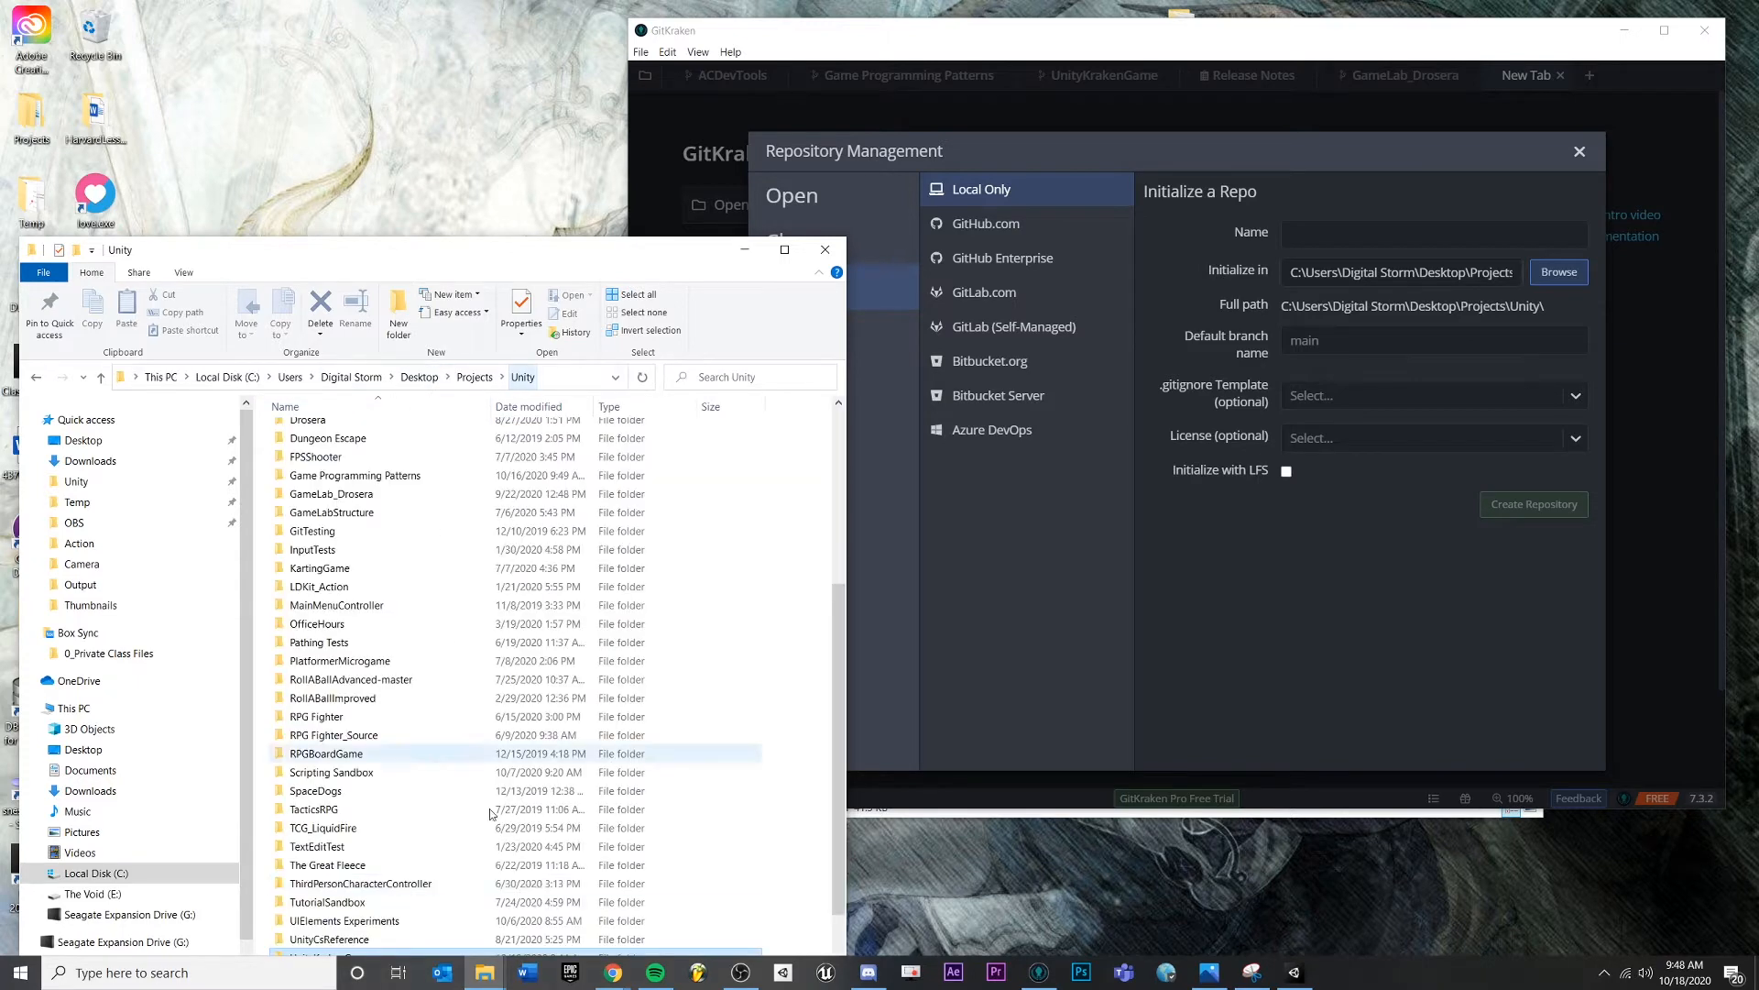
scroll(431, 889, "down", 1)
left_click(362, 902)
key("ctrl+c")
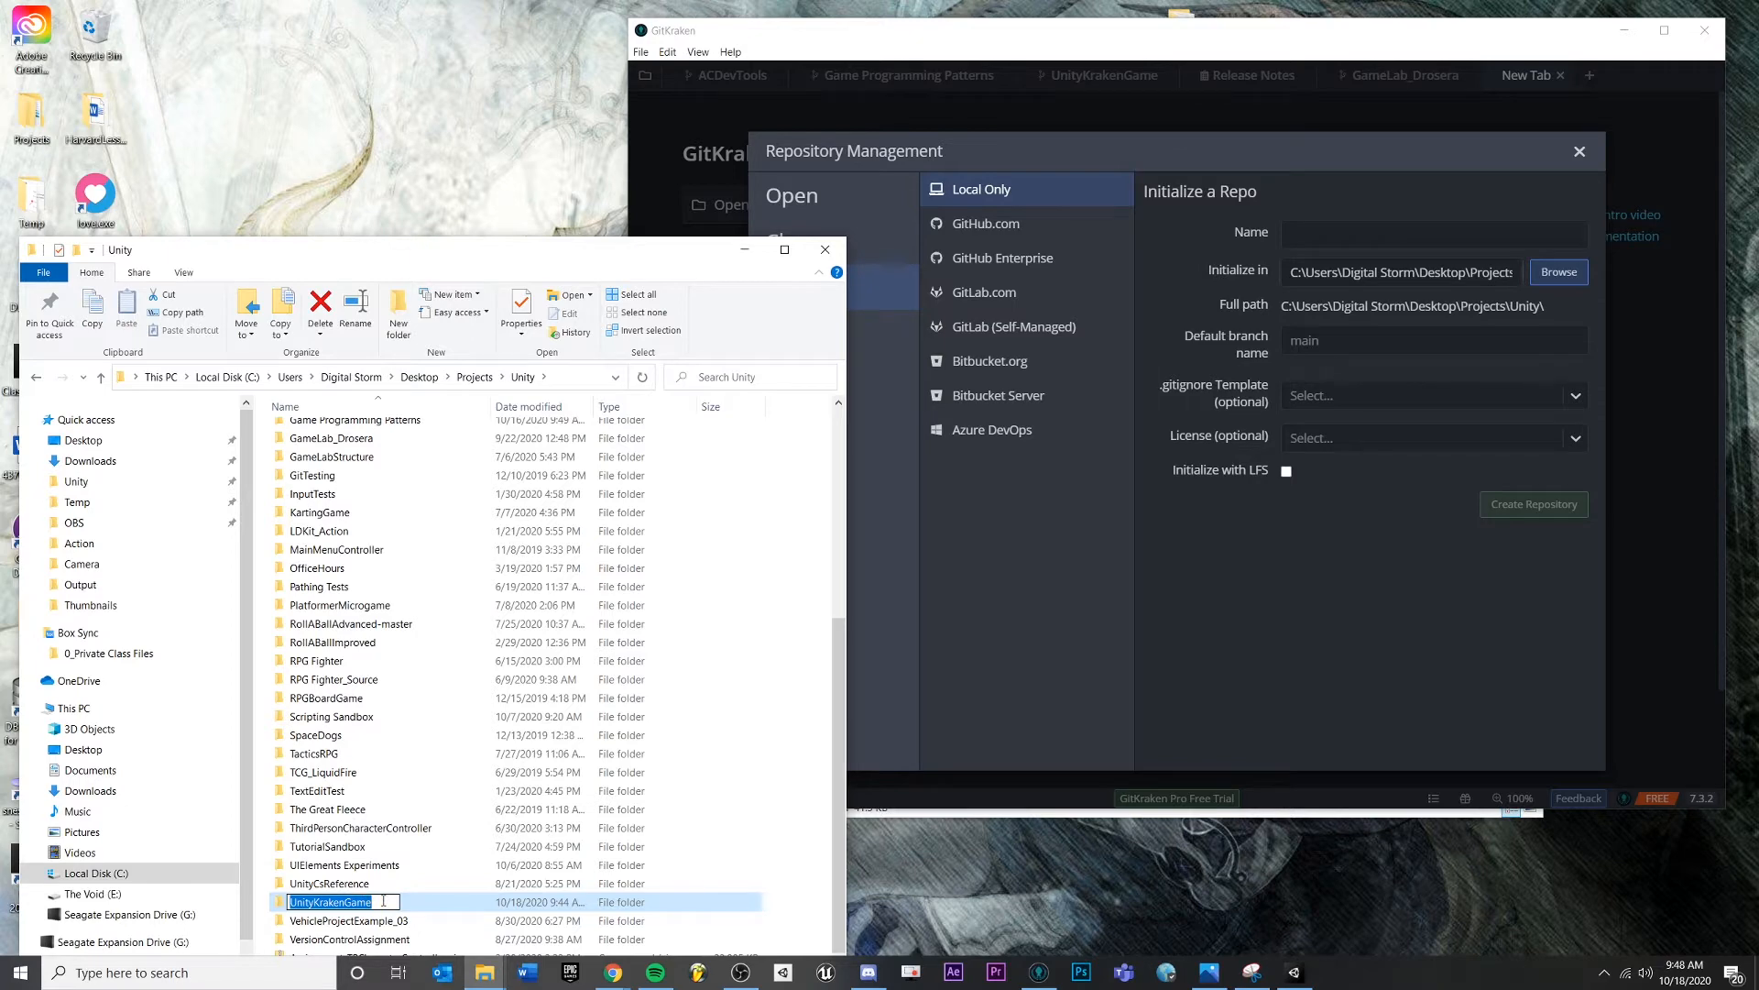
left_click(1333, 229)
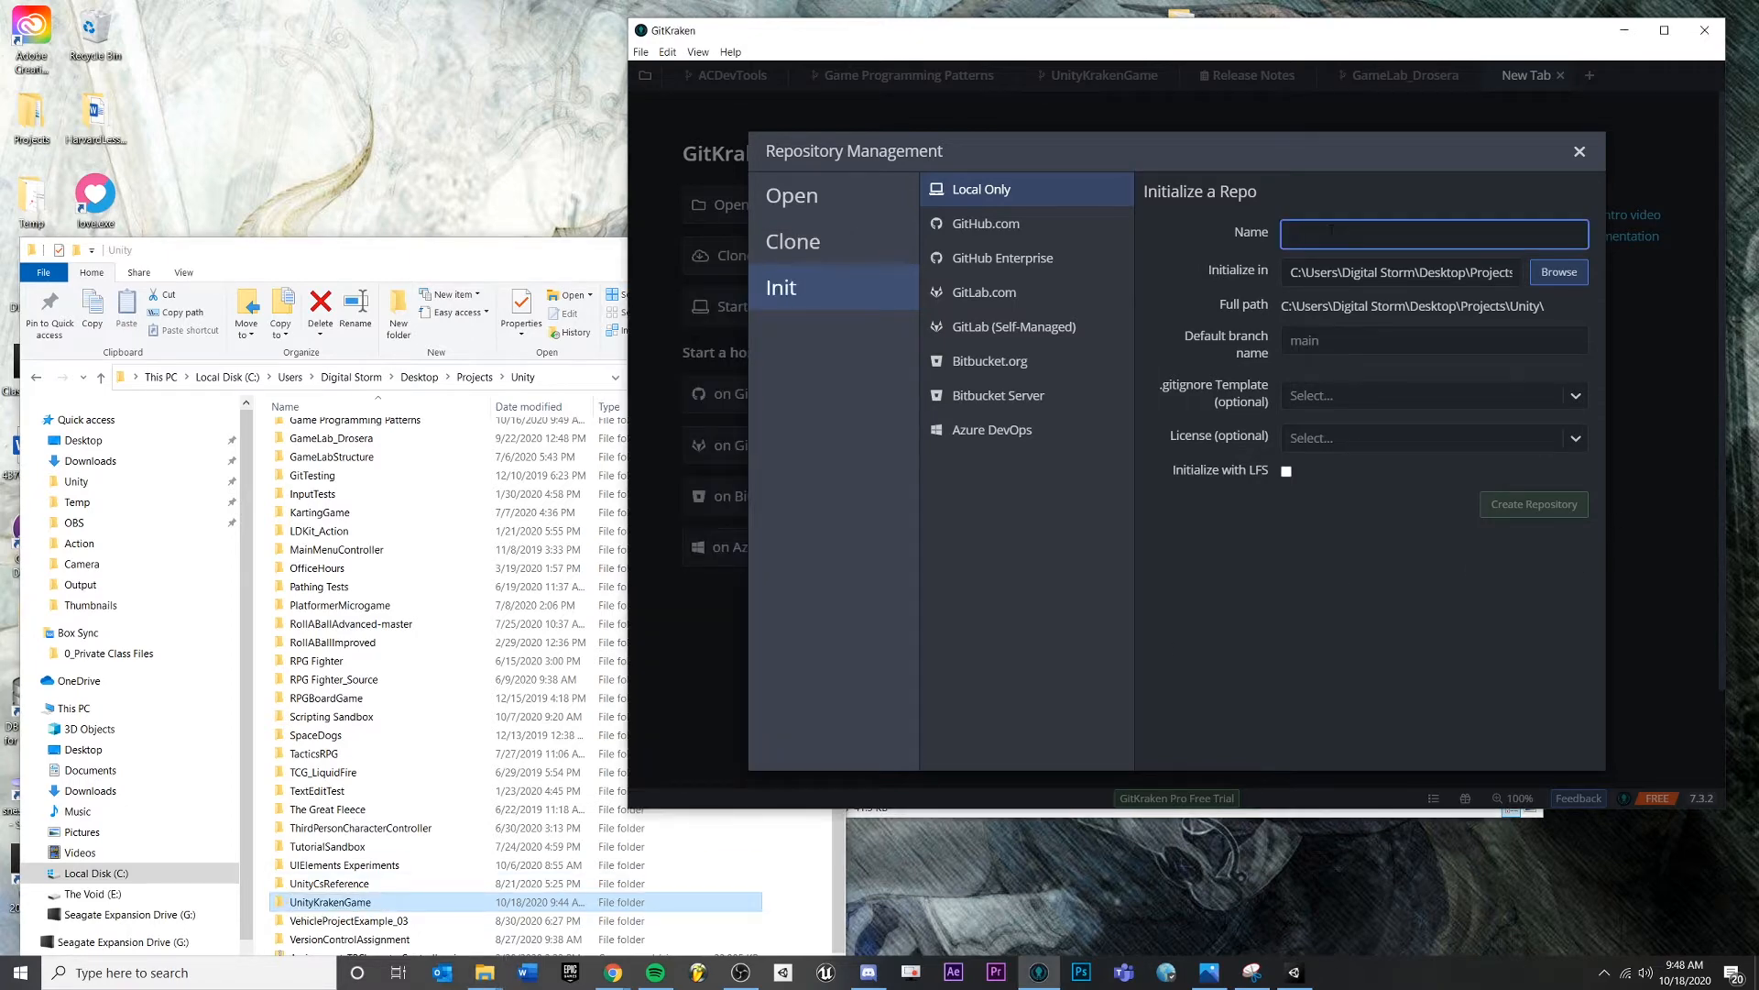
- Name the repository UnityKrakenGame and select the Unity folder as its parent location
key("ctrl+v")
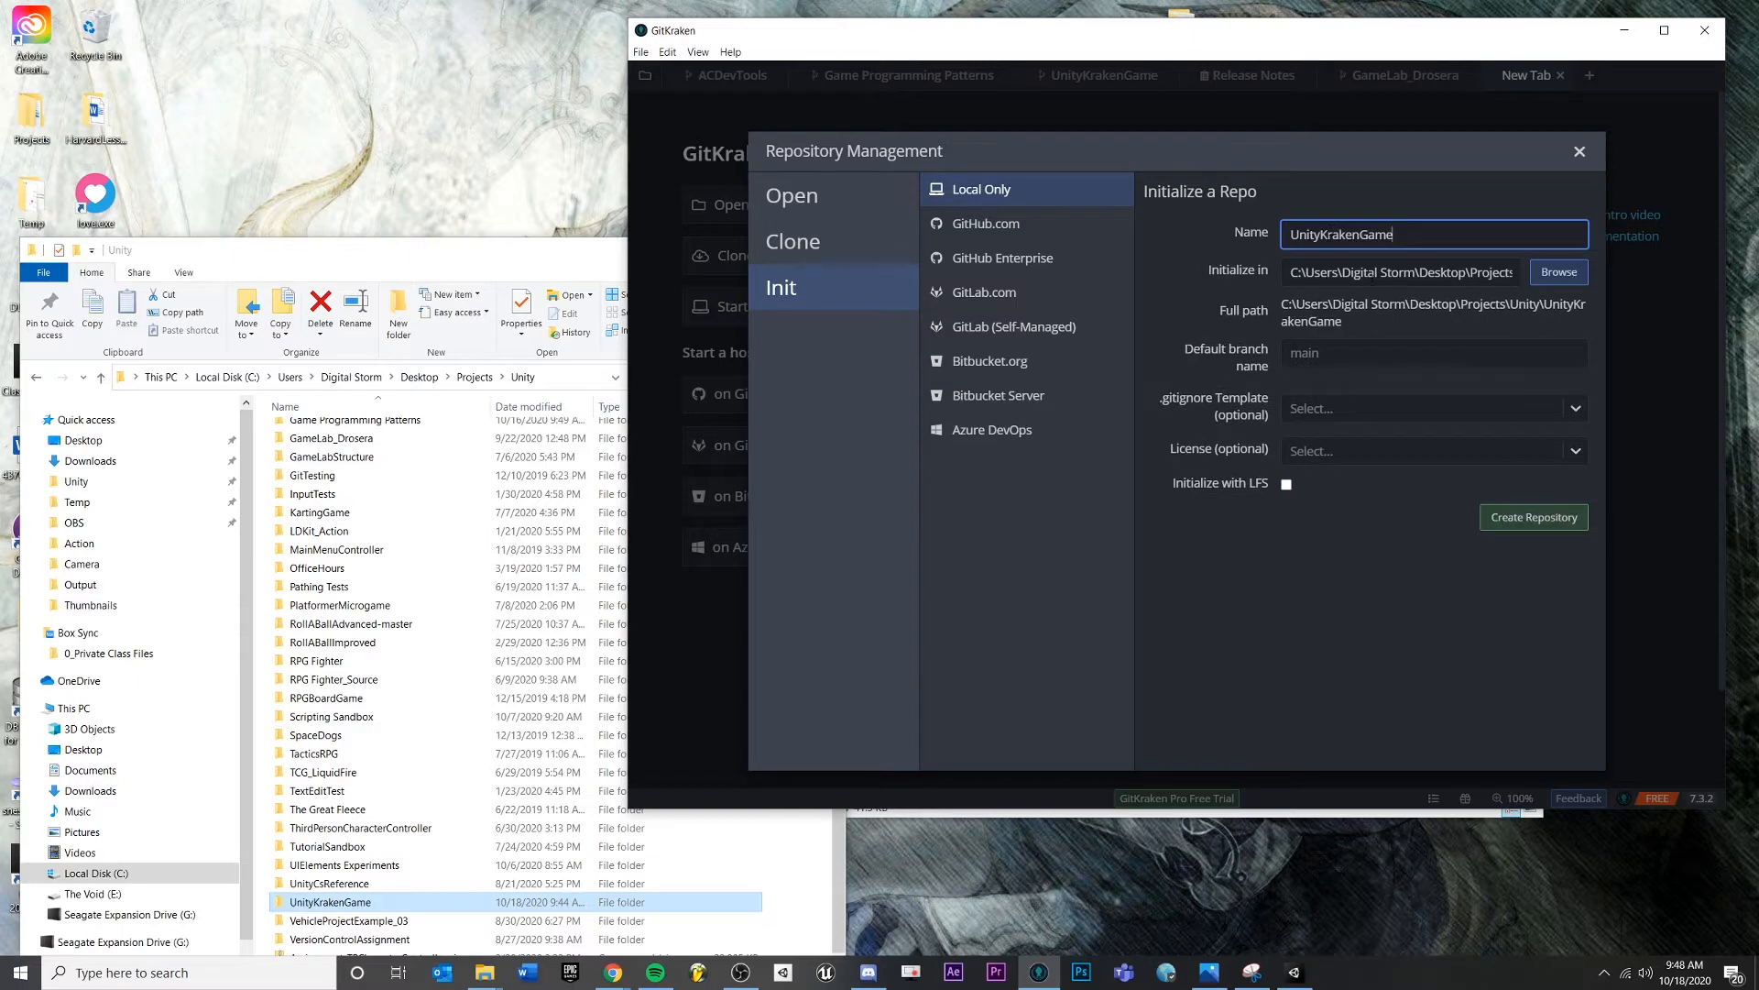
left_click(1493, 308)
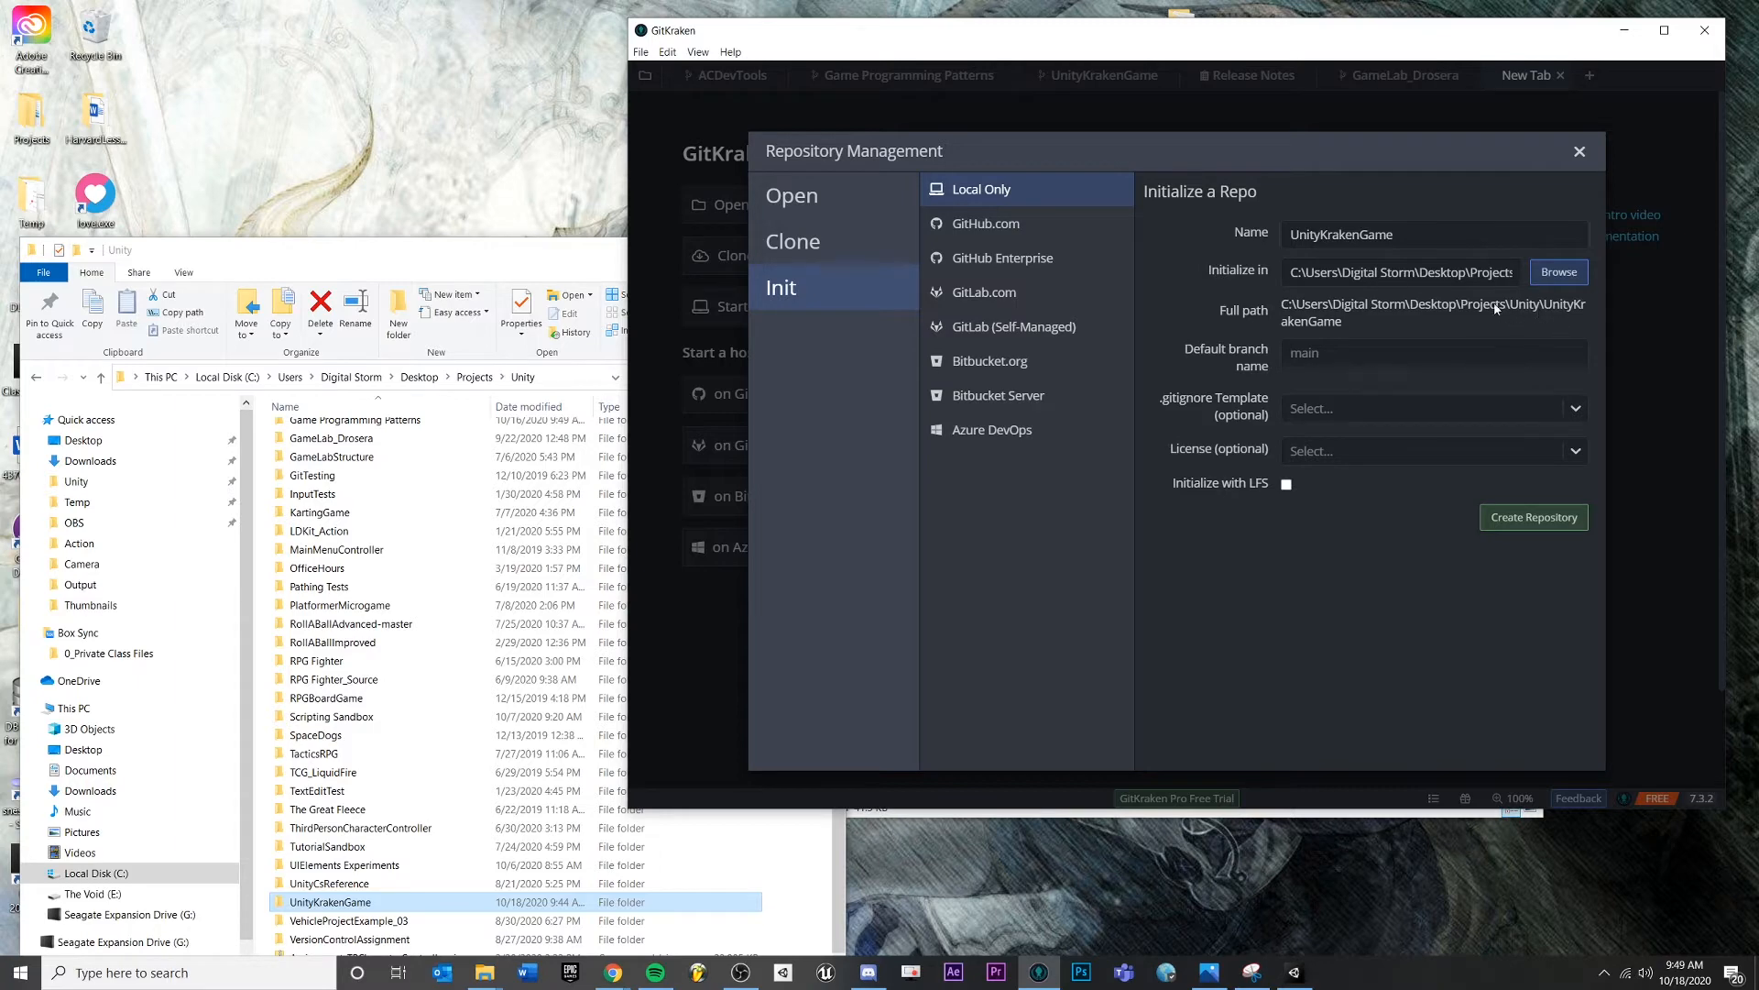
left_click(1557, 273)
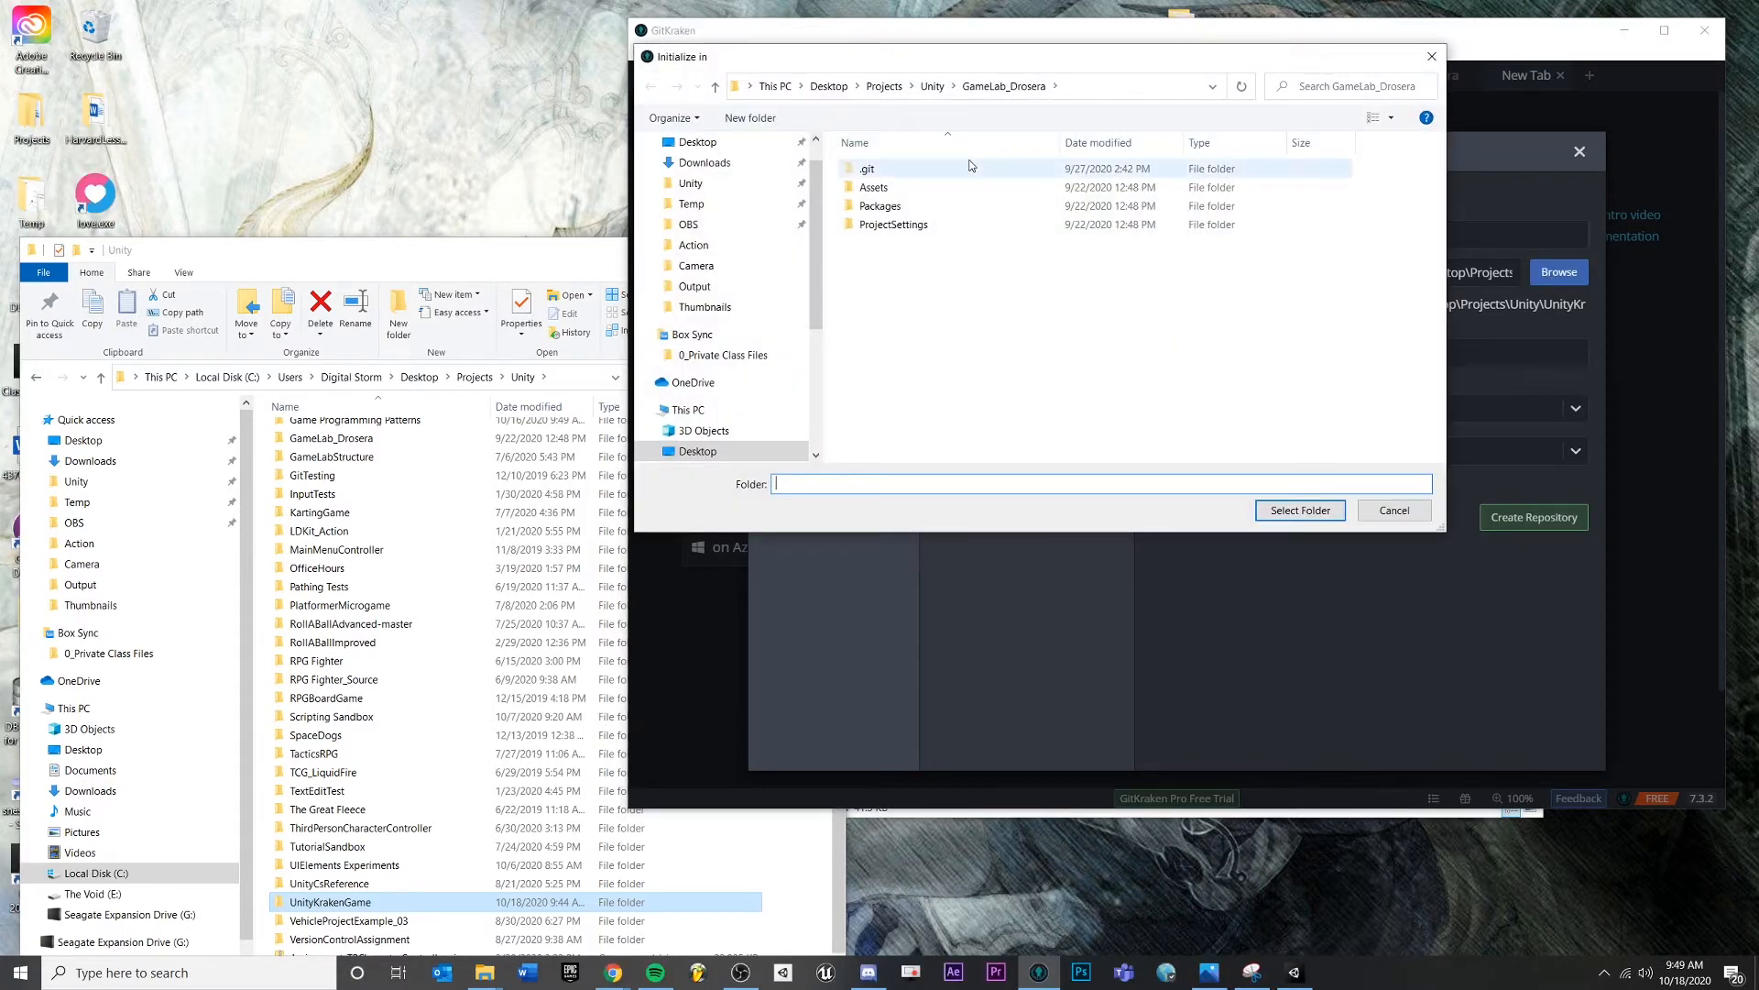
left_click(935, 88)
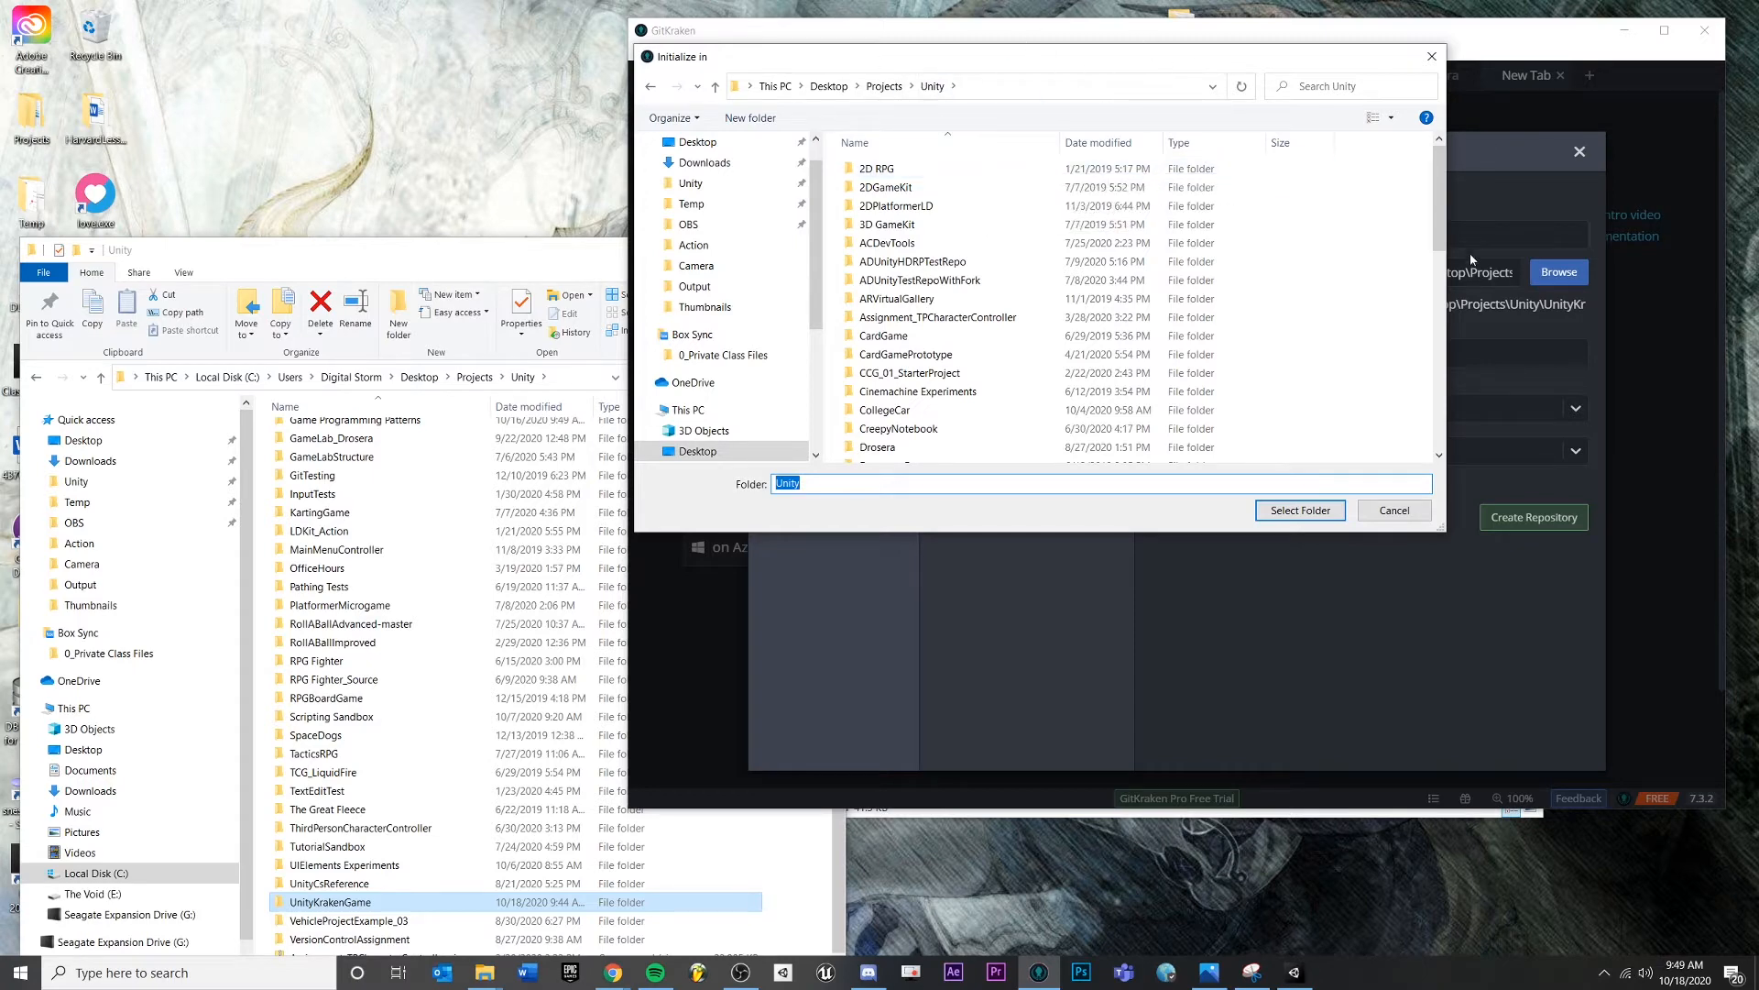
scroll(1320, 239, "down", 10)
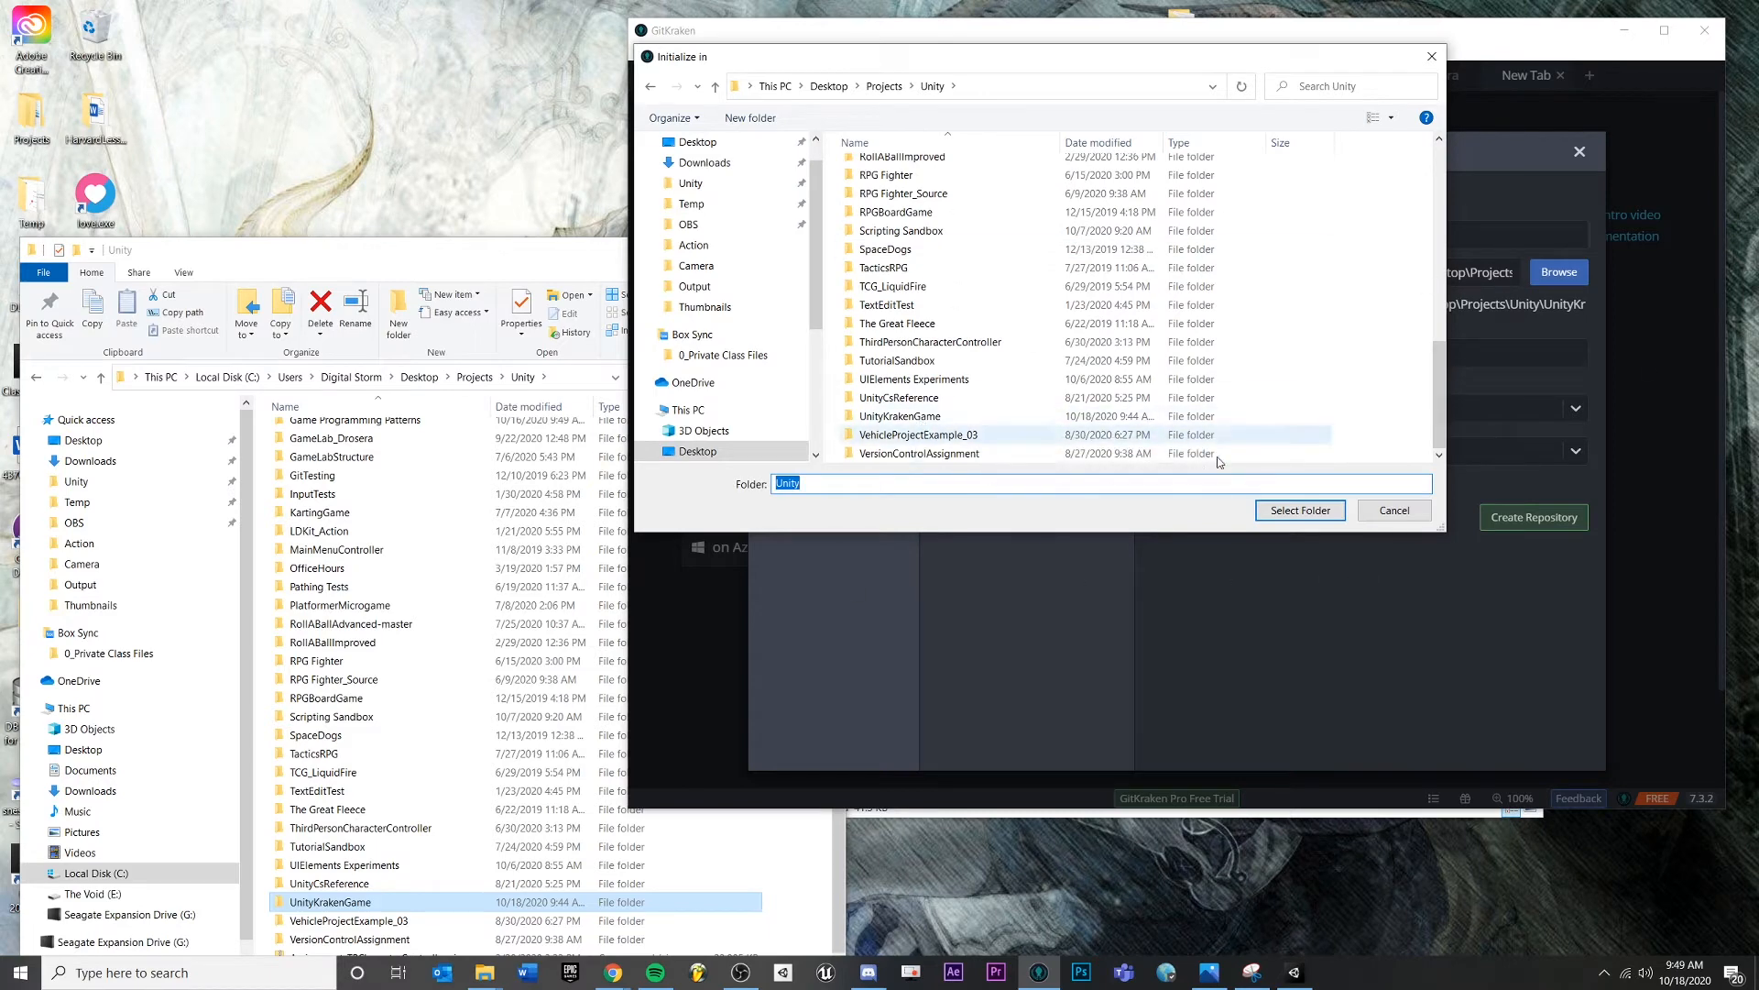
left_click(1409, 389)
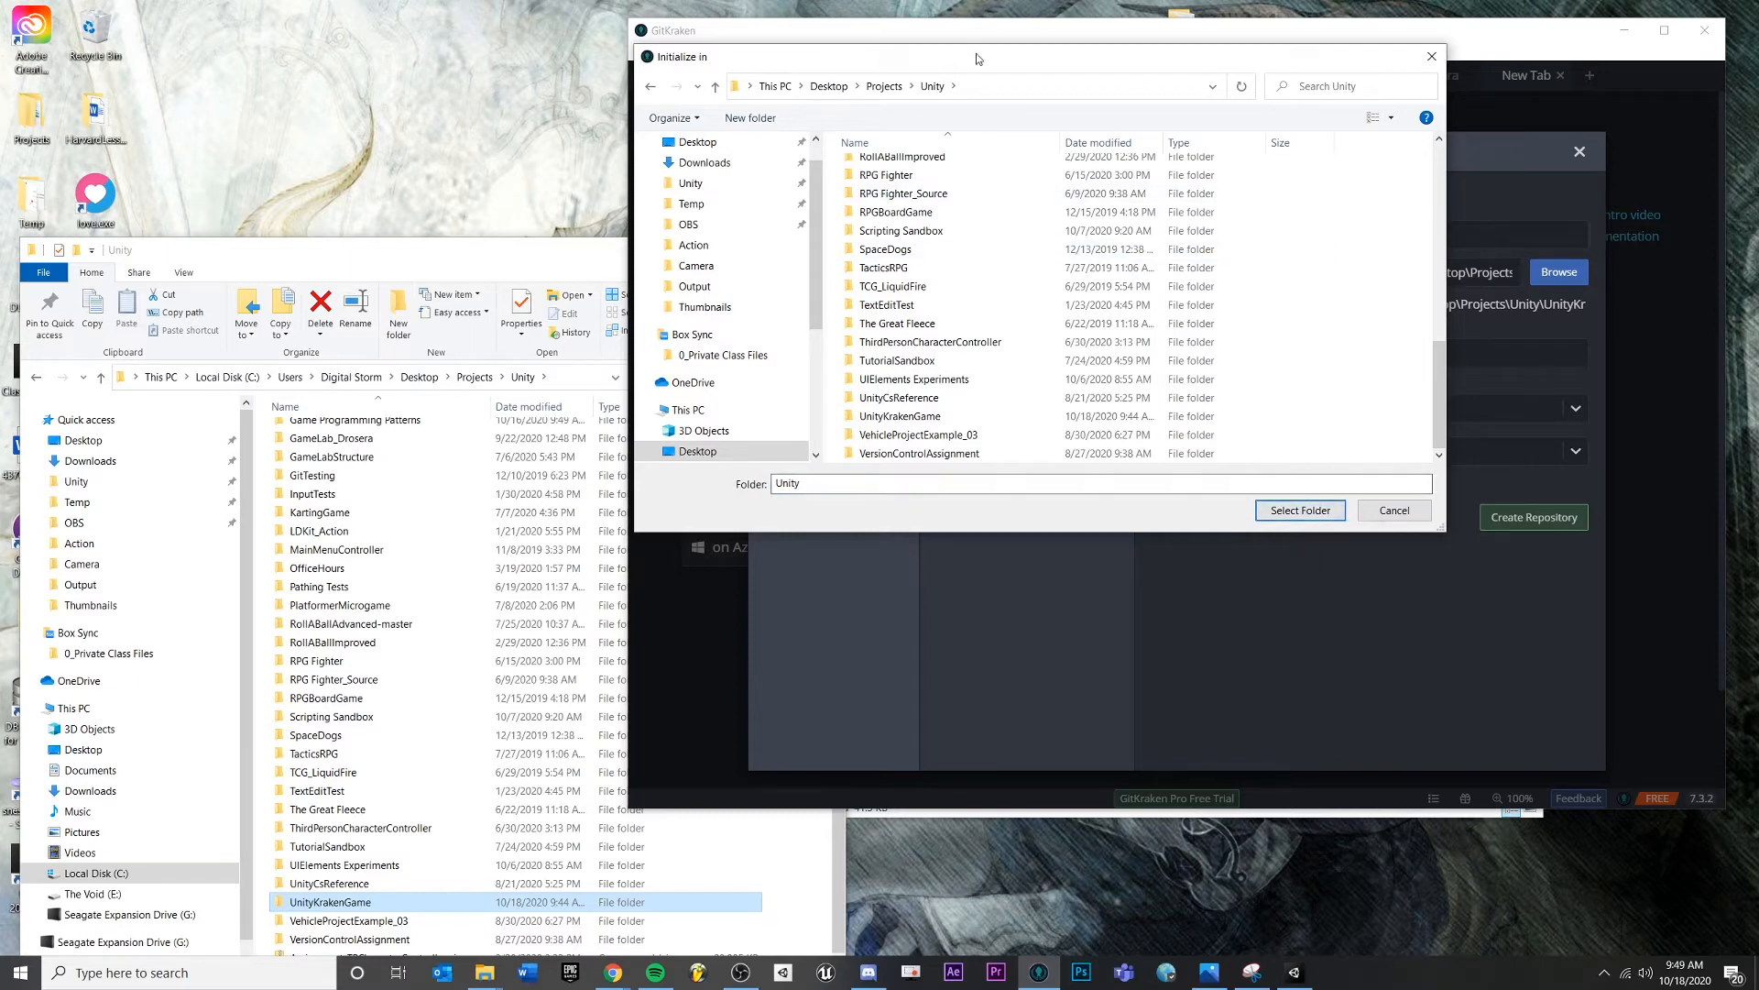
left_click(1286, 518)
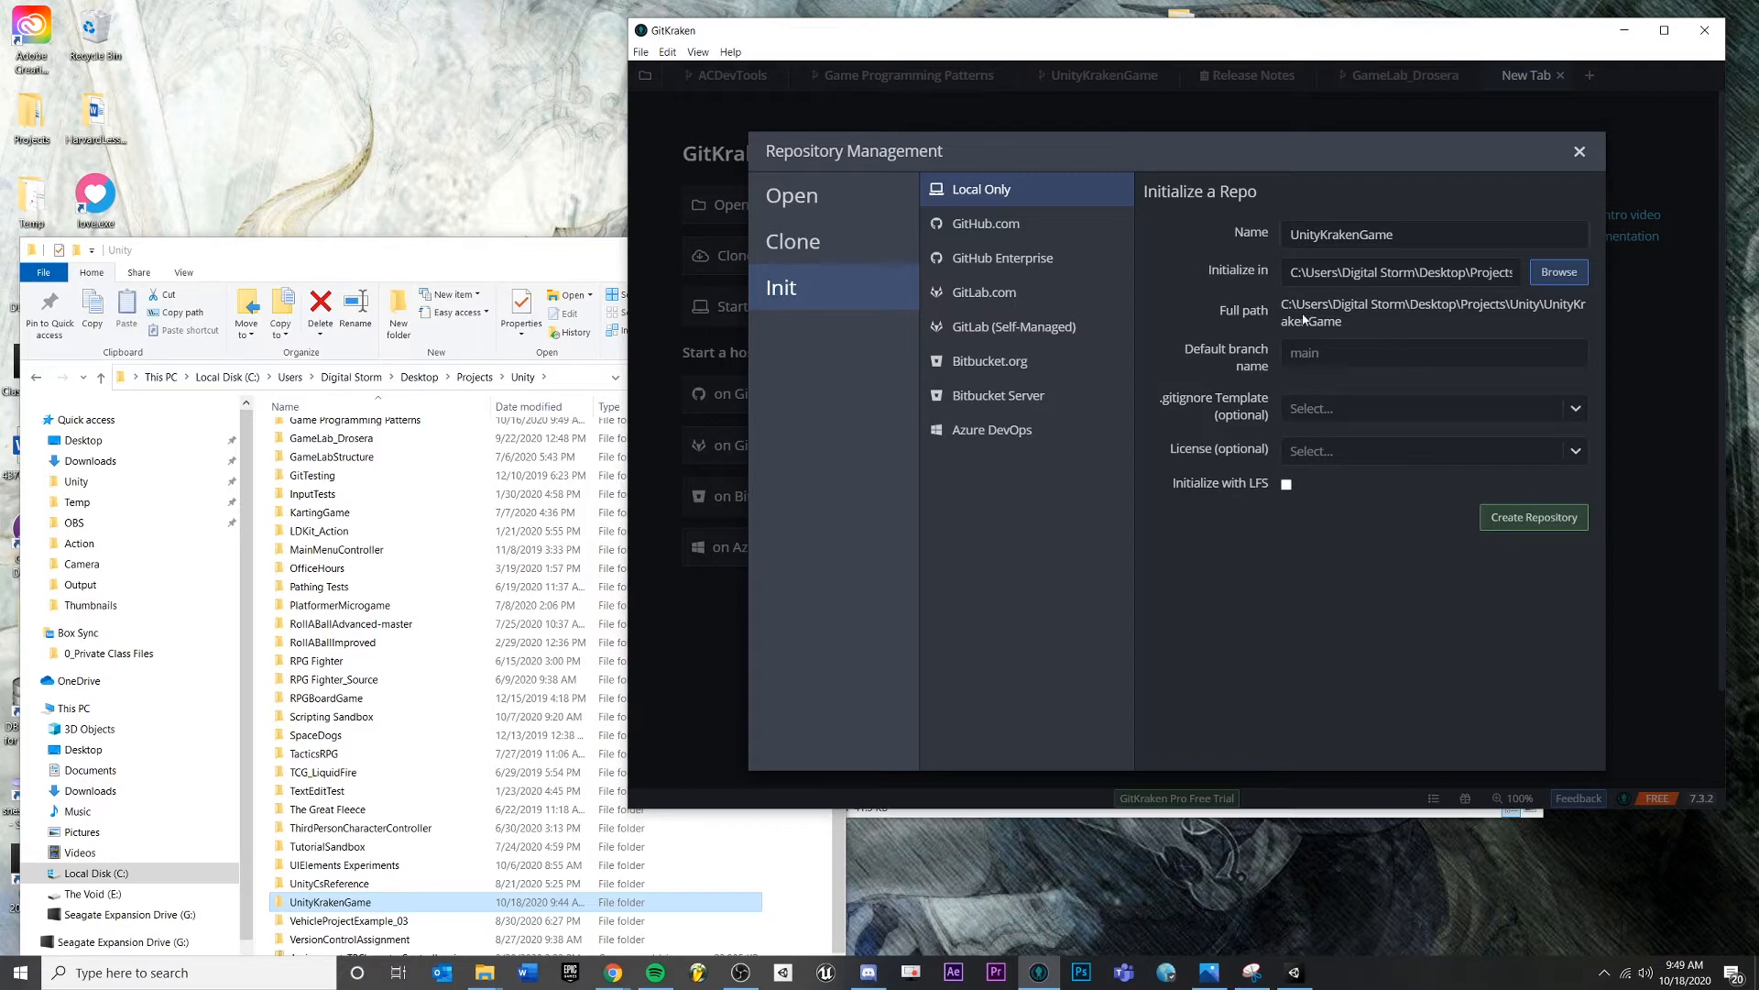
double_click(350, 904)
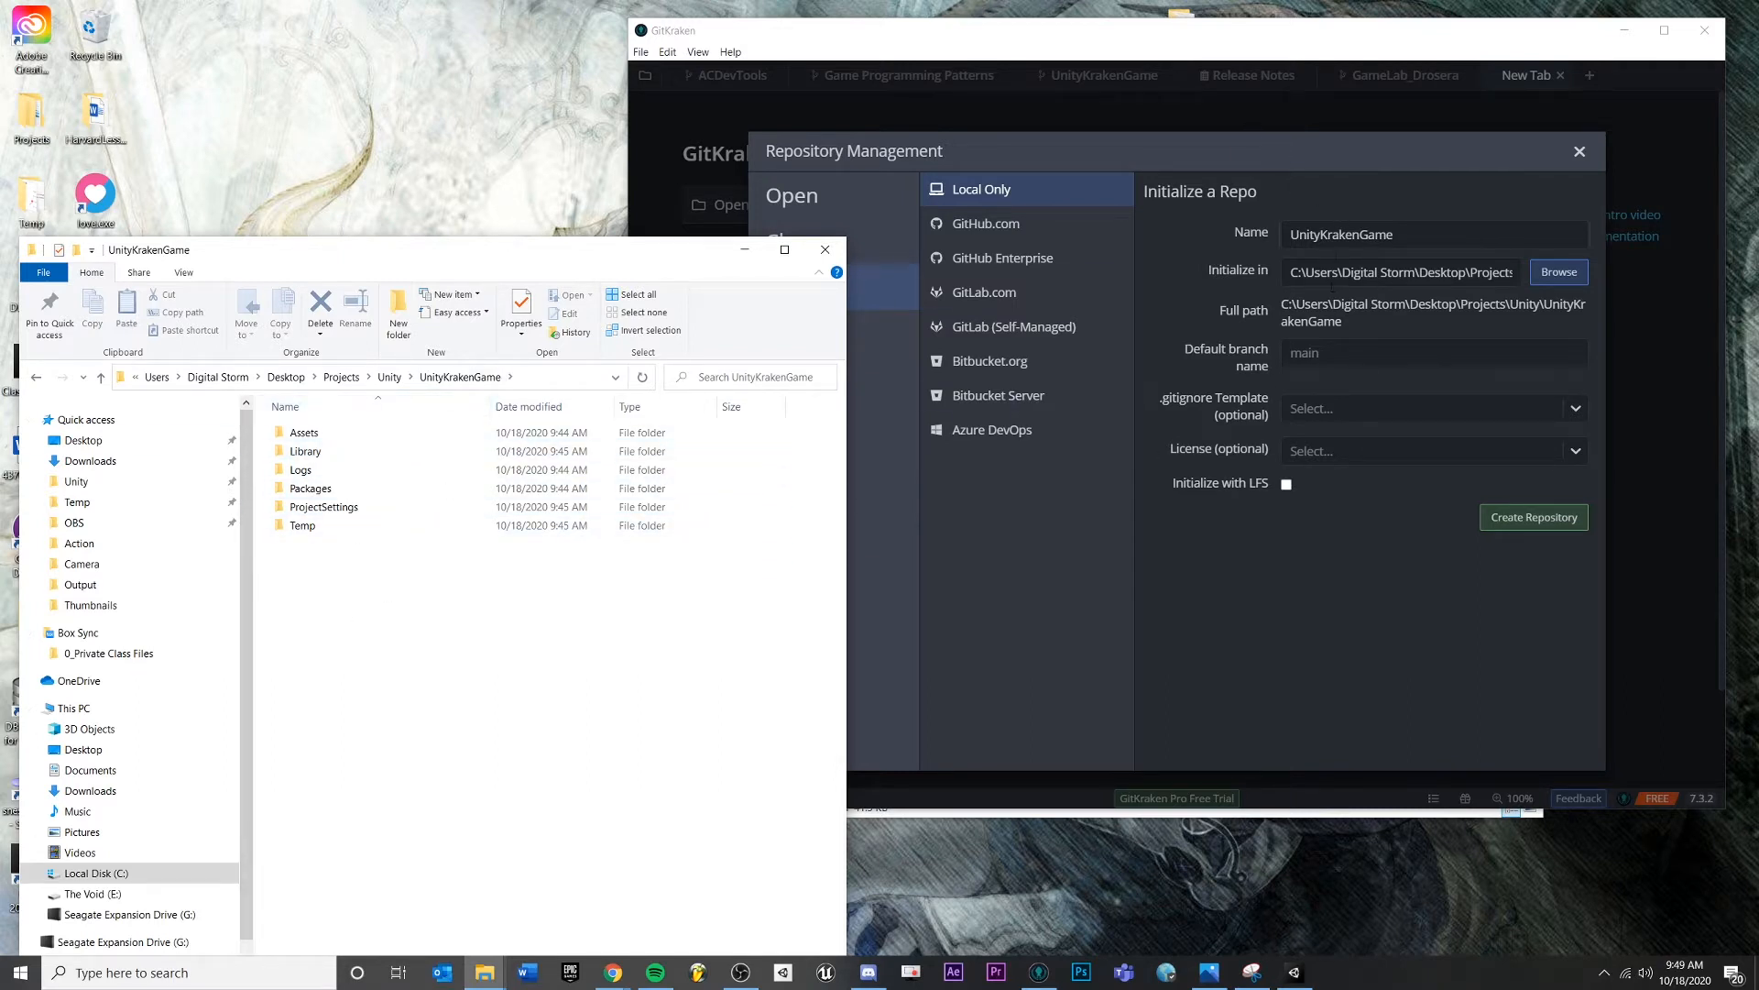
left_click(1287, 679)
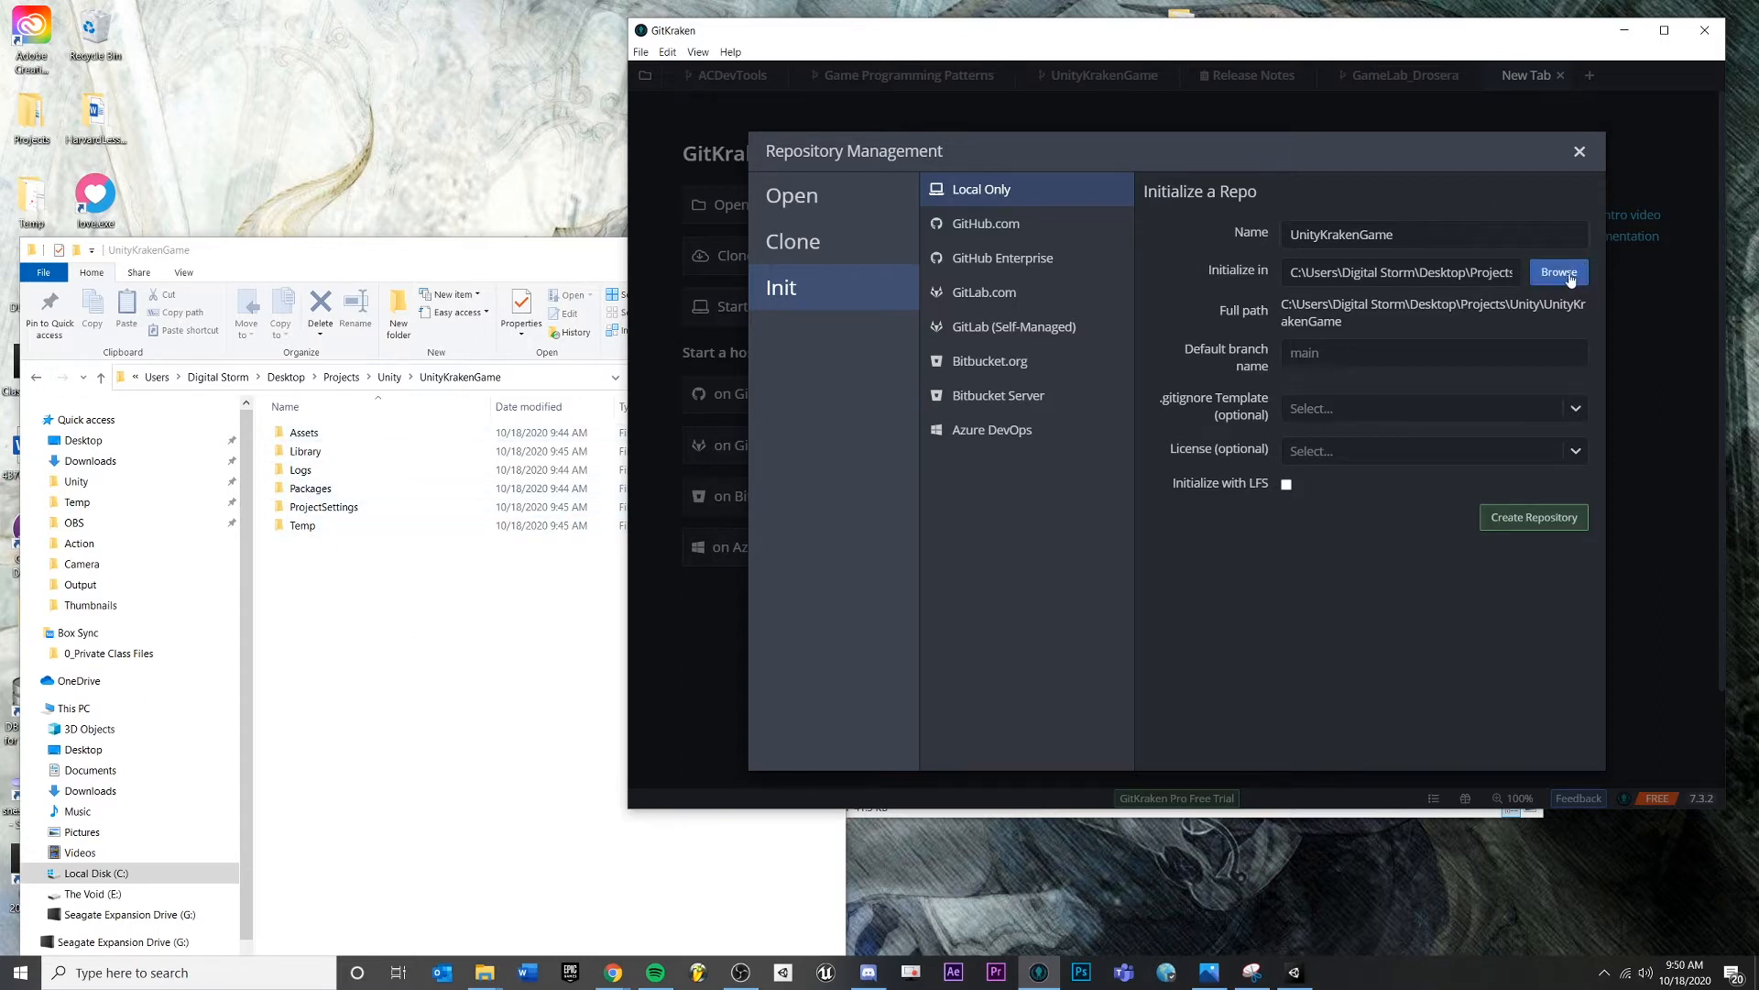
left_click(603, 514)
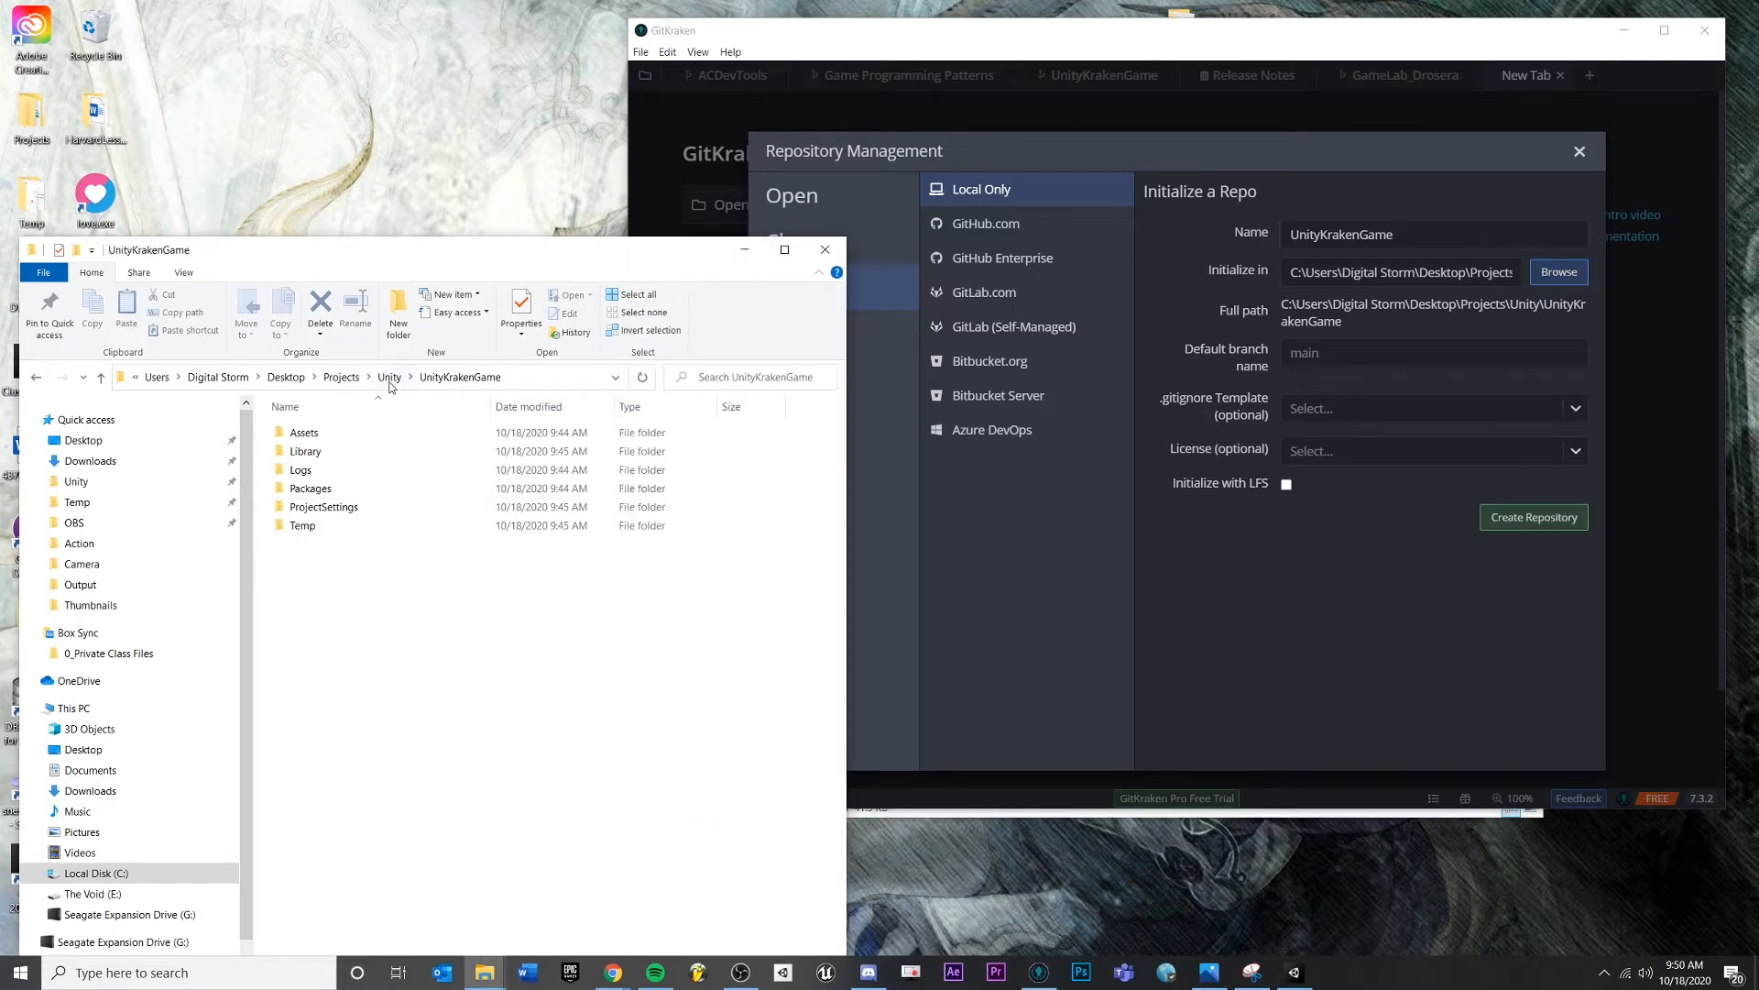
left_click(390, 376)
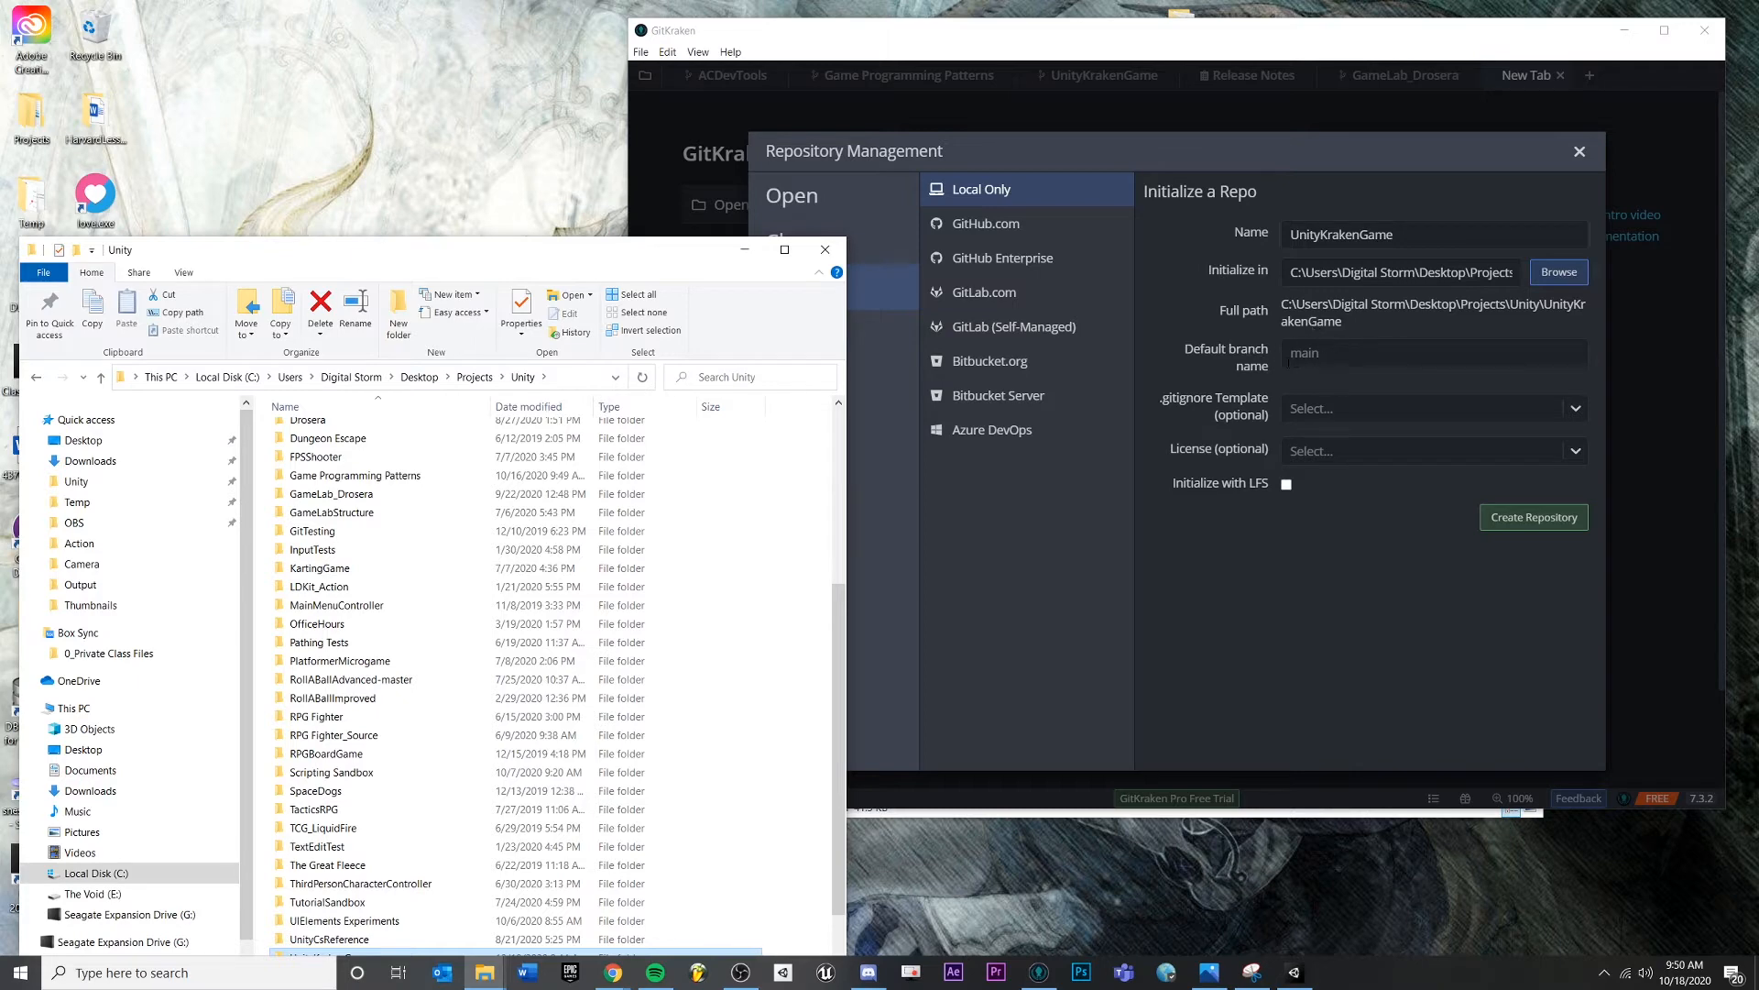
- Choose the Unity .gitignore template and the MIT License in the Init form
left_click(1344, 409)
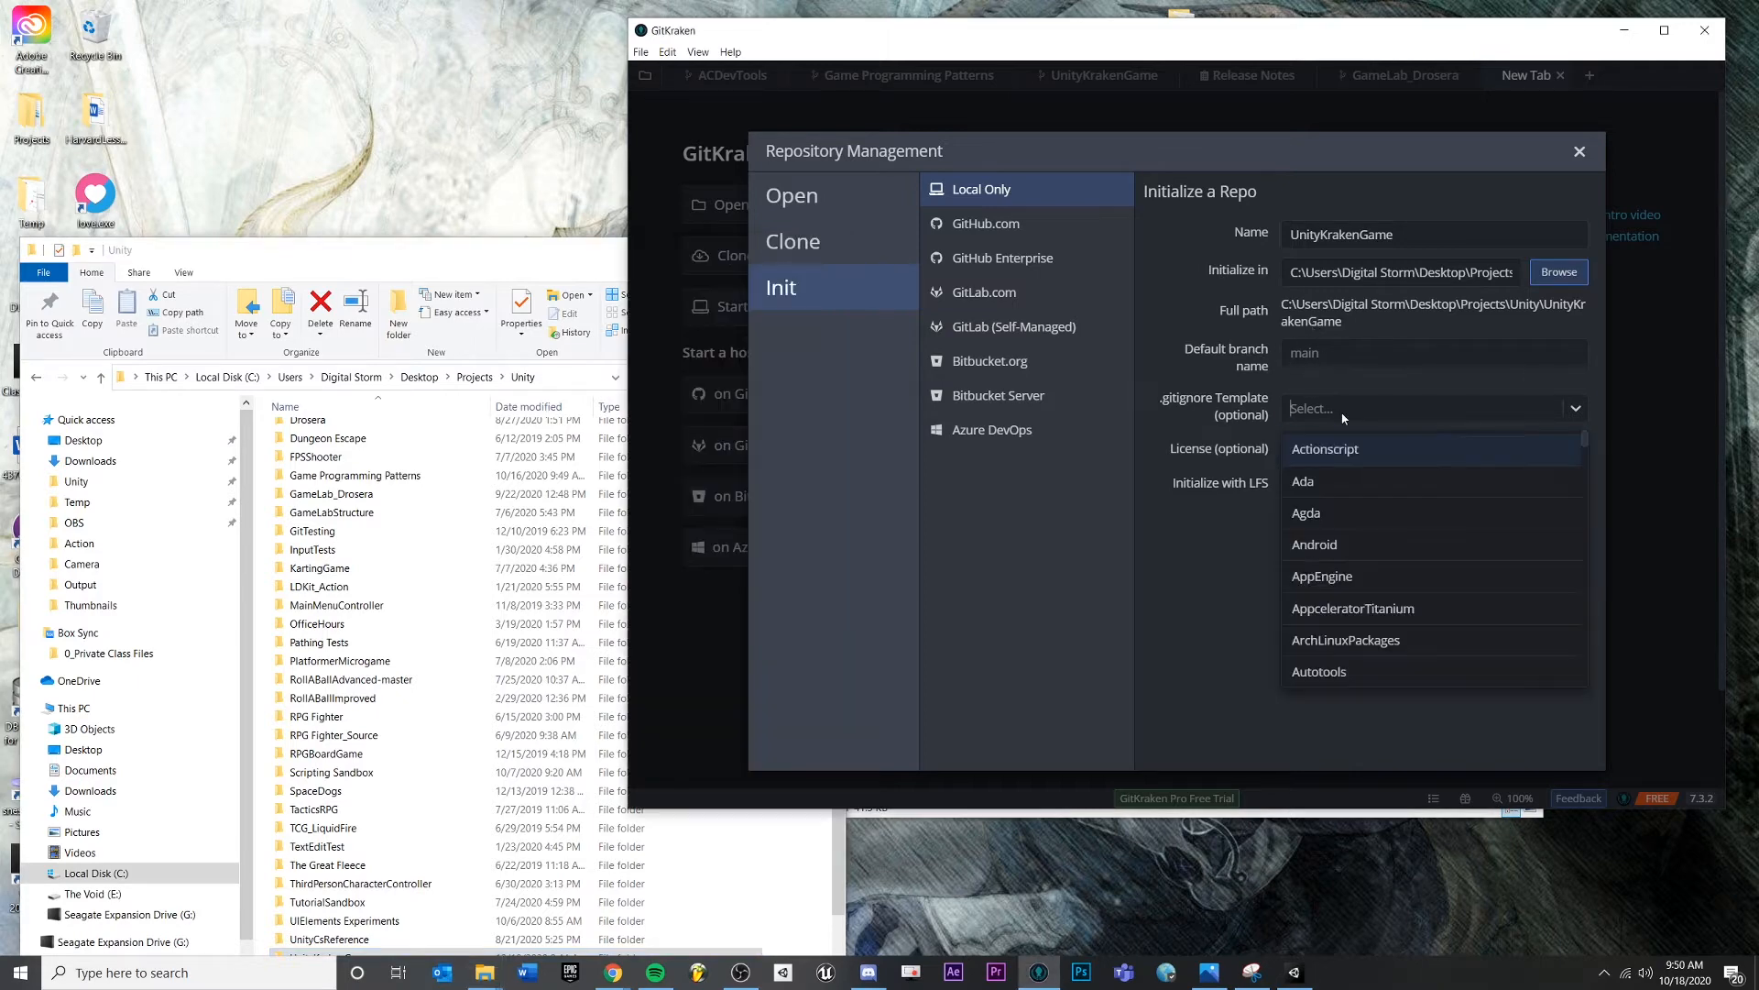
scroll(1388, 524, "down", 5)
scroll(1388, 522, "down", 15)
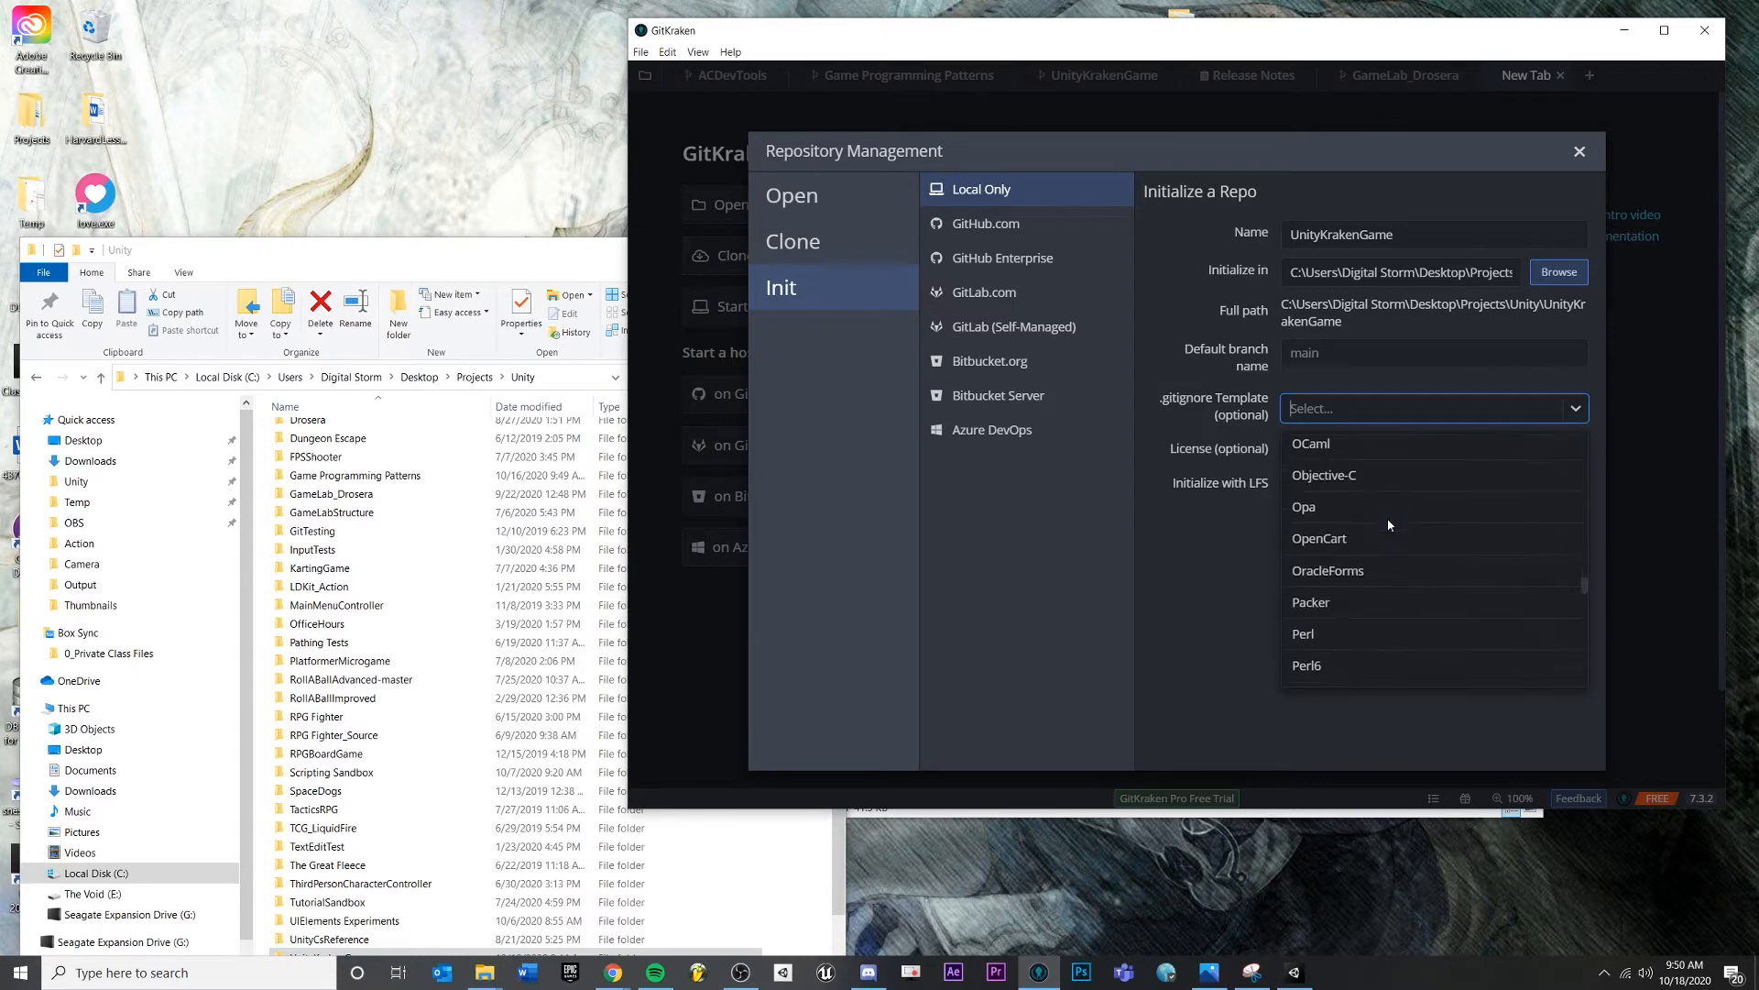
scroll(1393, 610, "up", 3)
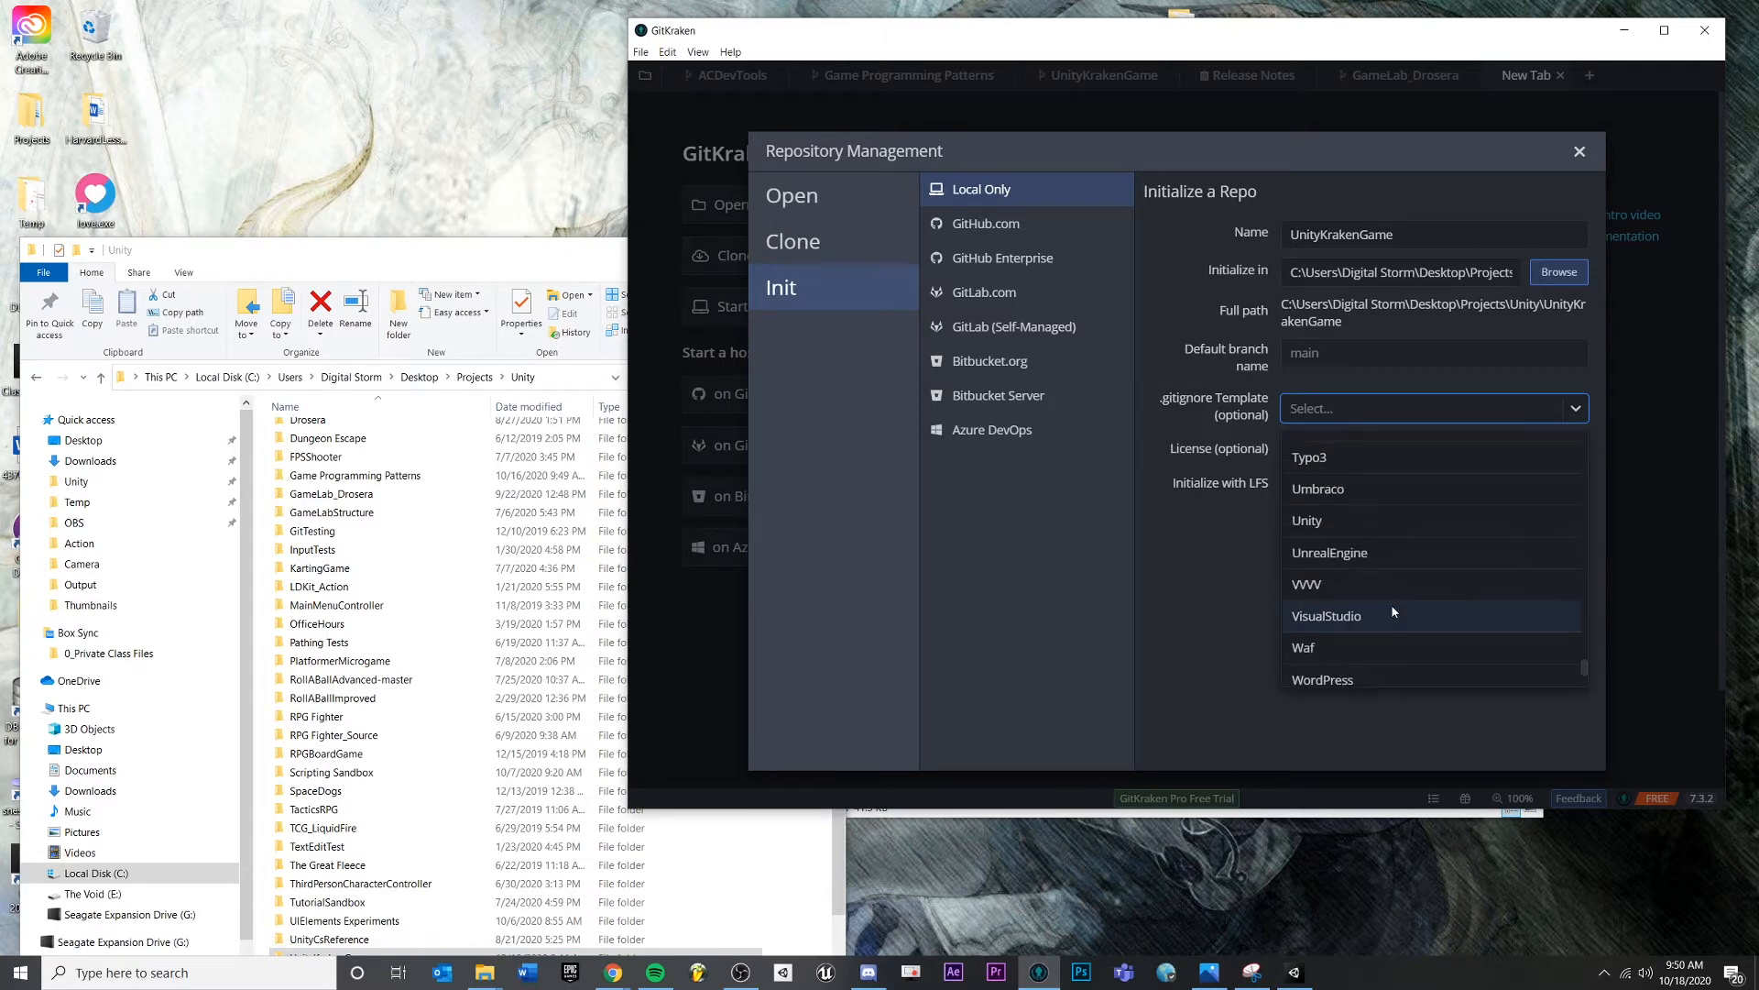
left_click(1308, 521)
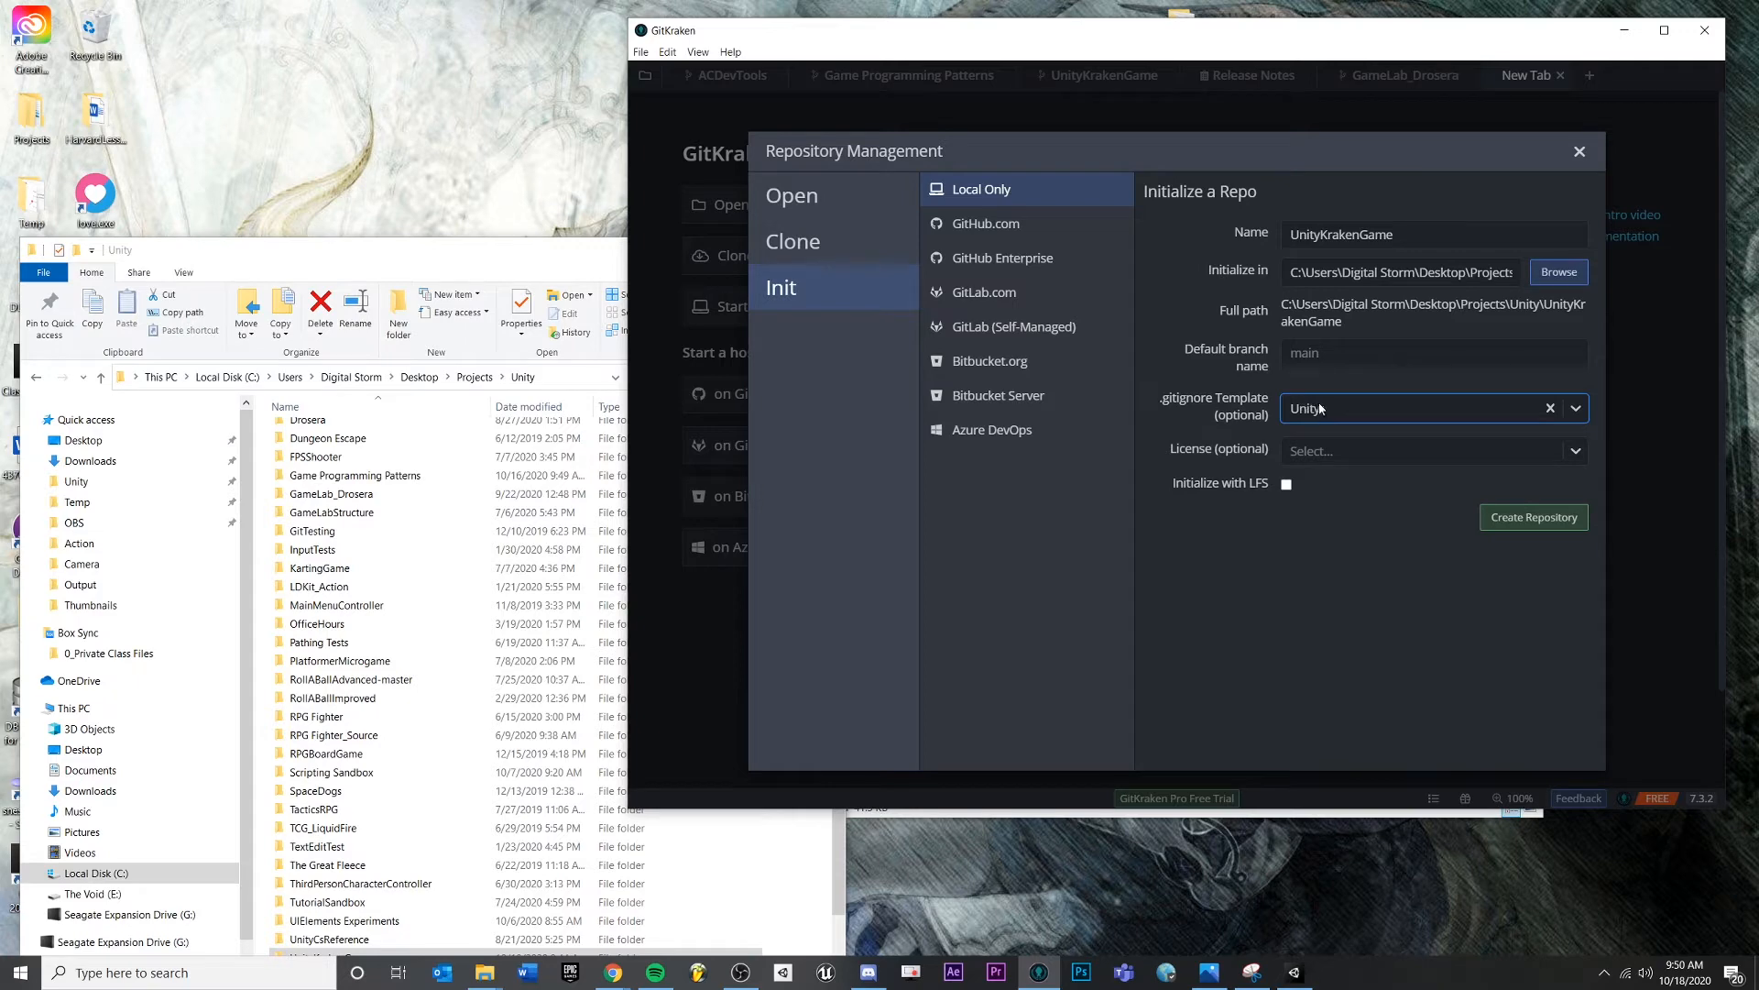
left_click(1338, 451)
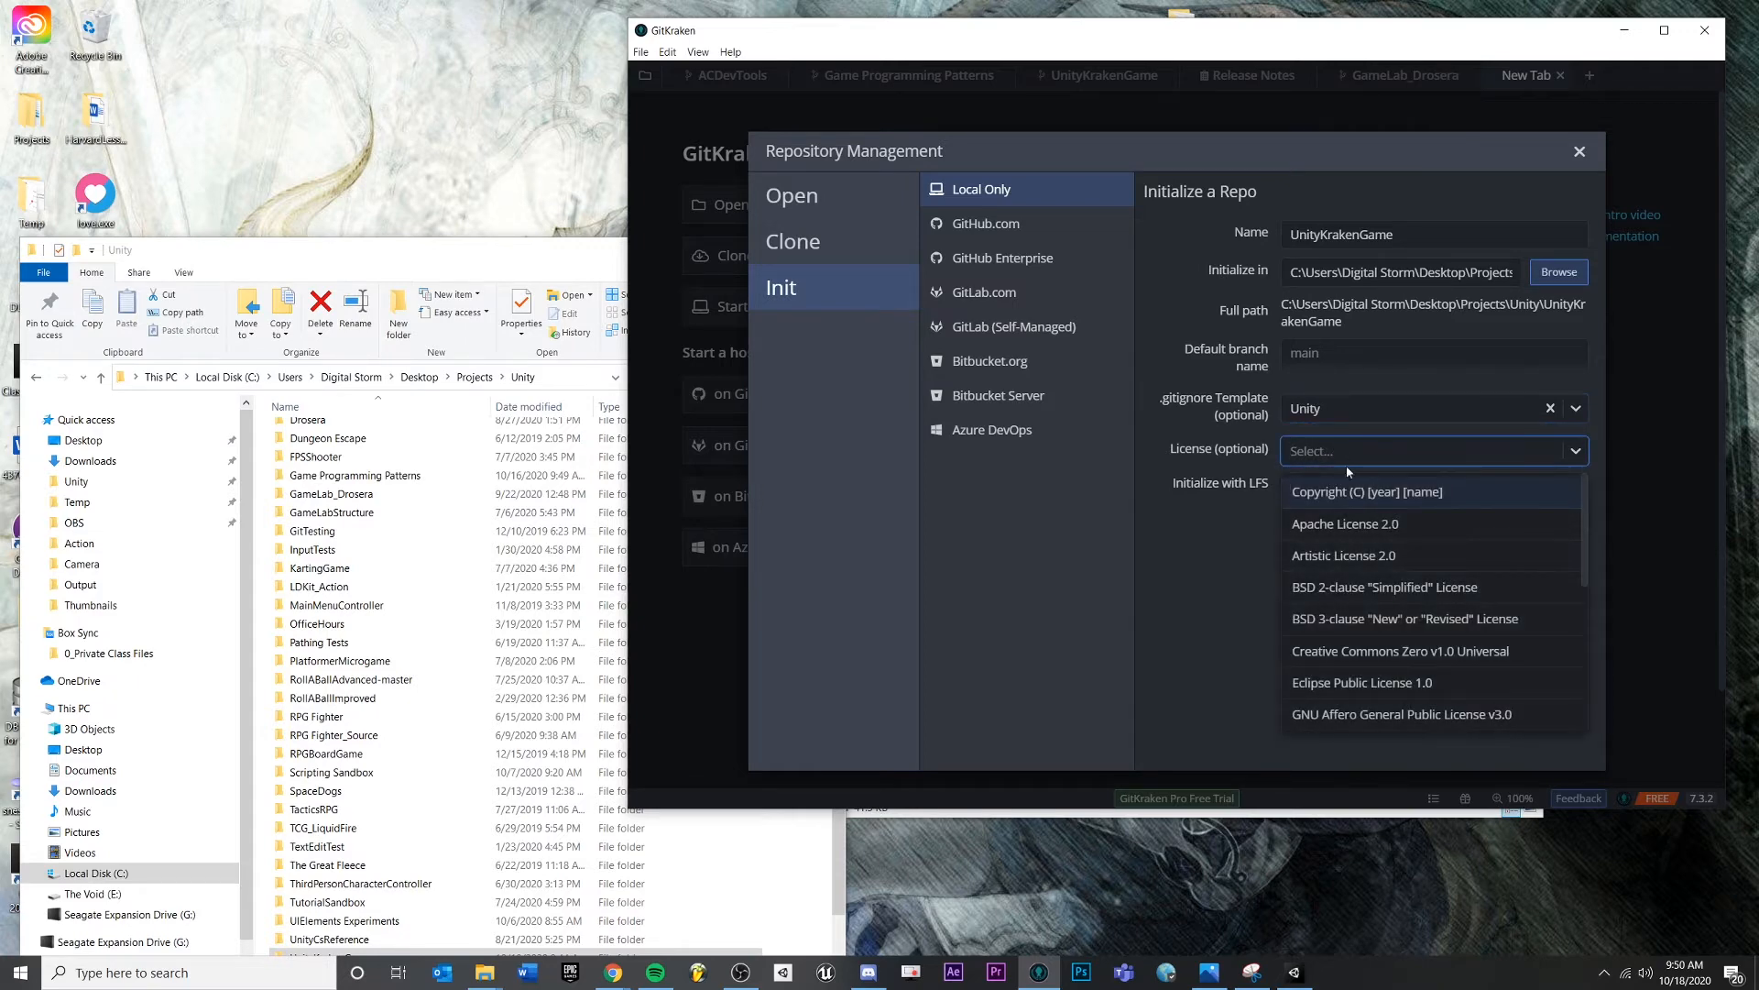
scroll(1343, 513, "down", 5)
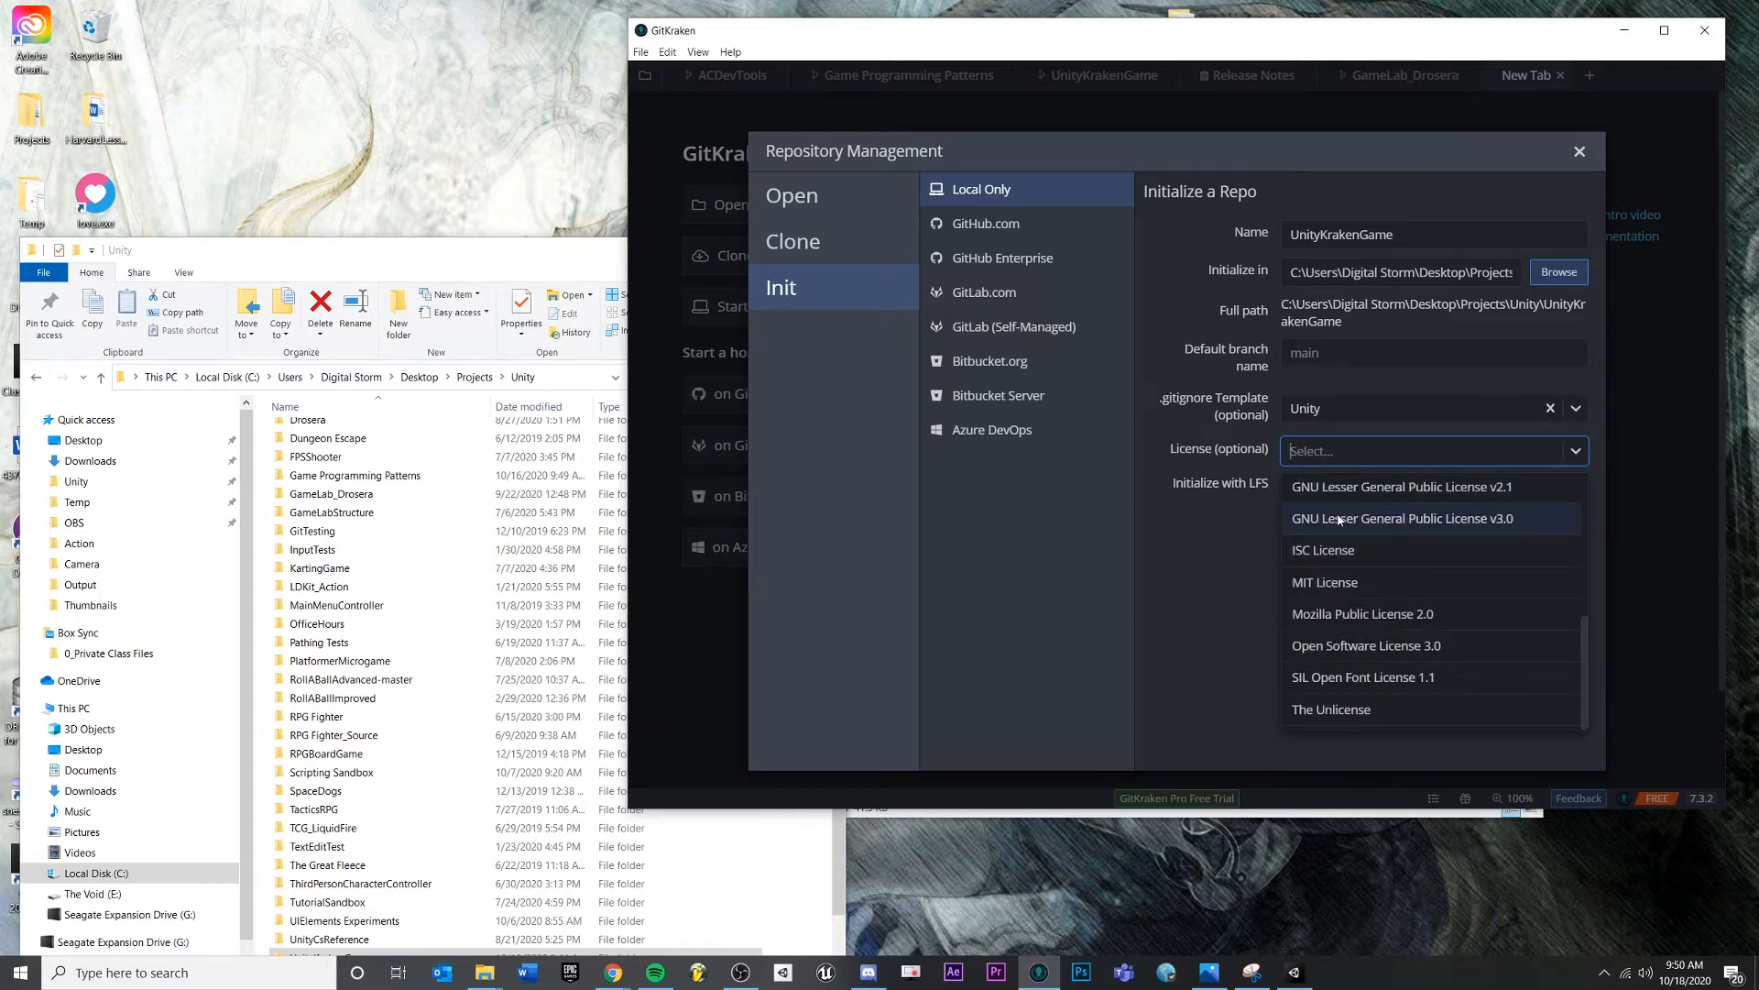
left_click(1369, 584)
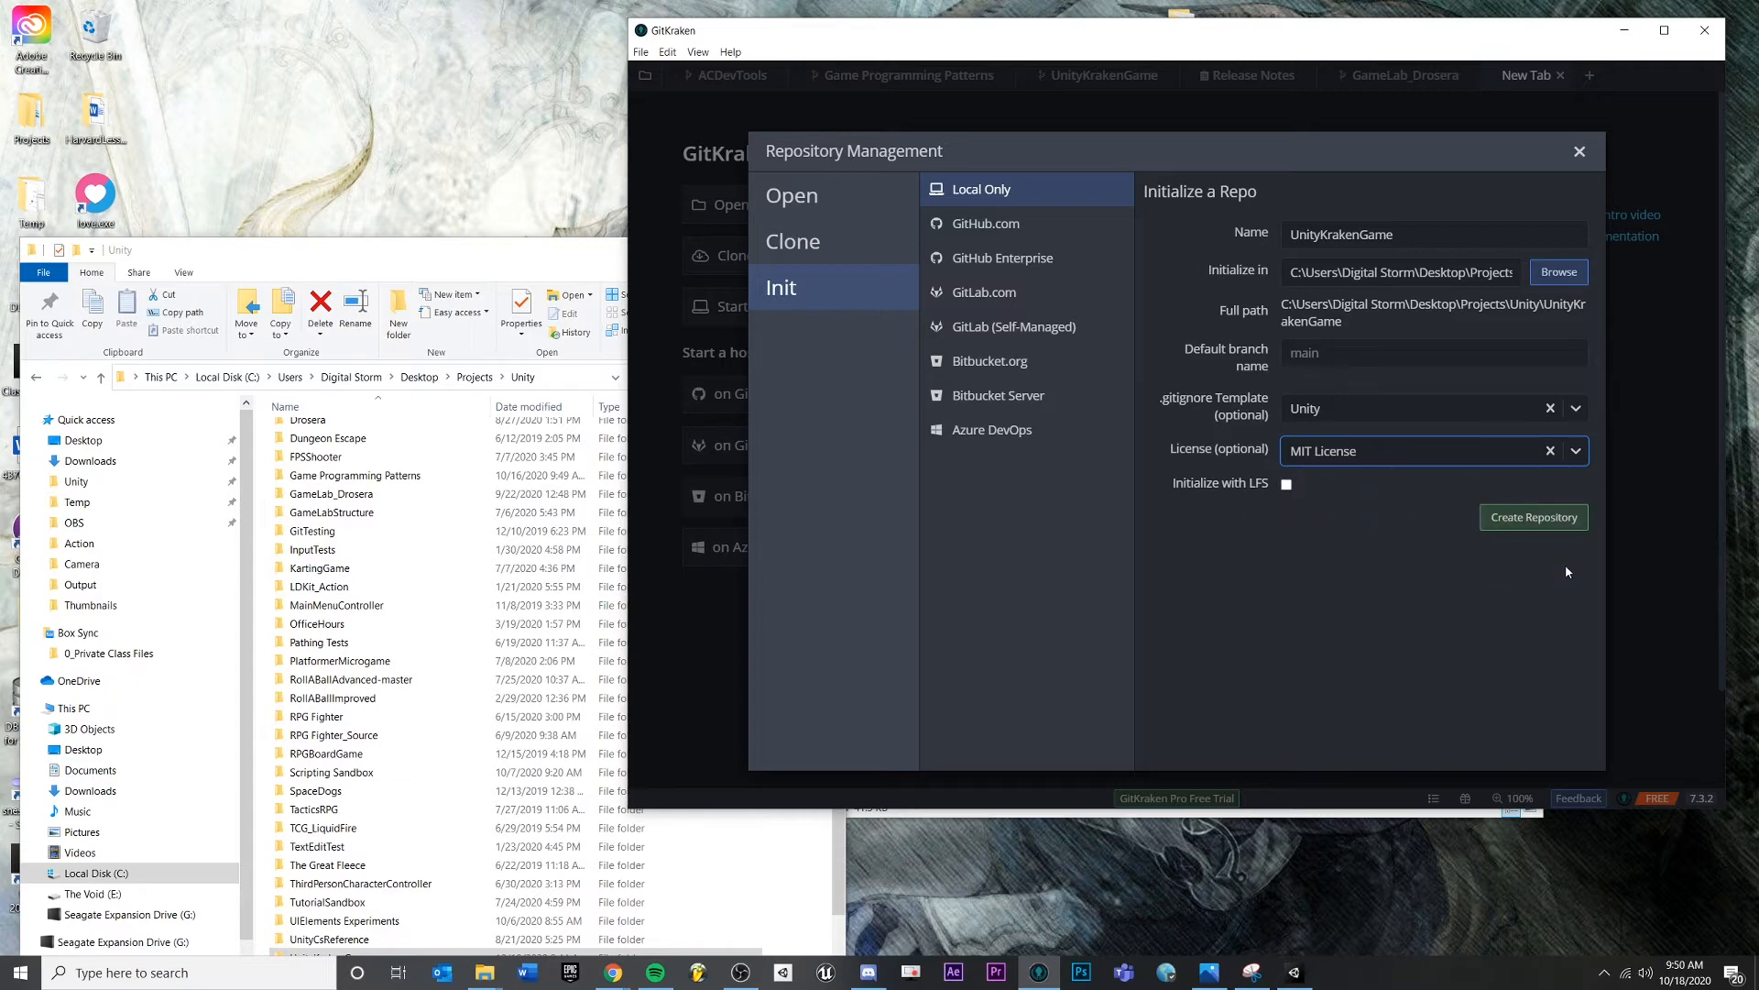
- Create the UnityKrakenGame repository and open its project folder in File Explorer
left_click(1535, 518)
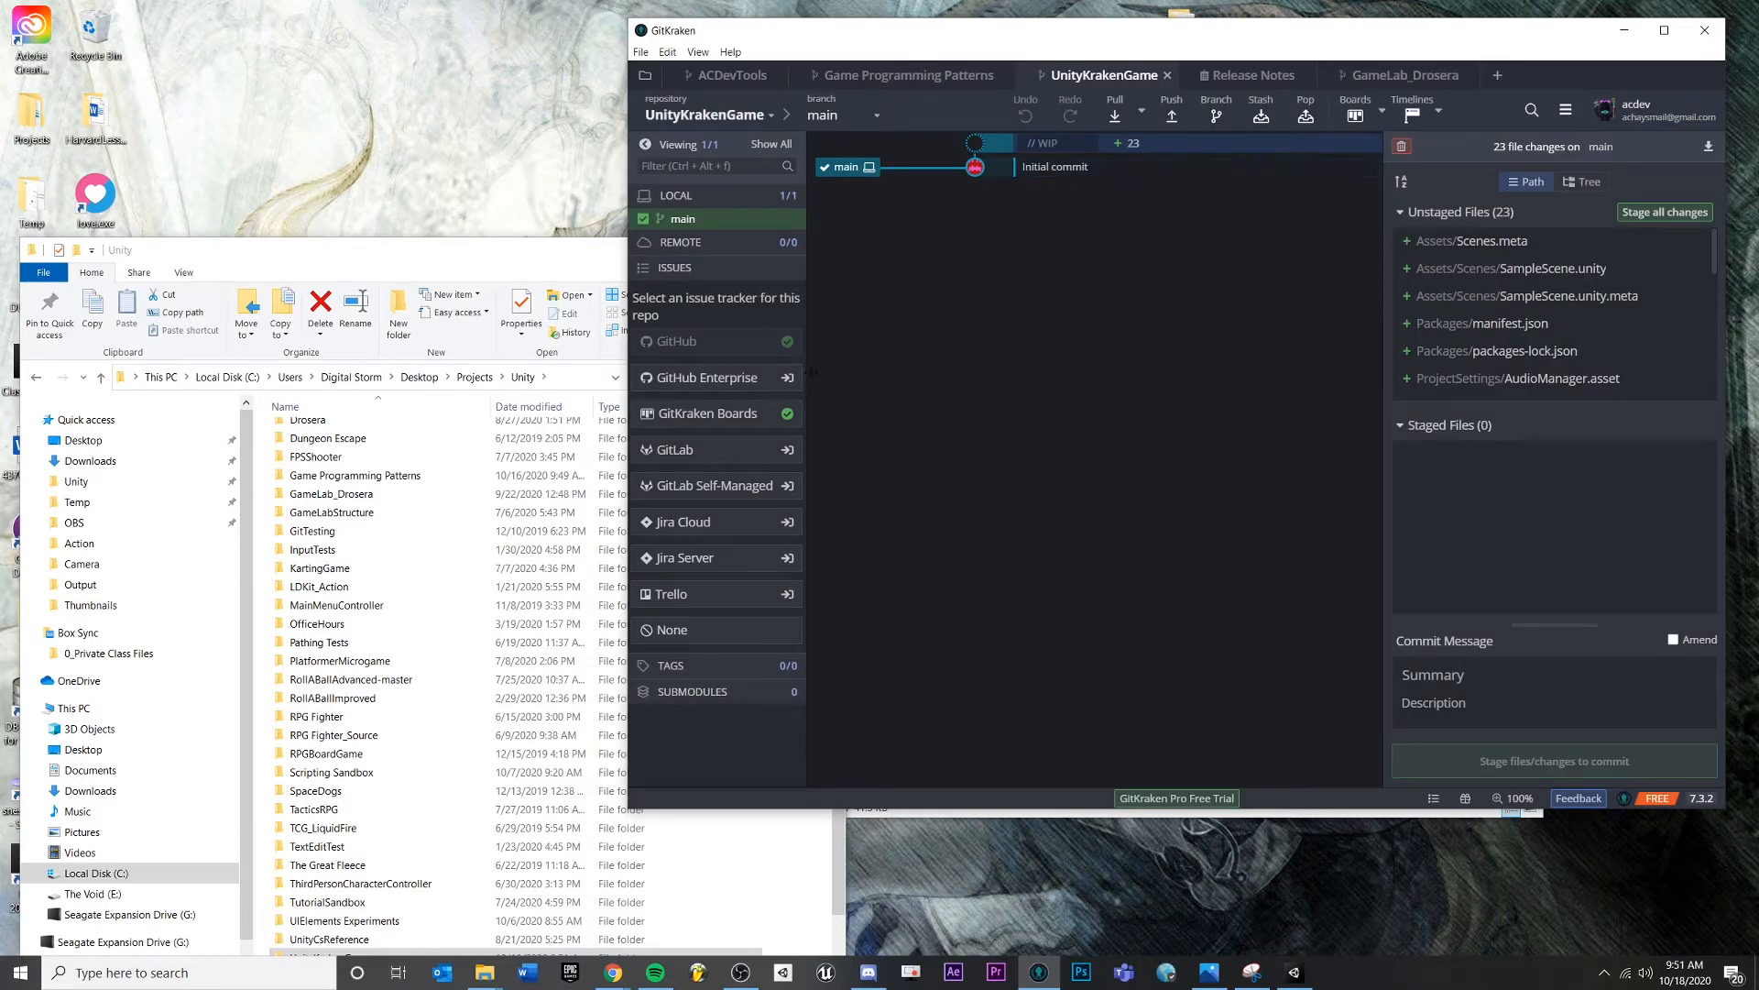
left_click(466, 245)
scroll(399, 693, "down", 1)
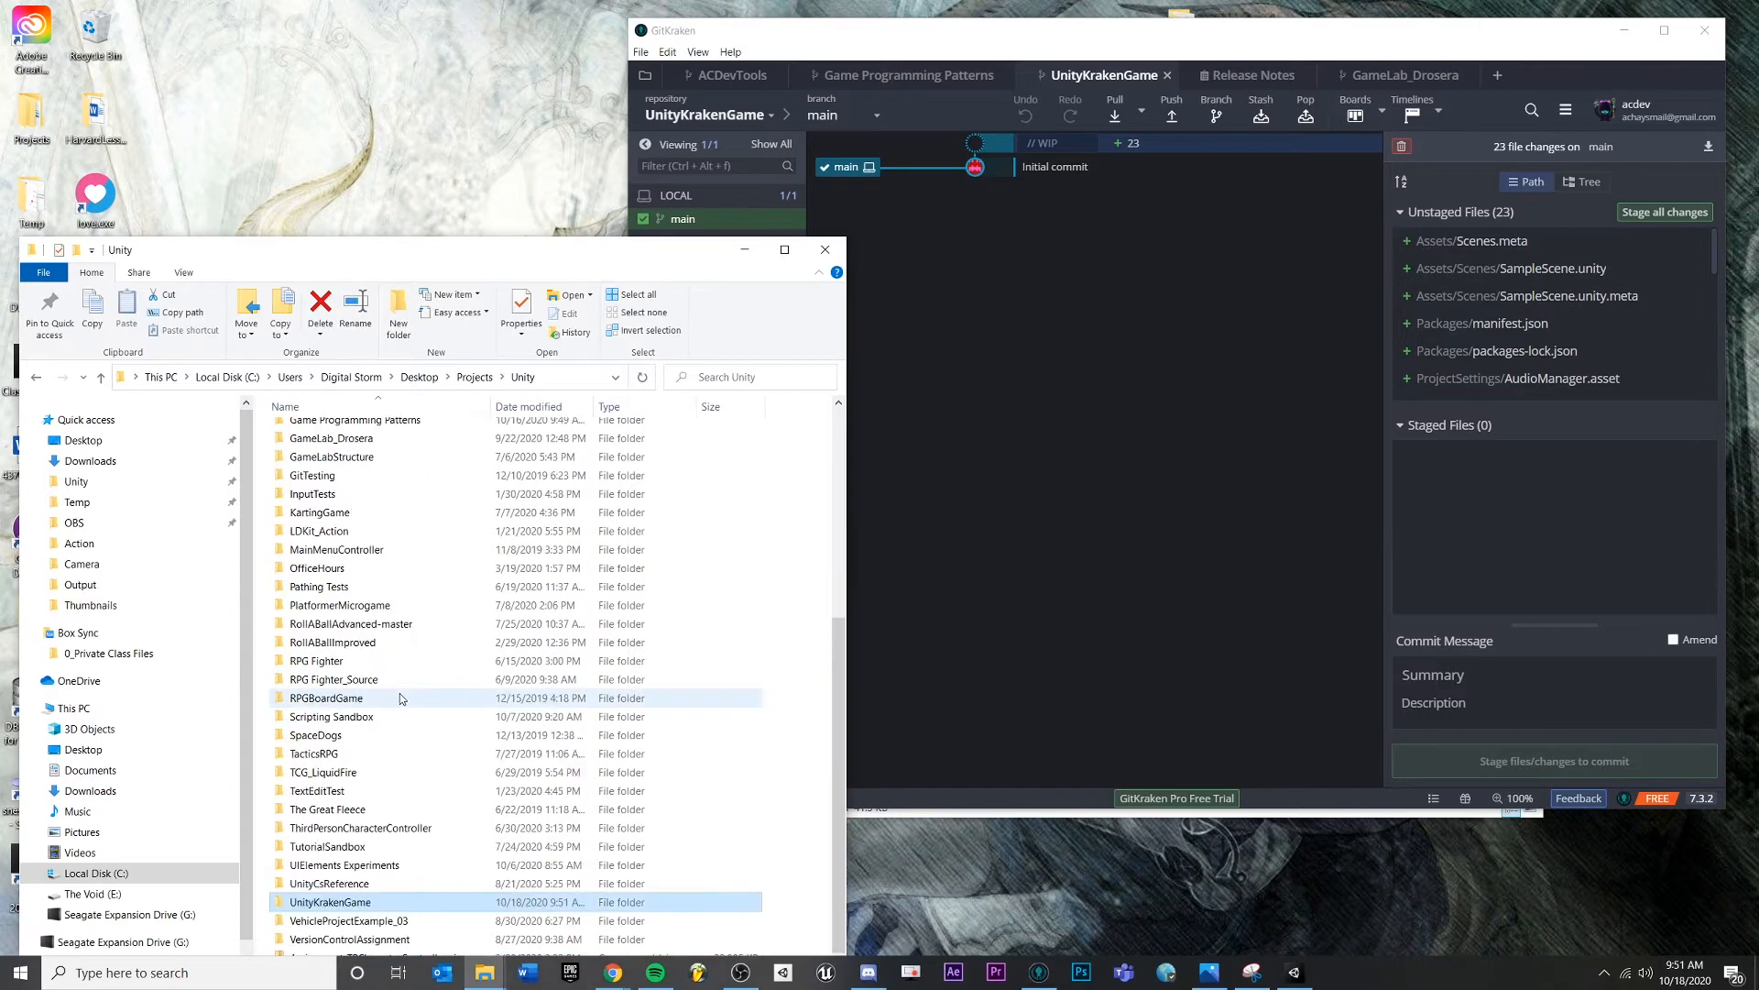
double_click(335, 906)
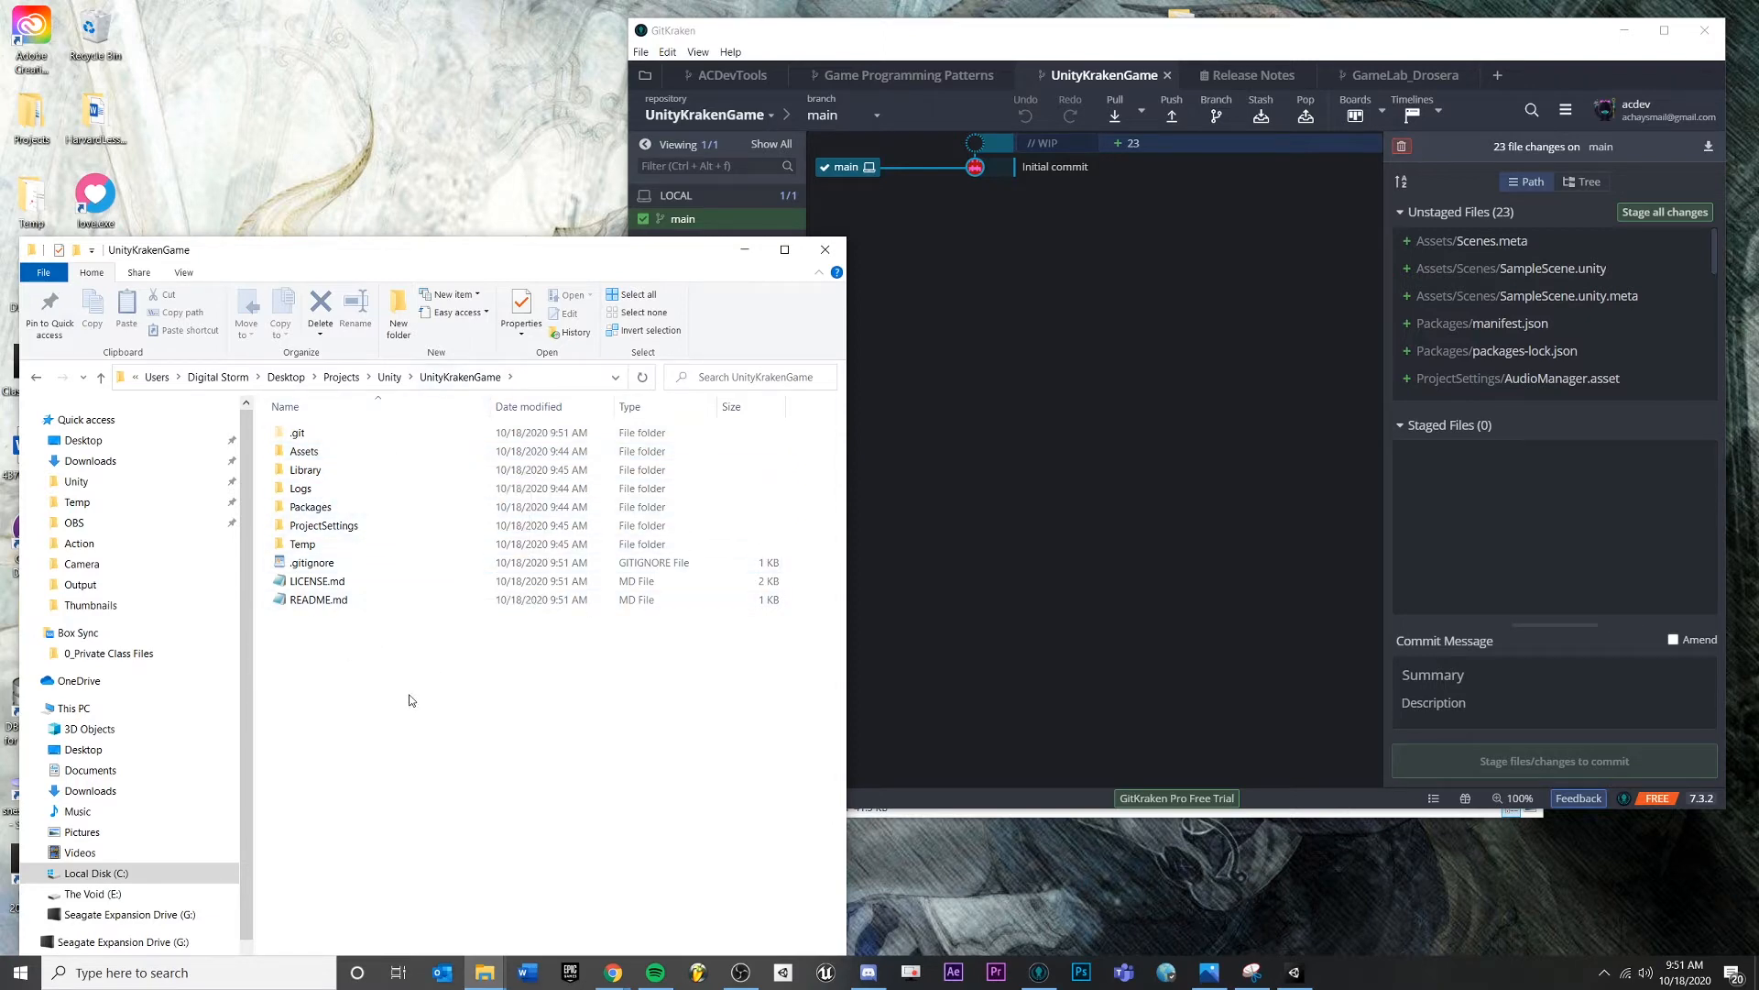
key("alt+Up")
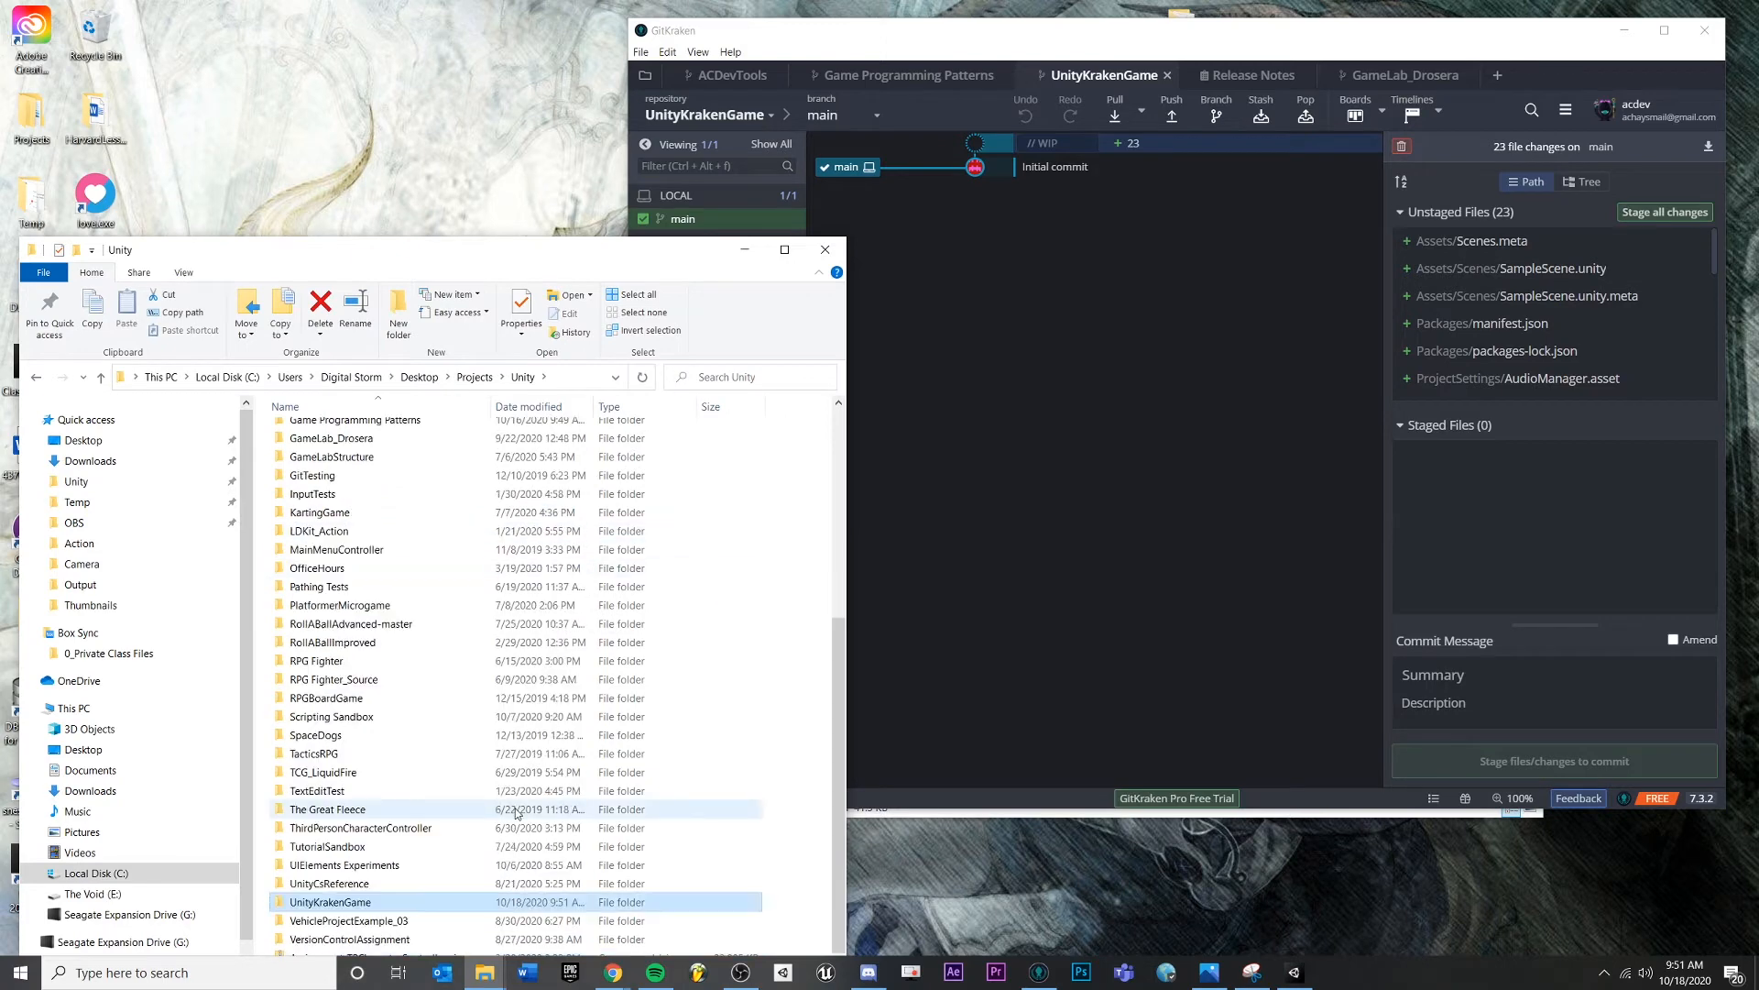
double_click(346, 906)
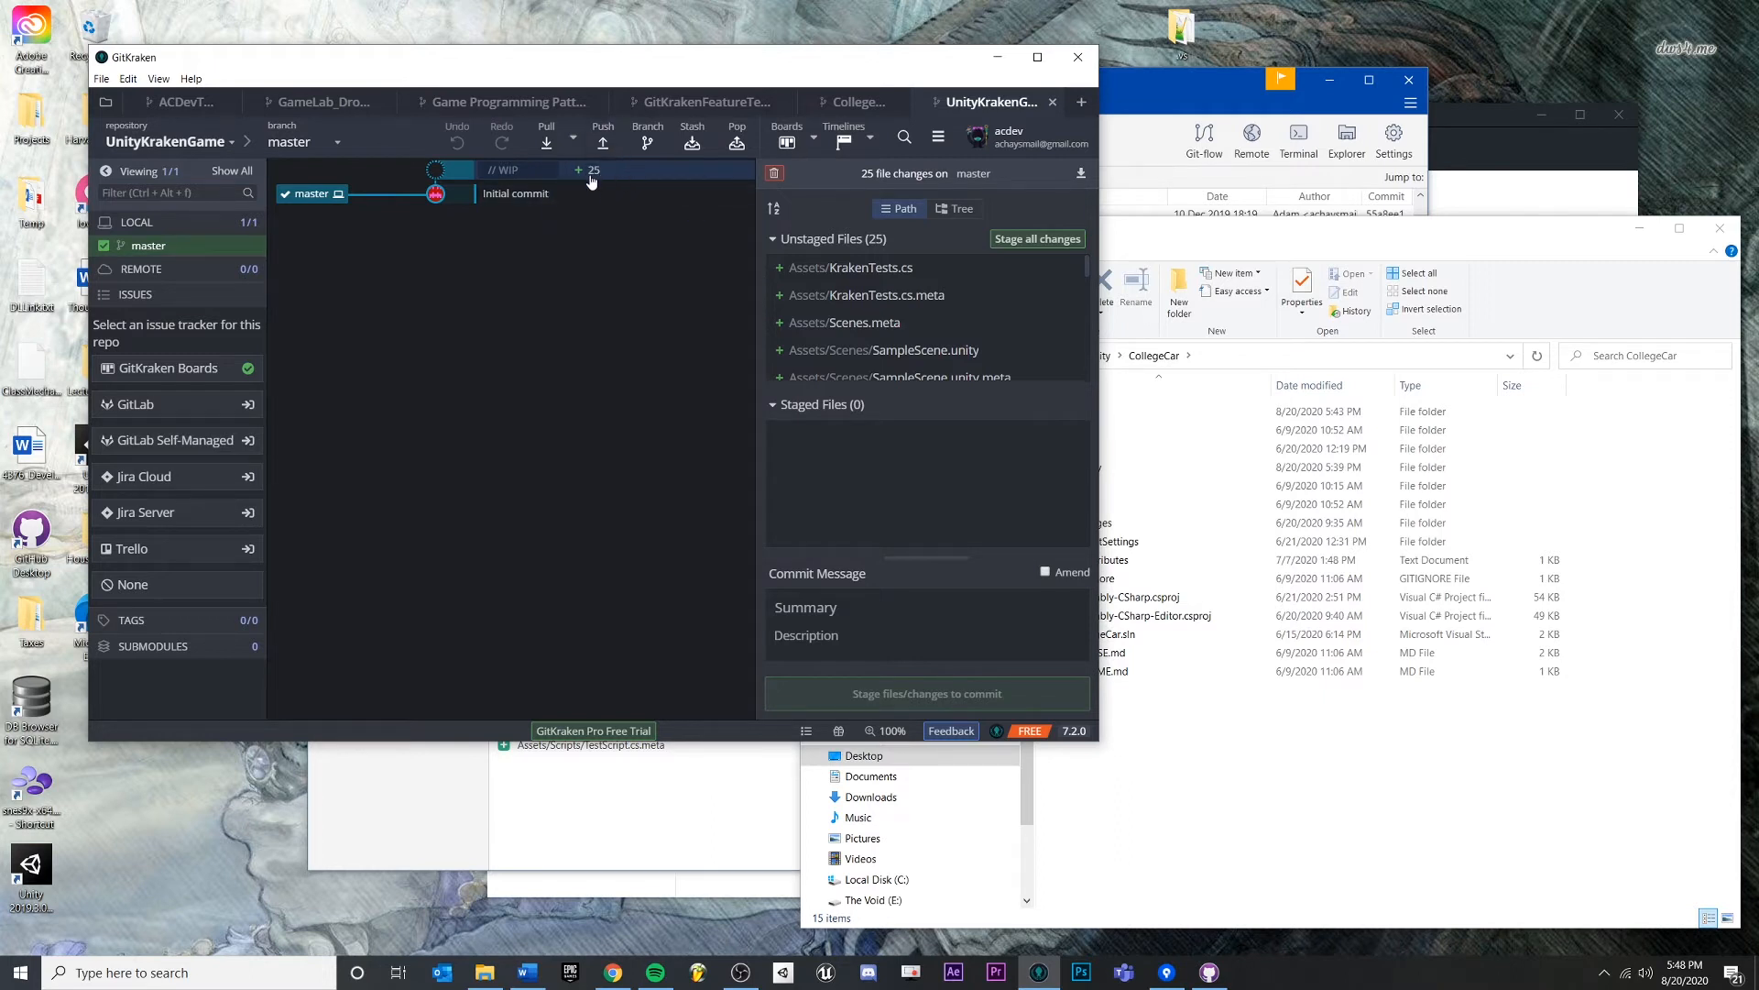
- Review the Initial commit's files, return to WIP changes, then bring up the CollegeCar folder window
left_click(561, 196)
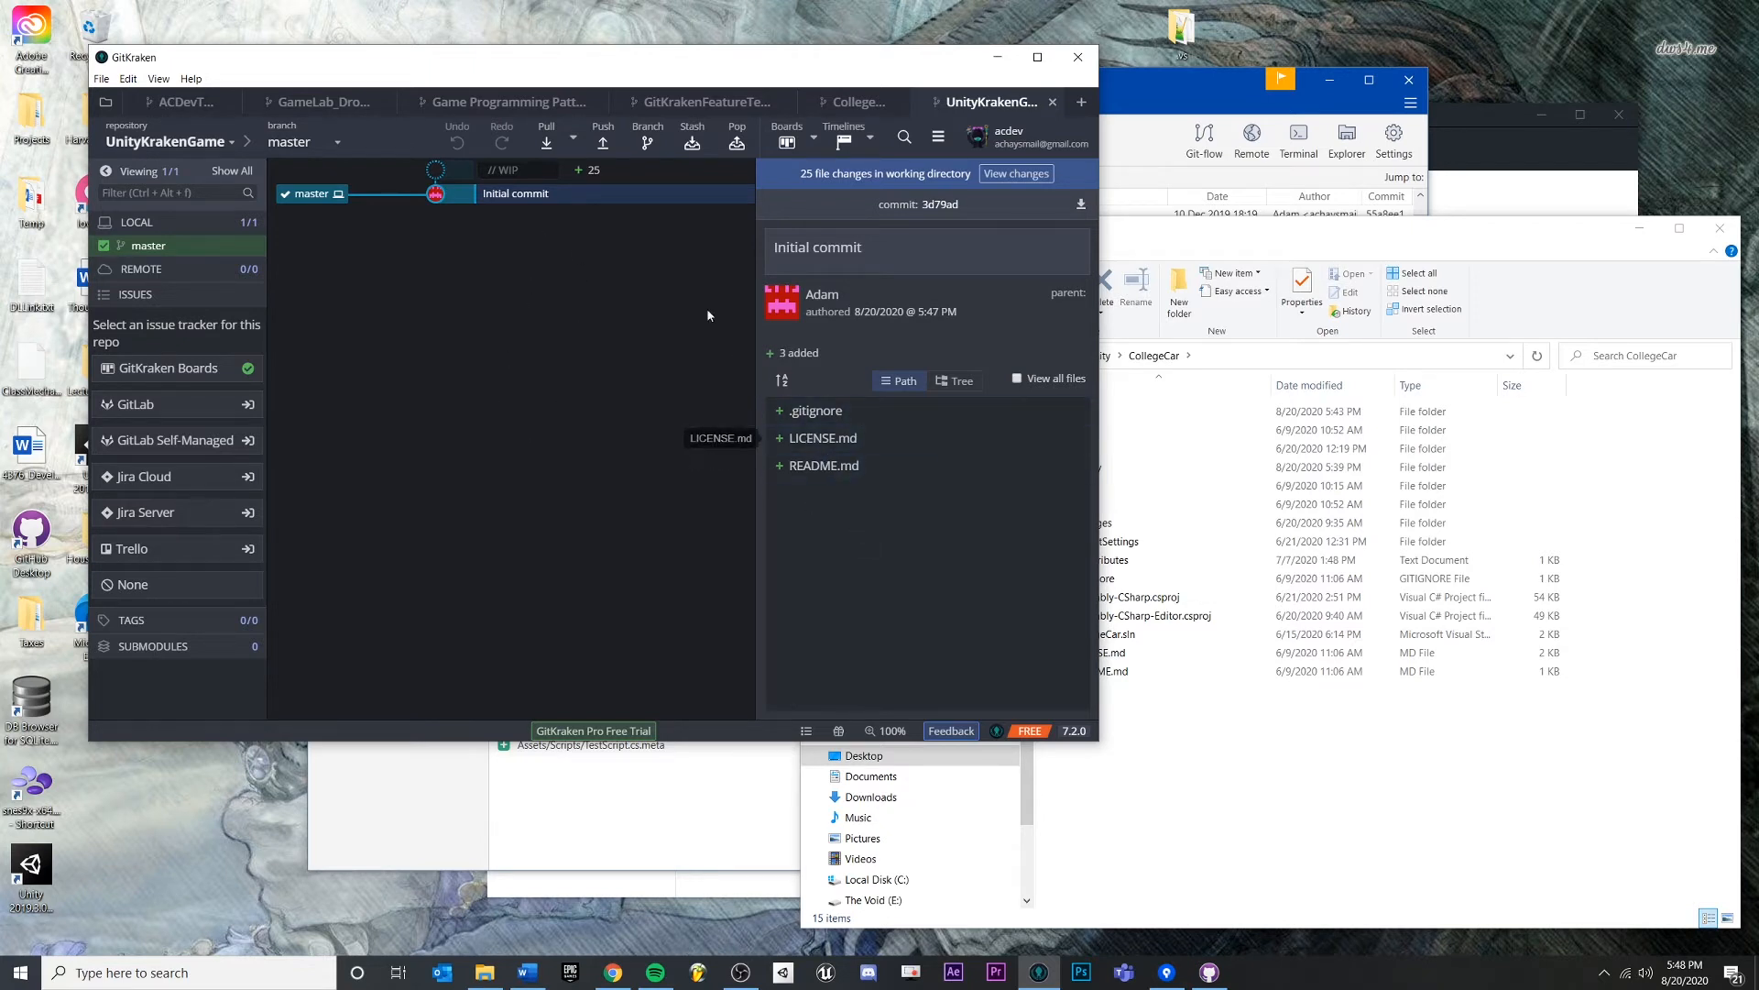
left_click(623, 174)
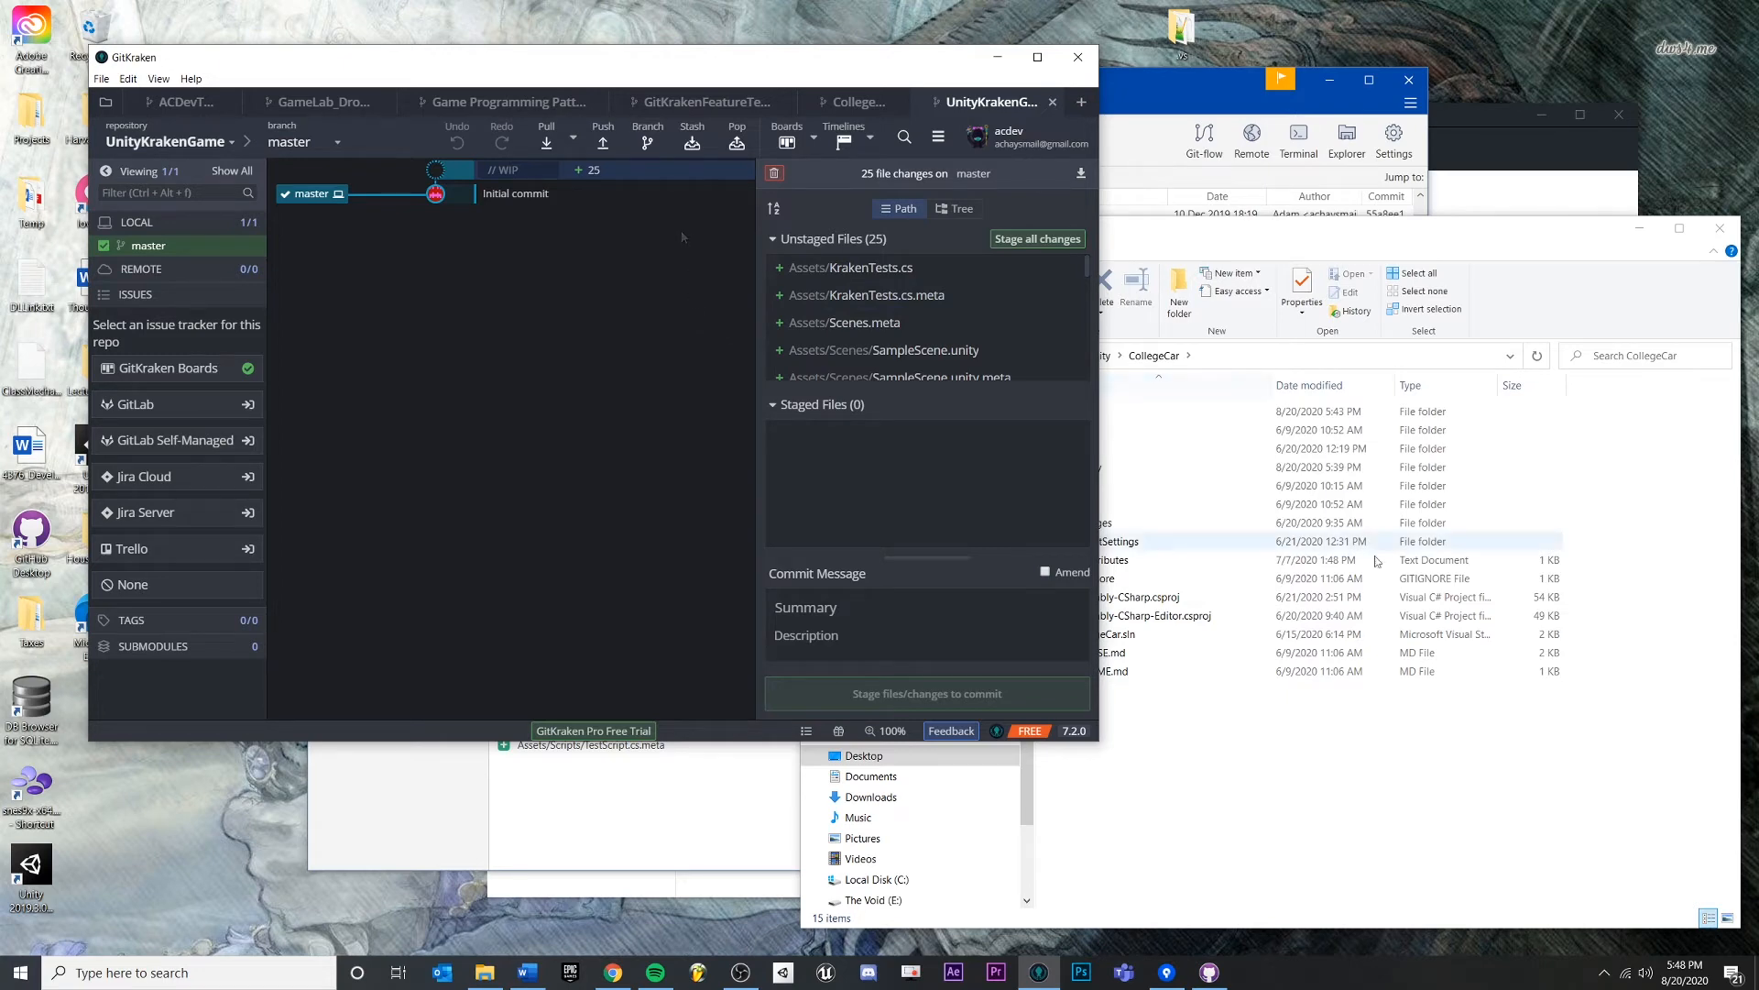
left_click(1293, 813)
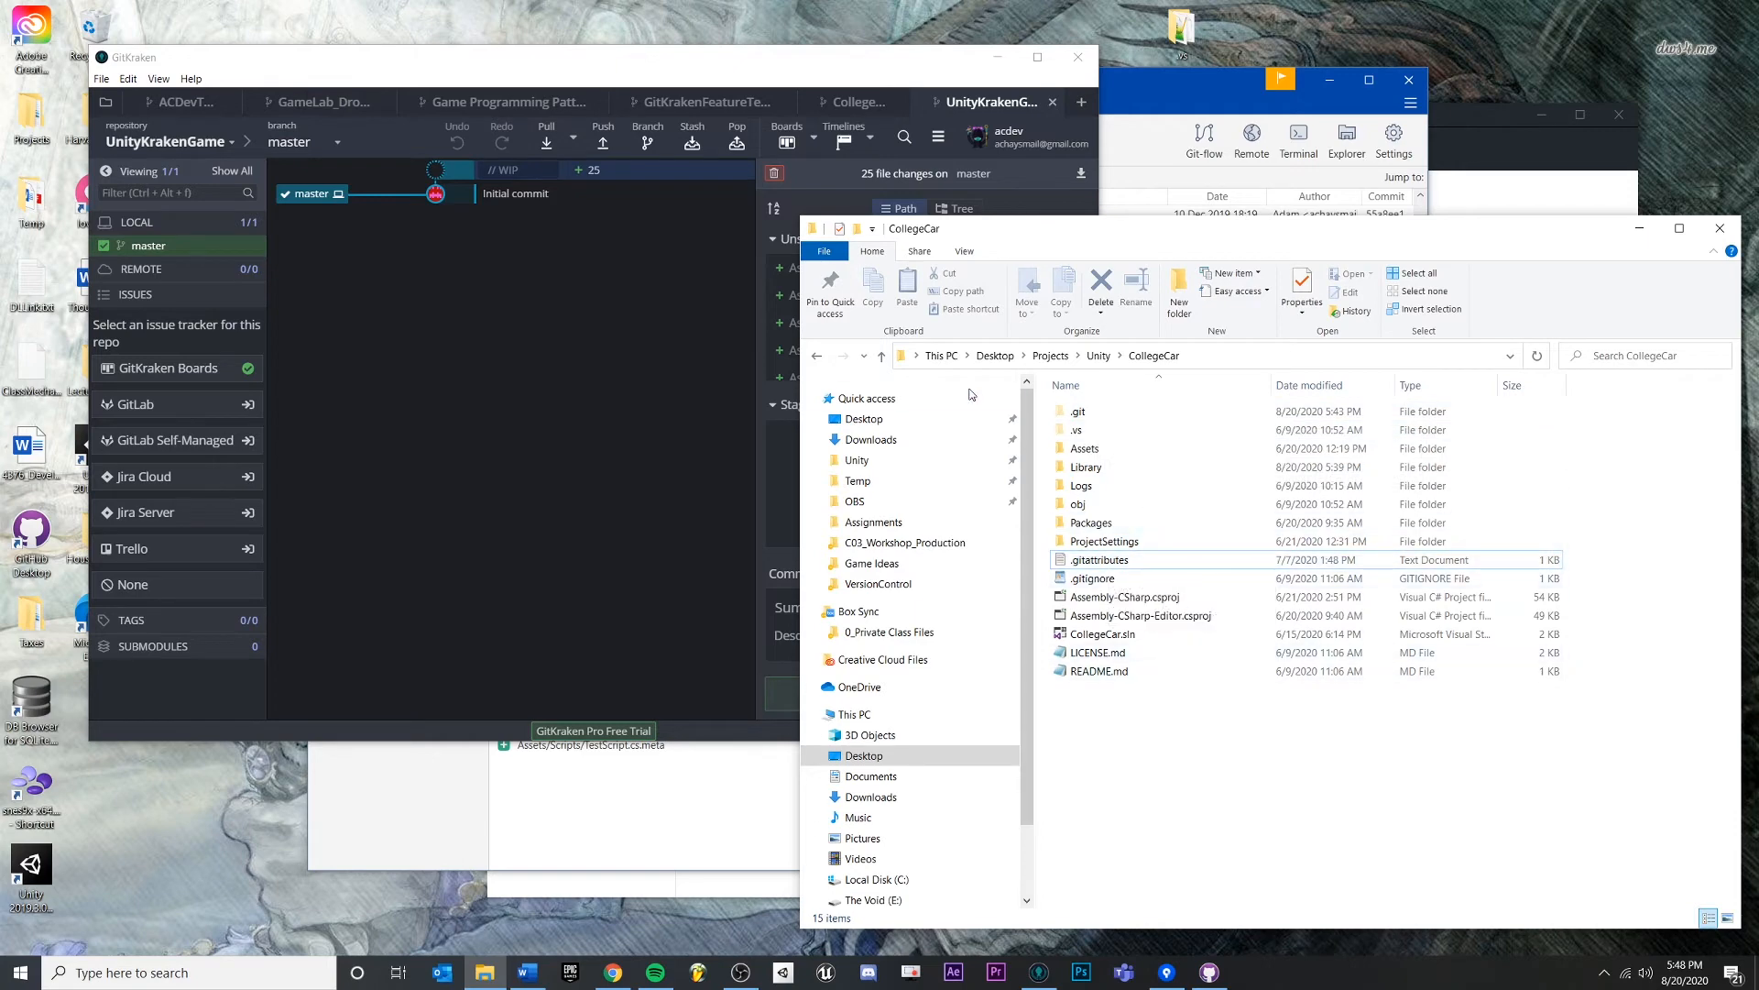
- Move from CollegeCar to the UnityKrakenGame folder and open its .gitignore file
left_click(1146, 578)
left_click(1102, 357)
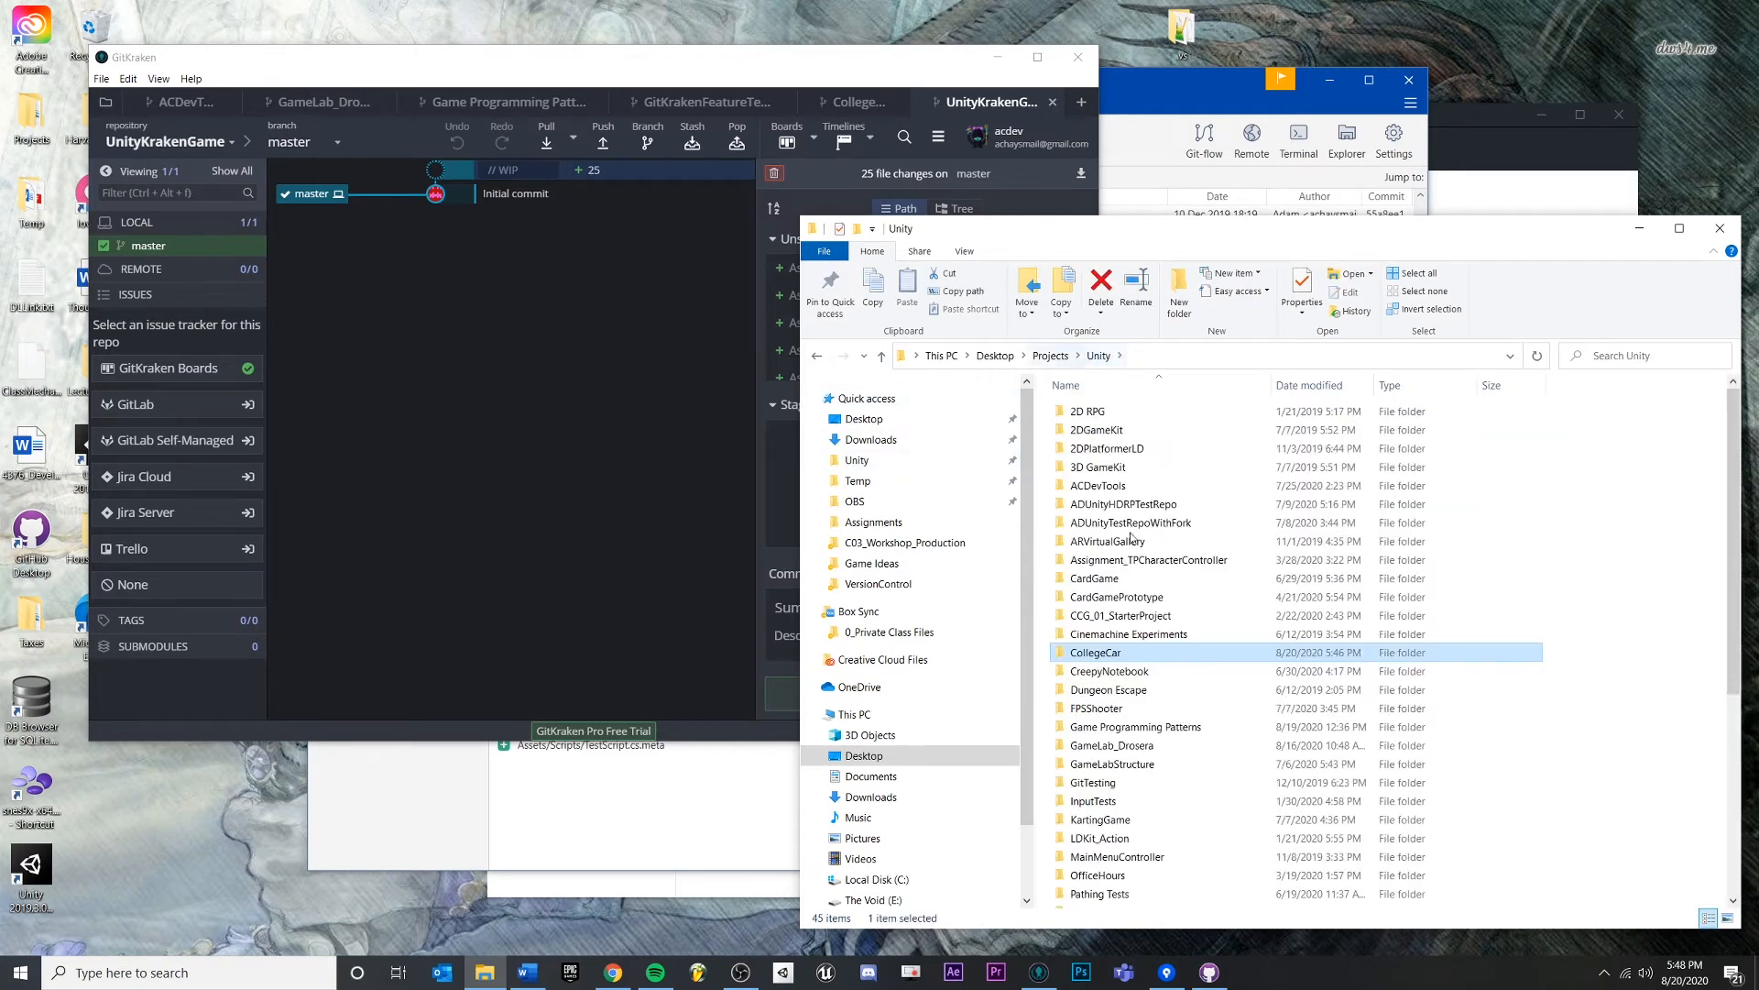
scroll(1191, 761, "down", 5)
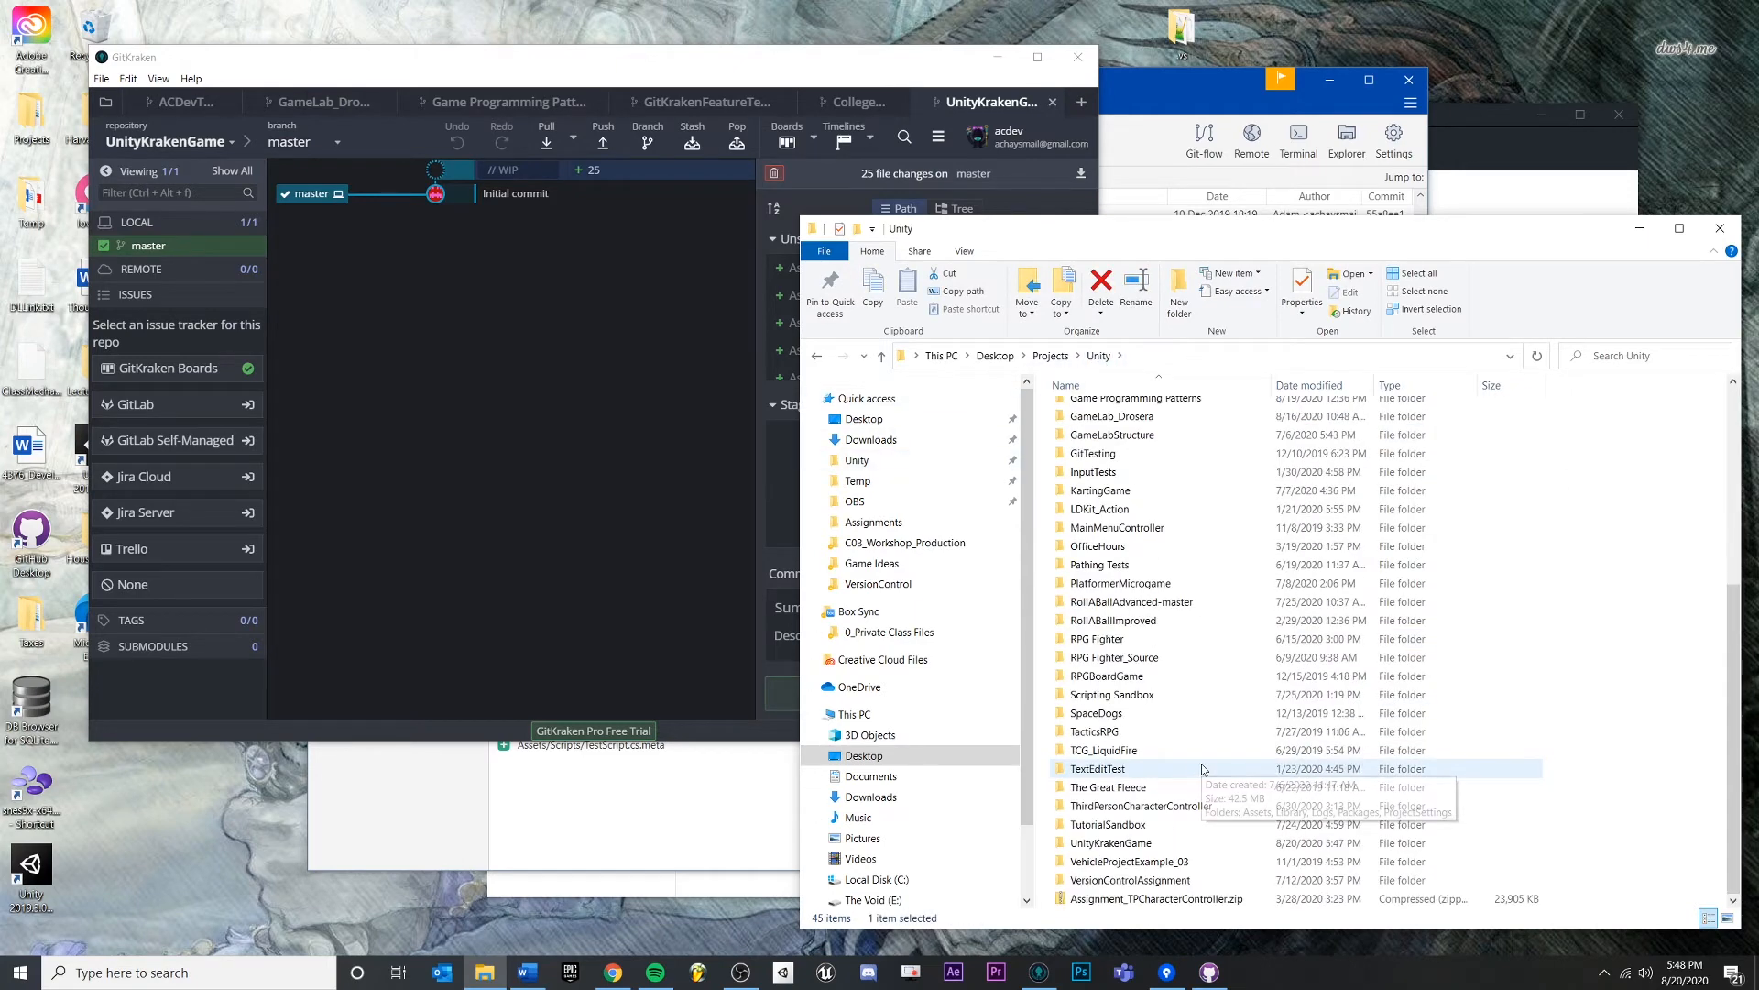
double_click(1112, 844)
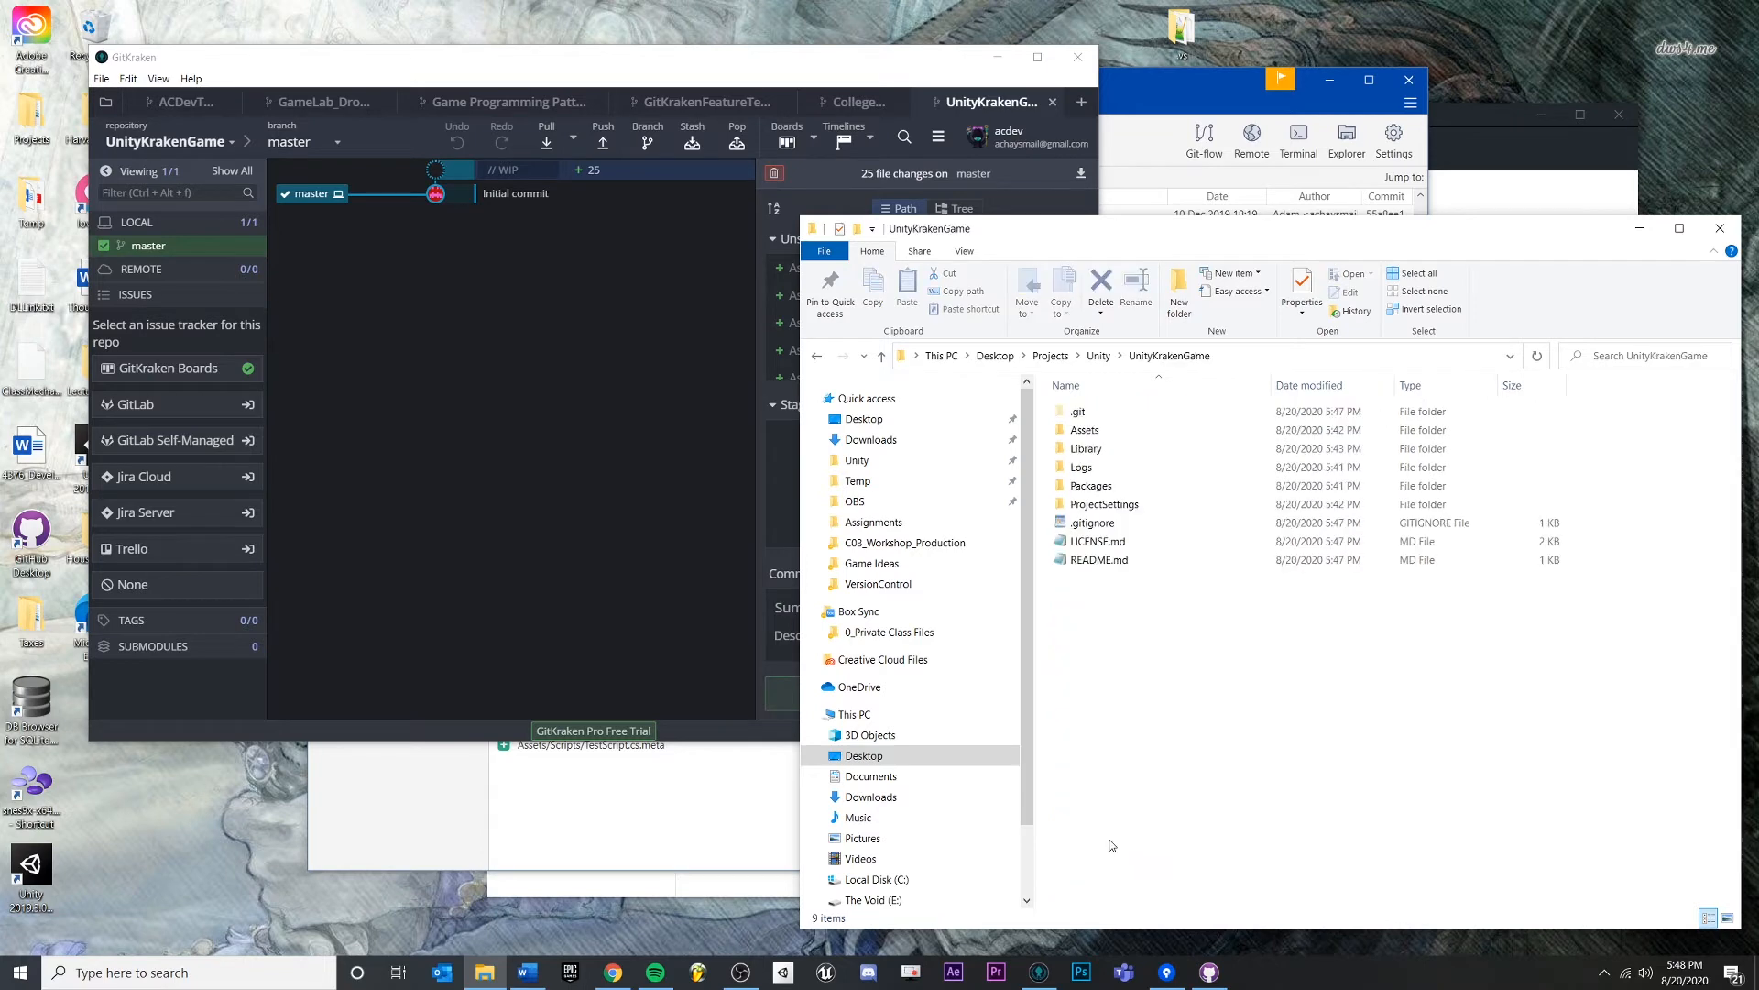
left_click(1124, 525)
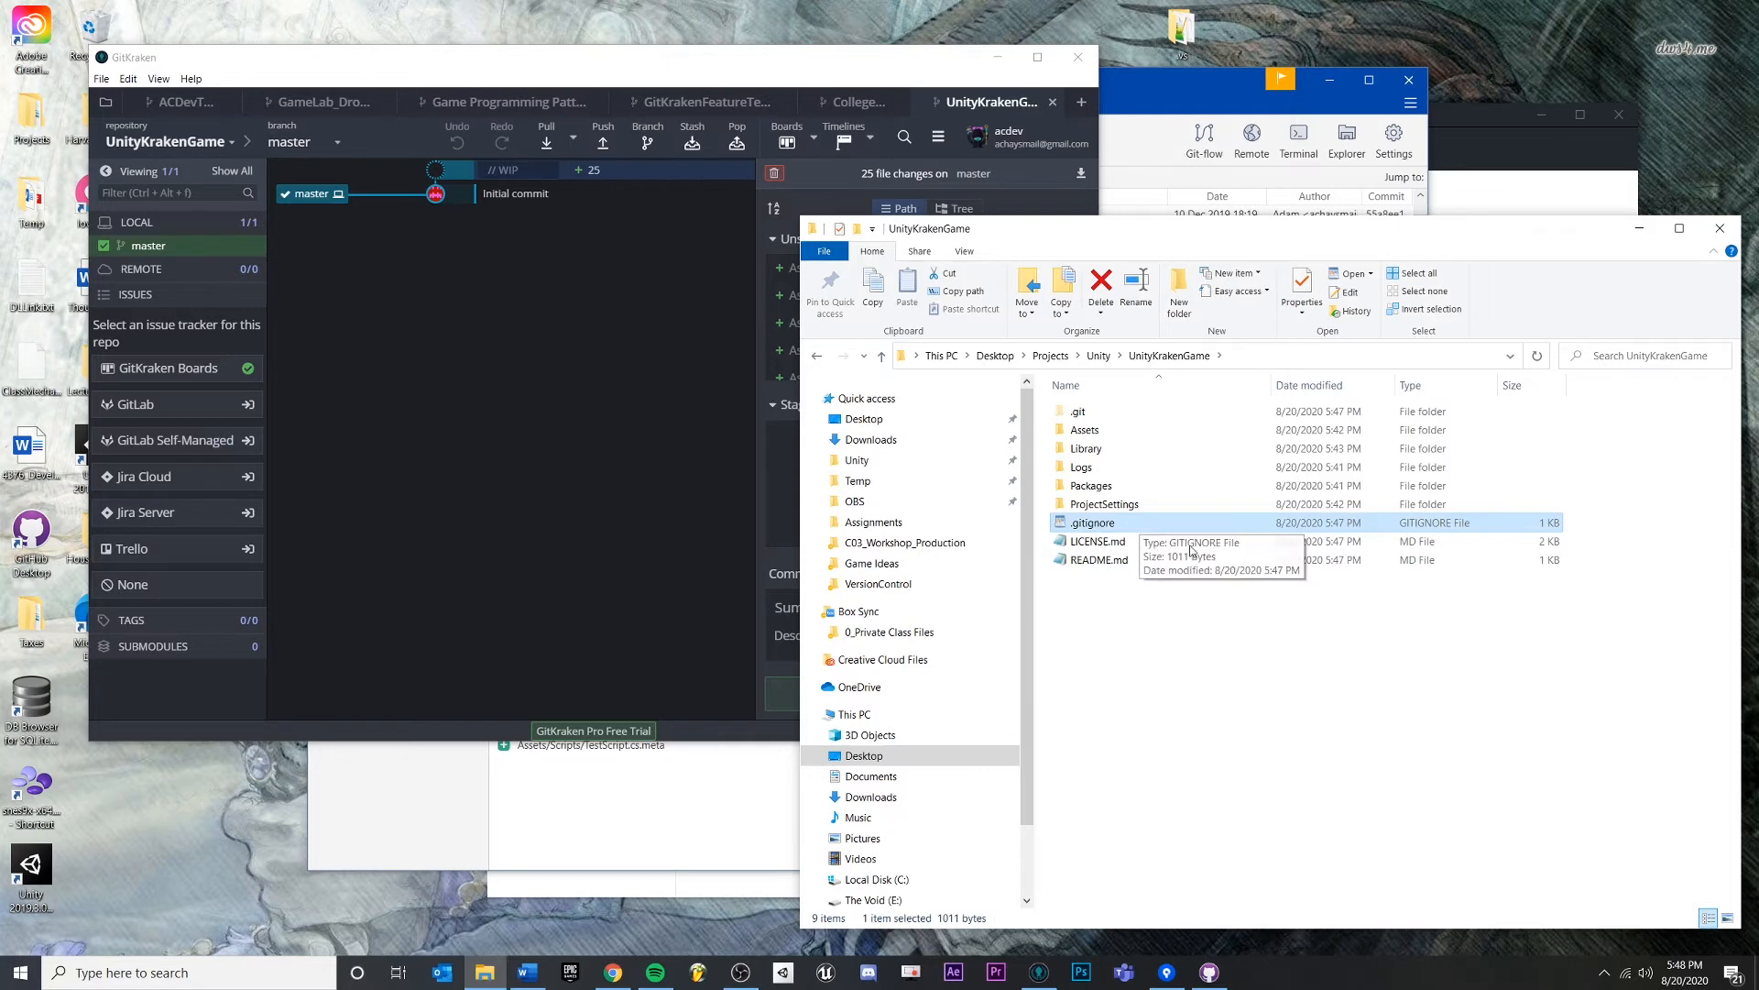
double_click(1091, 524)
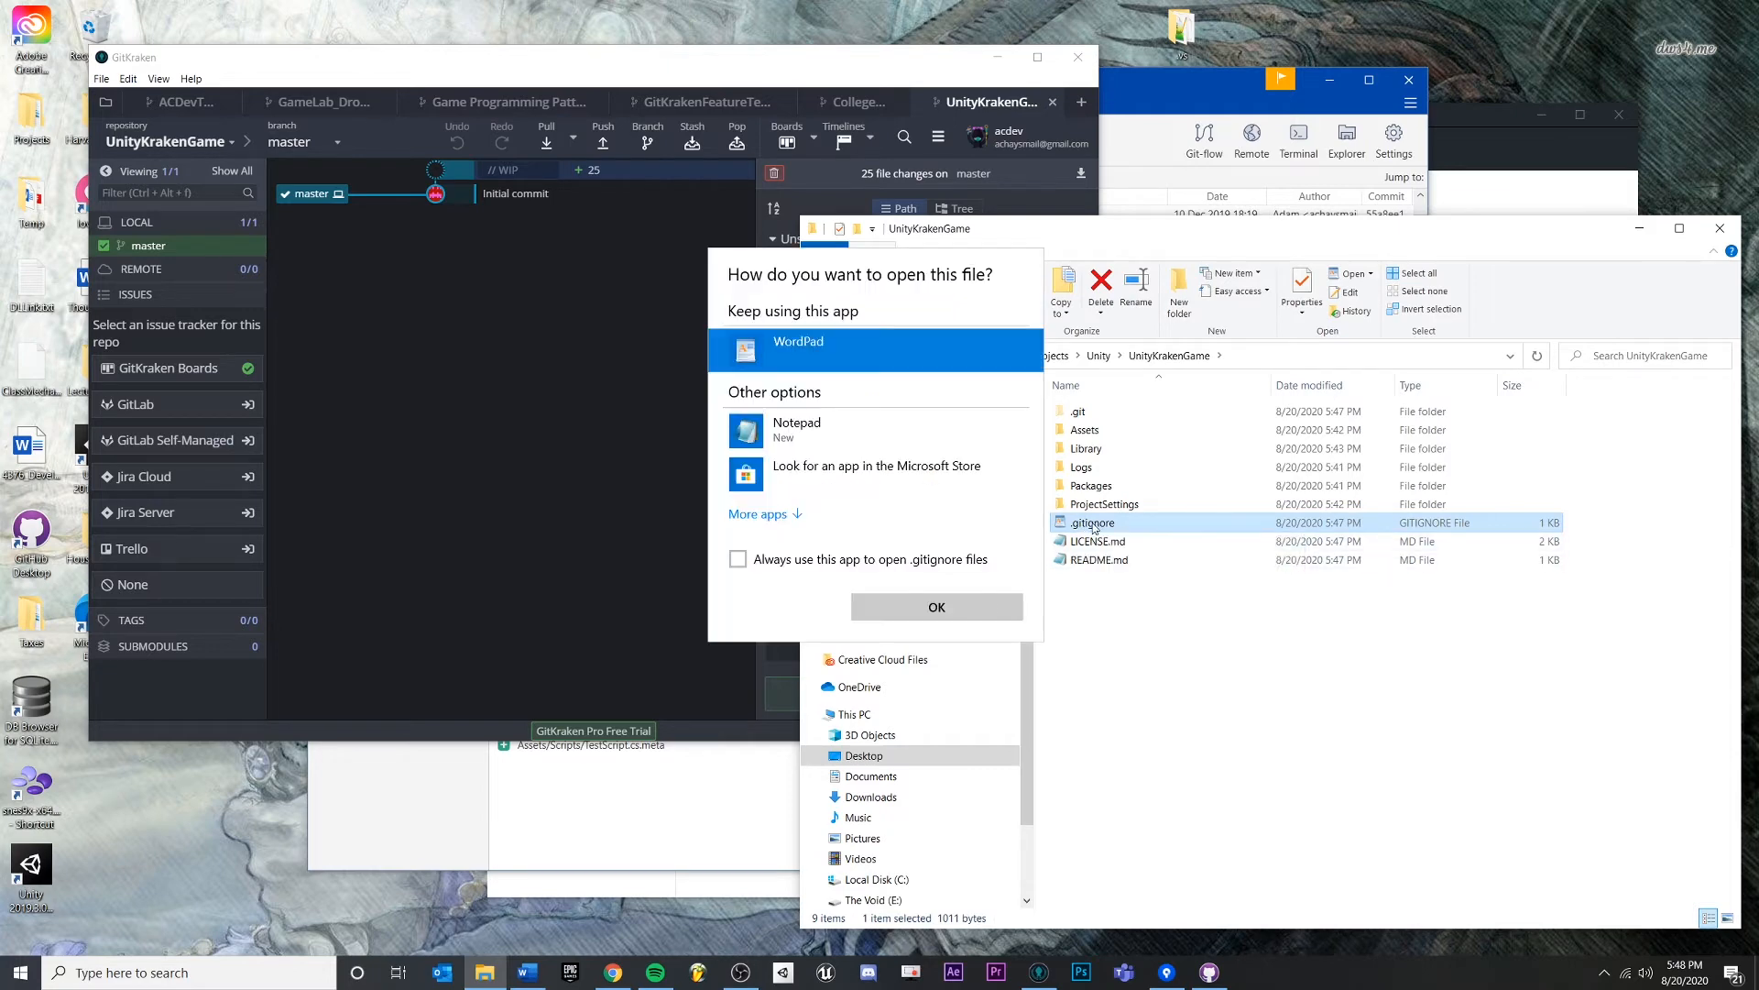
- Open .gitignore in WordPad and review the Library, Build and Builds ignore rules
left_click(937, 607)
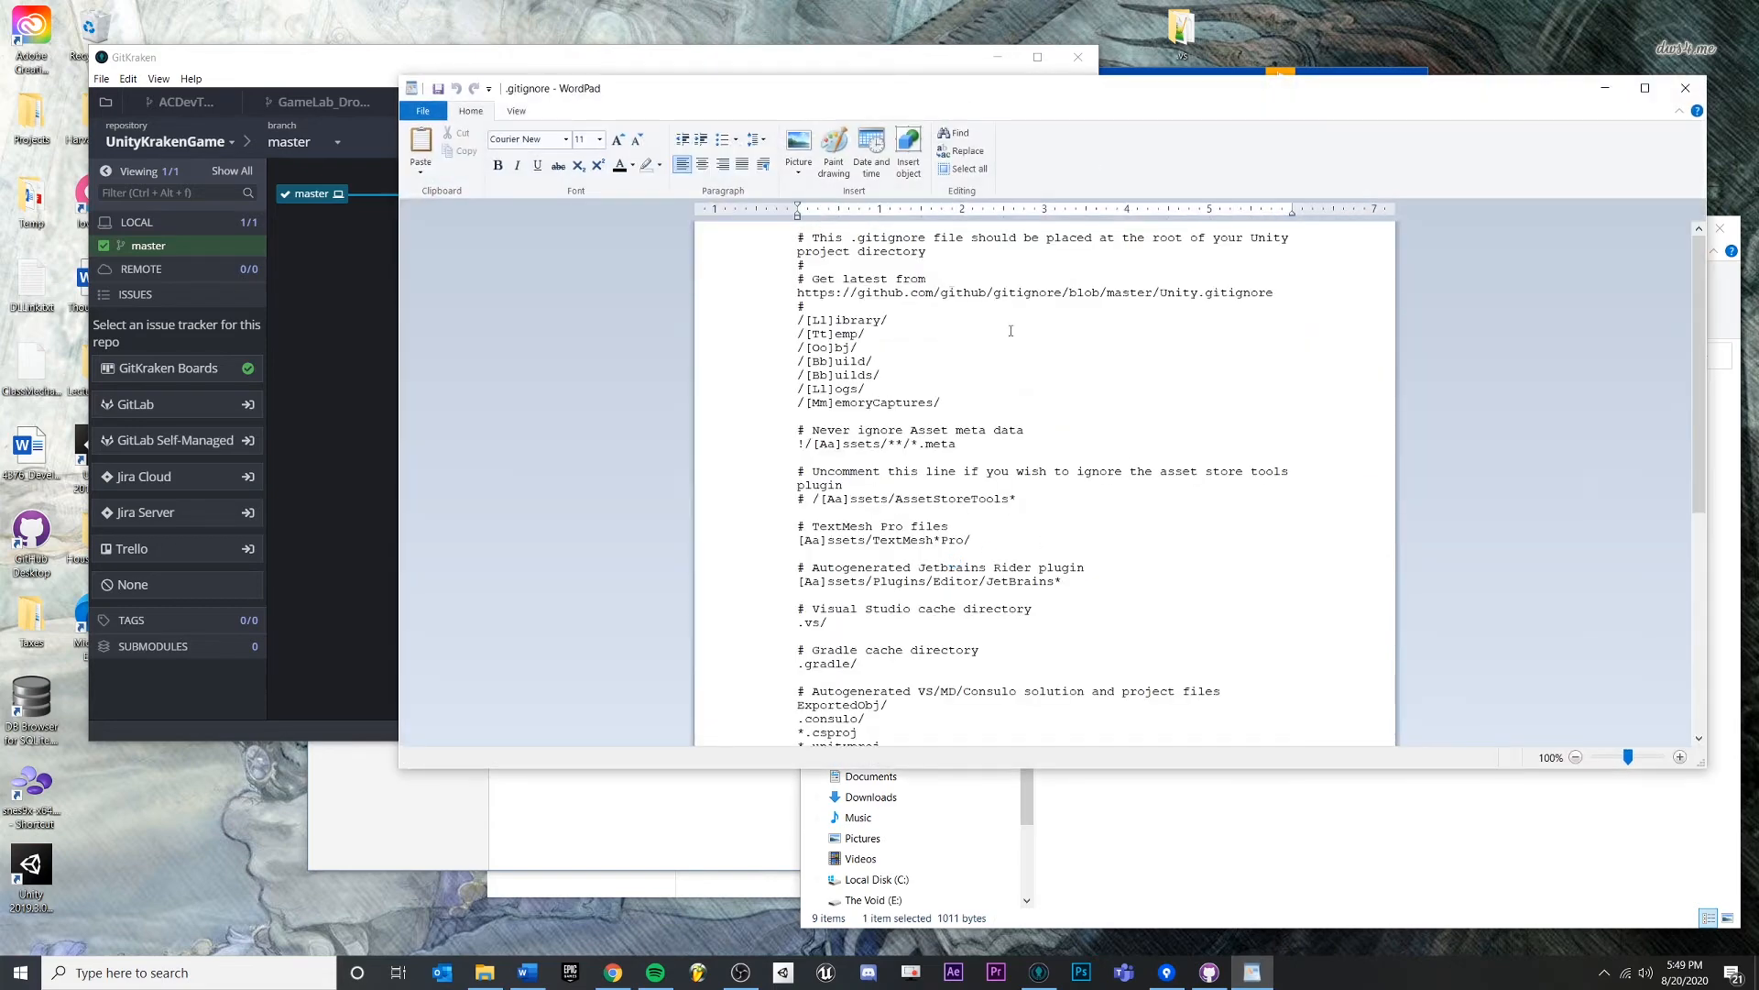
triple_click(818, 320)
left_click(881, 403)
left_click(793, 327)
left_click(1108, 428)
left_click_drag(887, 375, 738, 365)
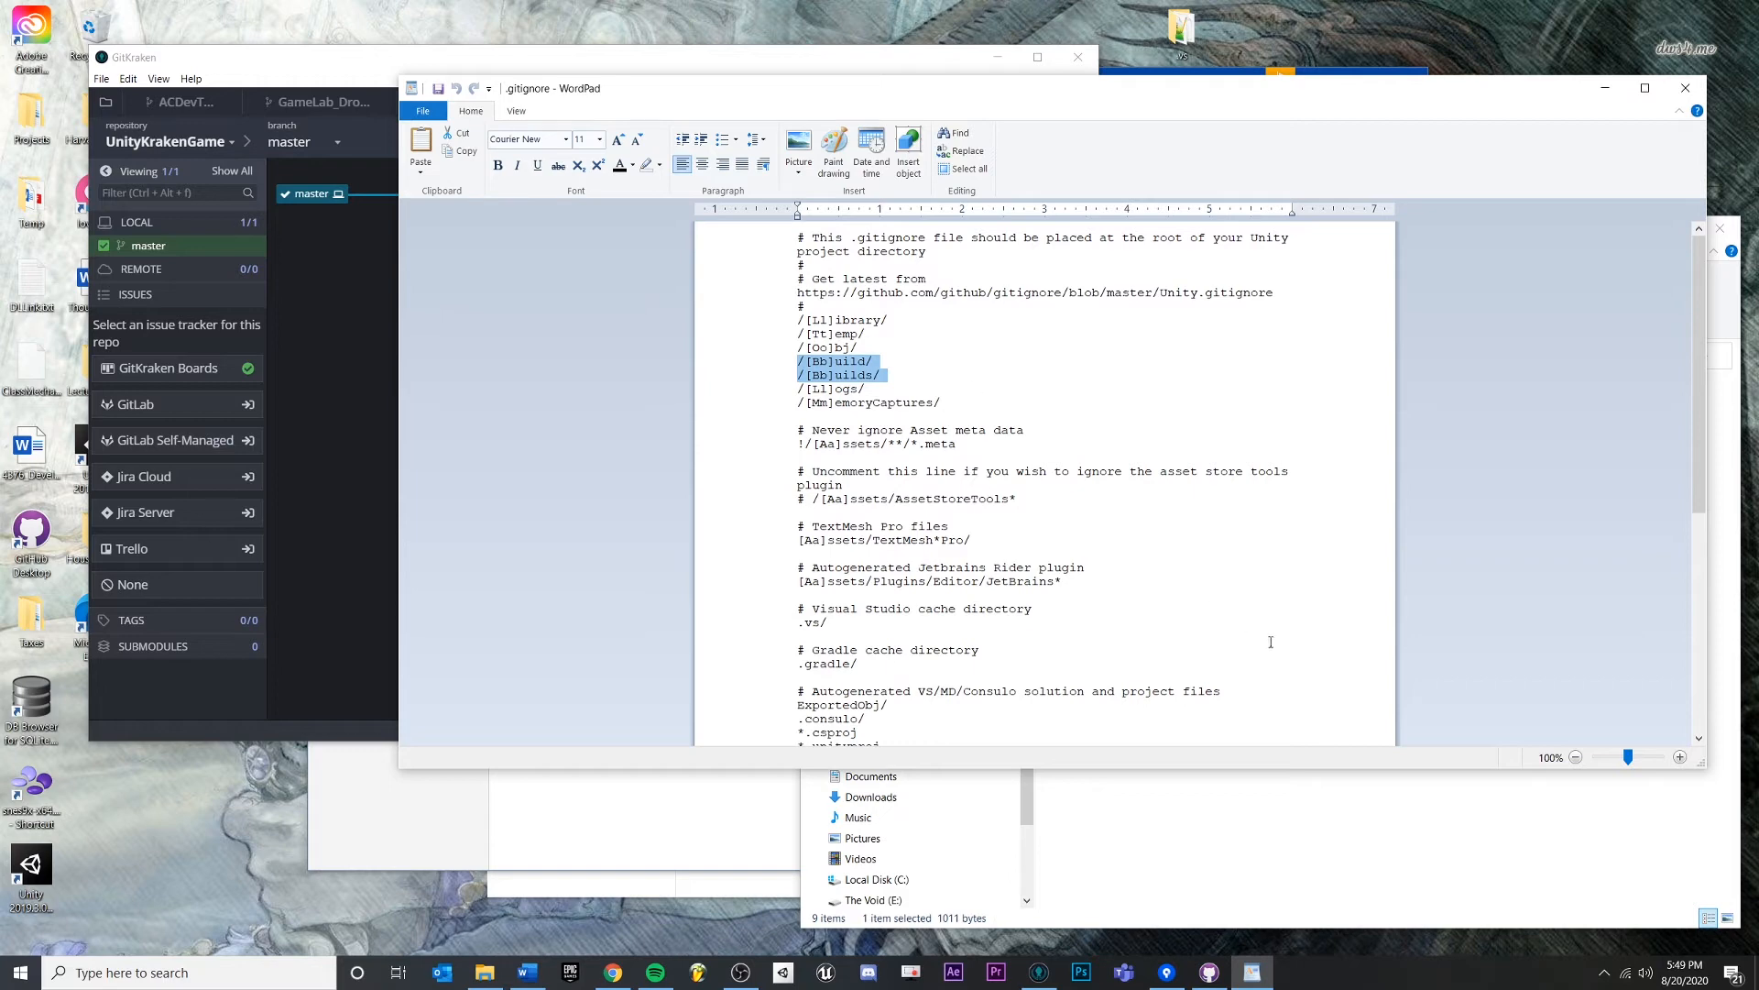
scroll(1237, 607, "down", 3)
left_click(911, 530)
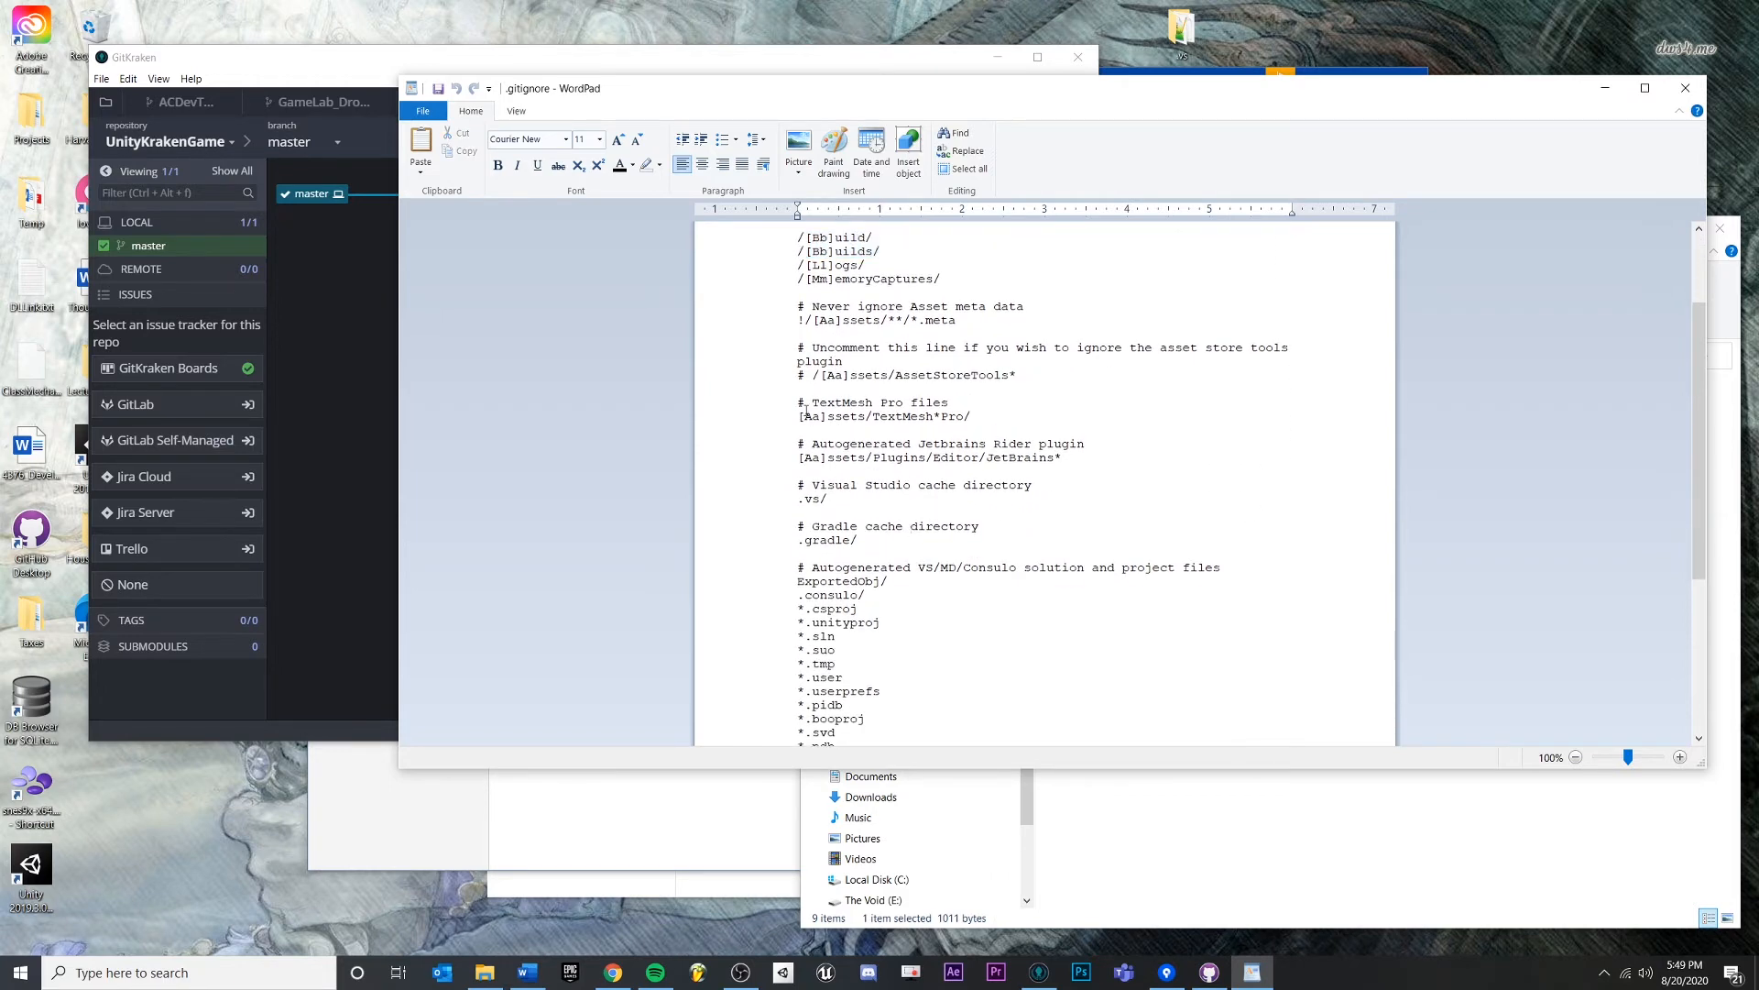
- Review the TextMesh Pro, file-extension and header rules, then close WordPad and return to GitKraken
left_click_drag(785, 417, 1037, 420)
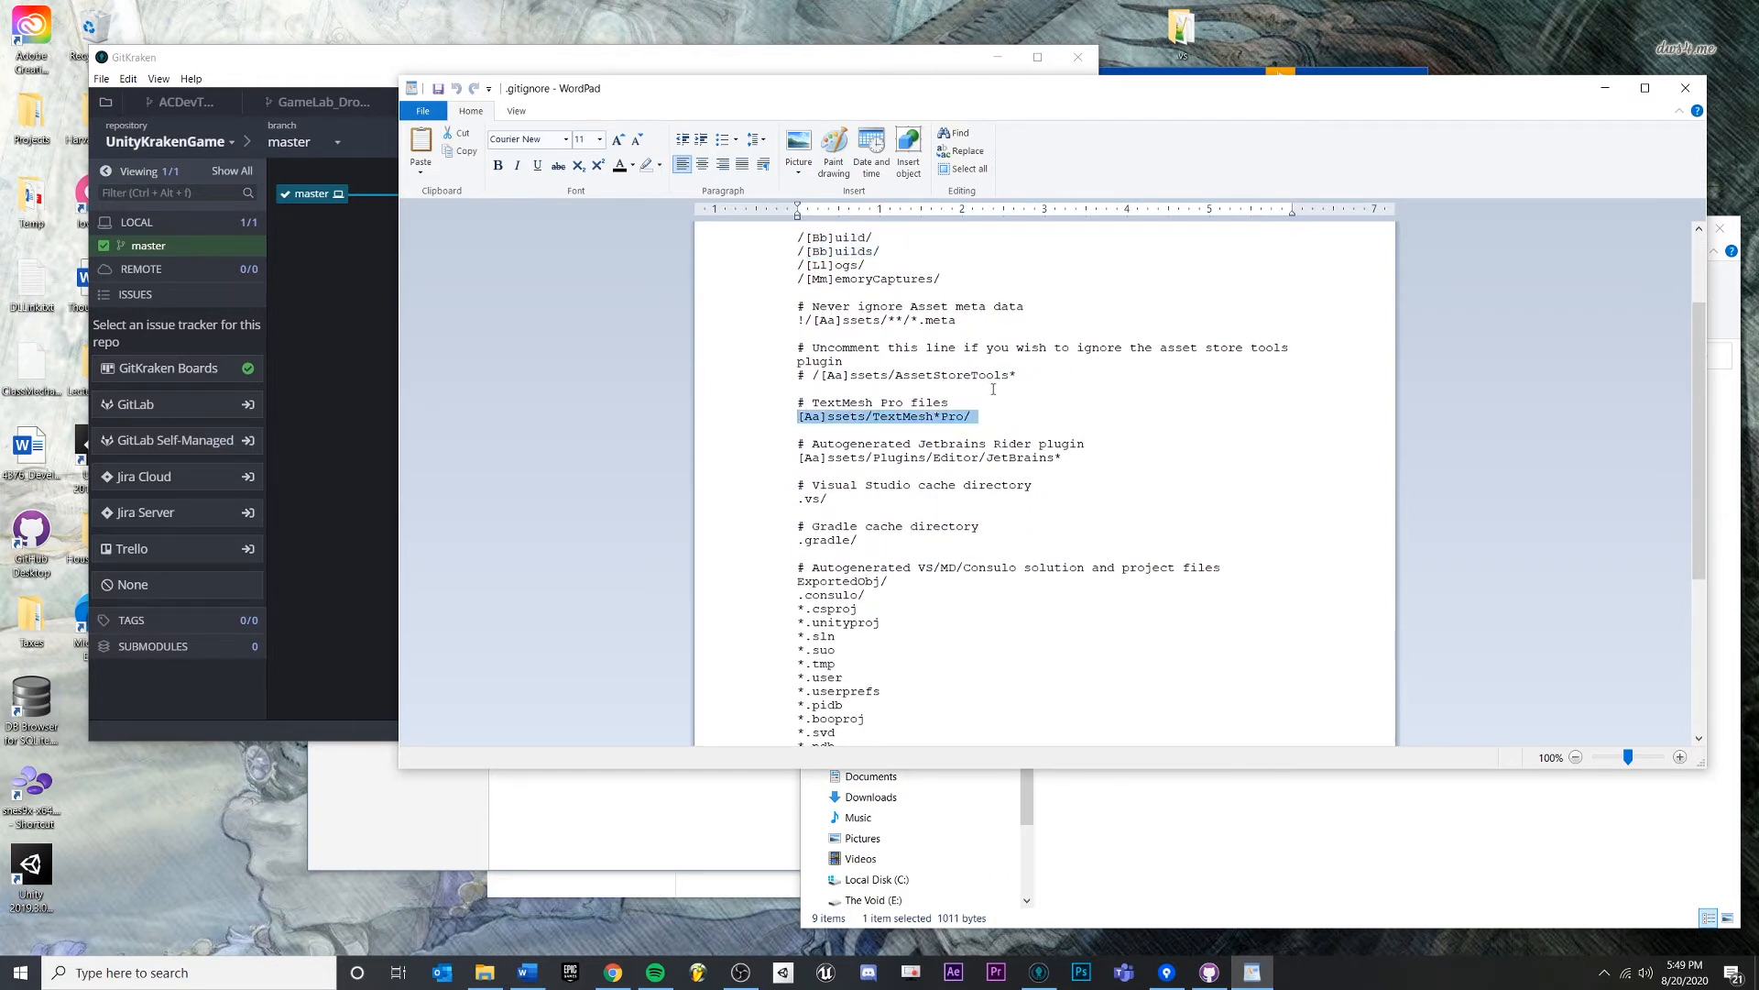
scroll(992, 389, "down", 7)
left_click_drag(910, 671, 787, 323)
left_click(1024, 430)
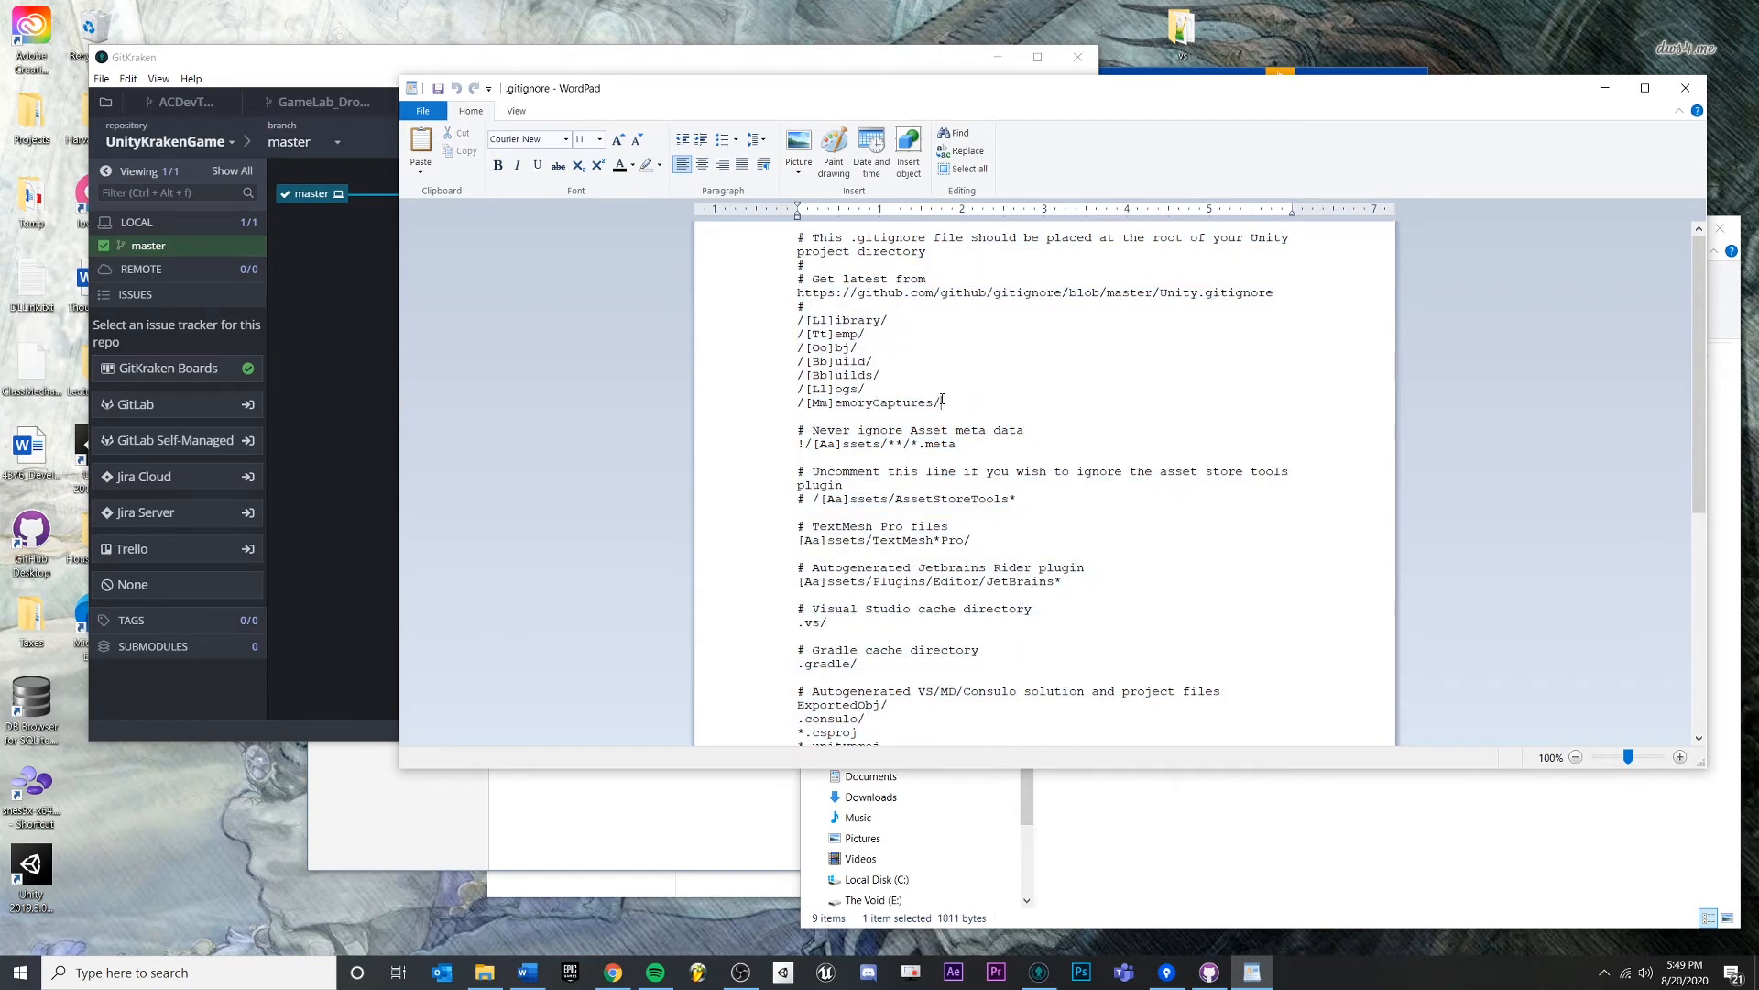
scroll(1023, 477, "down", 10)
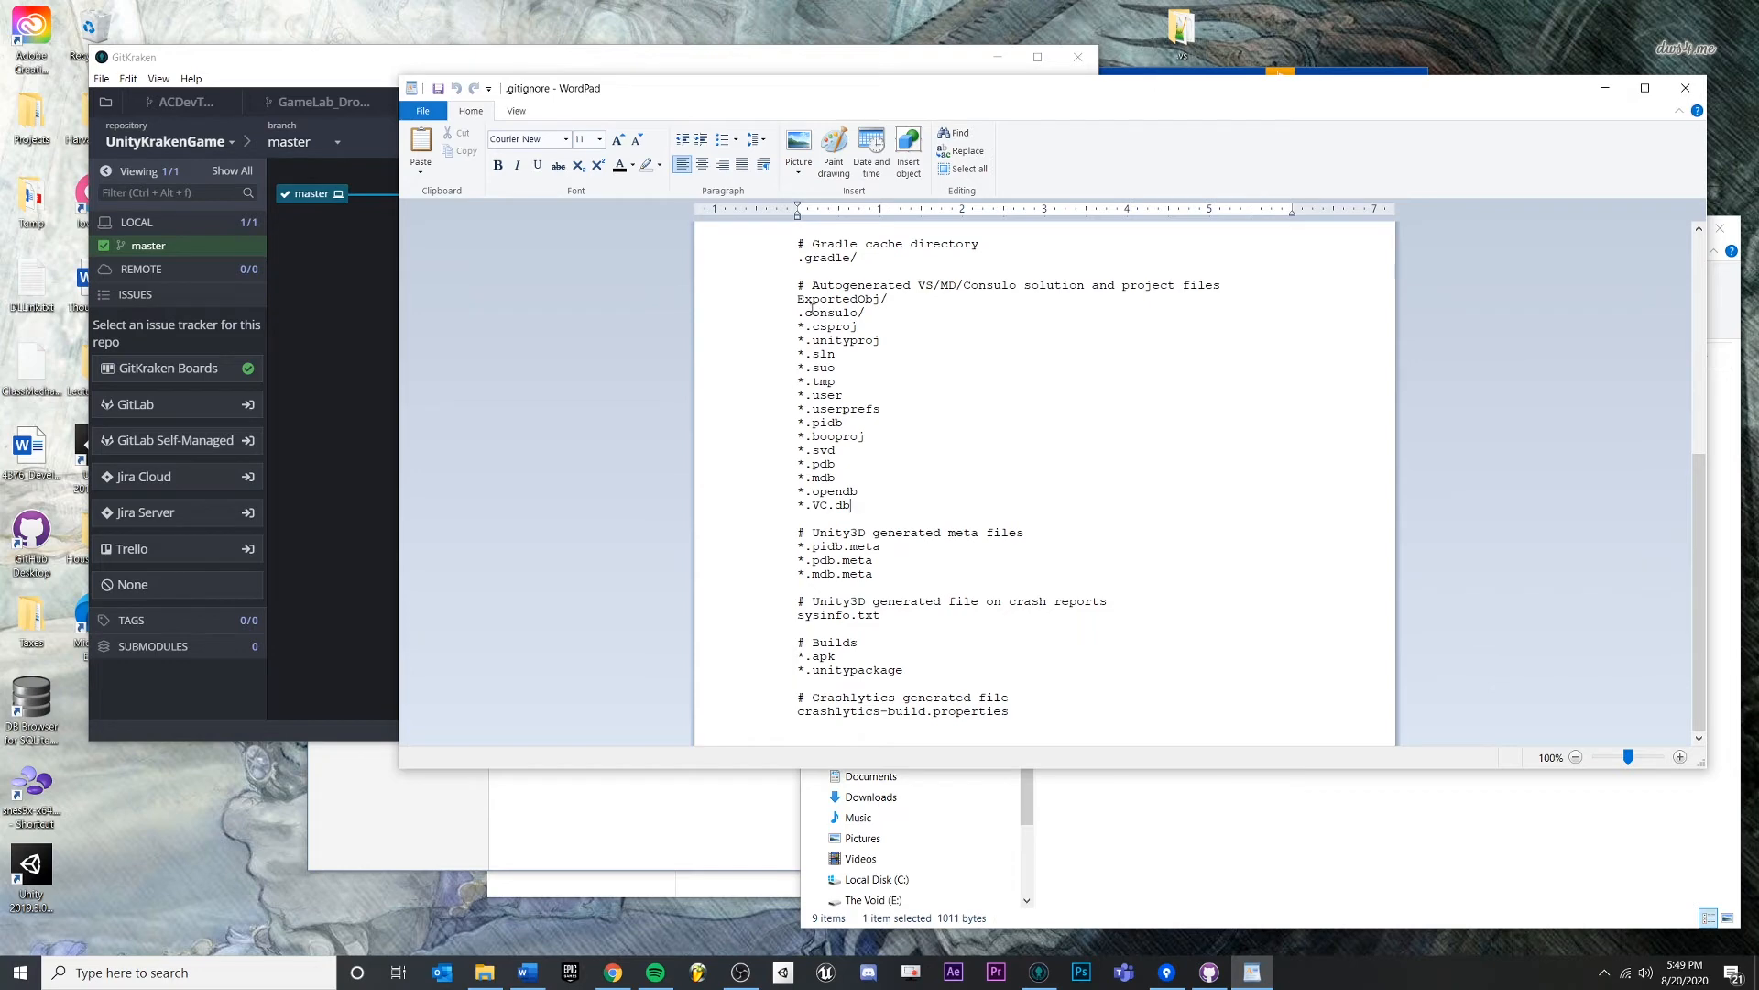
left_click_drag(808, 325, 834, 479)
left_click(909, 501)
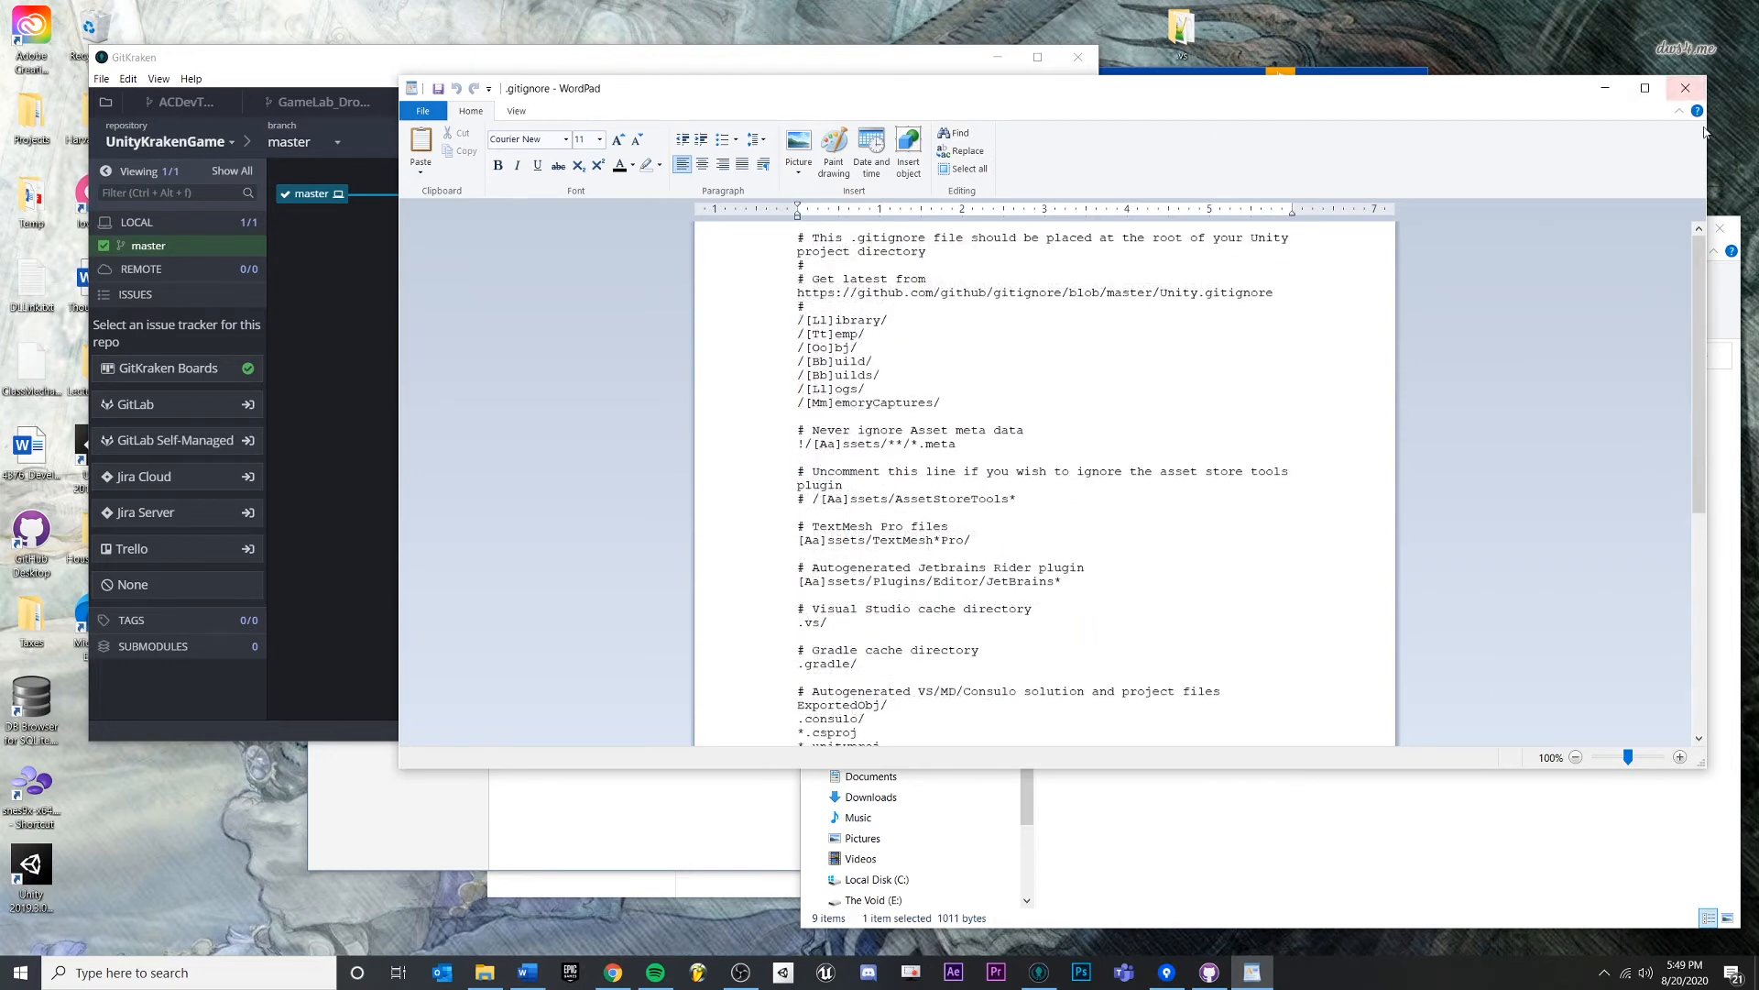
left_click(792, 240)
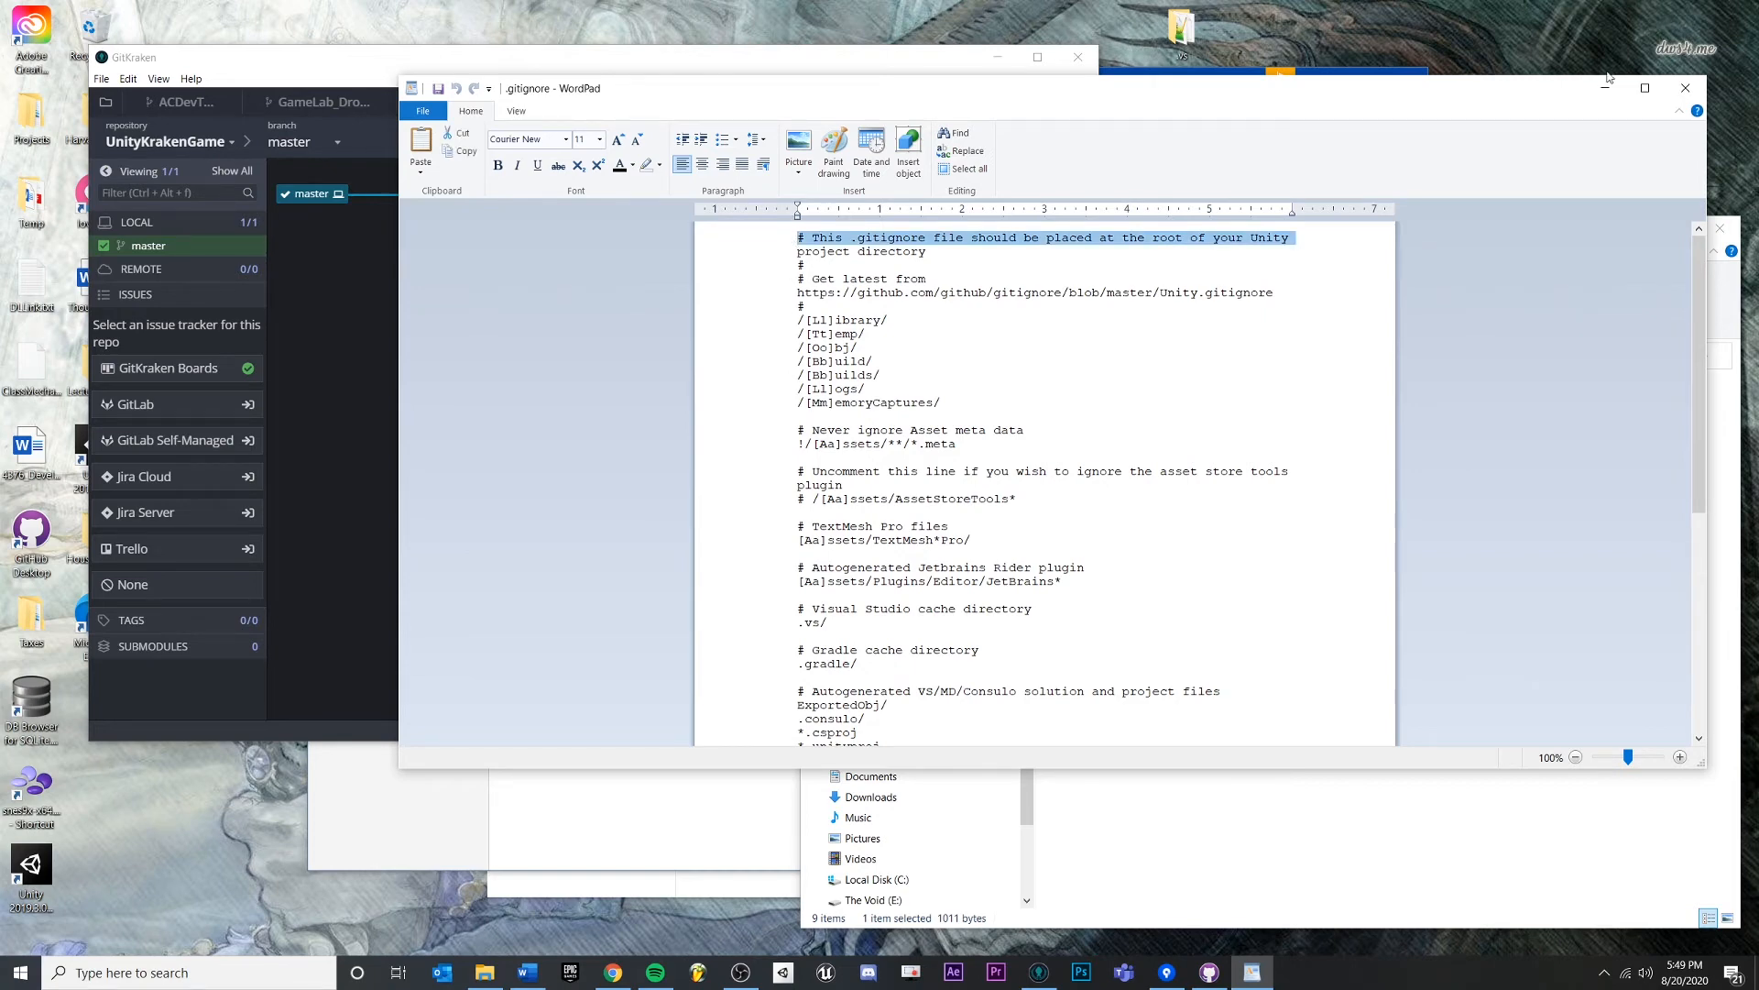
left_click(1685, 89)
left_click(667, 336)
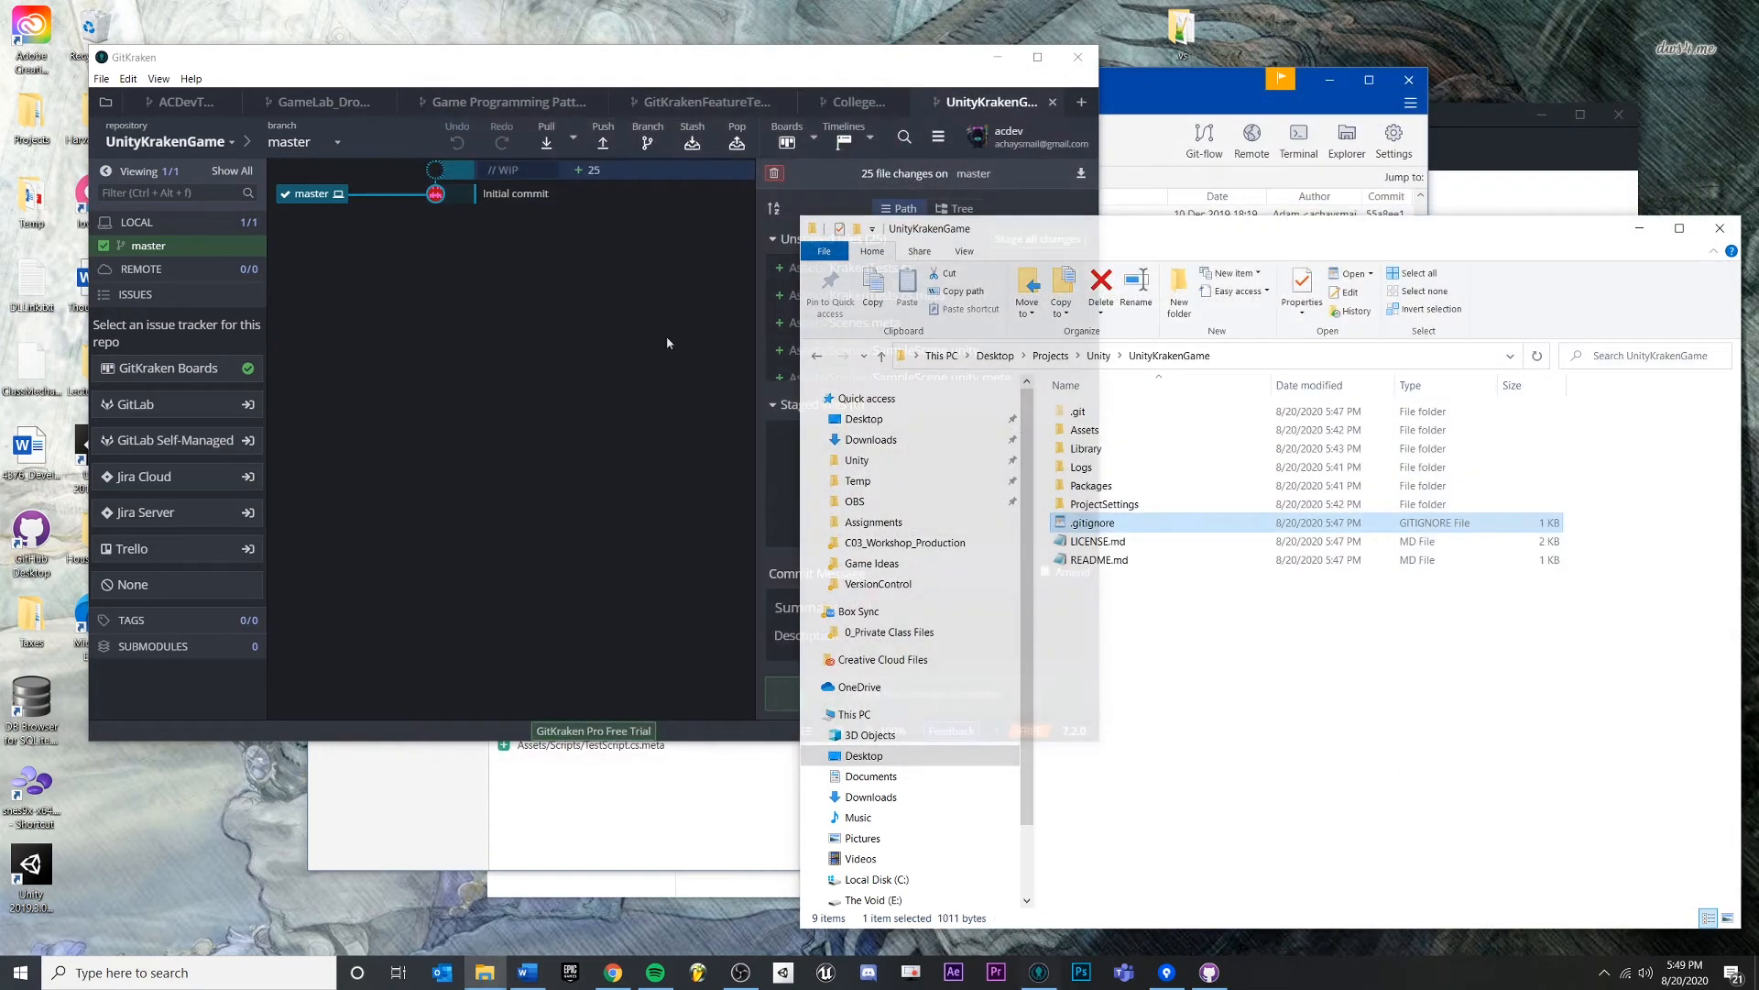
- Compare the 25 uncommitted files against the Initial commit, then stage all 25 changes
left_click(1206, 707)
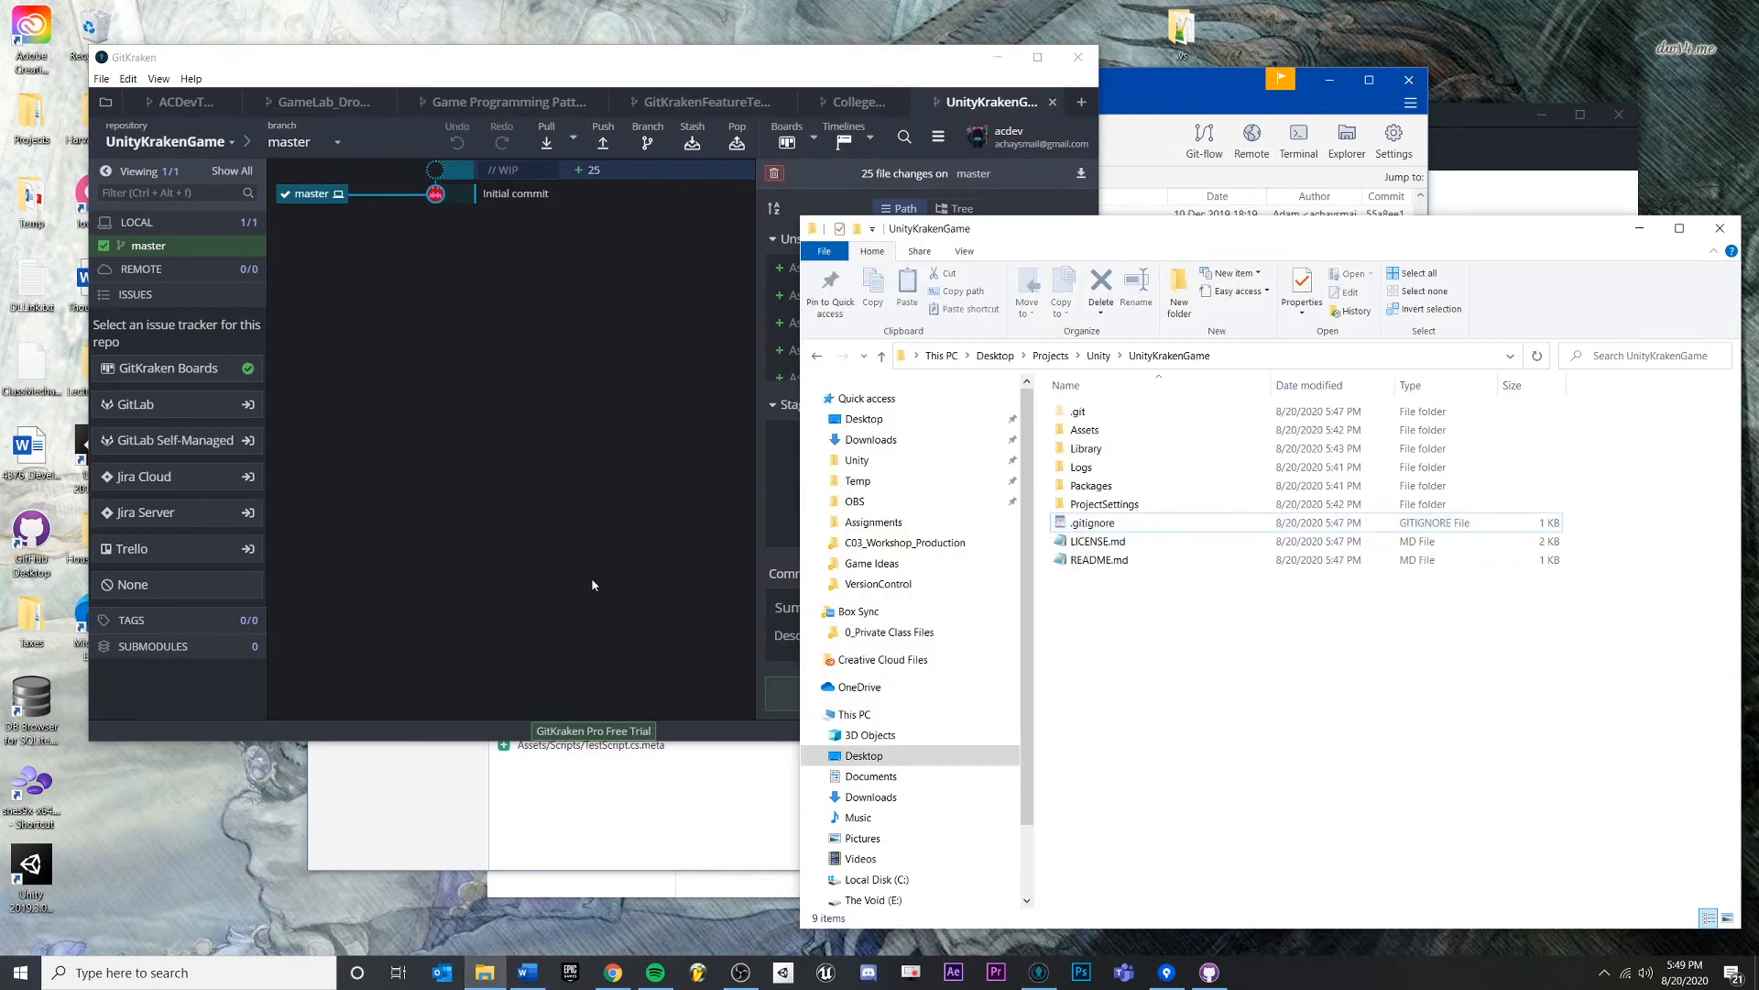
left_click(545, 502)
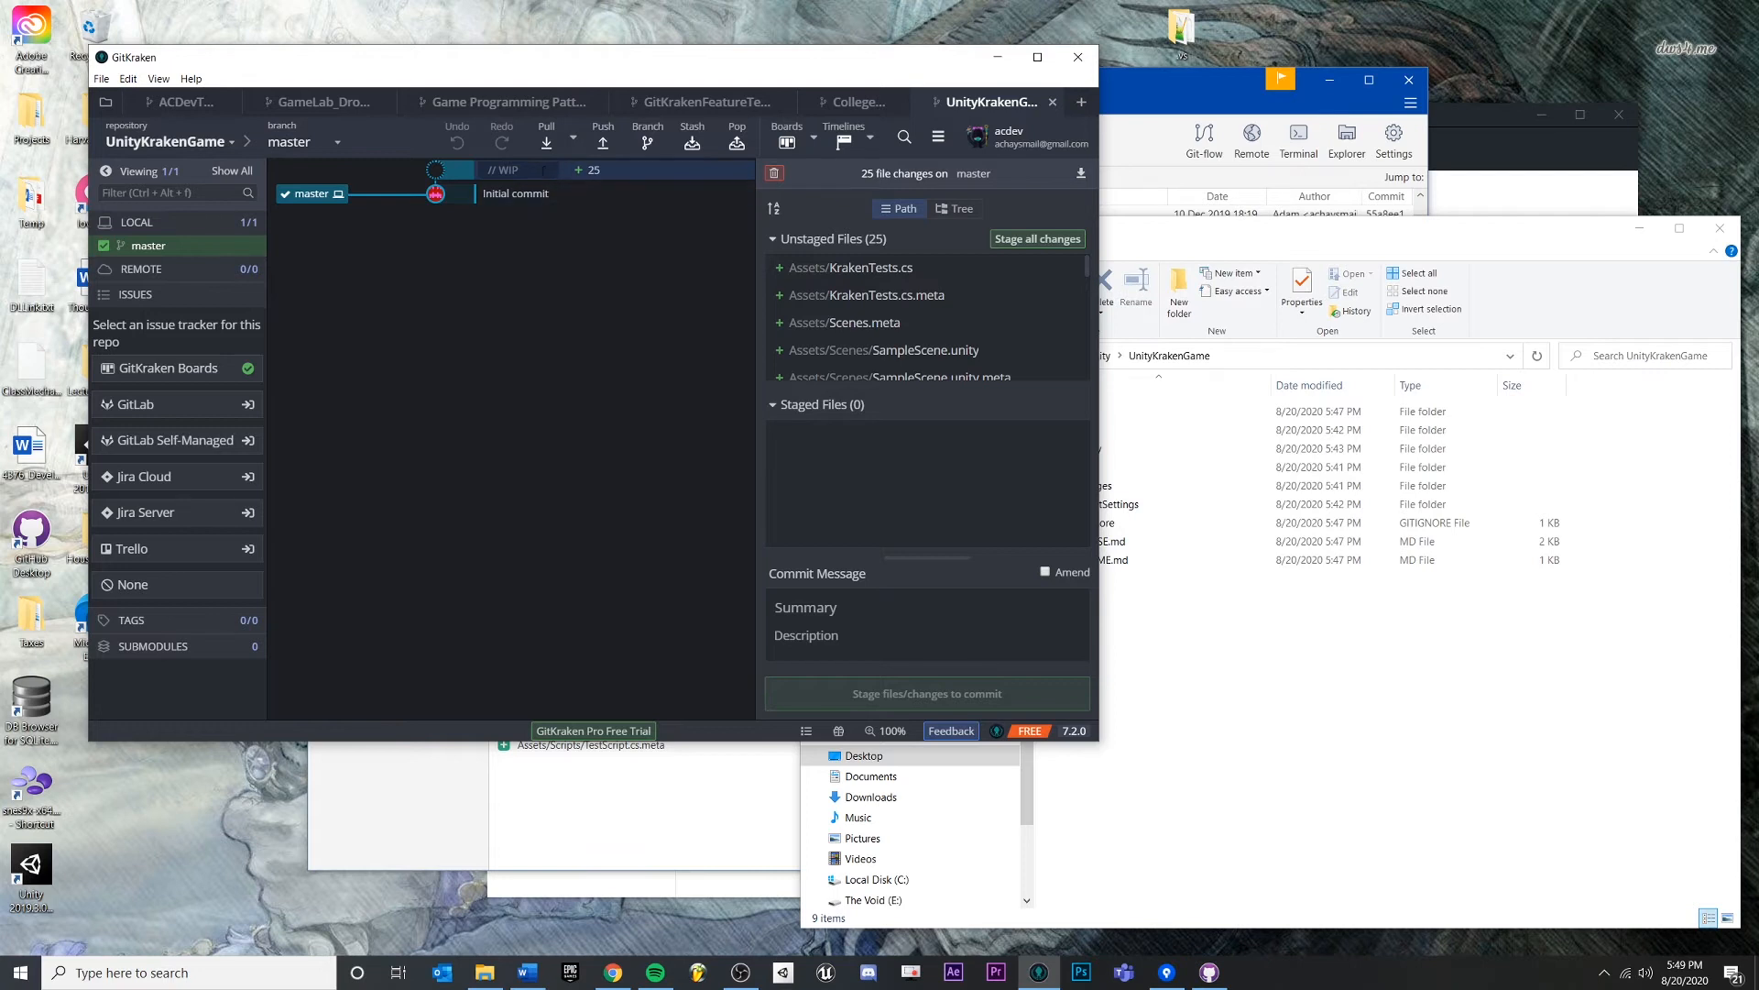
left_click(574, 178)
left_click(497, 169)
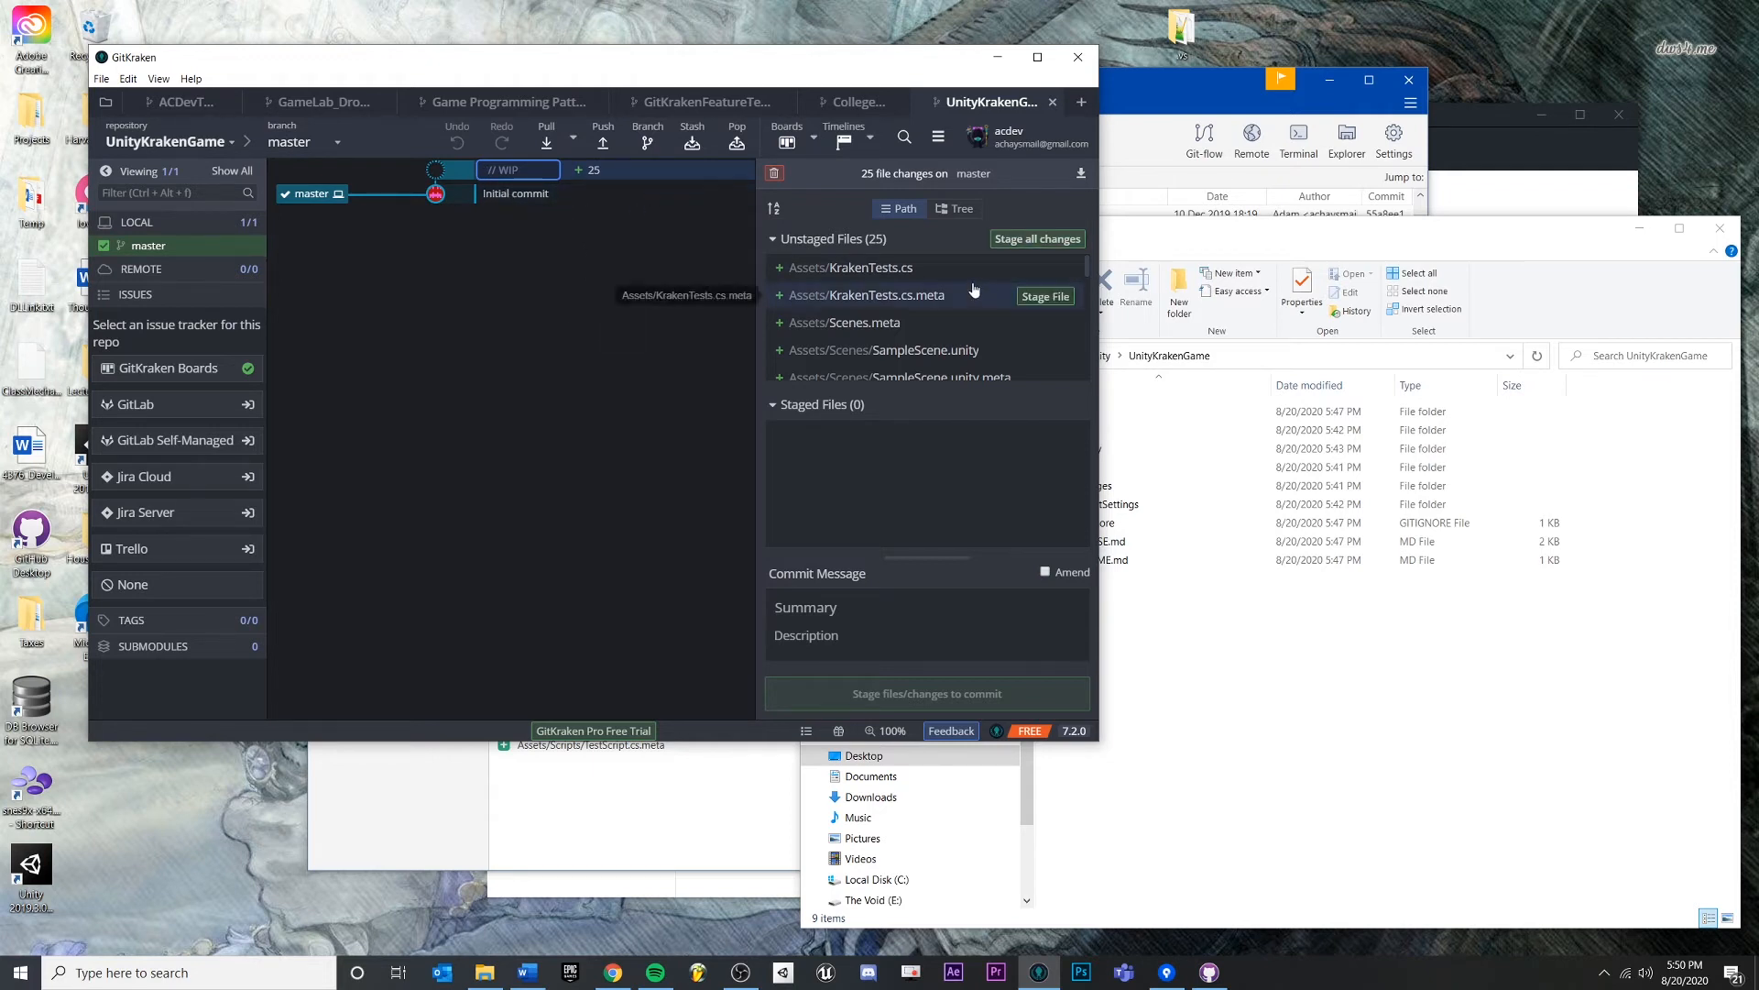
left_click(531, 196)
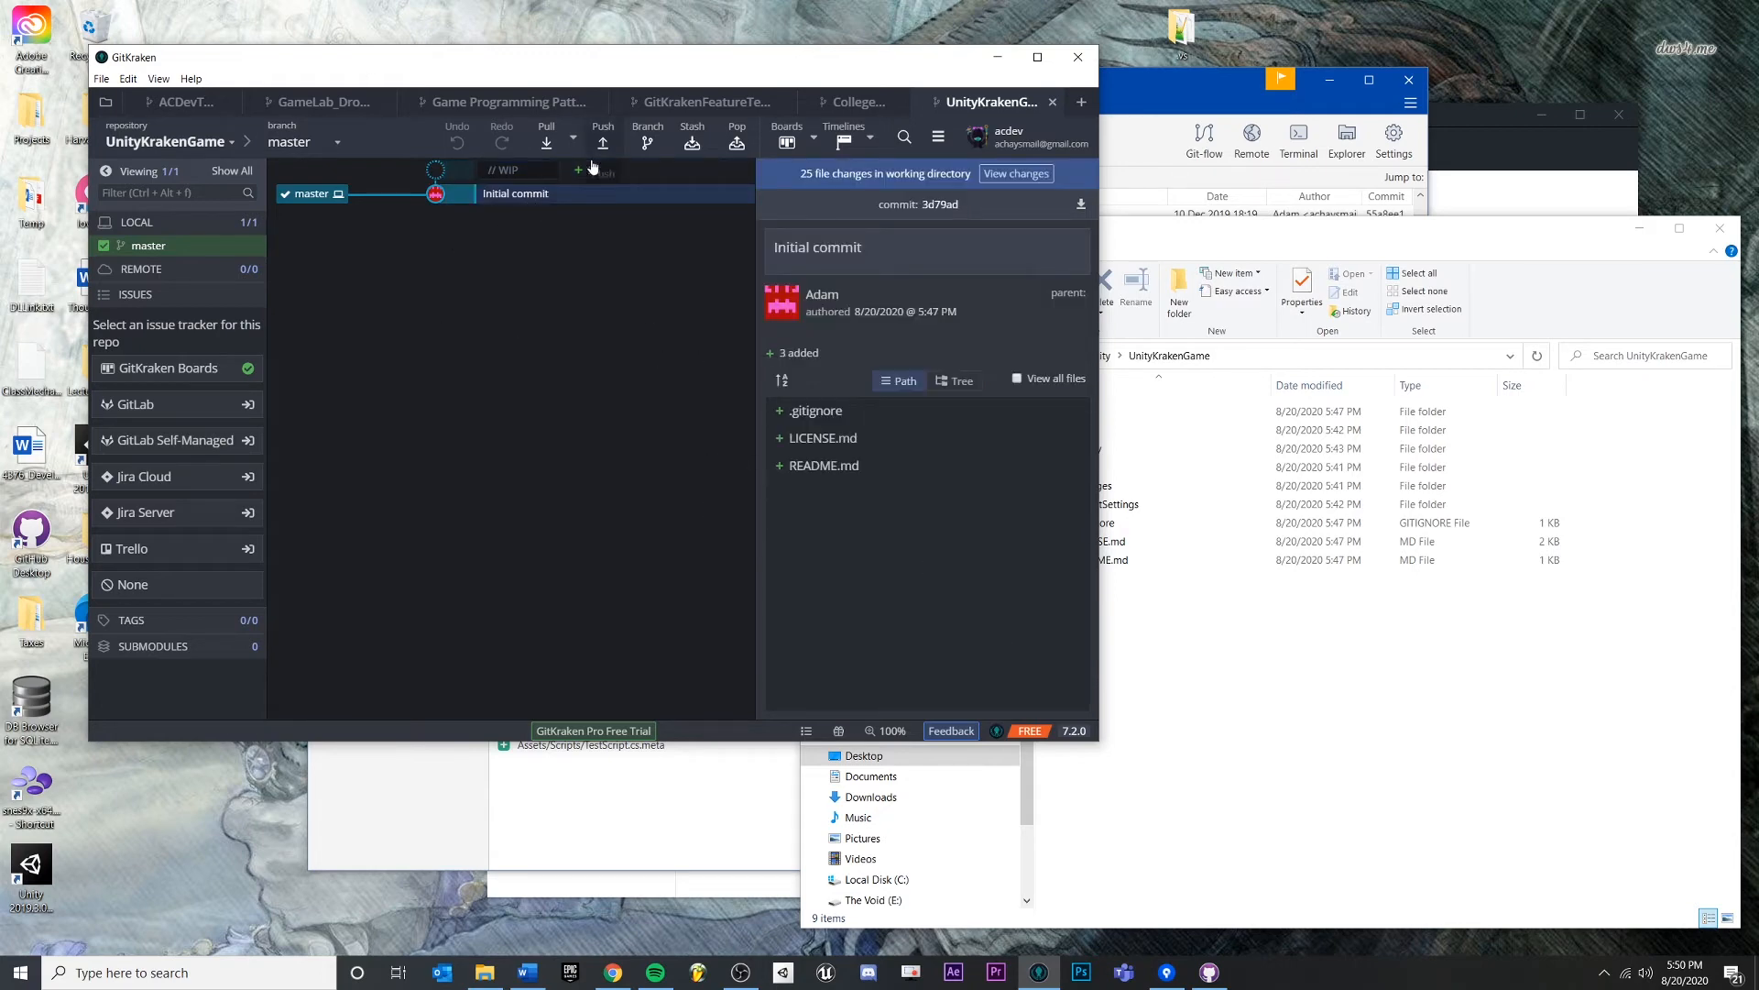
left_click(656, 174)
left_click(656, 195)
left_click(624, 174)
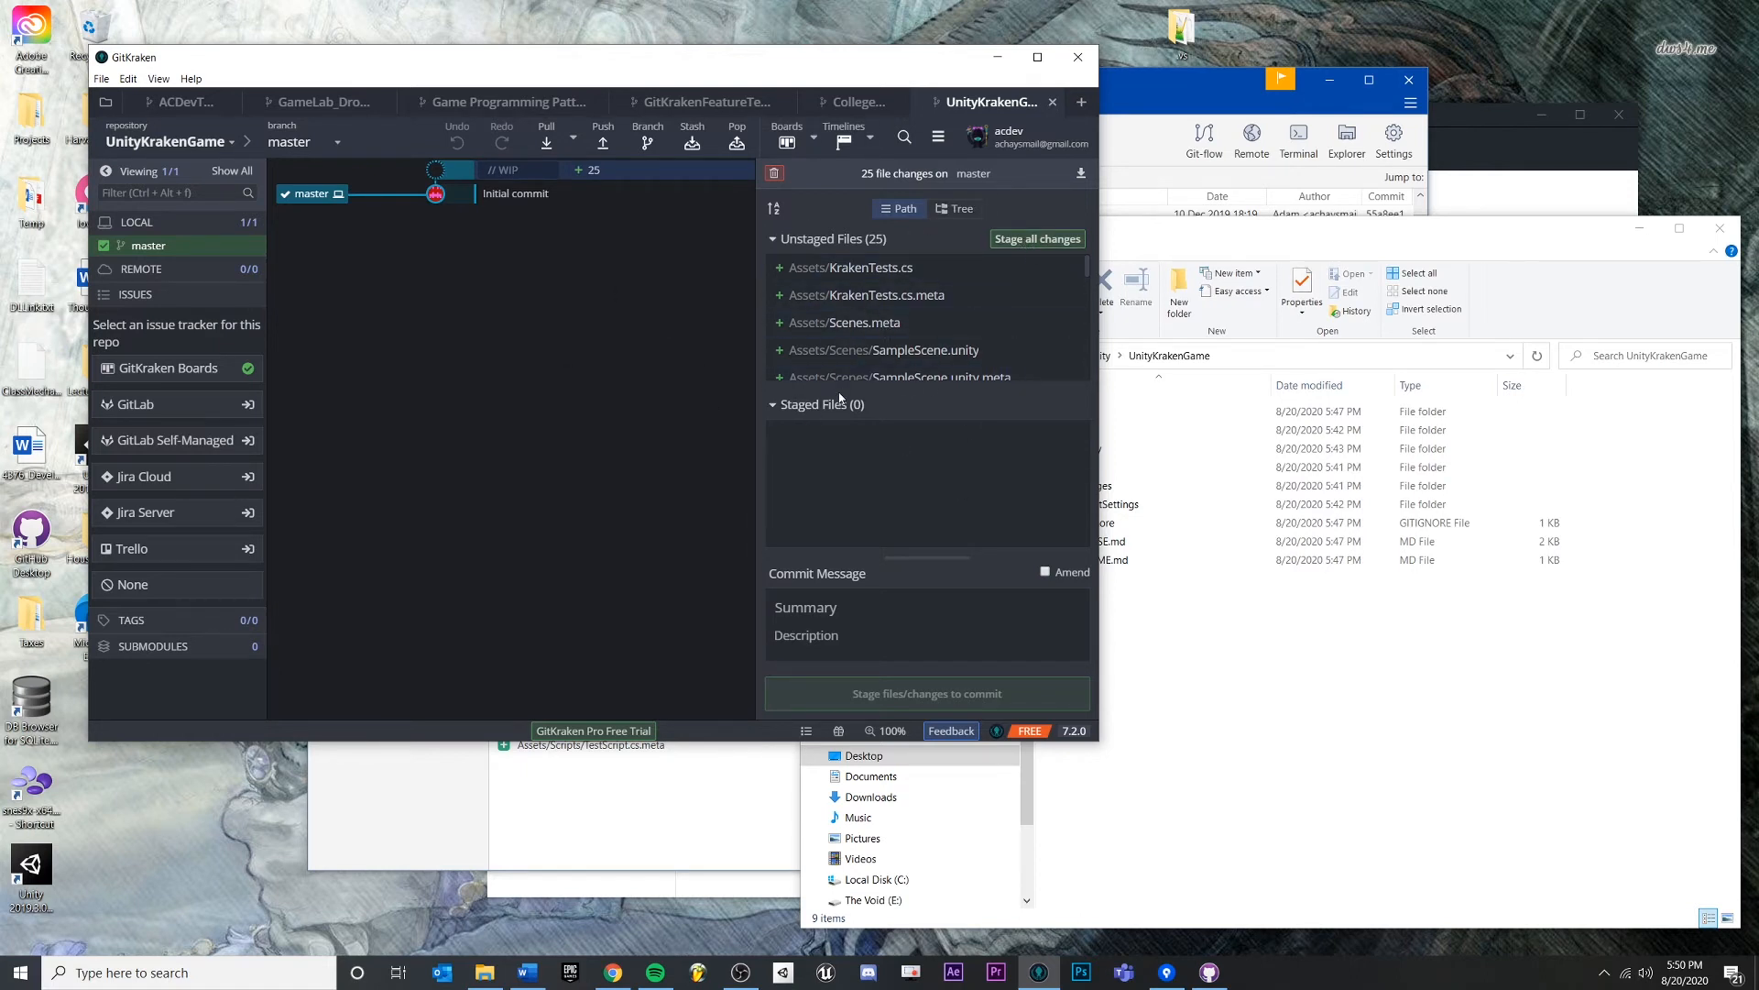
left_click(1014, 241)
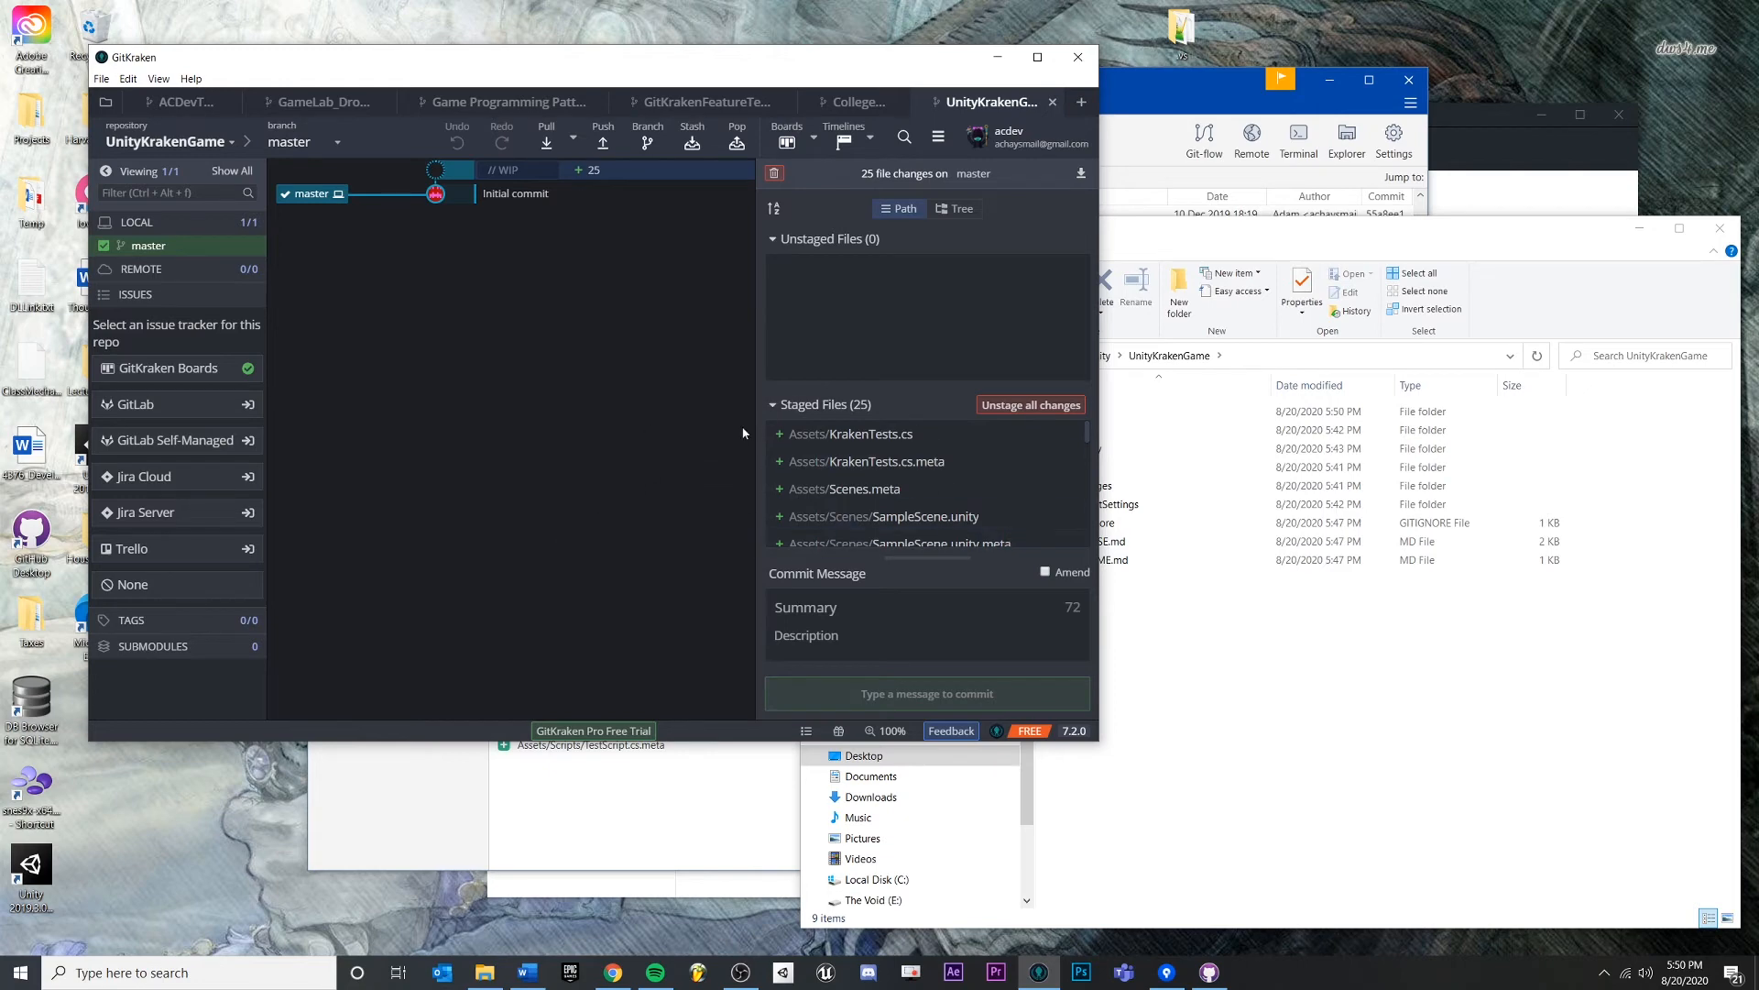
left_click(811, 610)
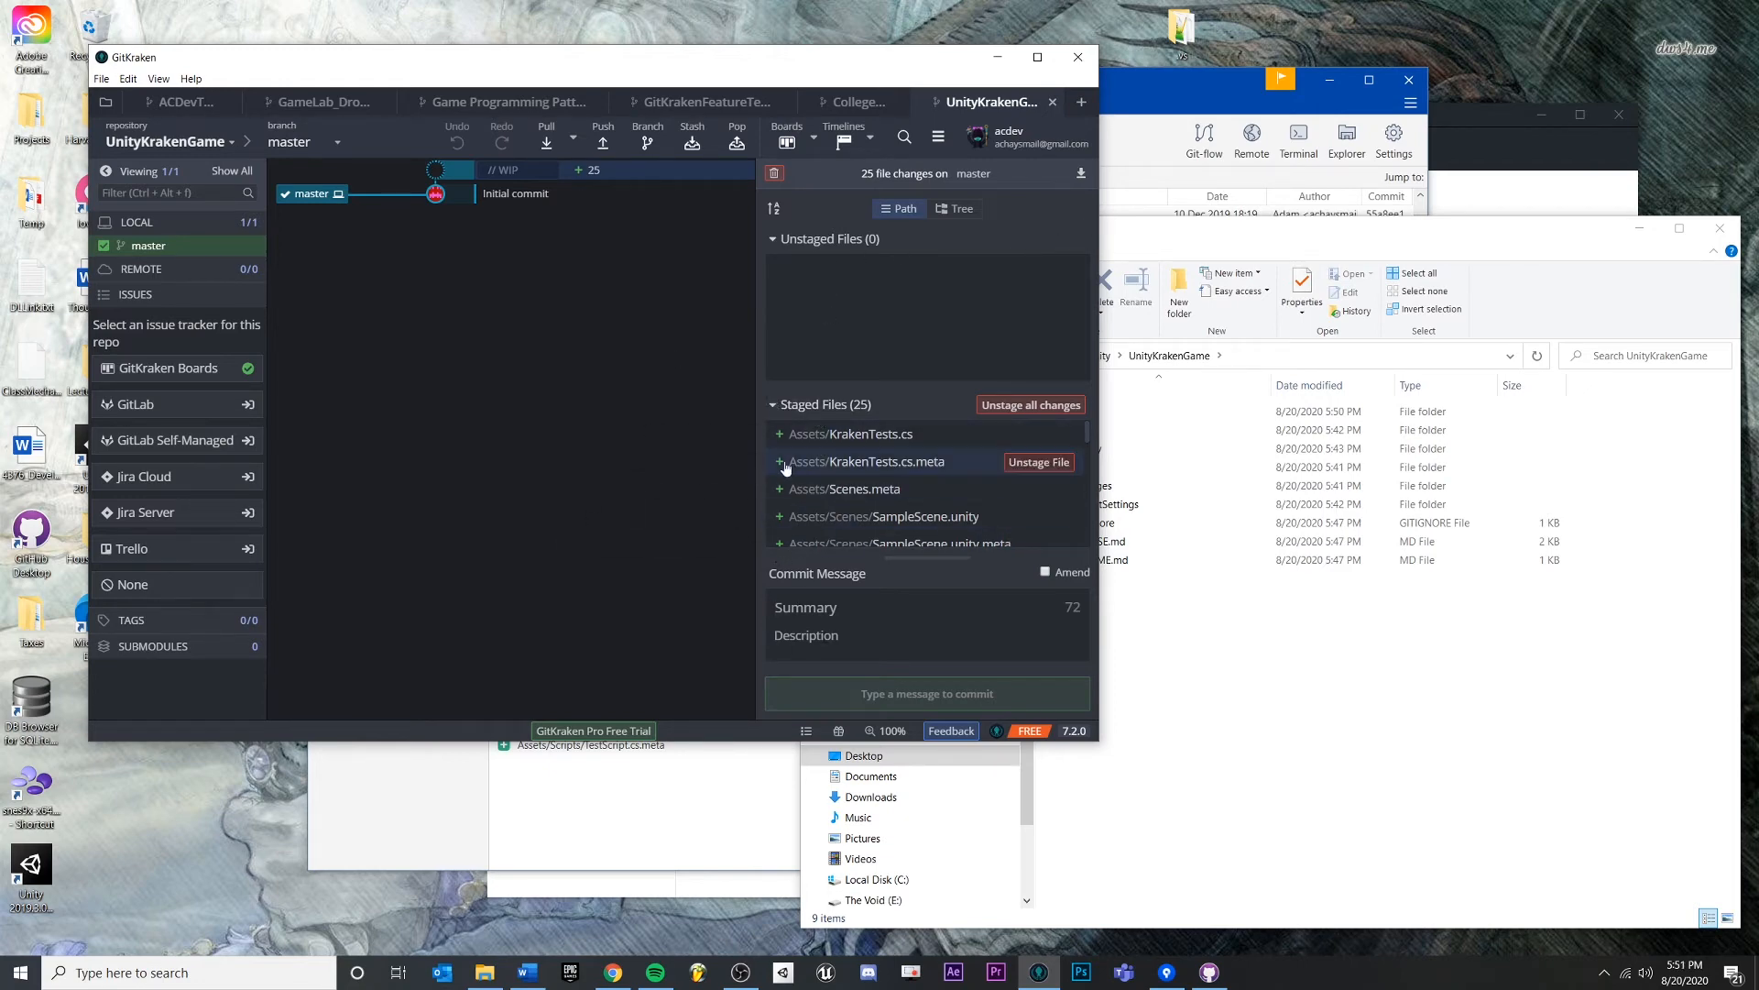
left_click(835, 446)
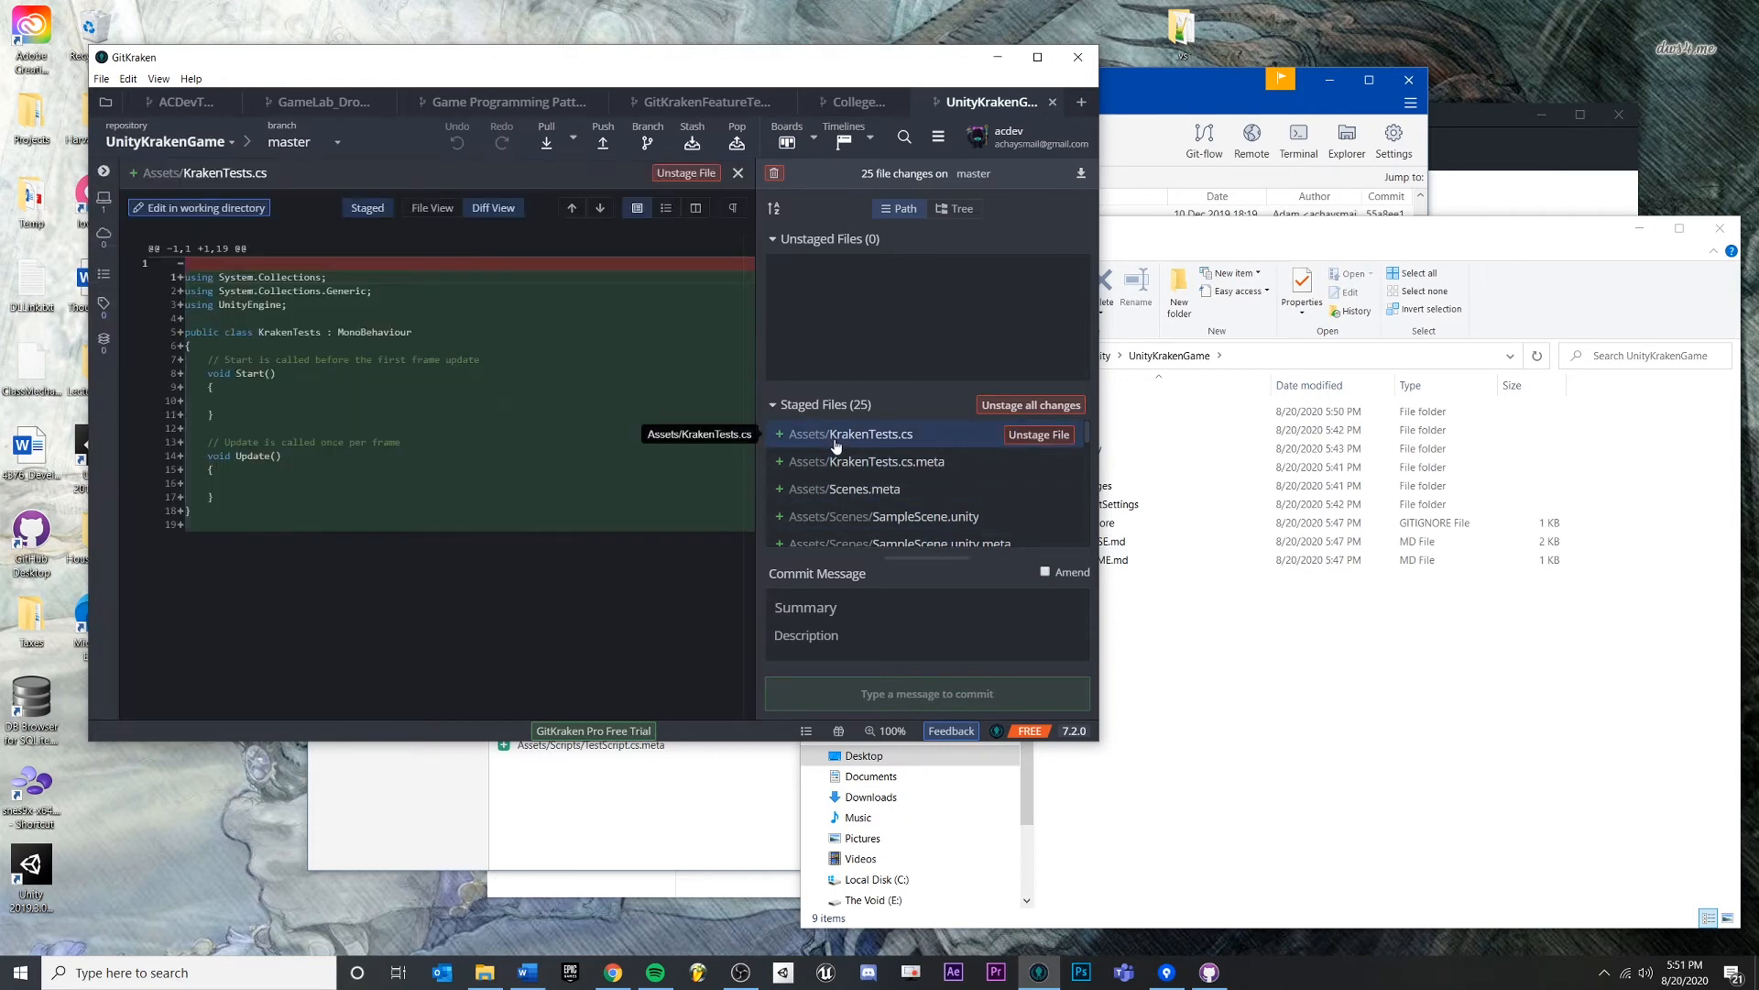
left_click(1038, 435)
left_click(862, 267)
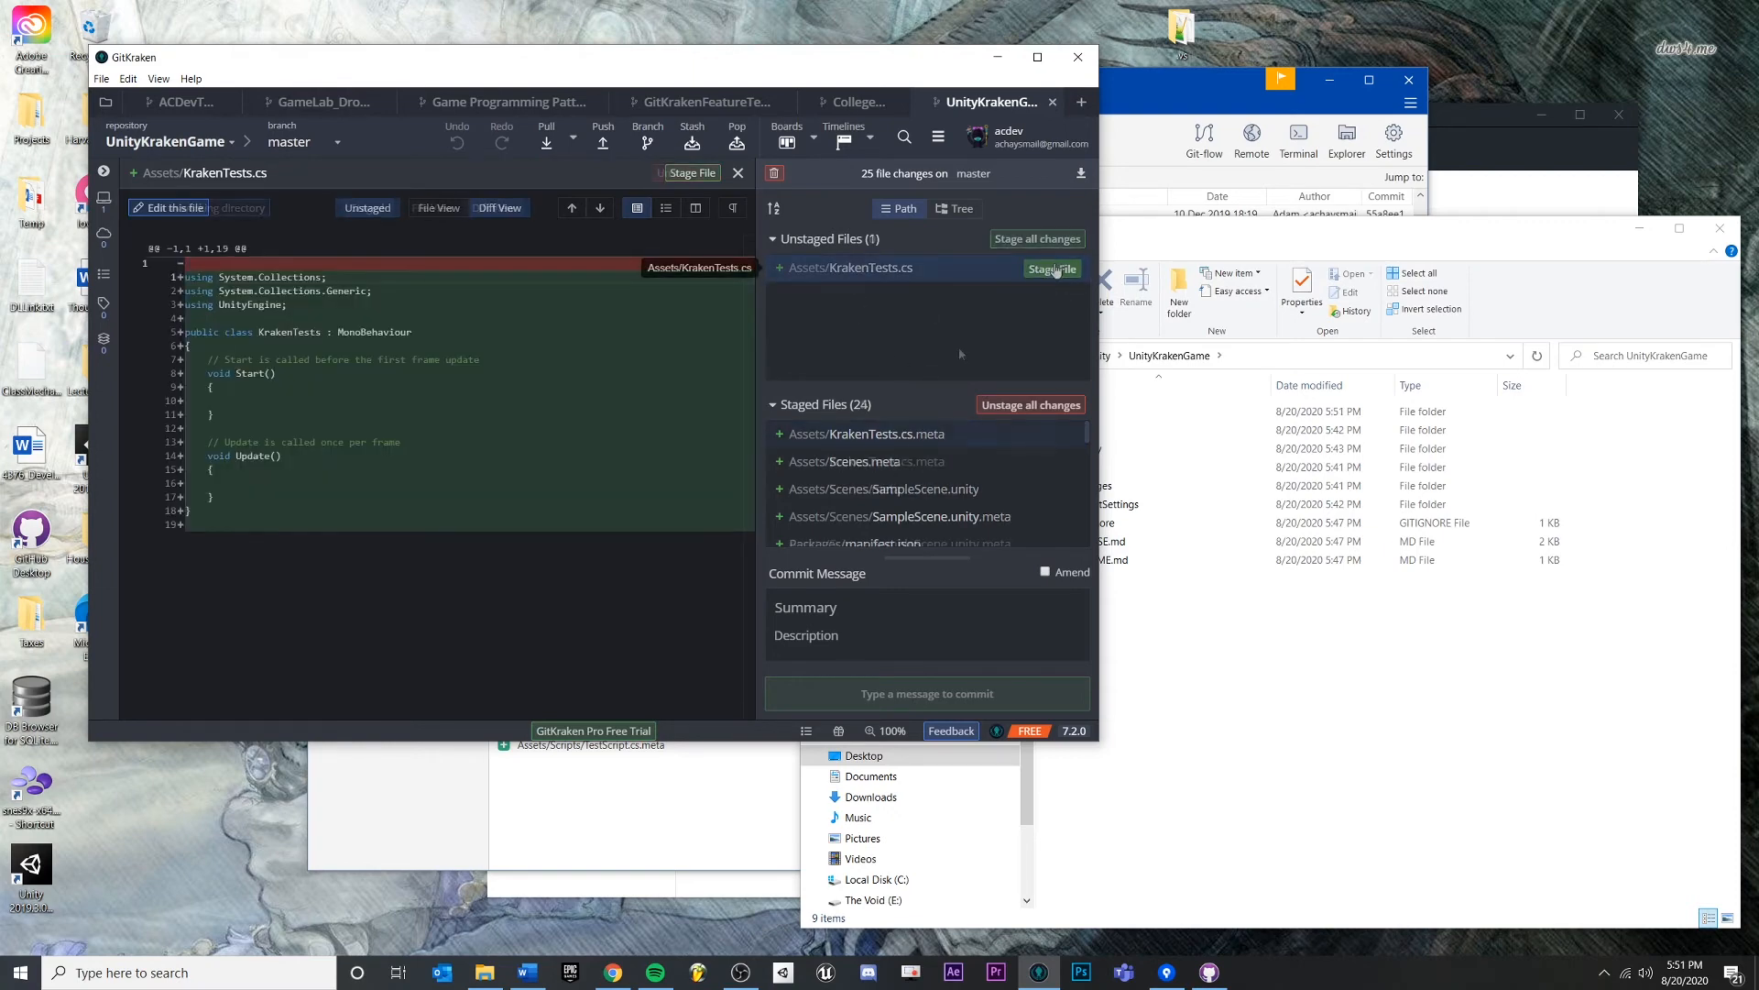
left_click(1056, 268)
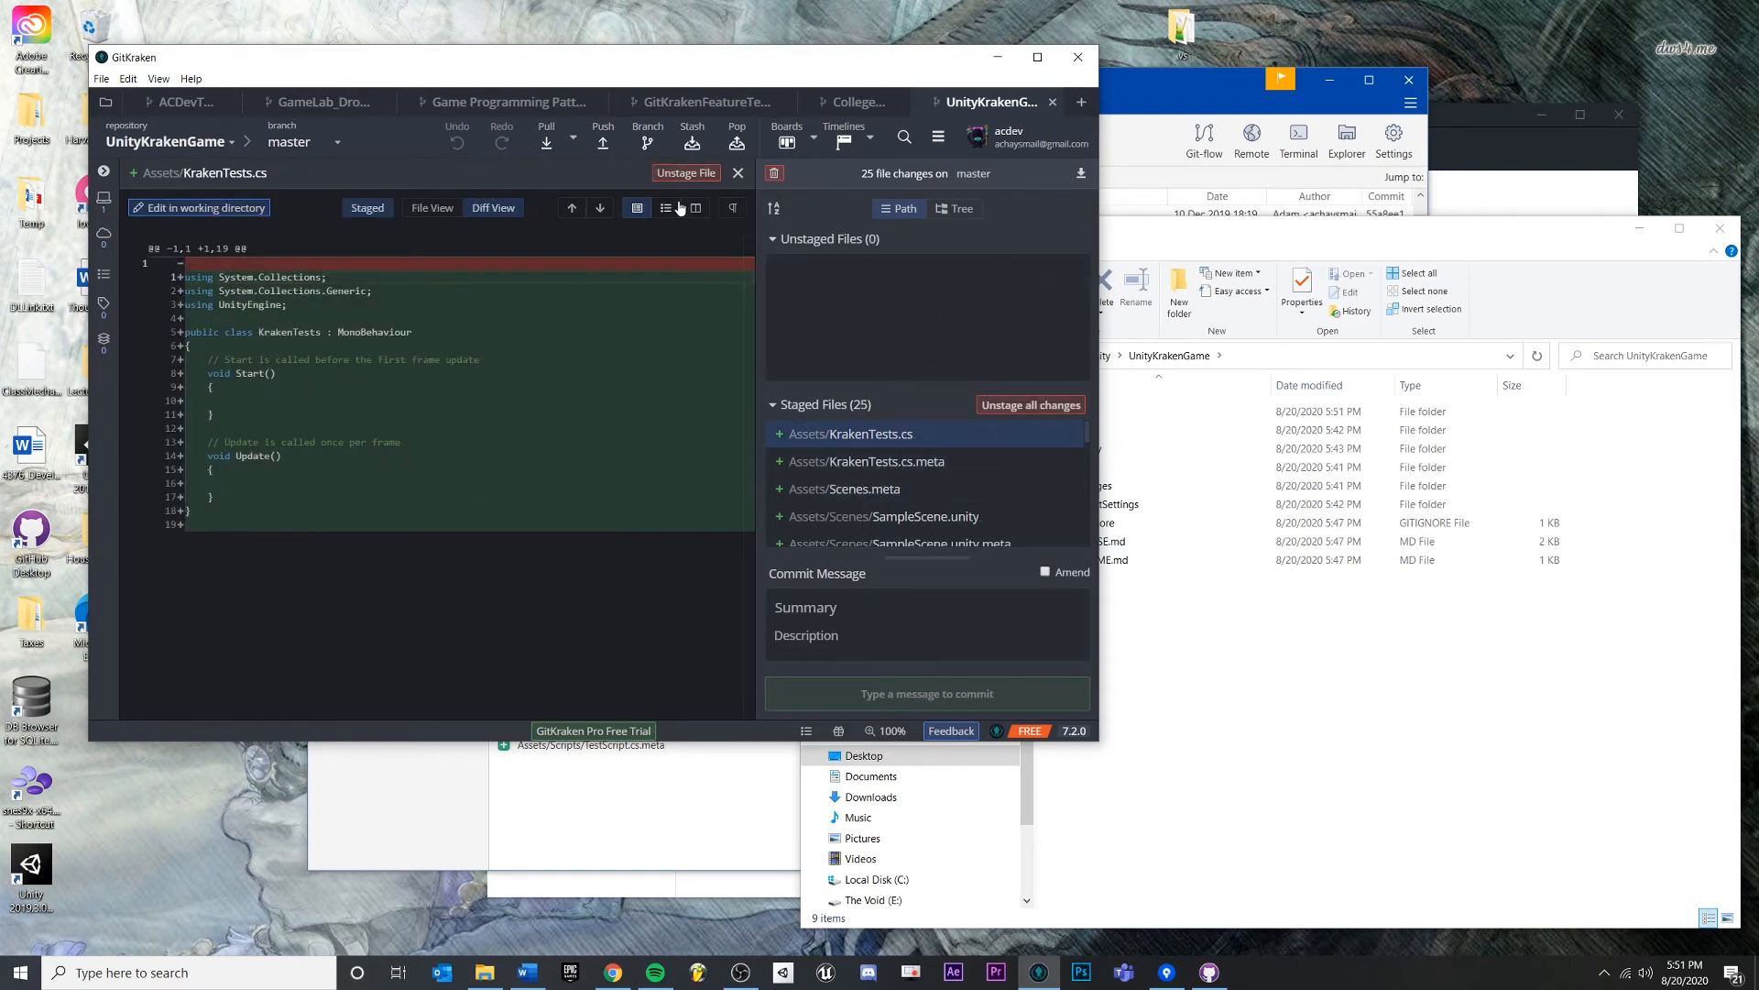
left_click(739, 174)
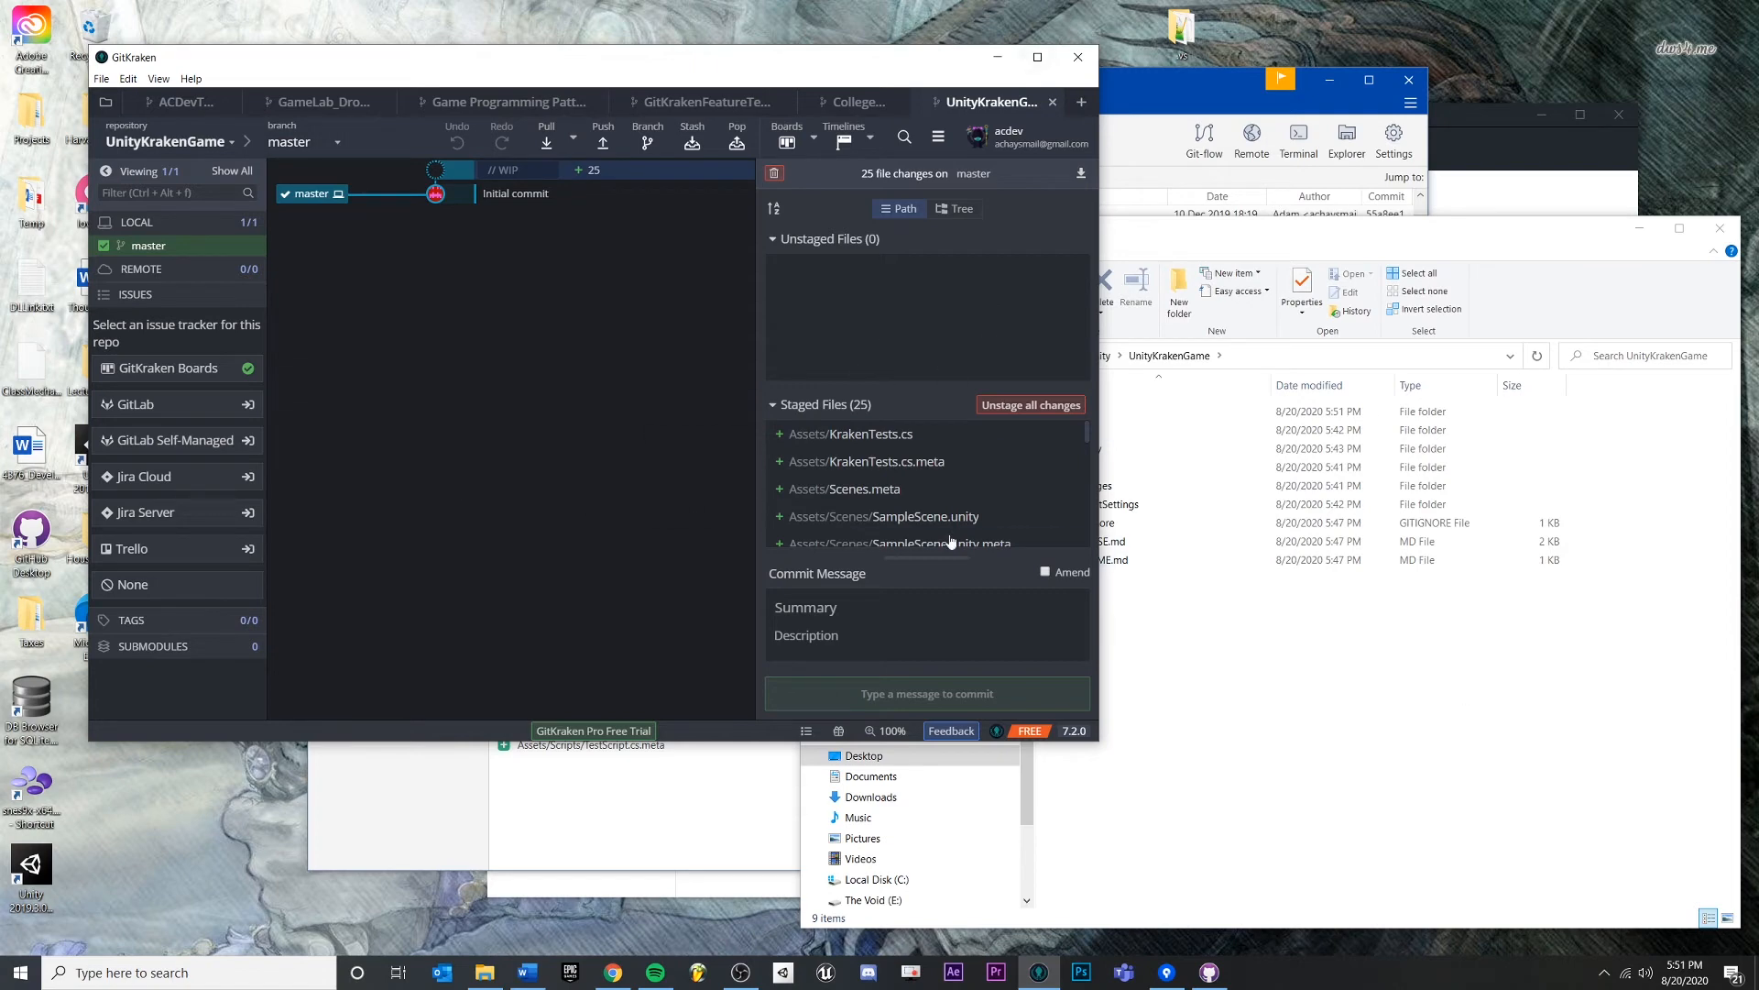
left_click(806, 607)
- Commit 25 files as 'Initial Unity Project Commit' with a description about storing default project files
type("I")
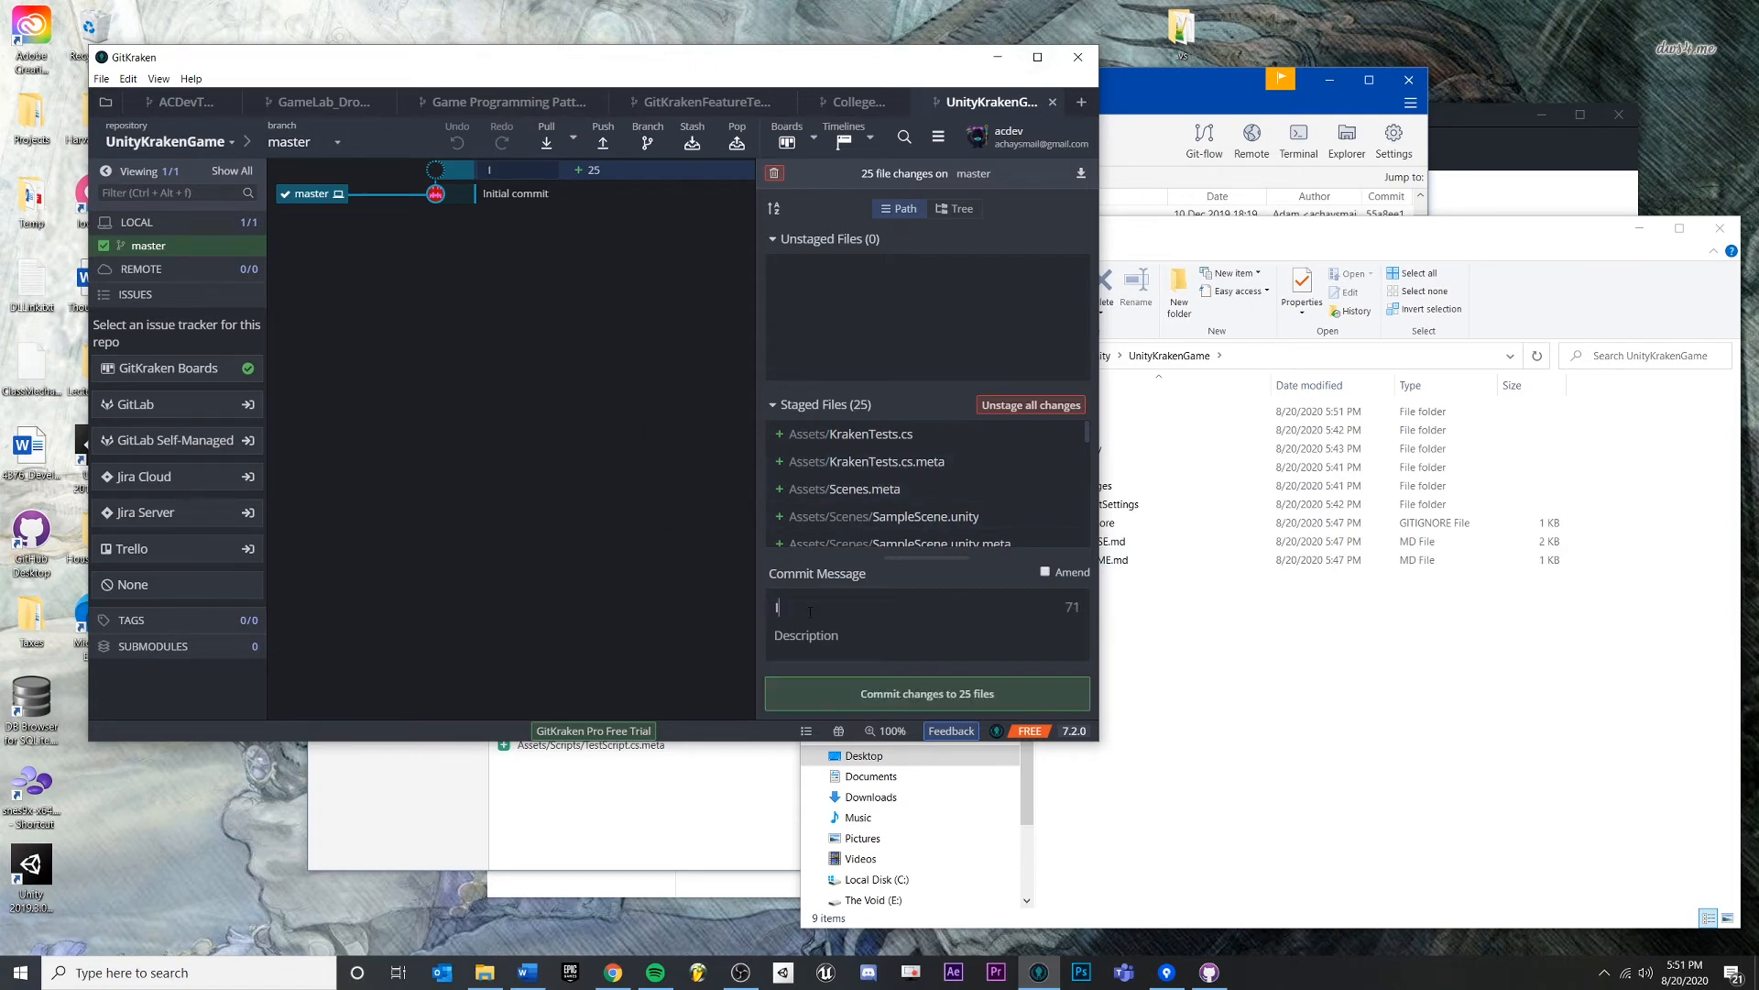
type("nitial Unity Project Commit")
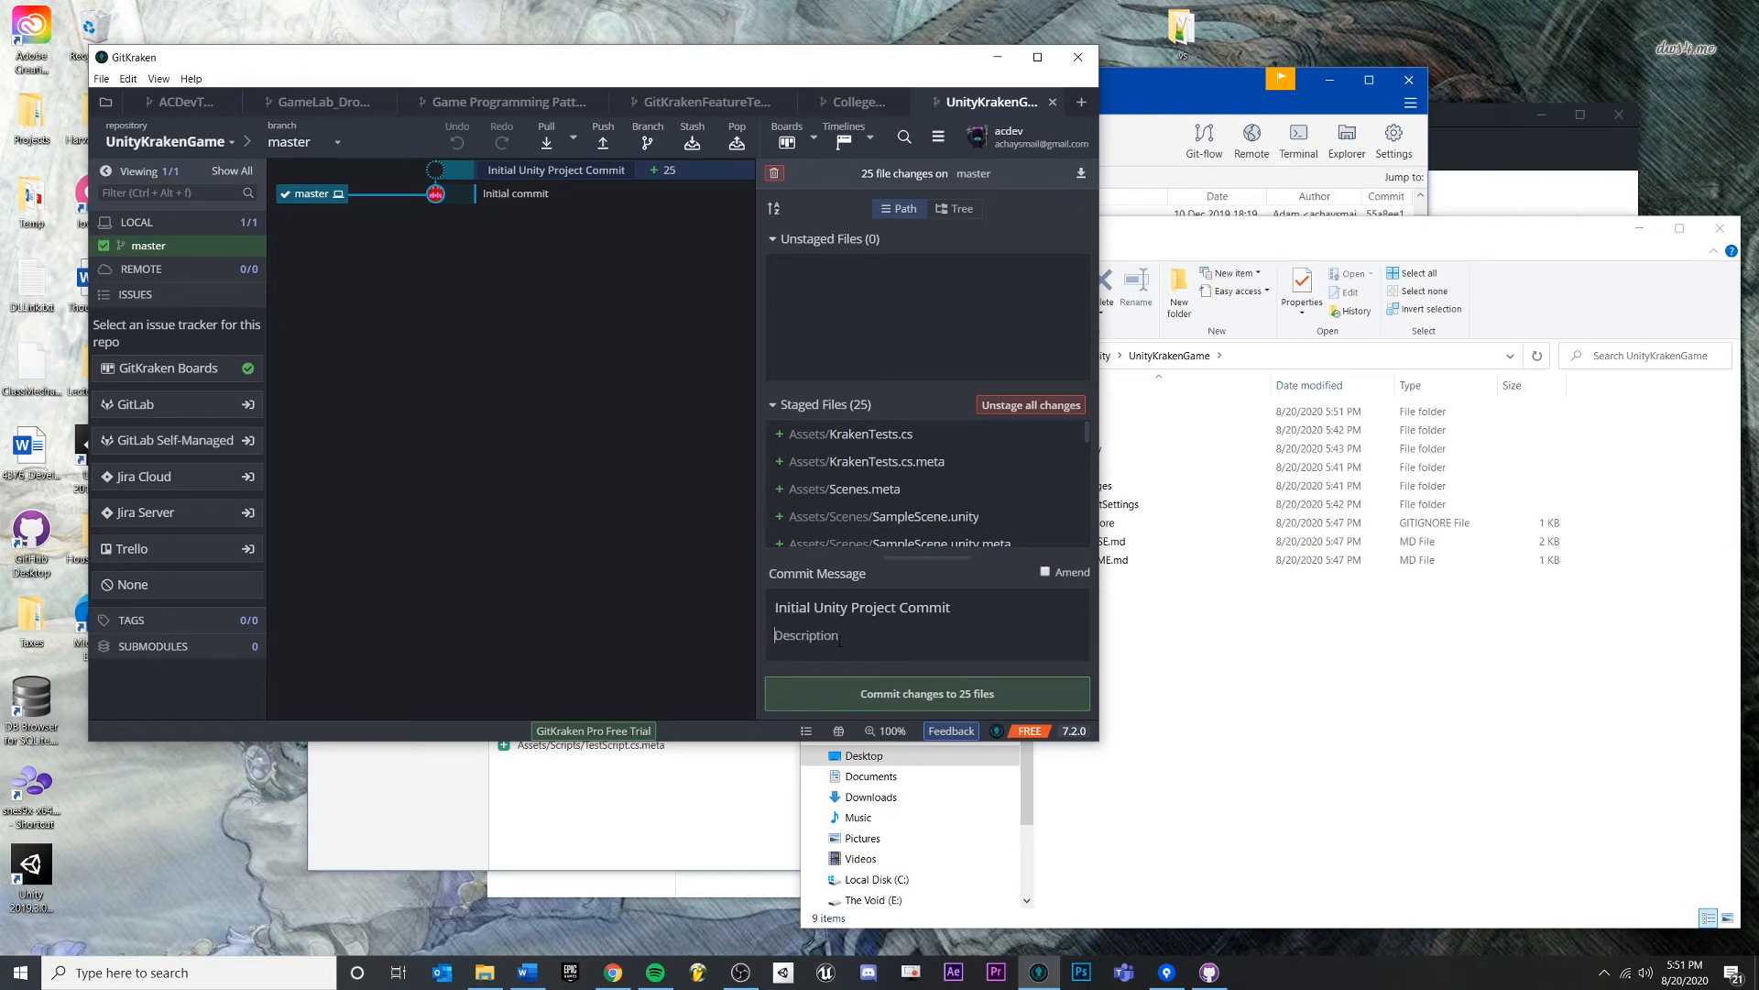
type("Storing all of our project files that ")
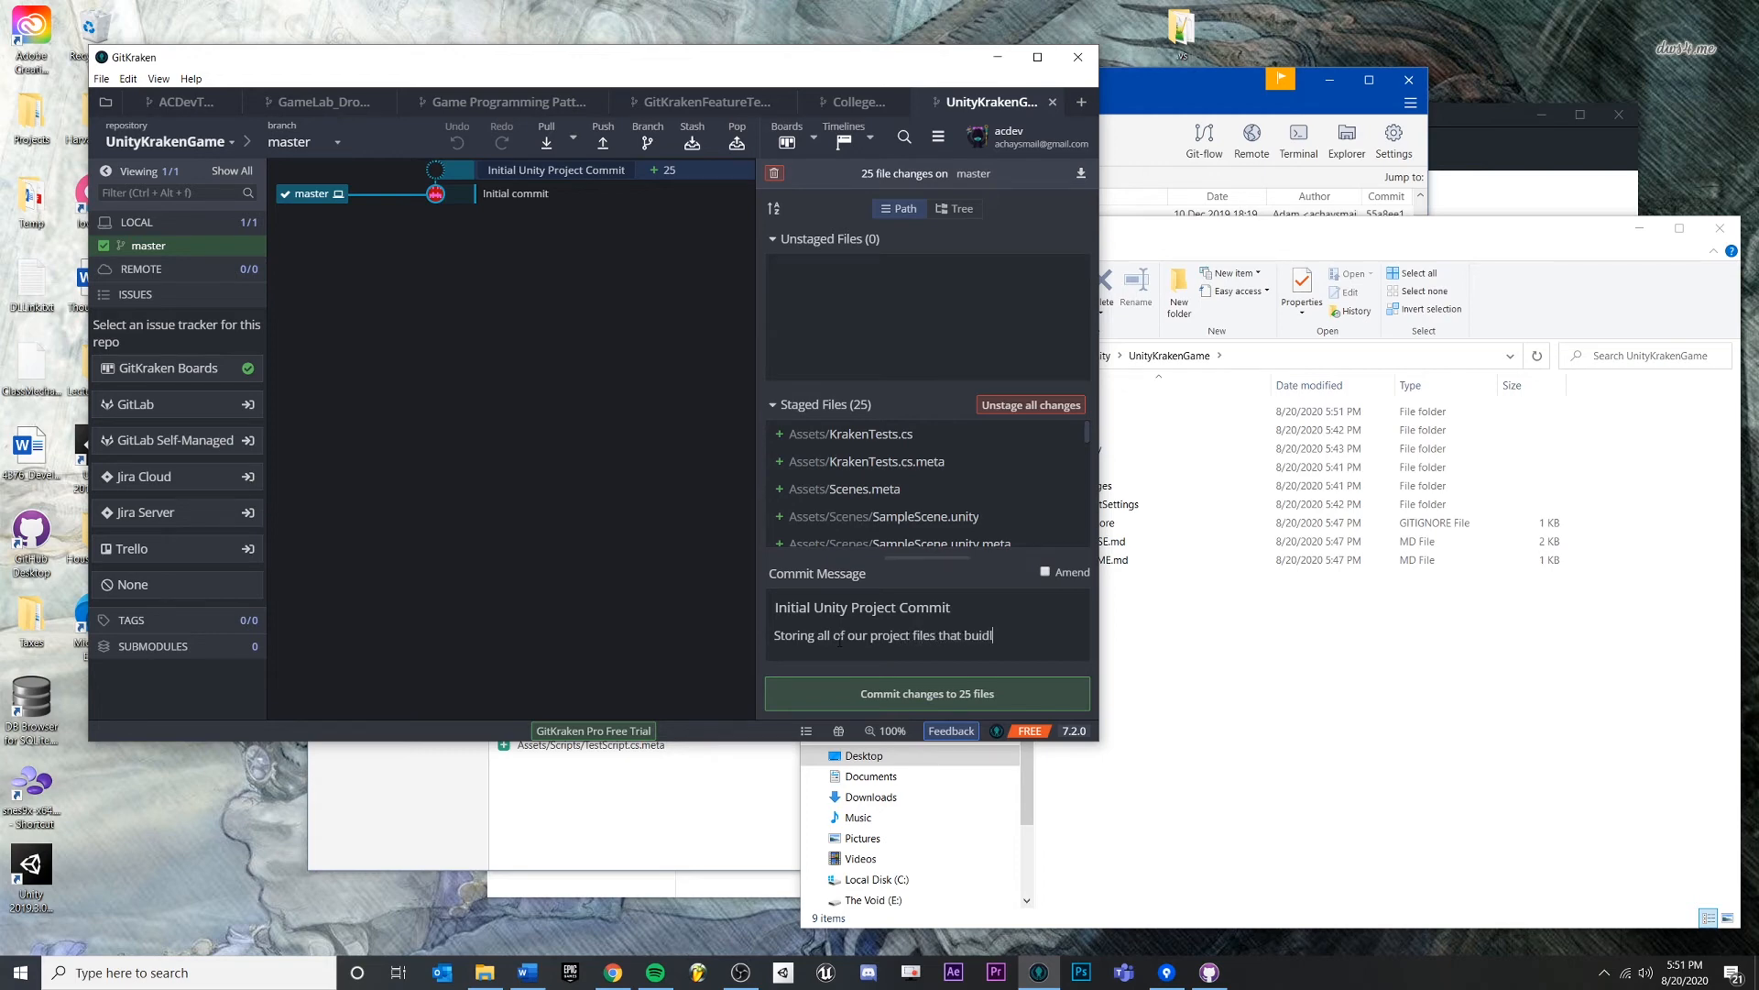
type("build out with our de")
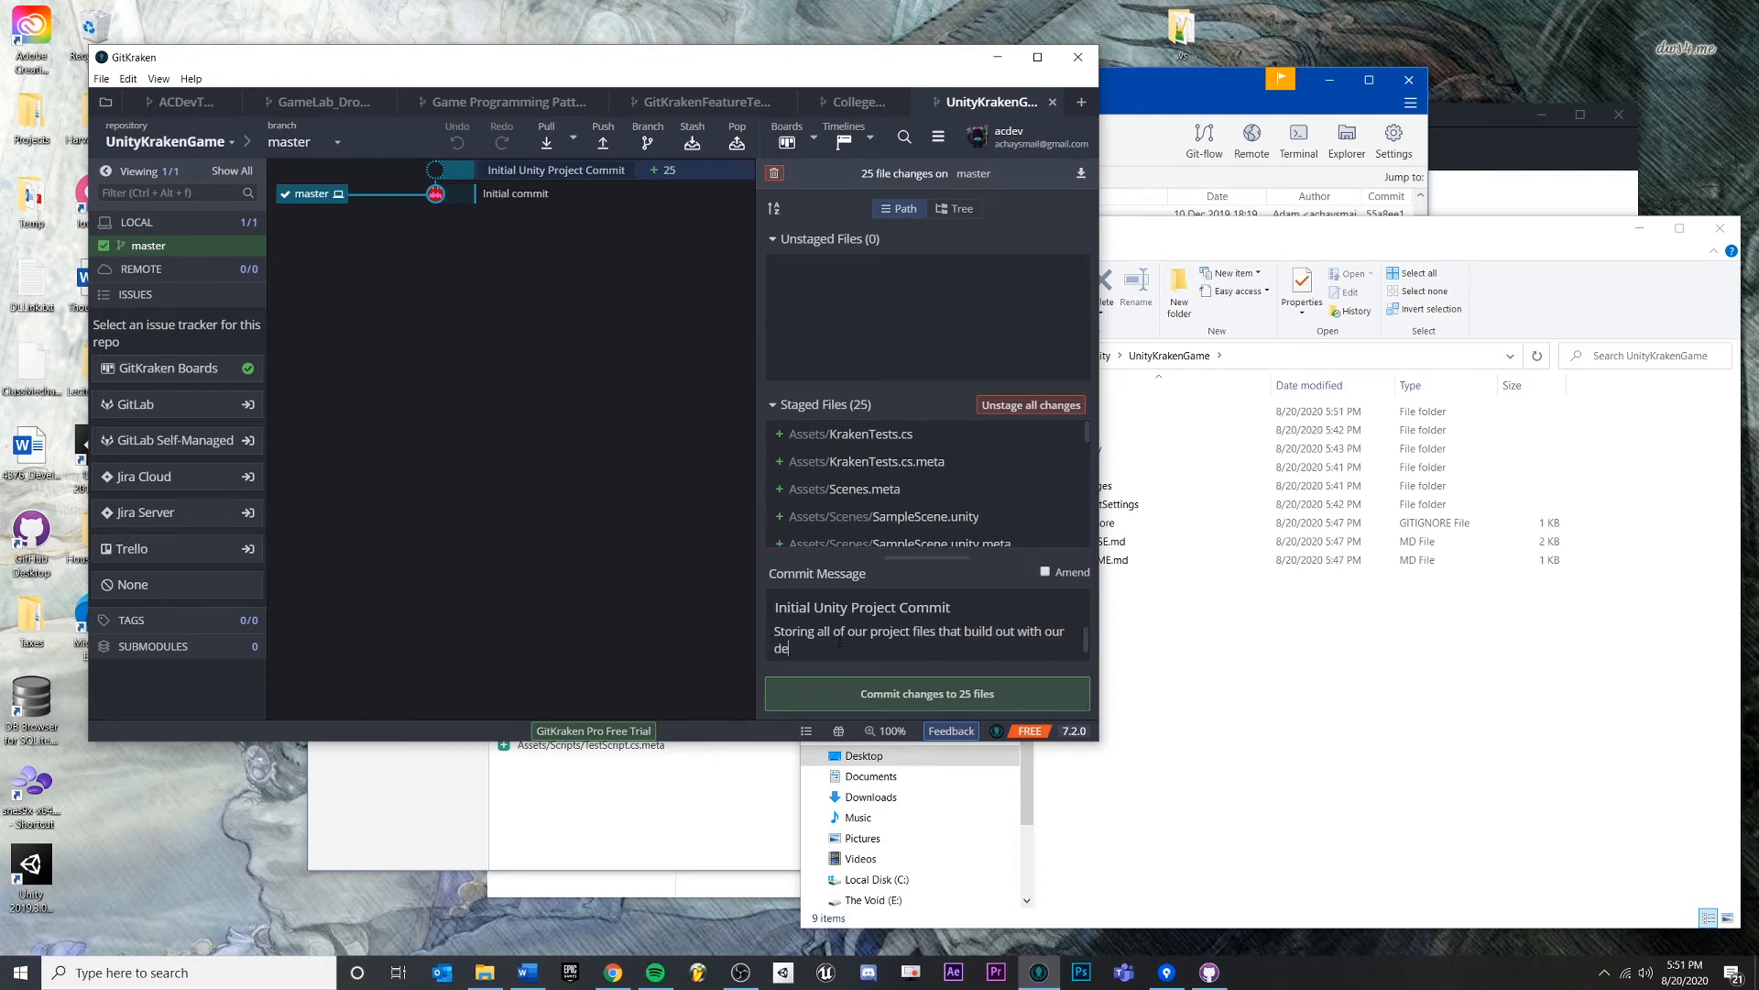
type("fault Unity project")
left_click(935, 693)
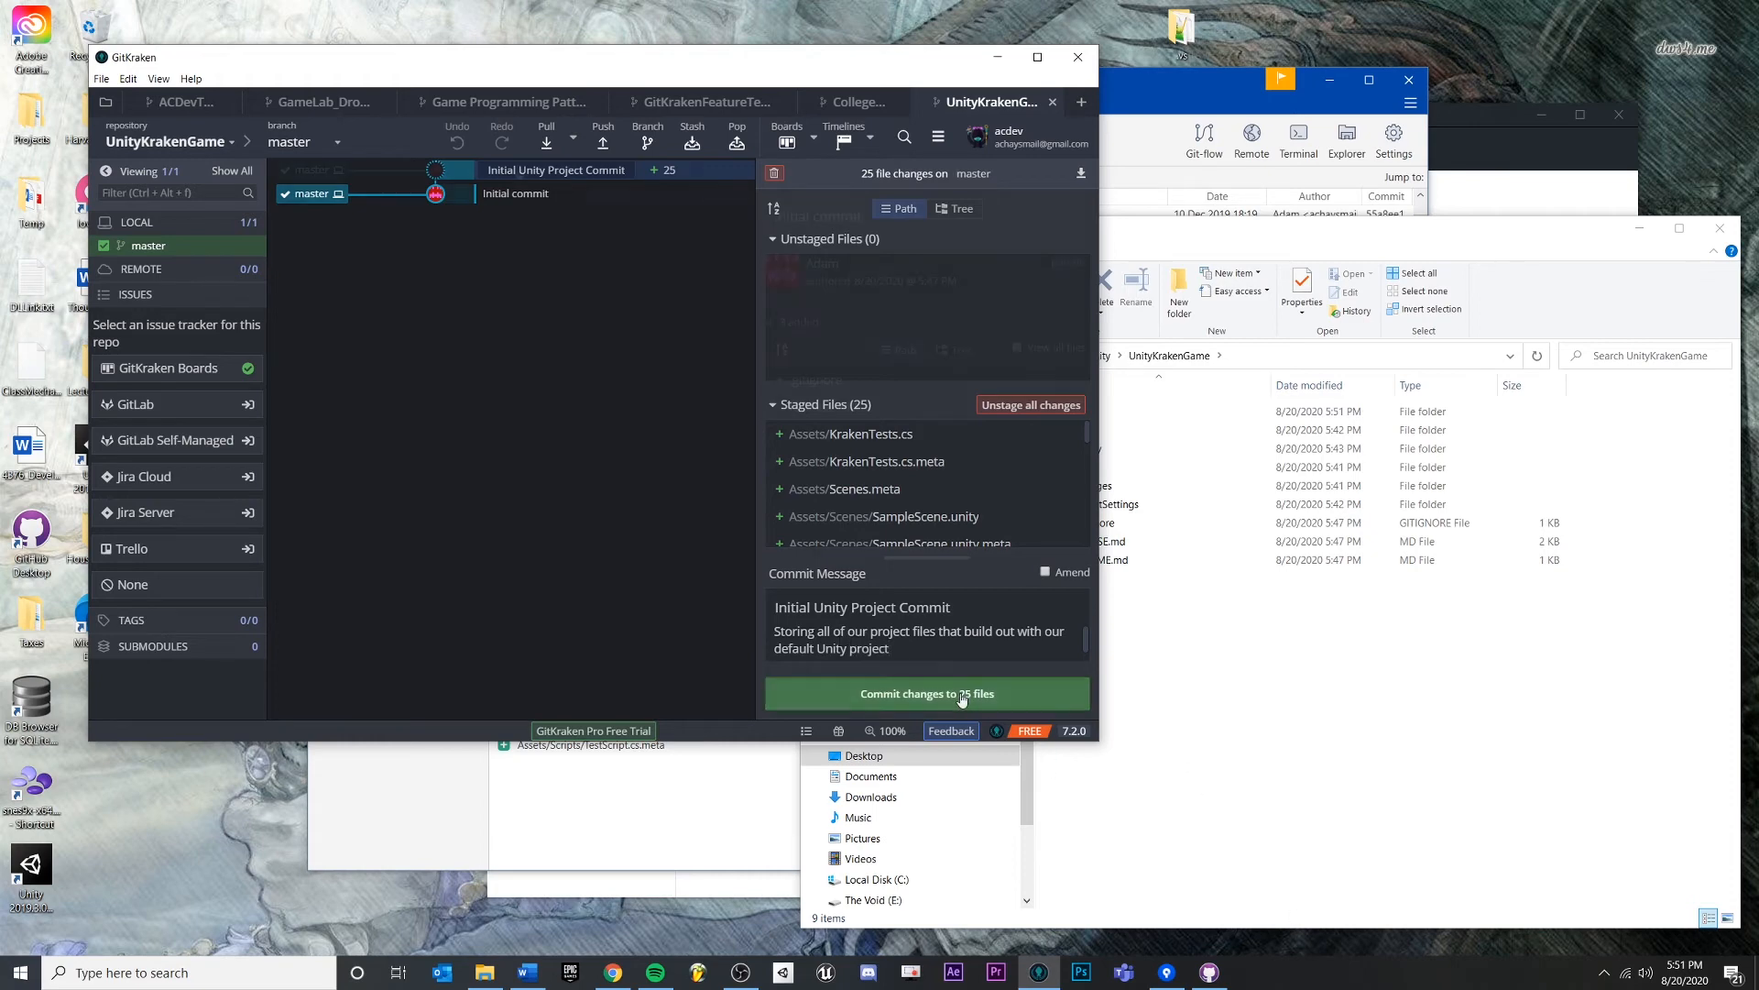
left_click(506, 191)
left_click(495, 171)
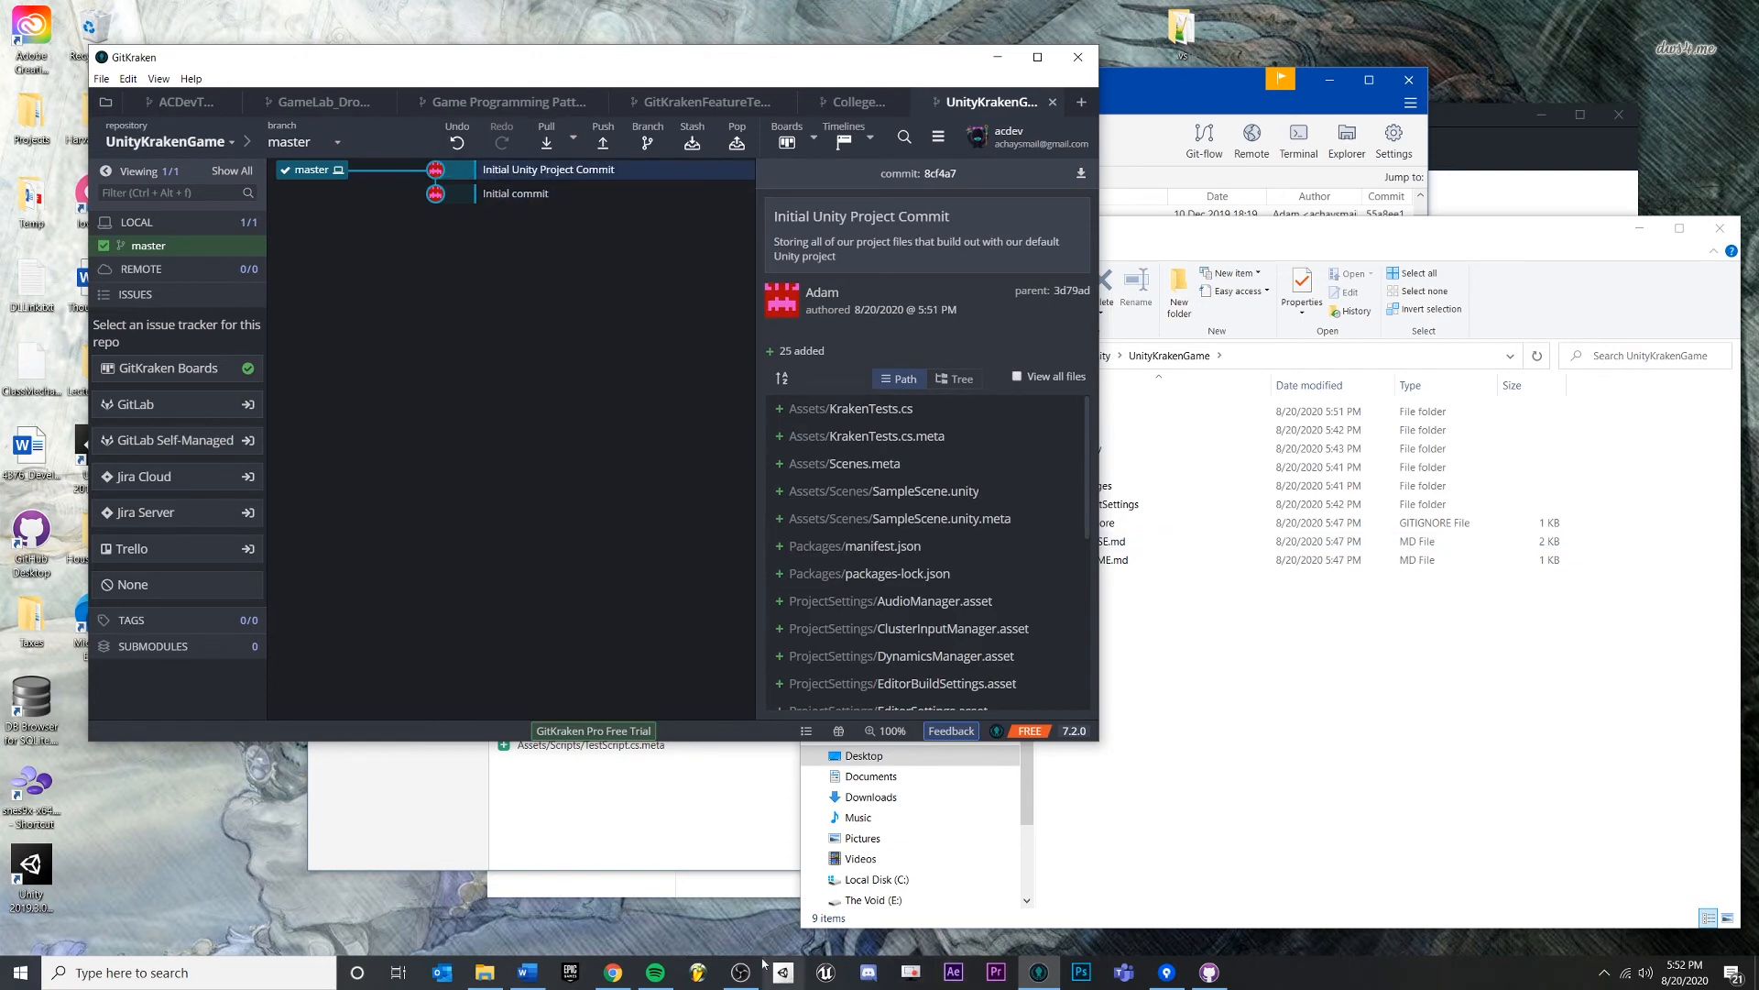
left_click(785, 973)
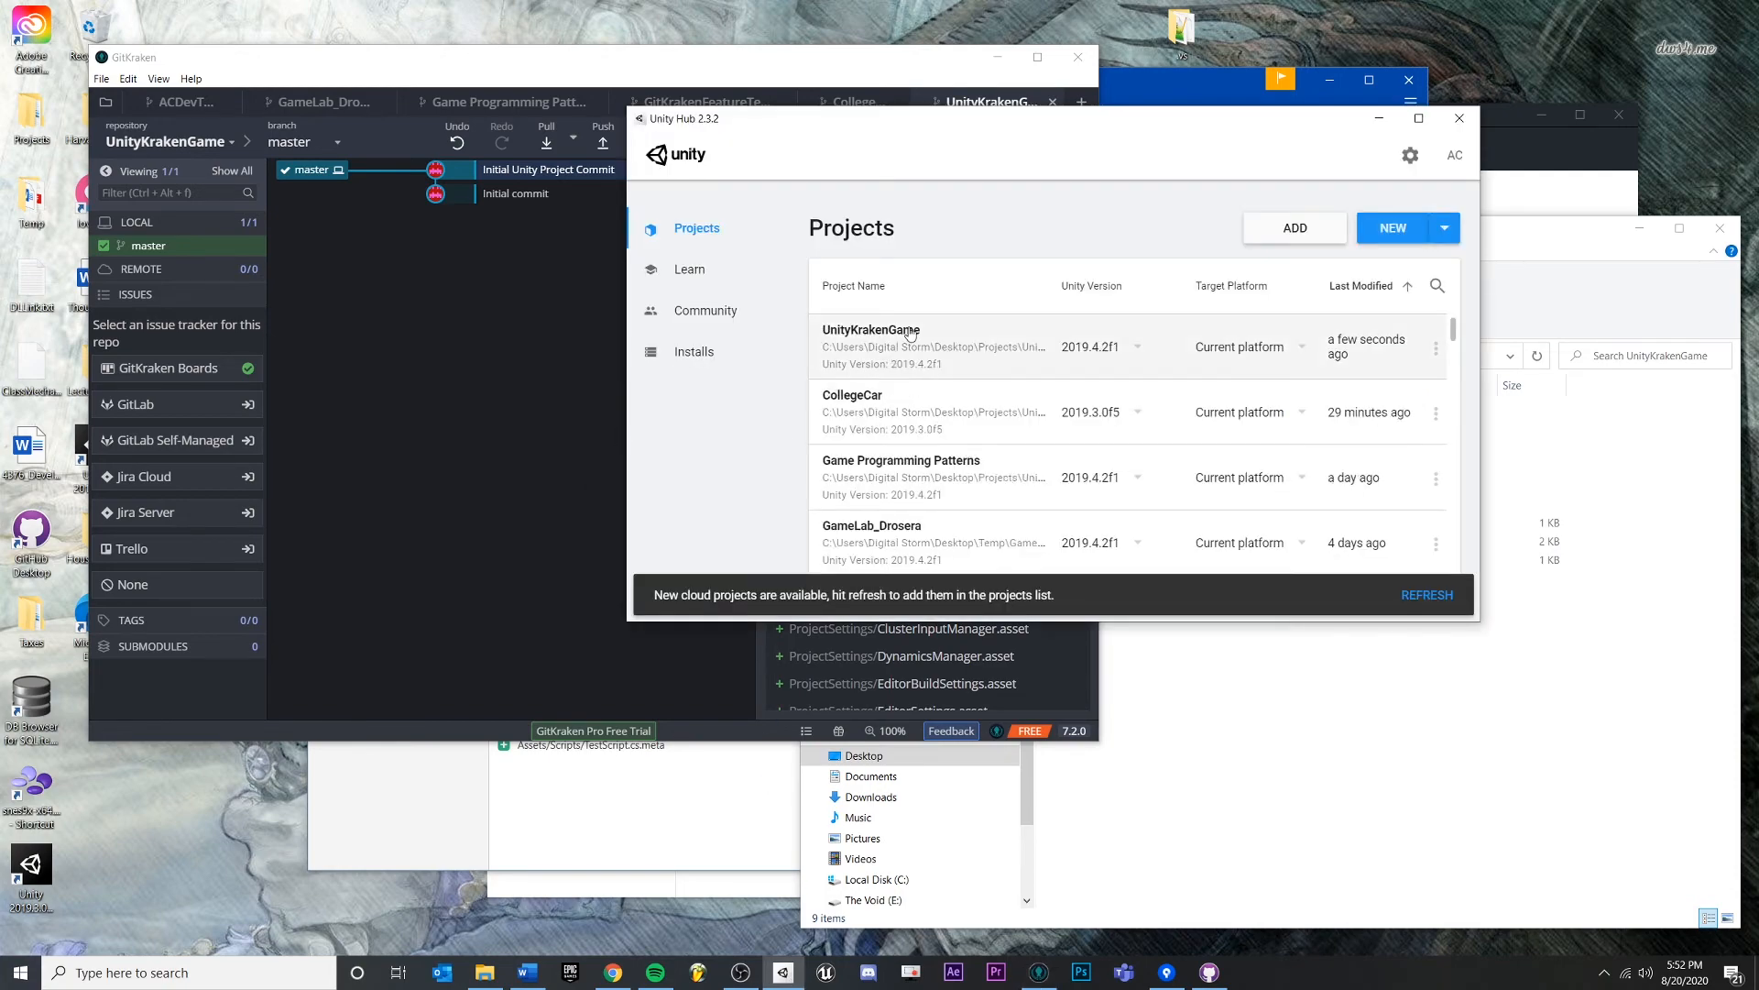
- Open UnityKrakenGame from Unity Hub and add a 3D Plane to SampleScene
left_click(910, 332)
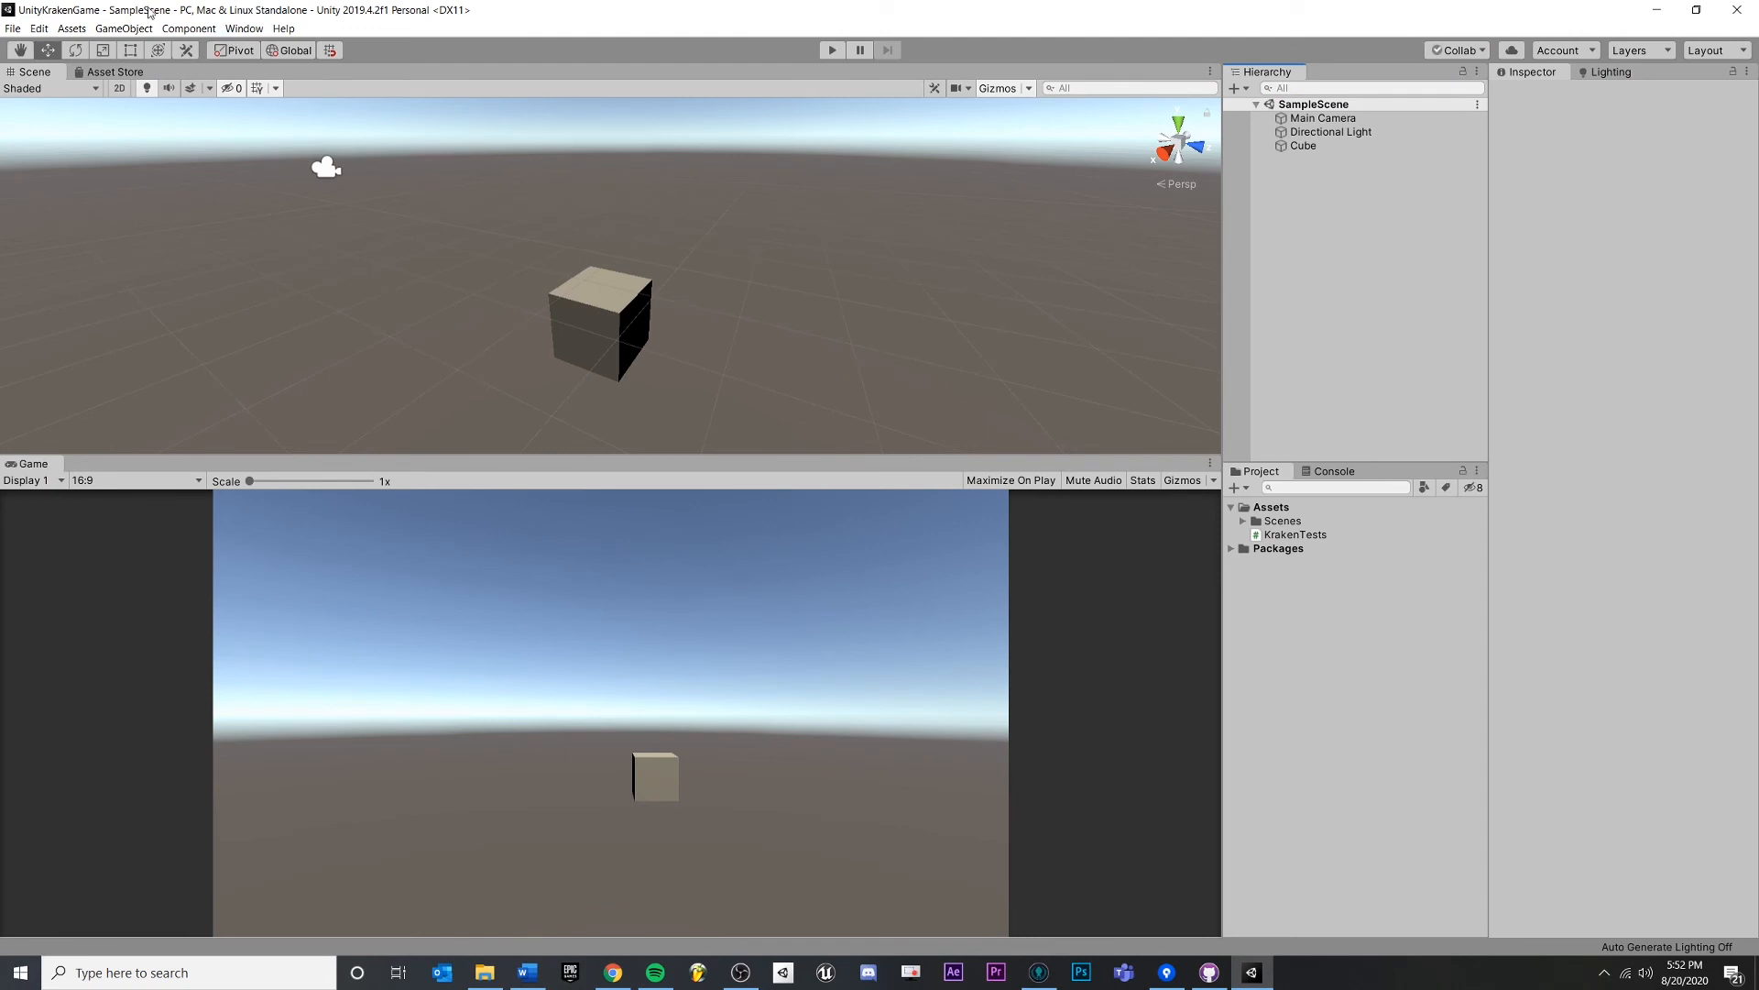
left_click(124, 28)
mouse_move(174, 81)
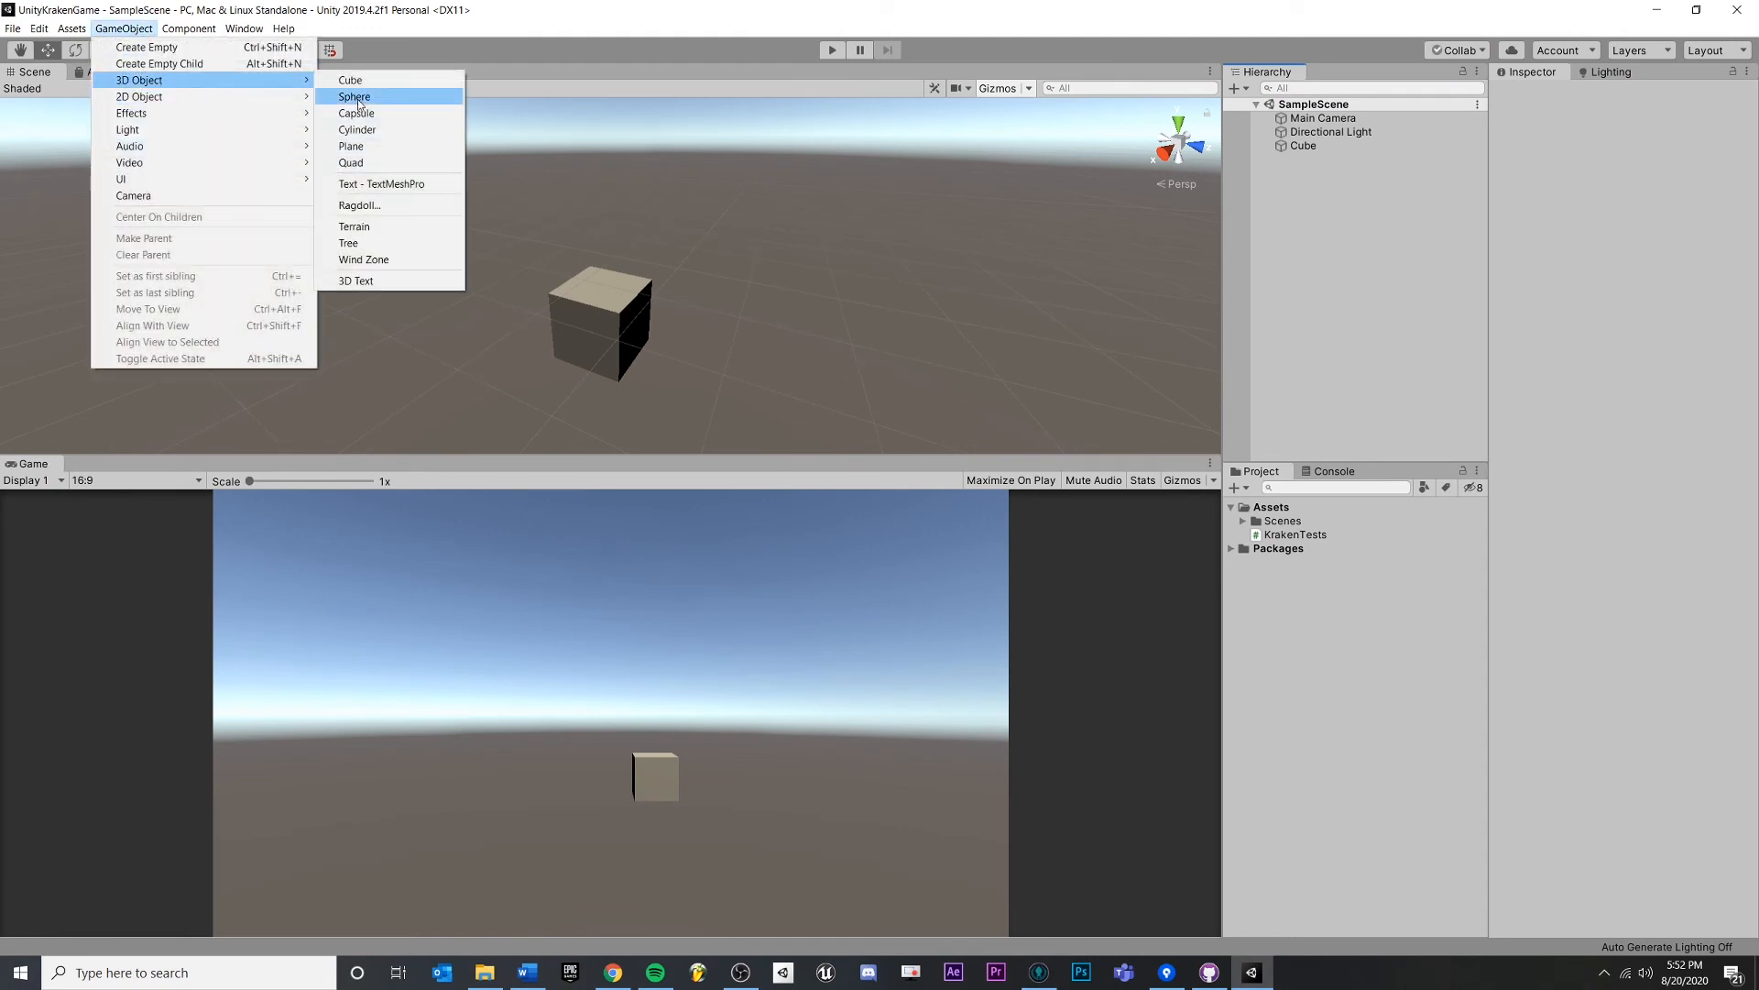
left_click(353, 147)
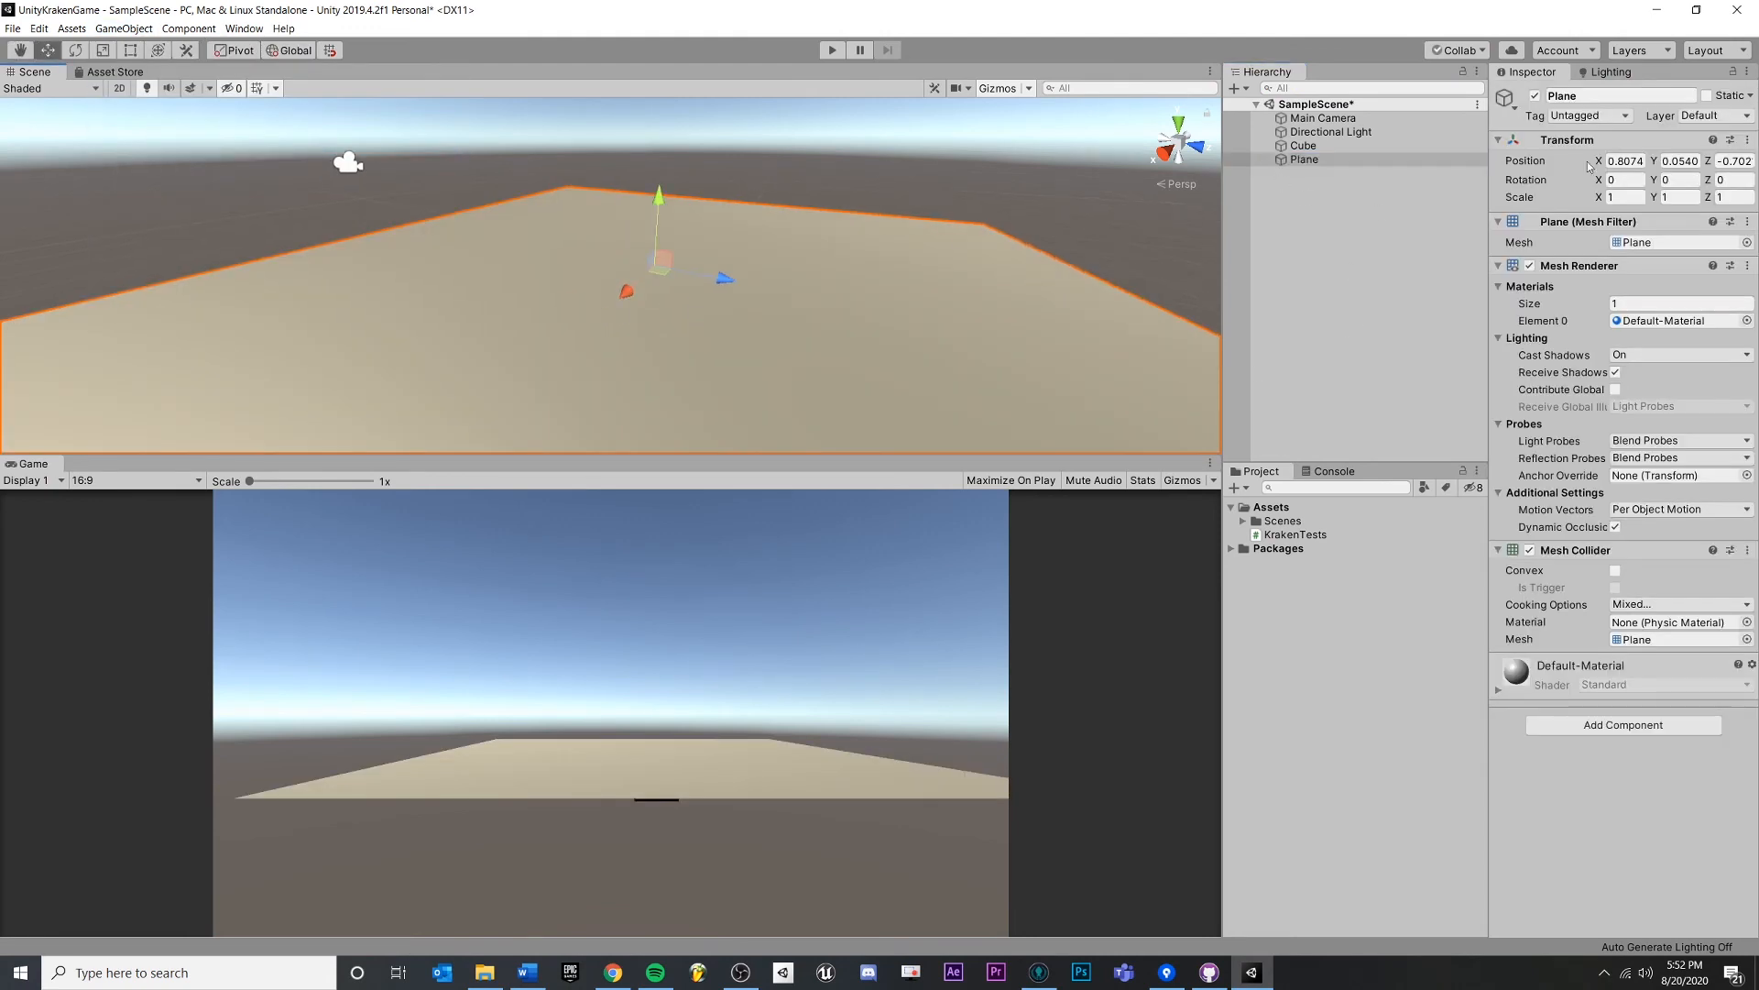
left_click_drag(1590, 166, 1650, 166)
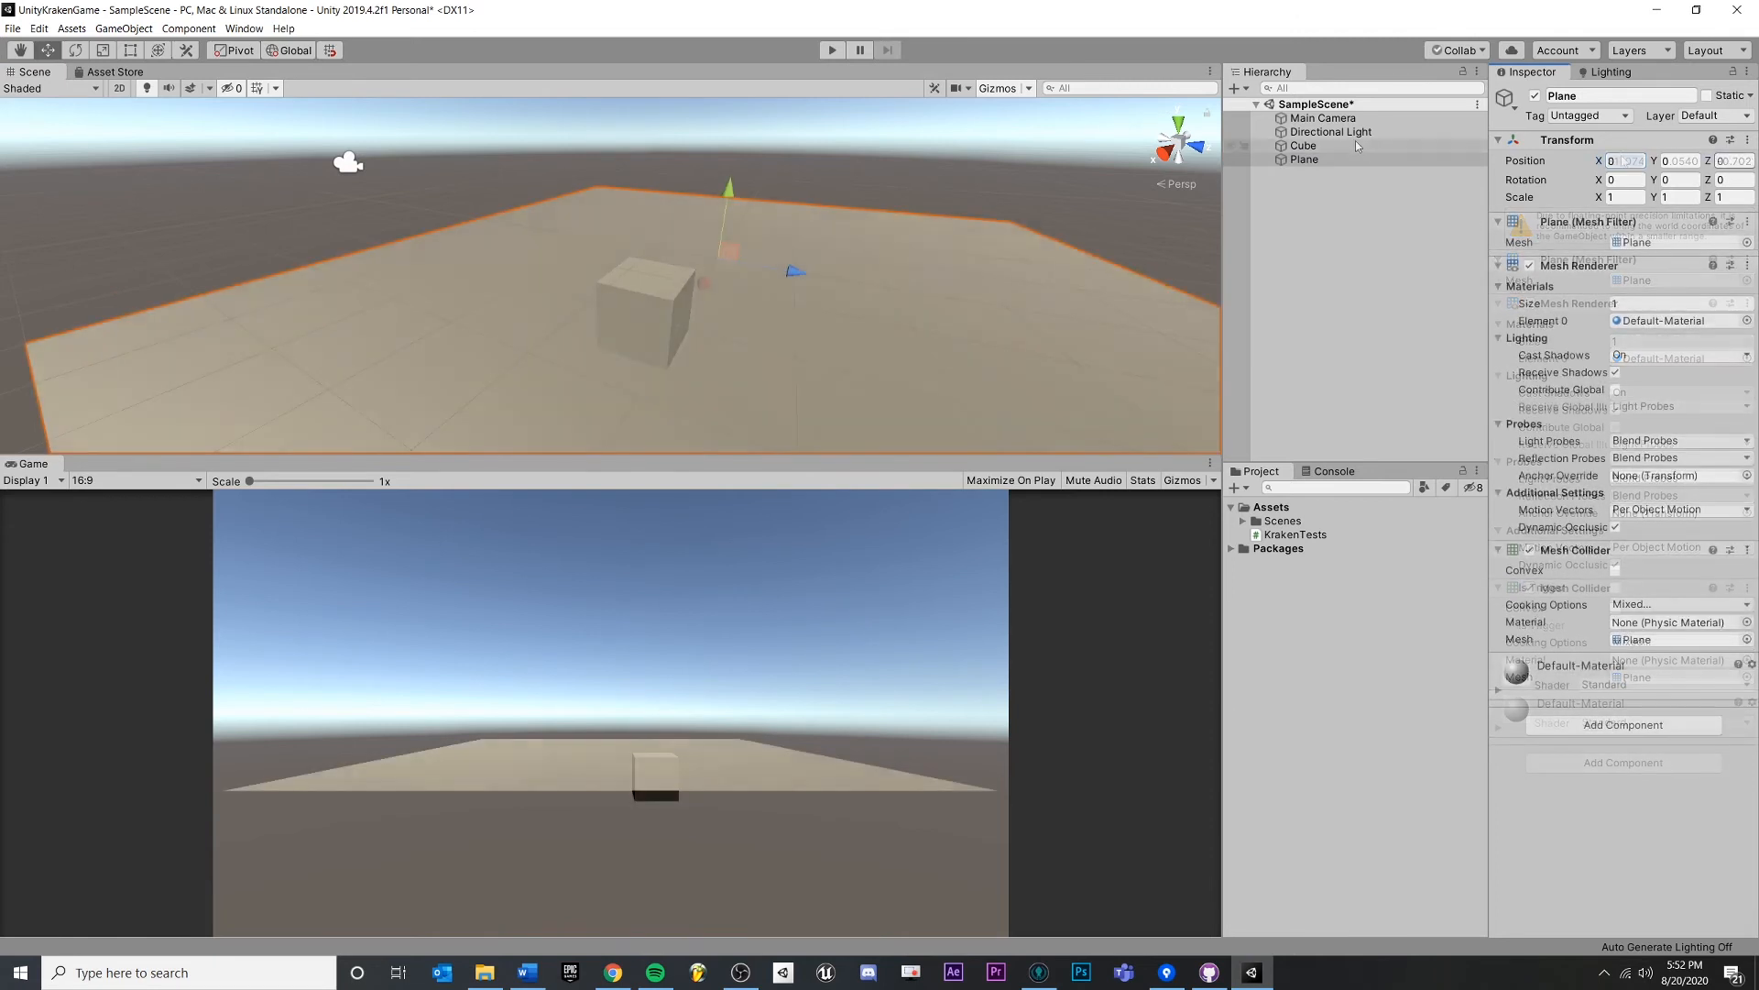
- Set the Cube's position to 0, 0.5, 0 so it rests on the plane
left_click(1357, 146)
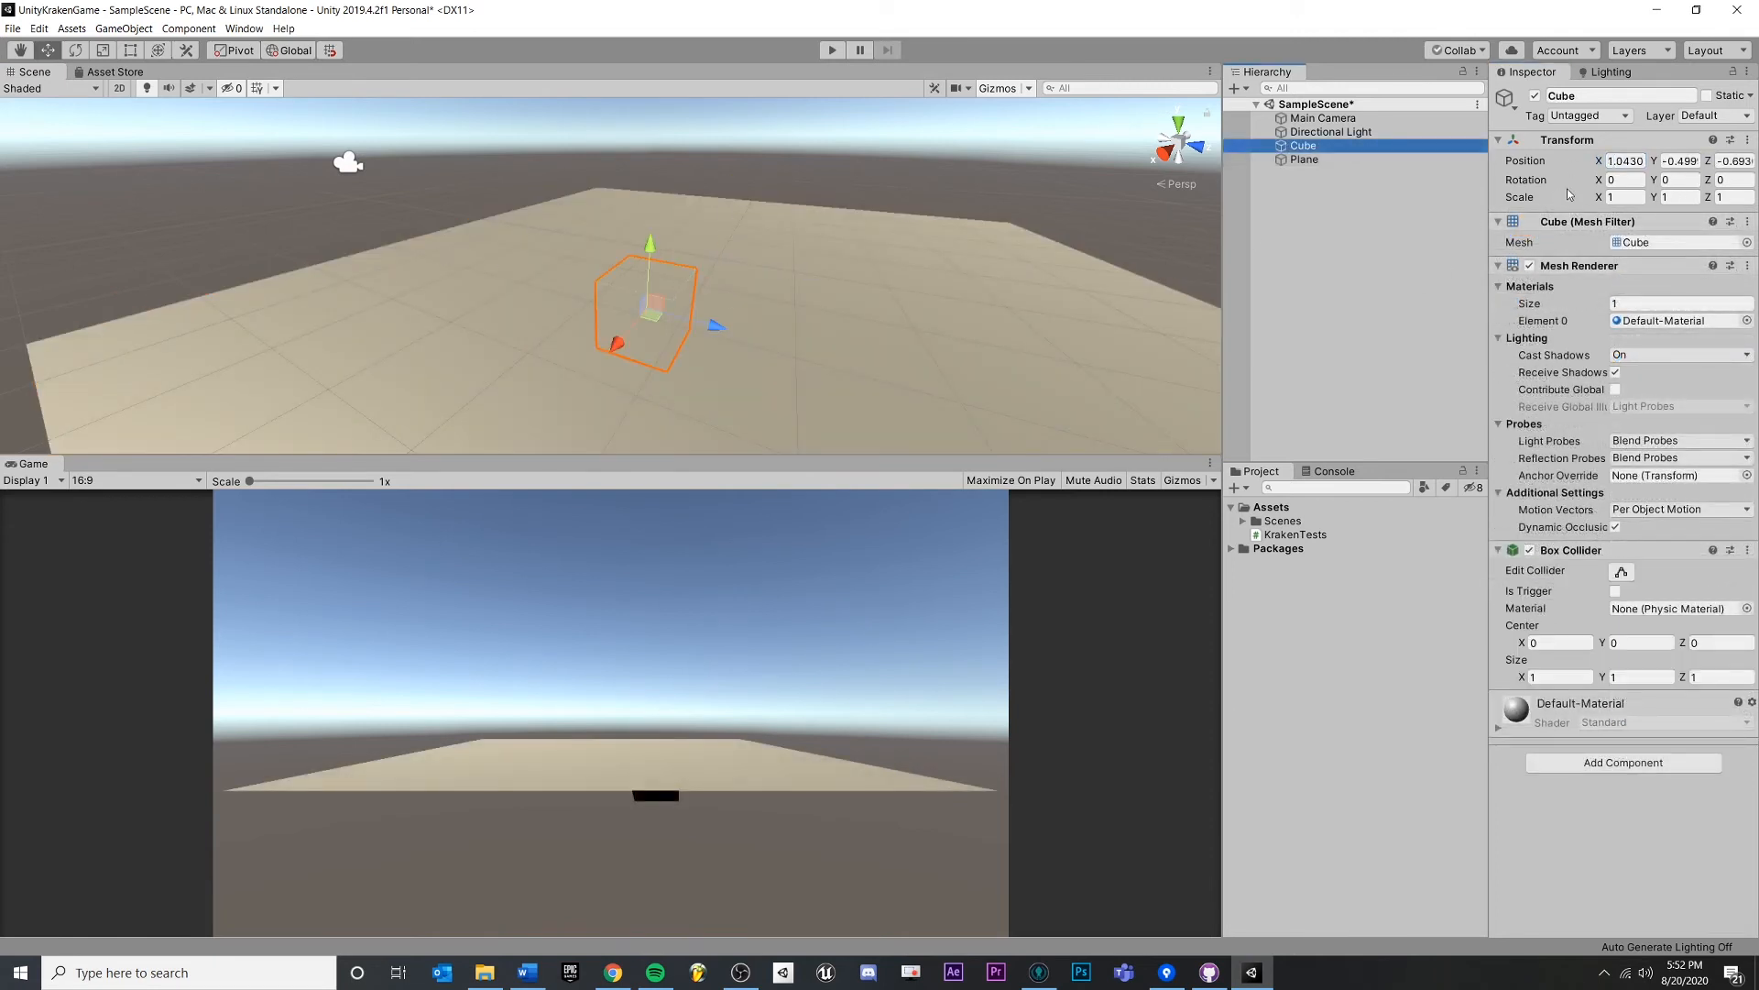
left_click(1638, 162)
type("0")
key("Tab")
type("0")
key("Tab")
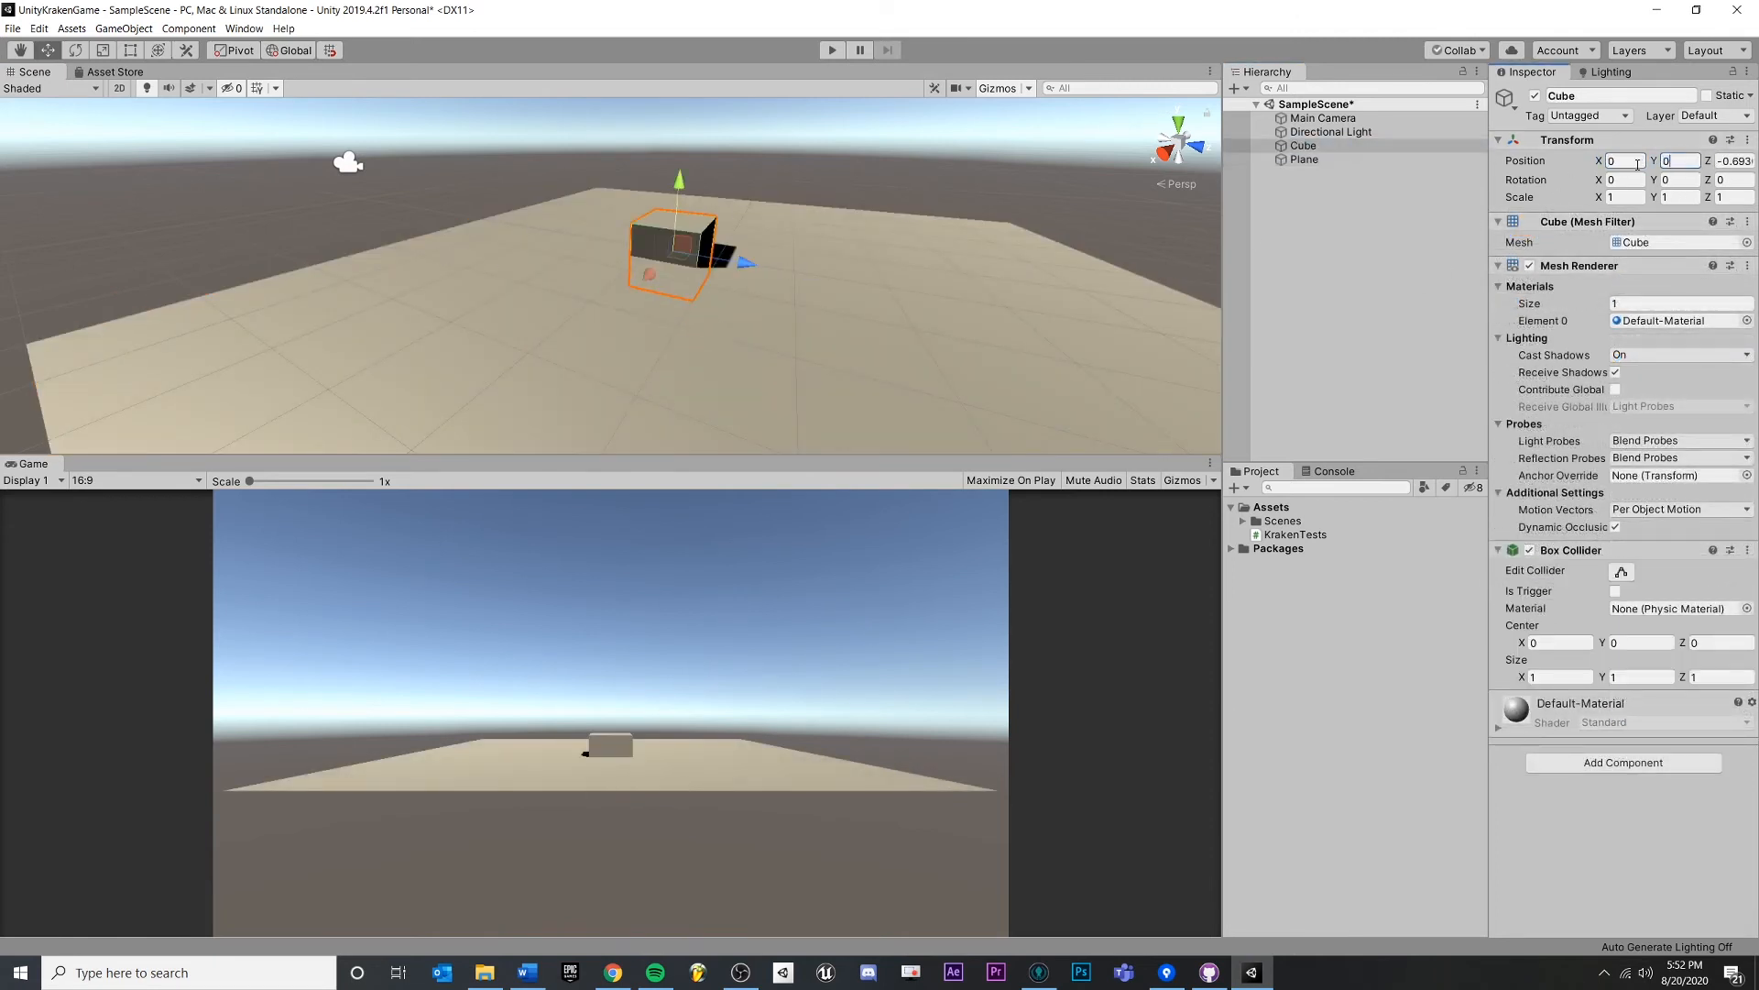
type("0")
left_click_drag(730, 195, 746, 273)
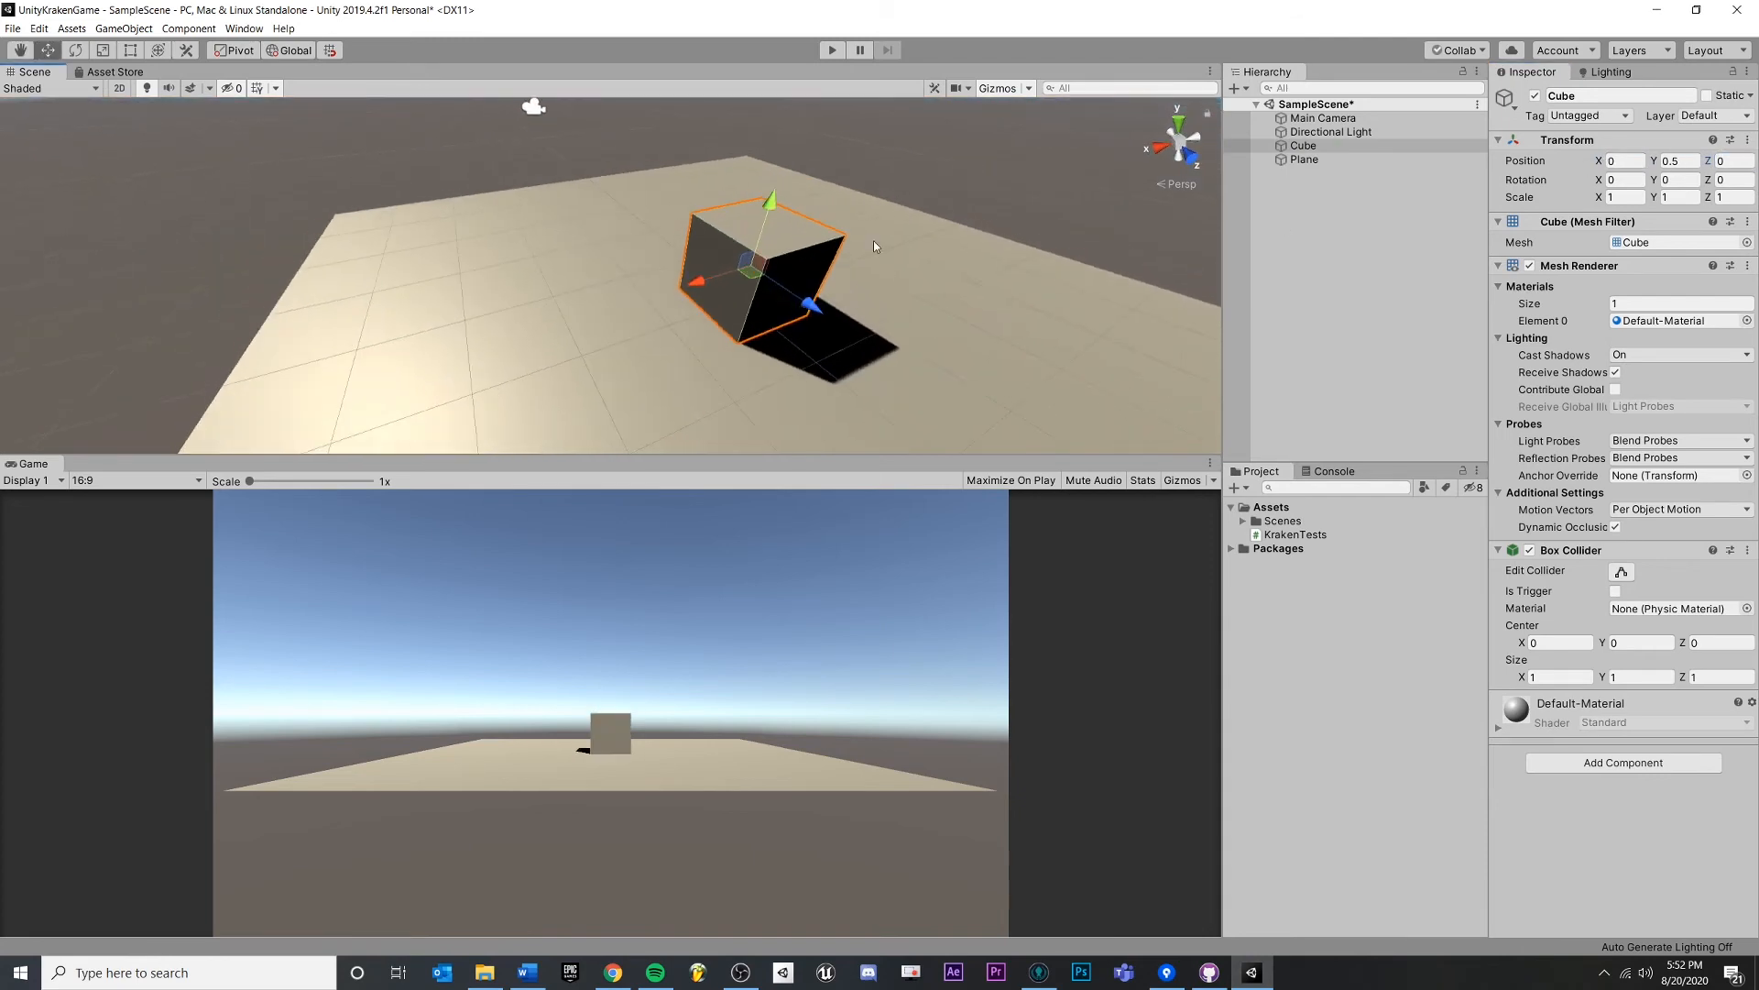
- Save SampleScene with Ctrl+S and close the Unity editor
left_click_drag(872, 240, 790, 252)
scroll(790, 252, "down", 4)
left_click_drag(817, 191, 772, 247)
key("ctrl+s")
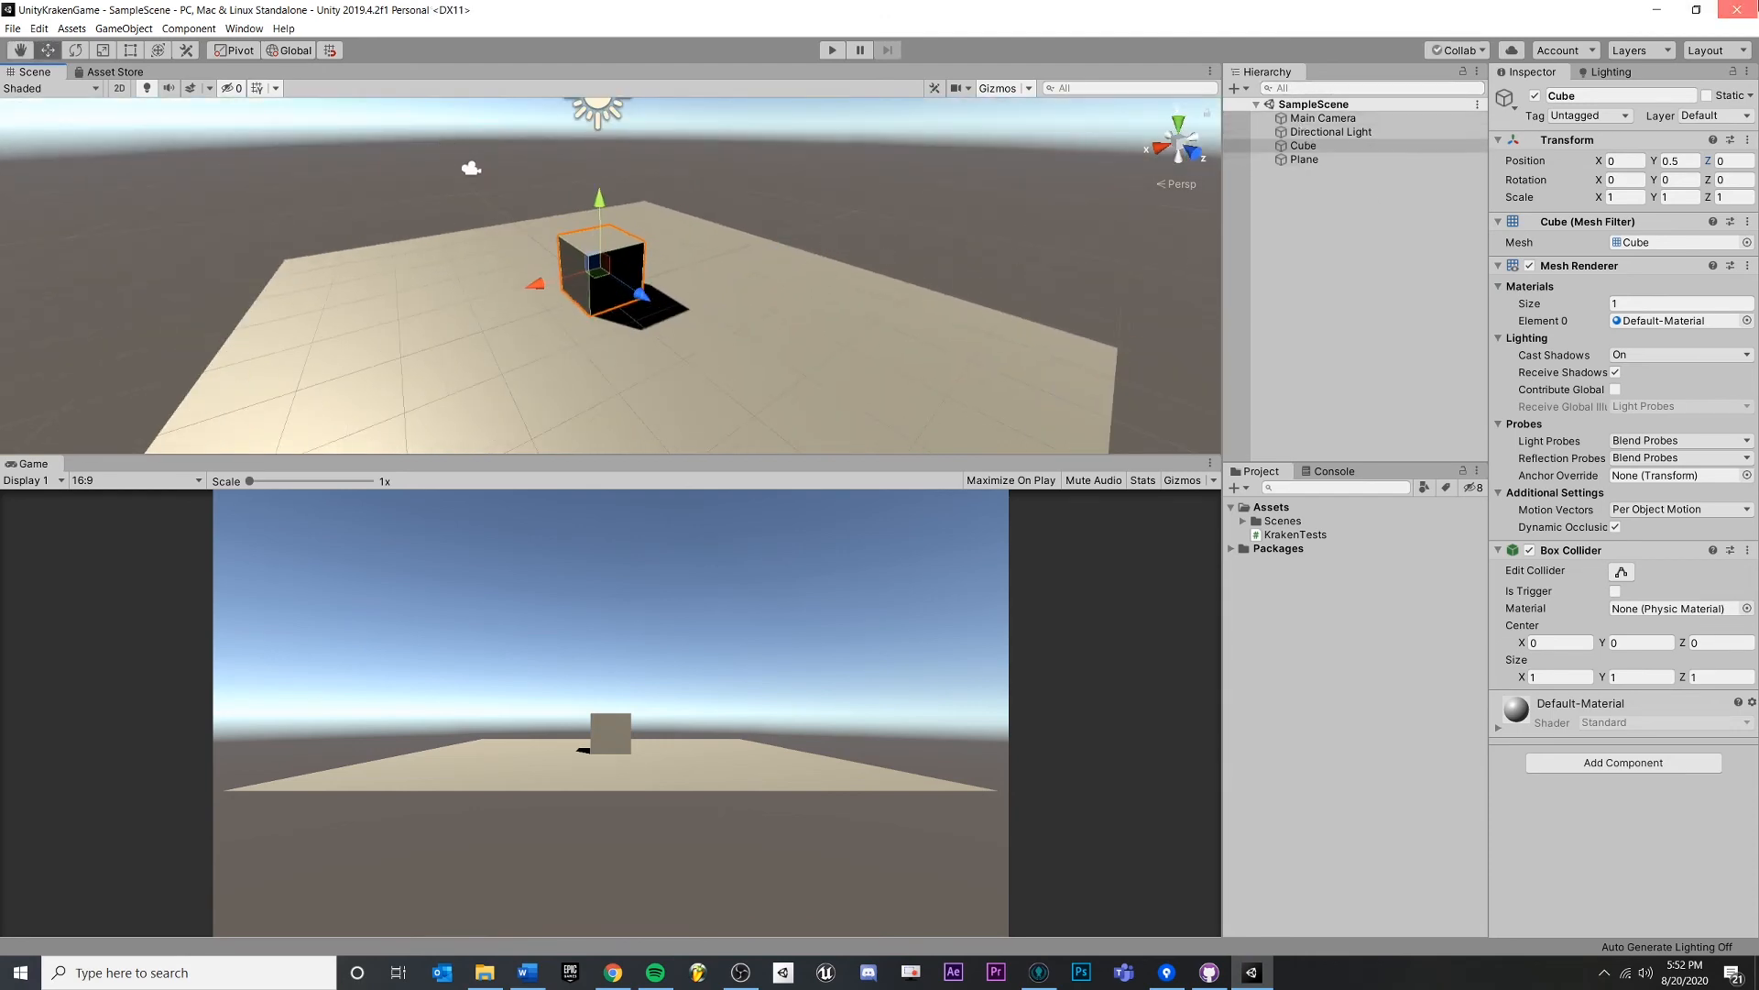
left_click(1739, 9)
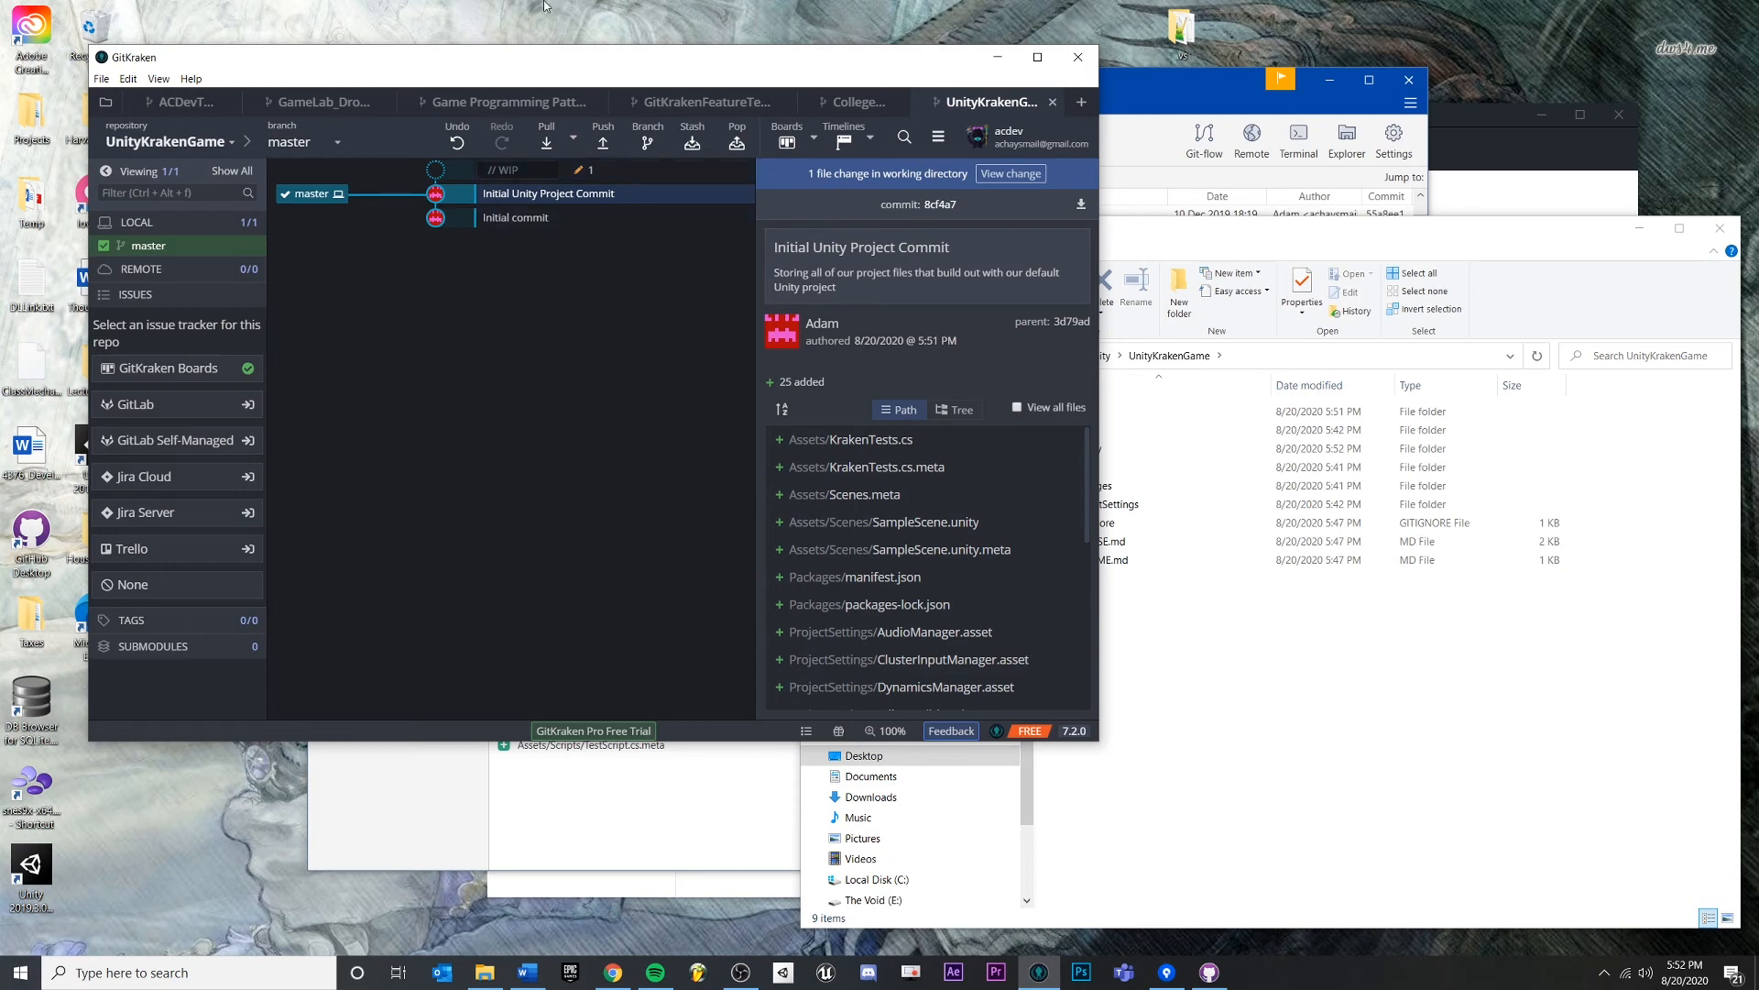
- Stage SampleScene.unity and commit it with the summary 'Added a Floor to the scene'
left_click(621, 172)
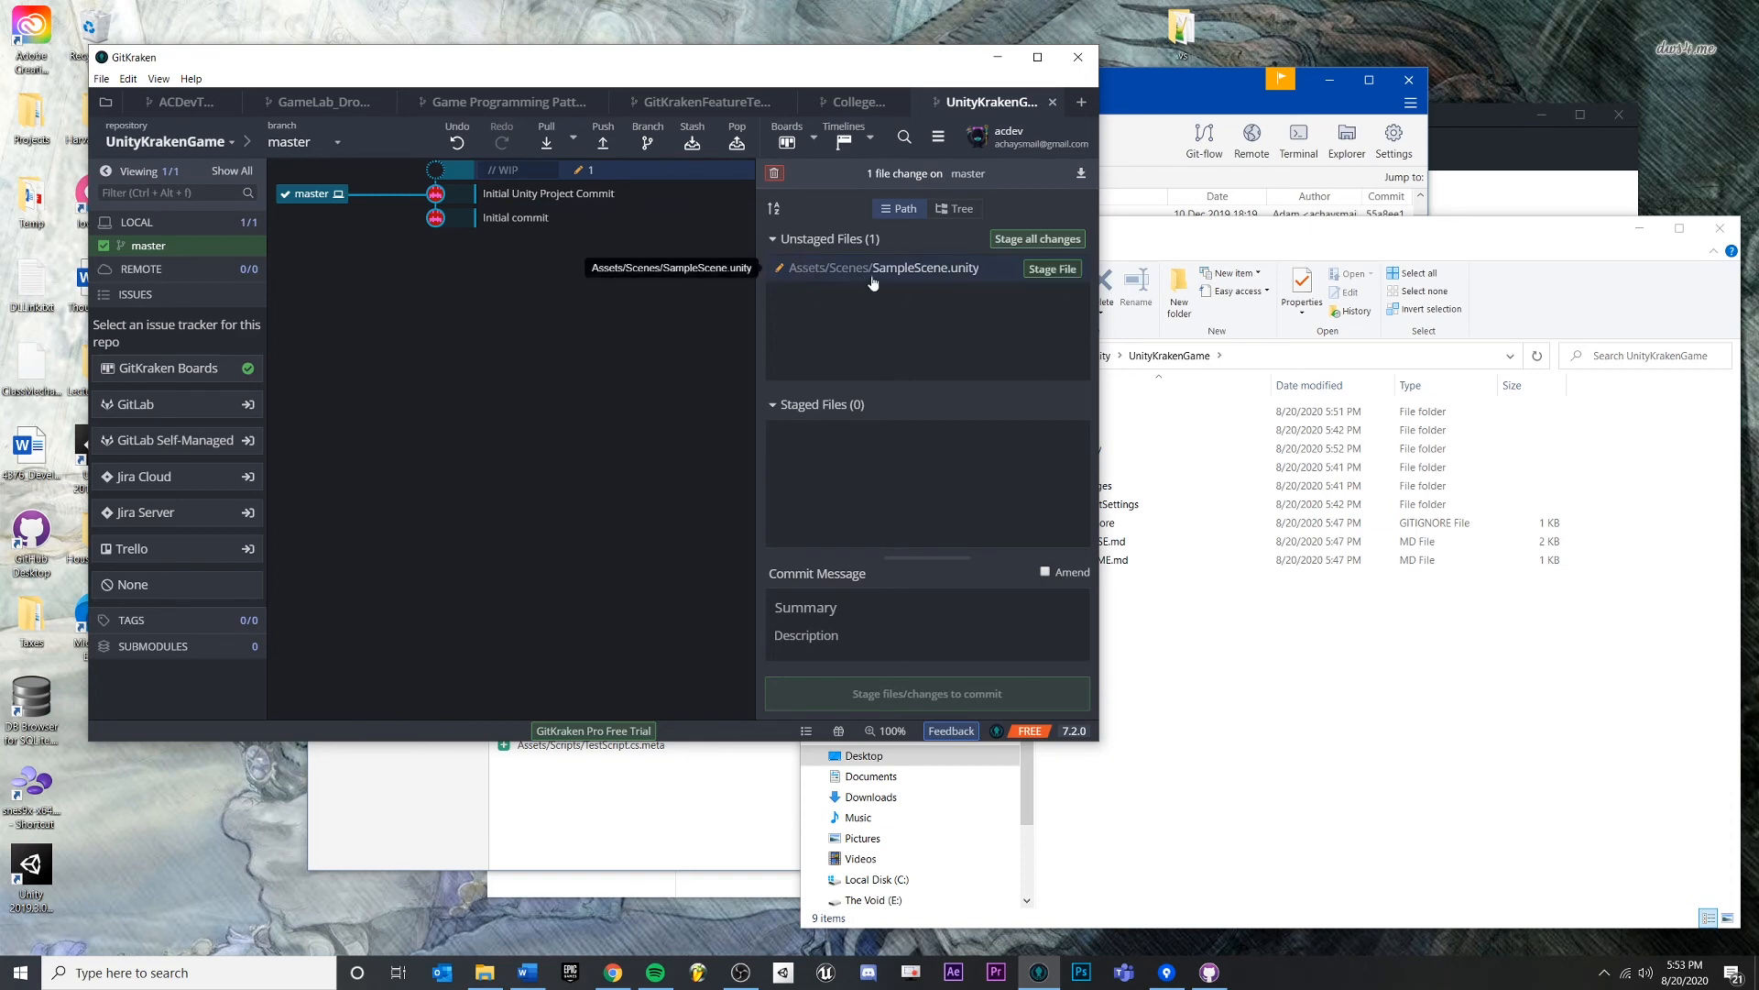
left_click(1048, 266)
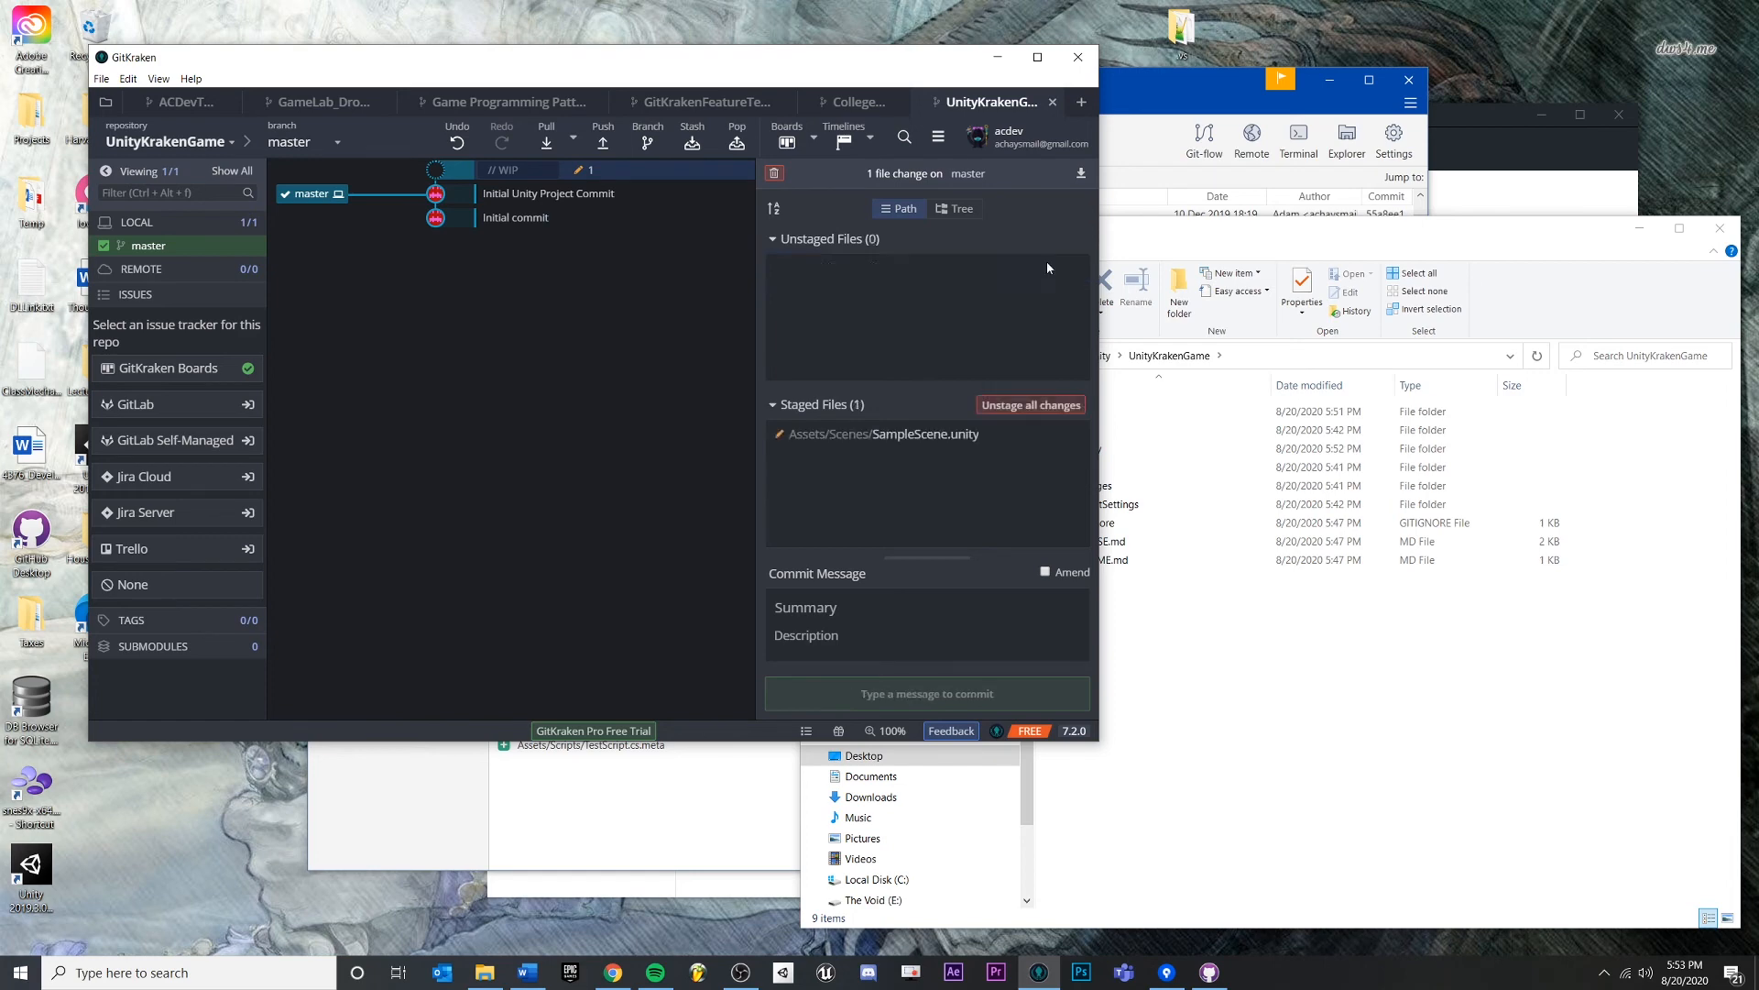
left_click(861, 610)
type("Added a Floor to the scene")
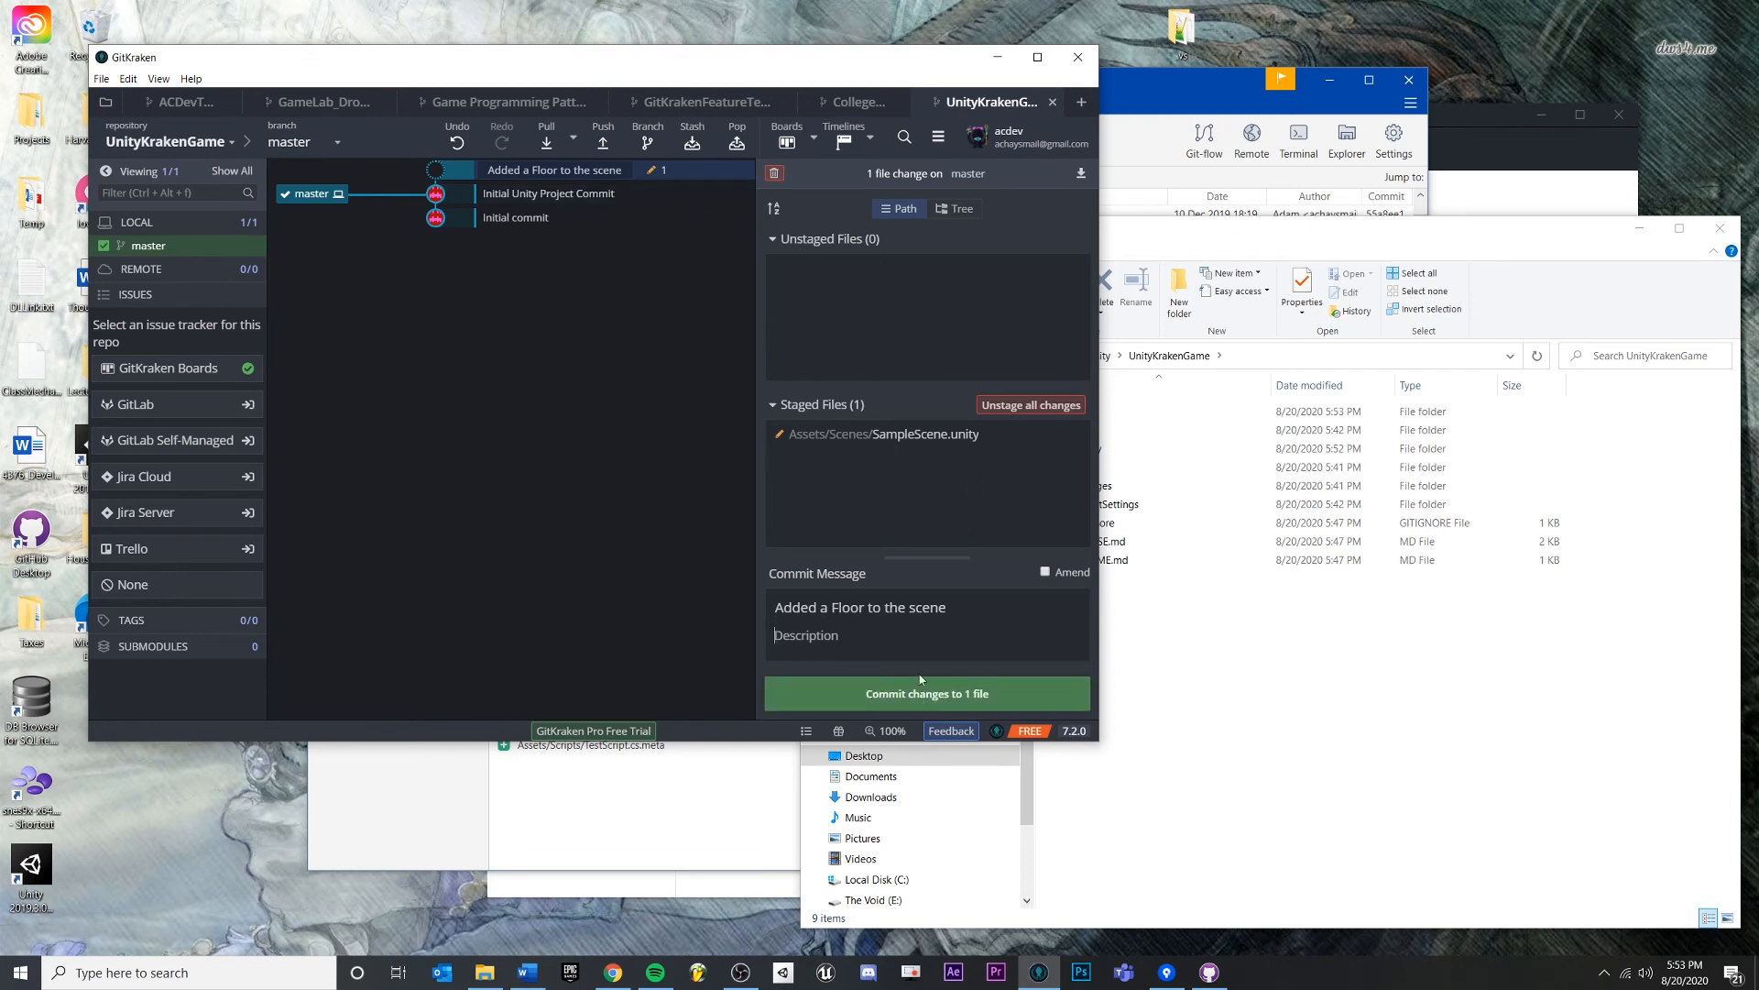
left_click(968, 699)
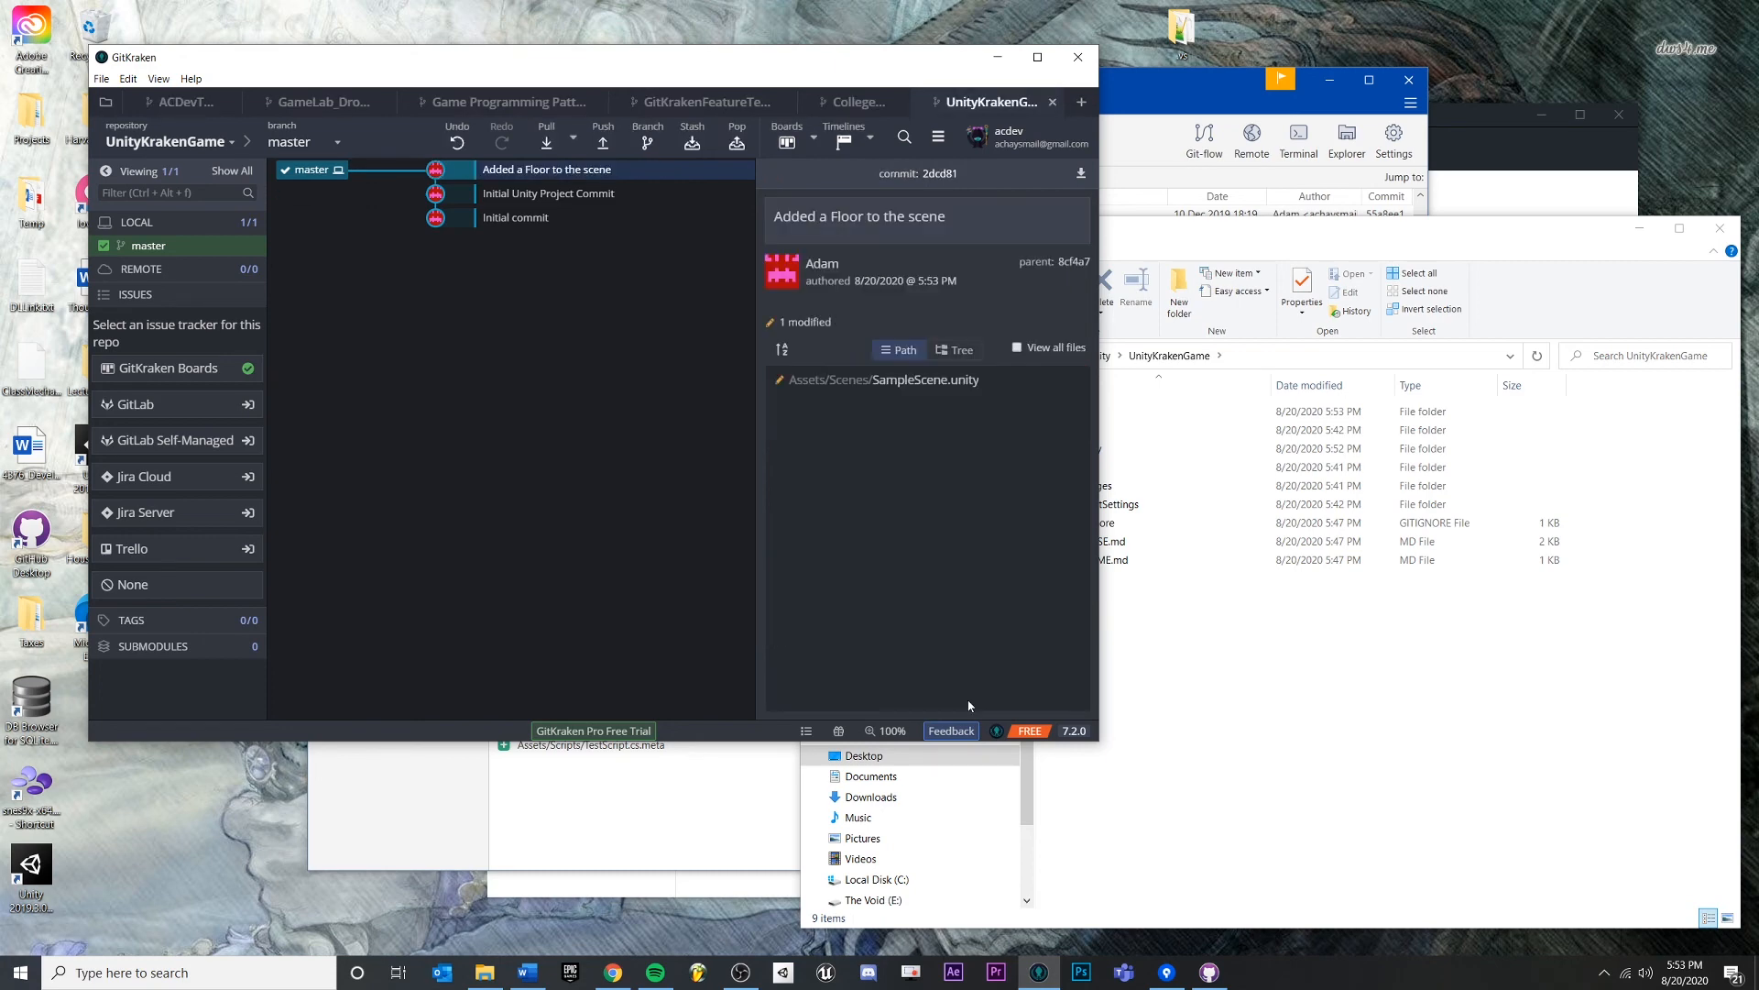
left_click(527, 194)
left_click(518, 218)
left_click(525, 196)
left_click(539, 174)
left_click(169, 104)
scroll(622, 553, "down", 5)
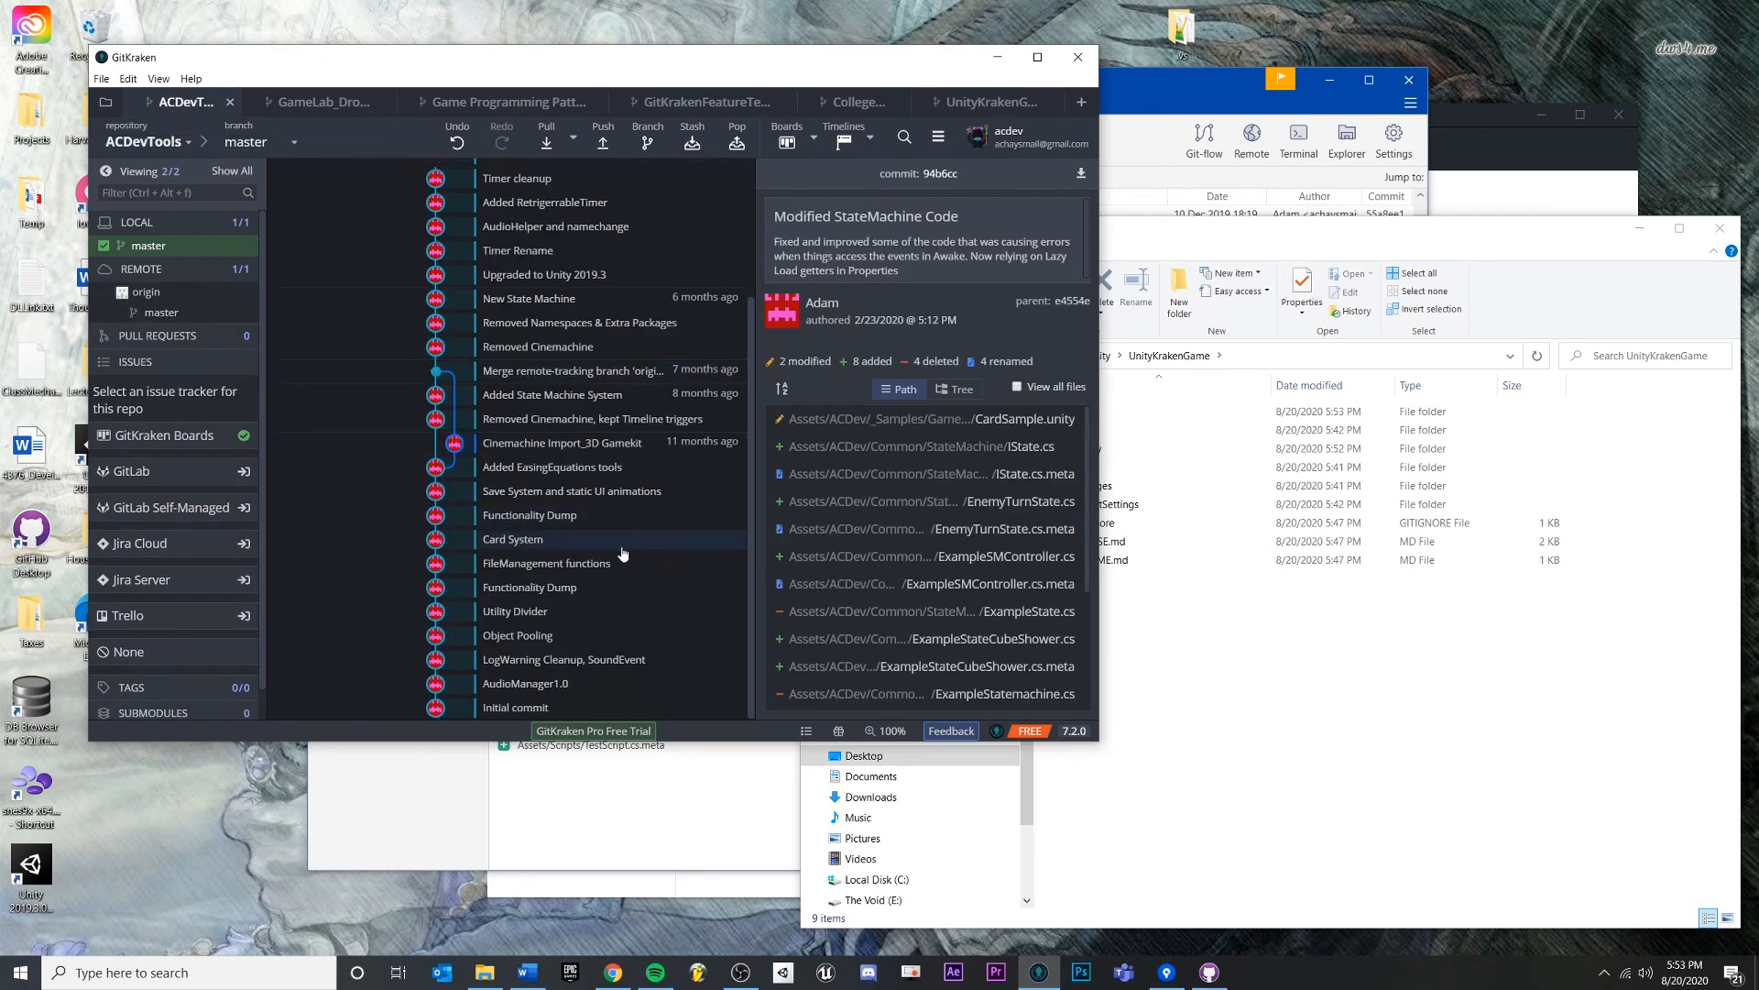
left_click(532, 539)
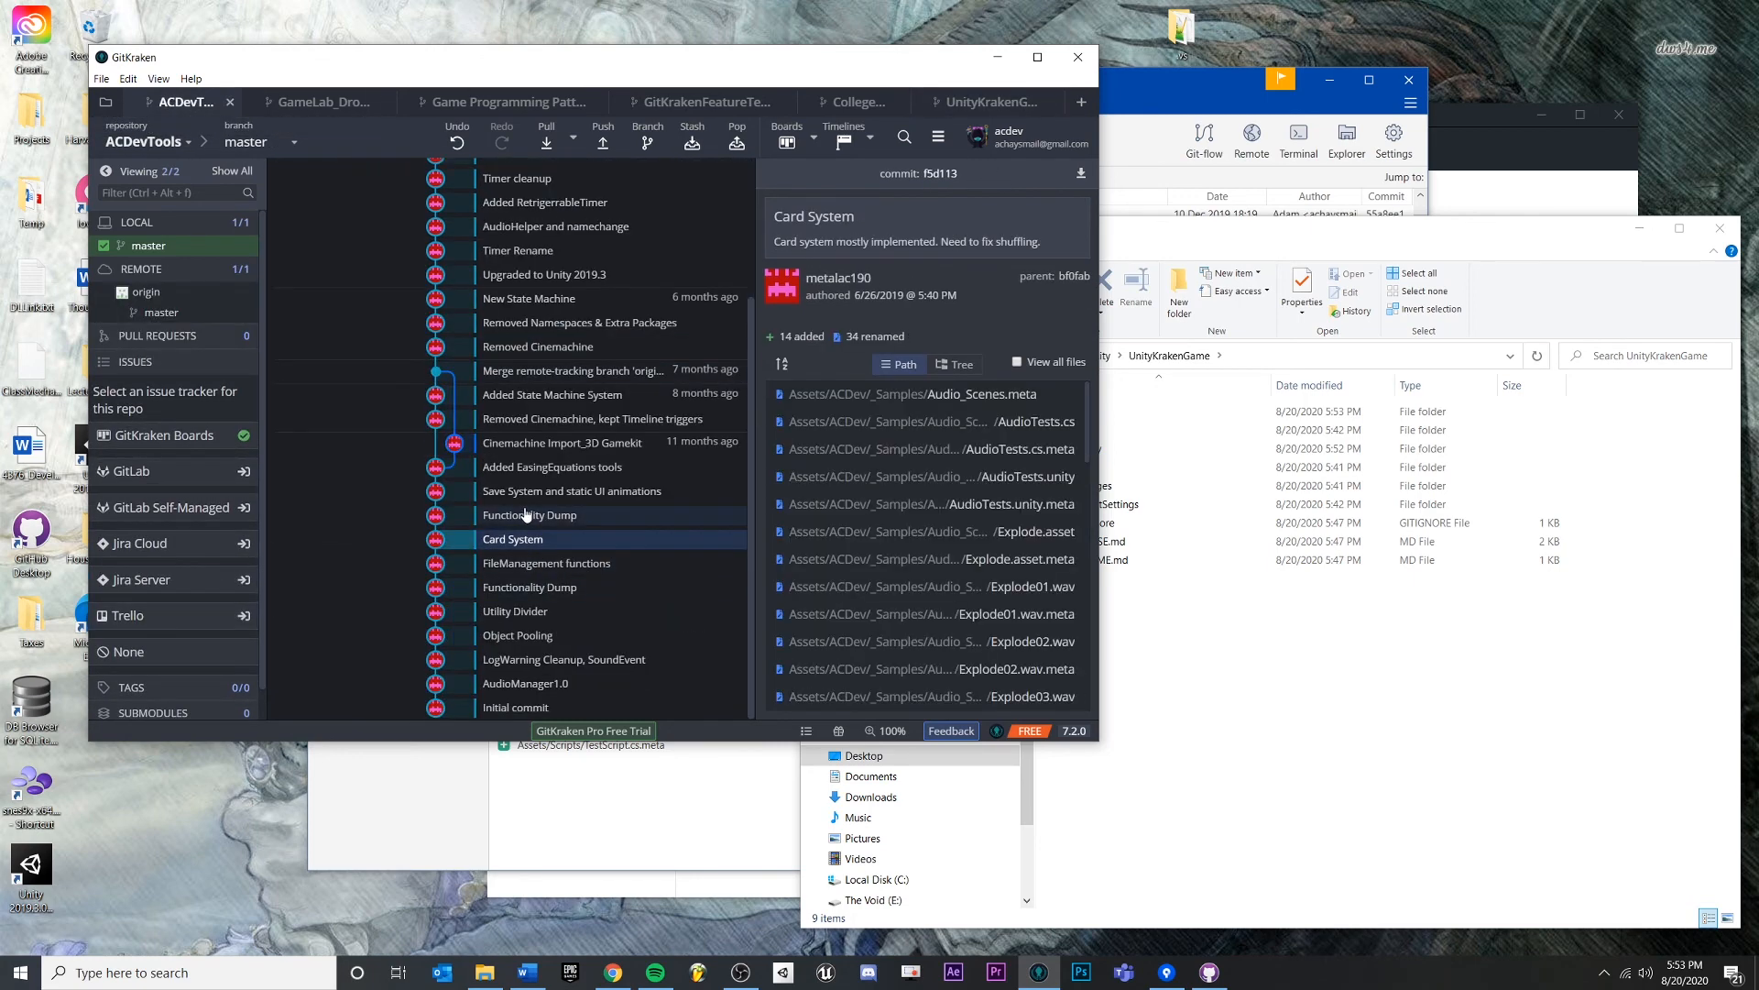
left_click(527, 514)
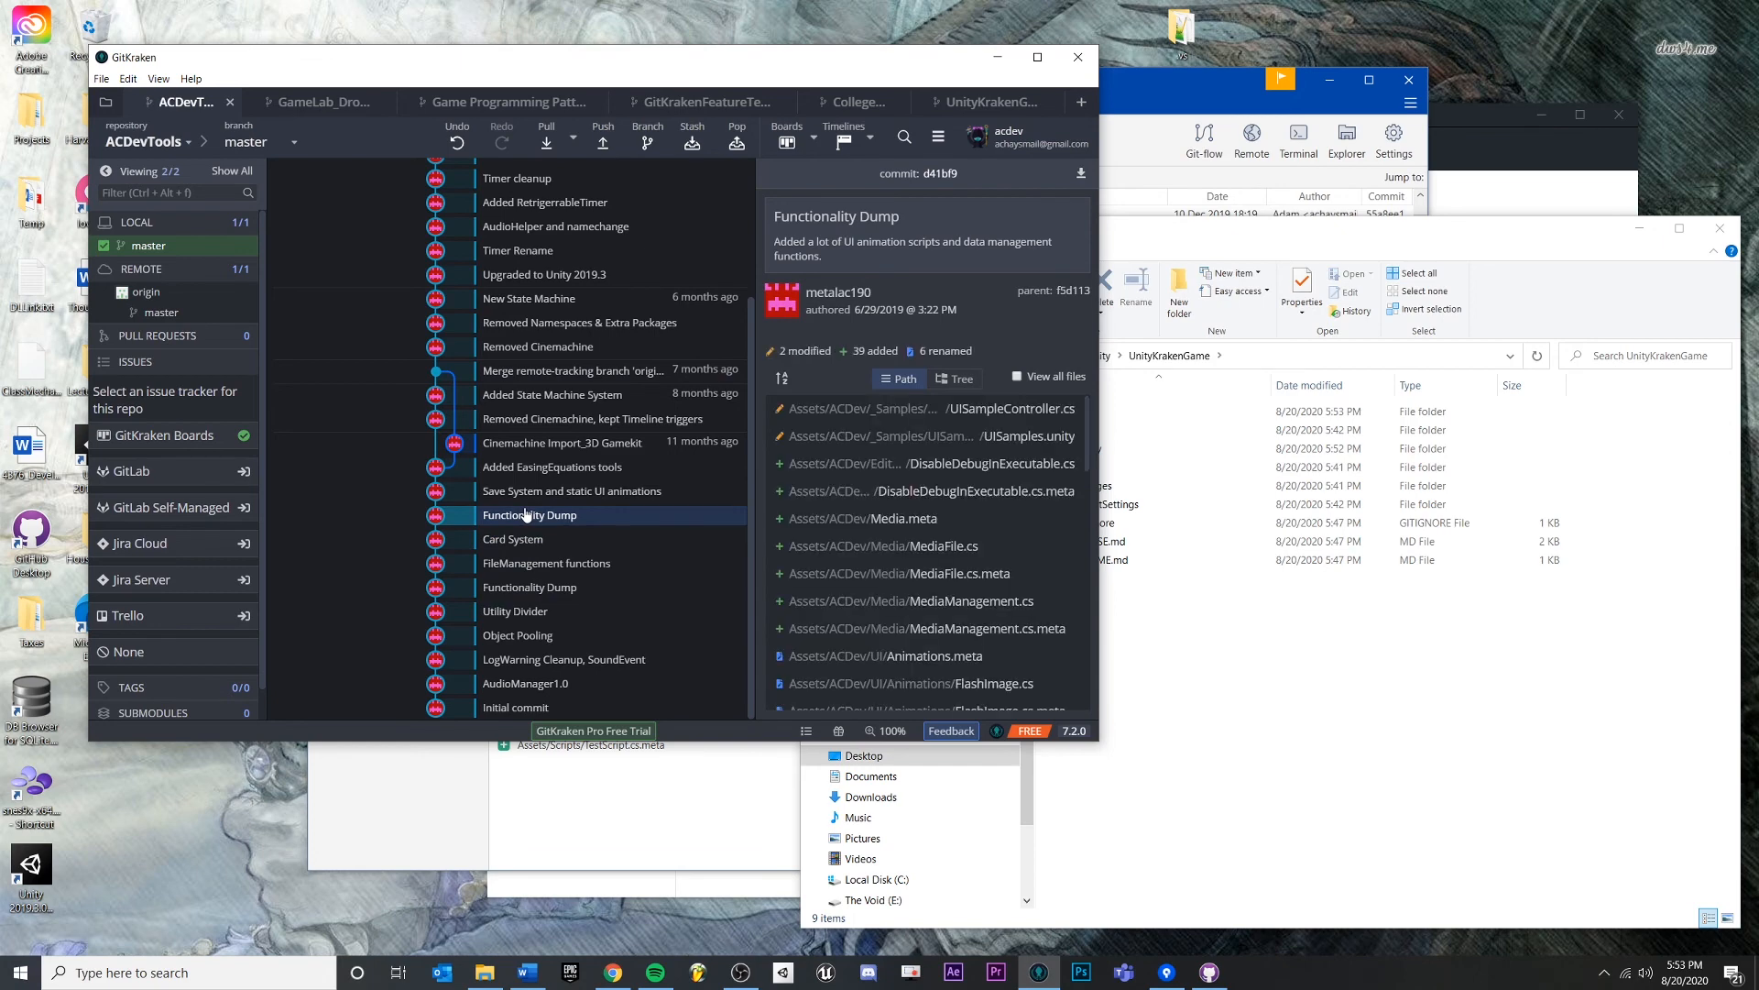
left_click(604, 469)
scroll(647, 557, "up", 3)
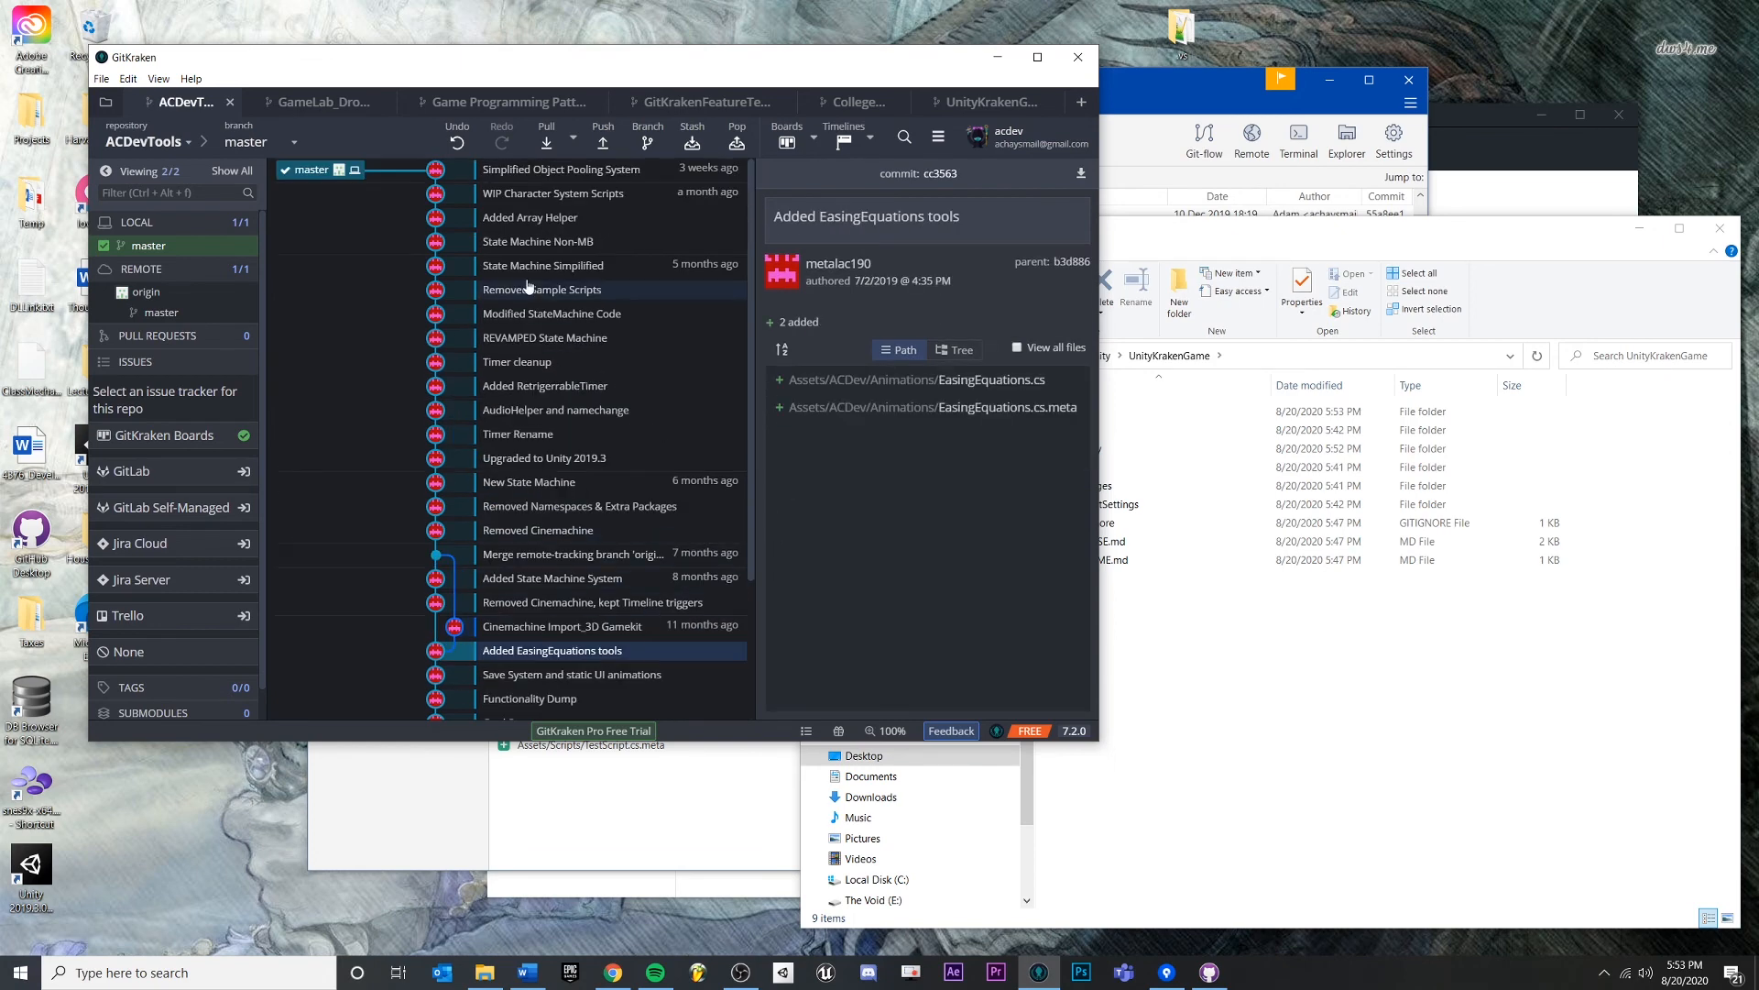
left_click(530, 243)
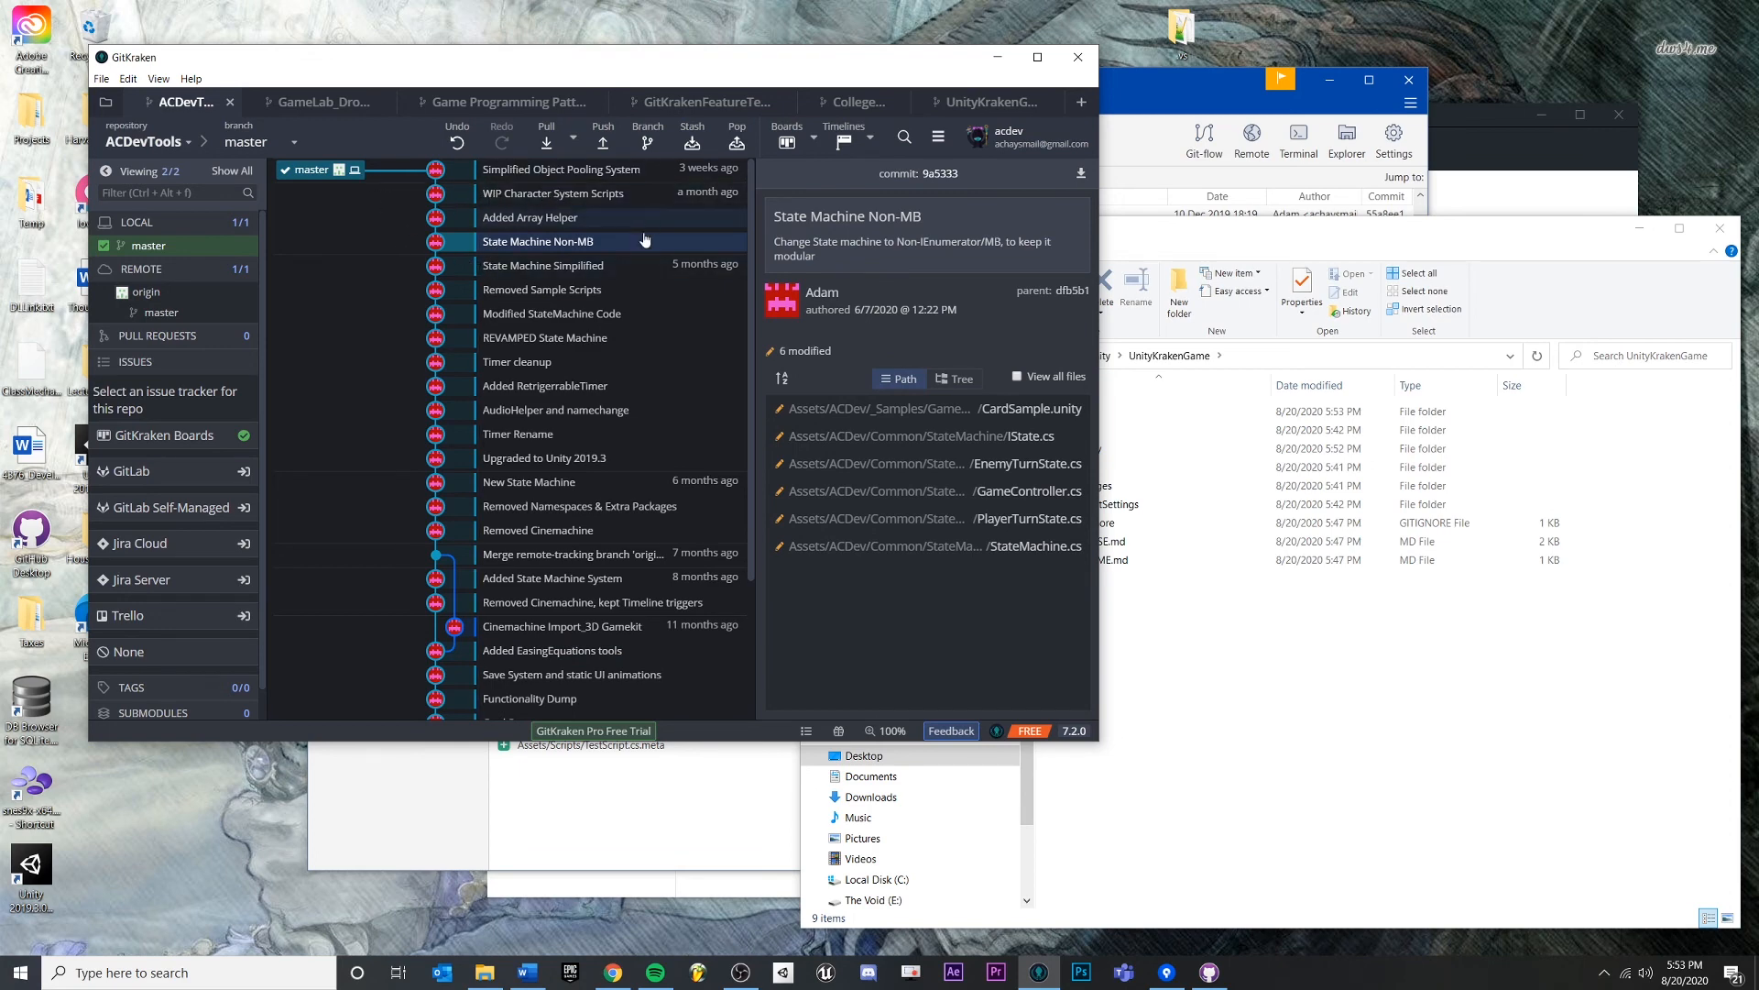
left_click(593, 220)
left_click(567, 338)
left_click(550, 266)
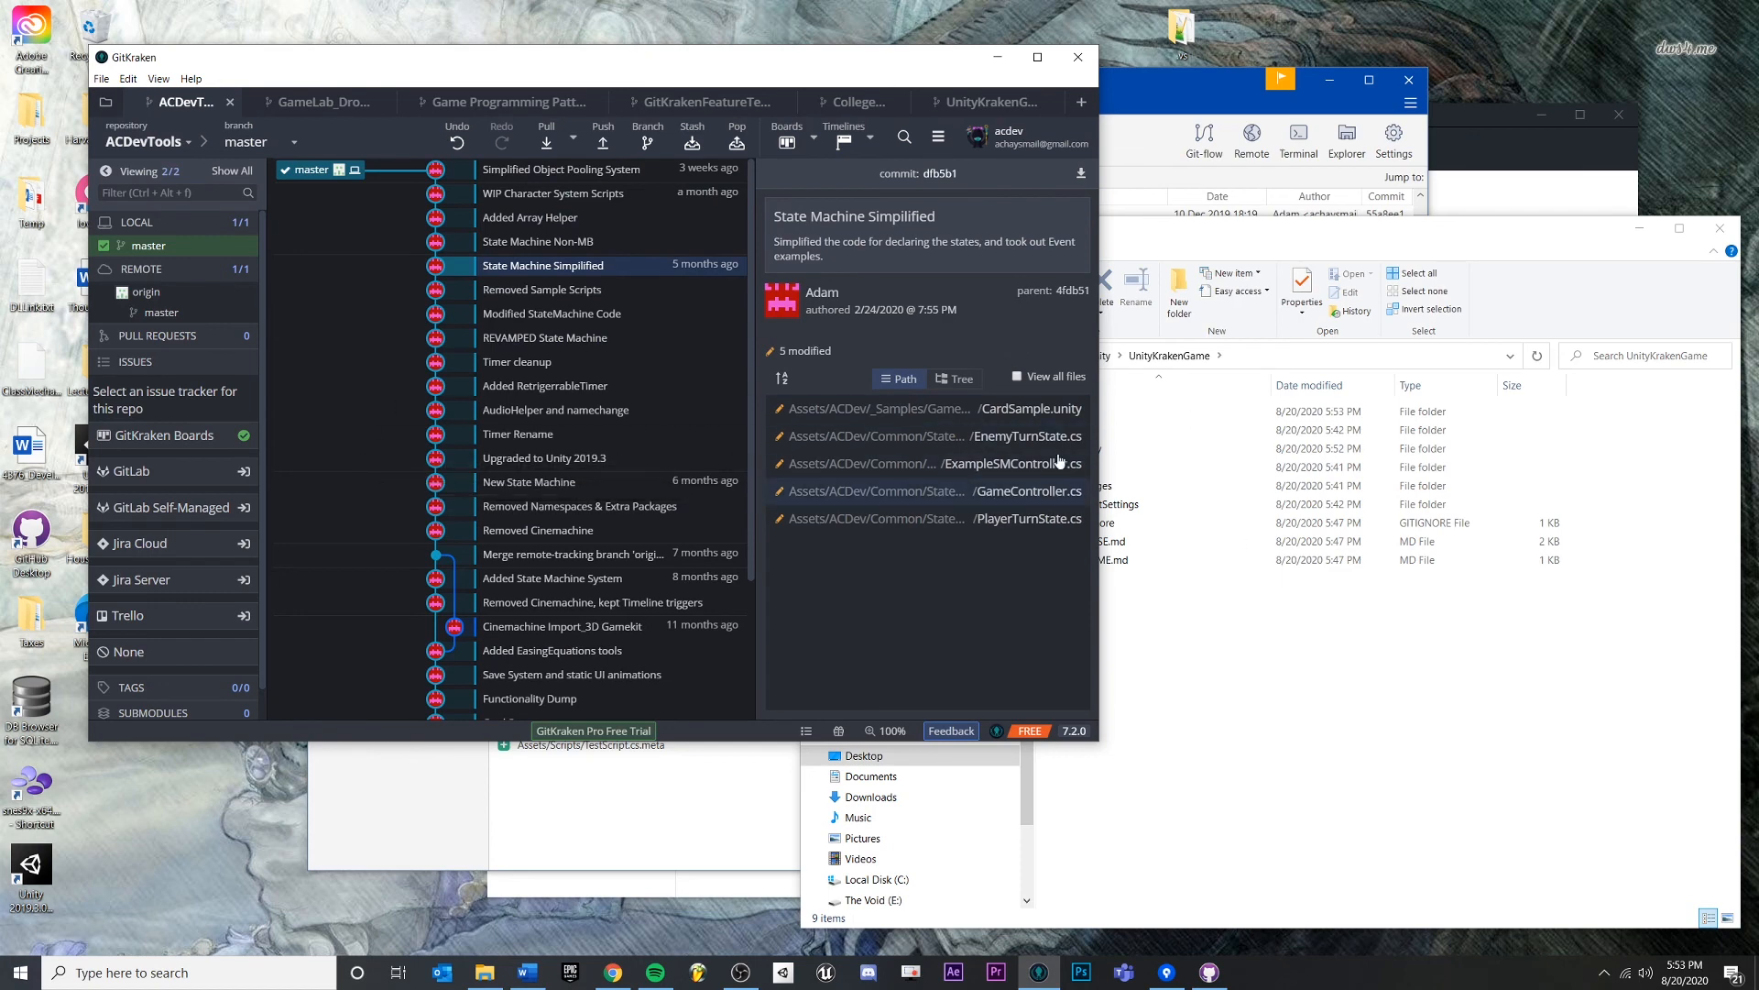
left_click(541, 291)
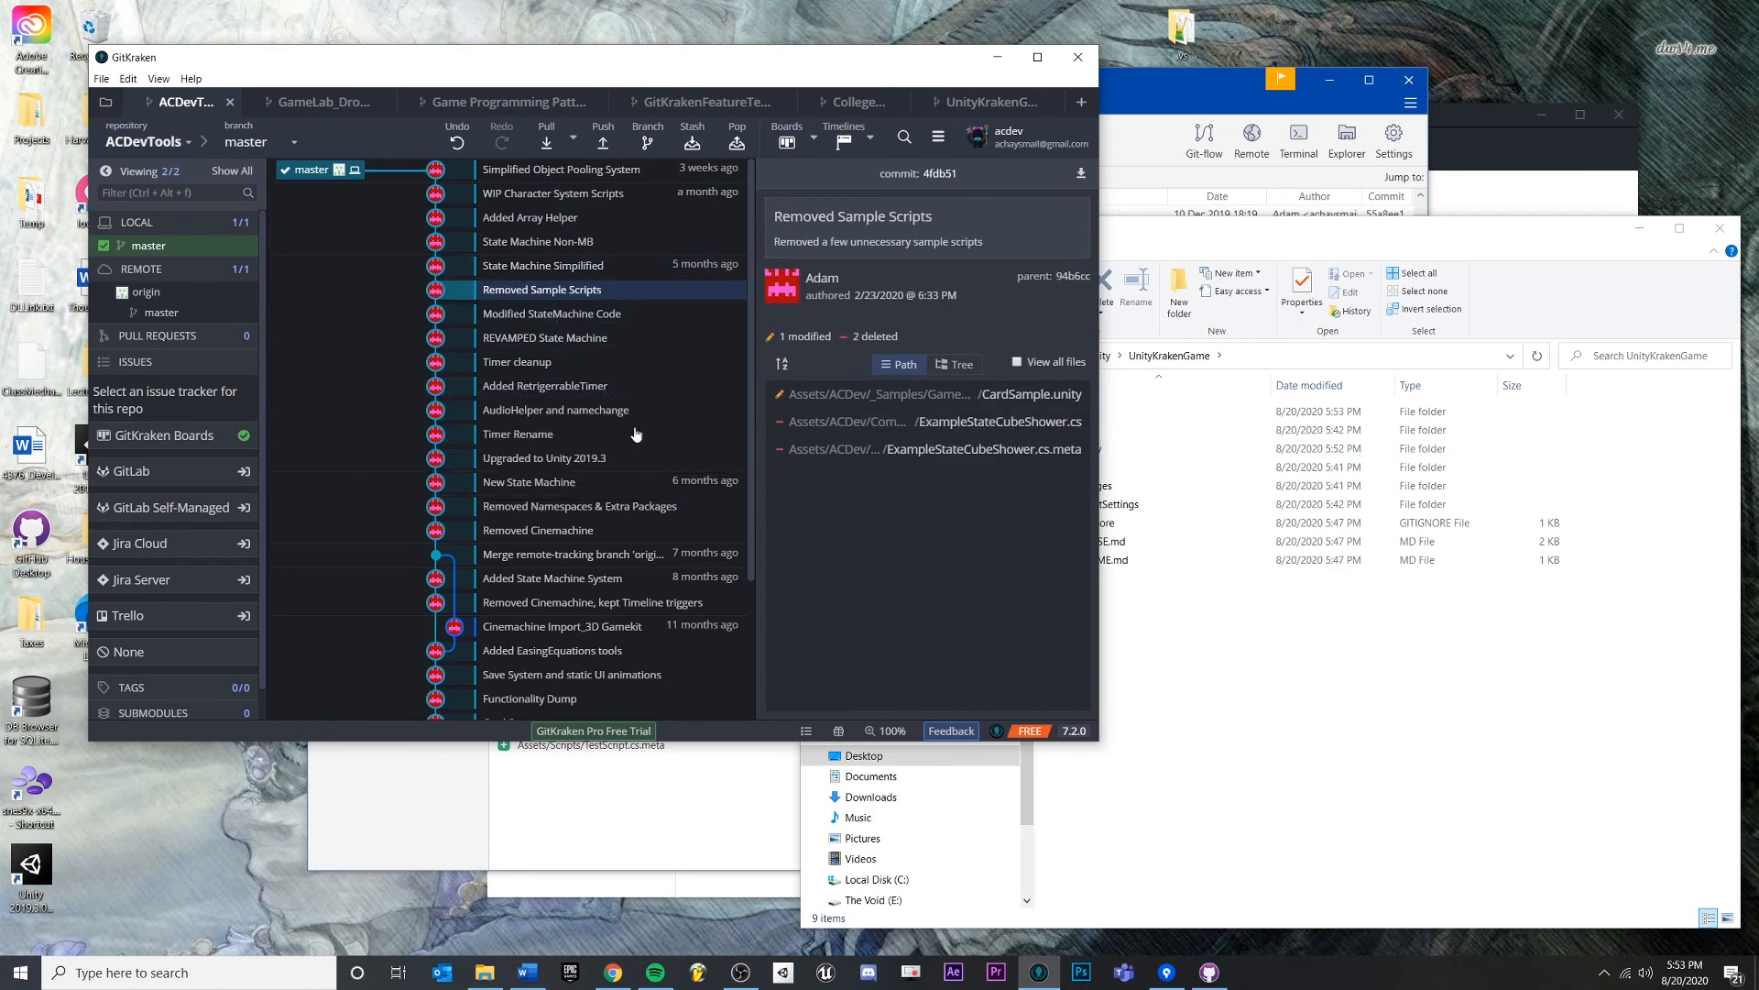
left_click(533, 219)
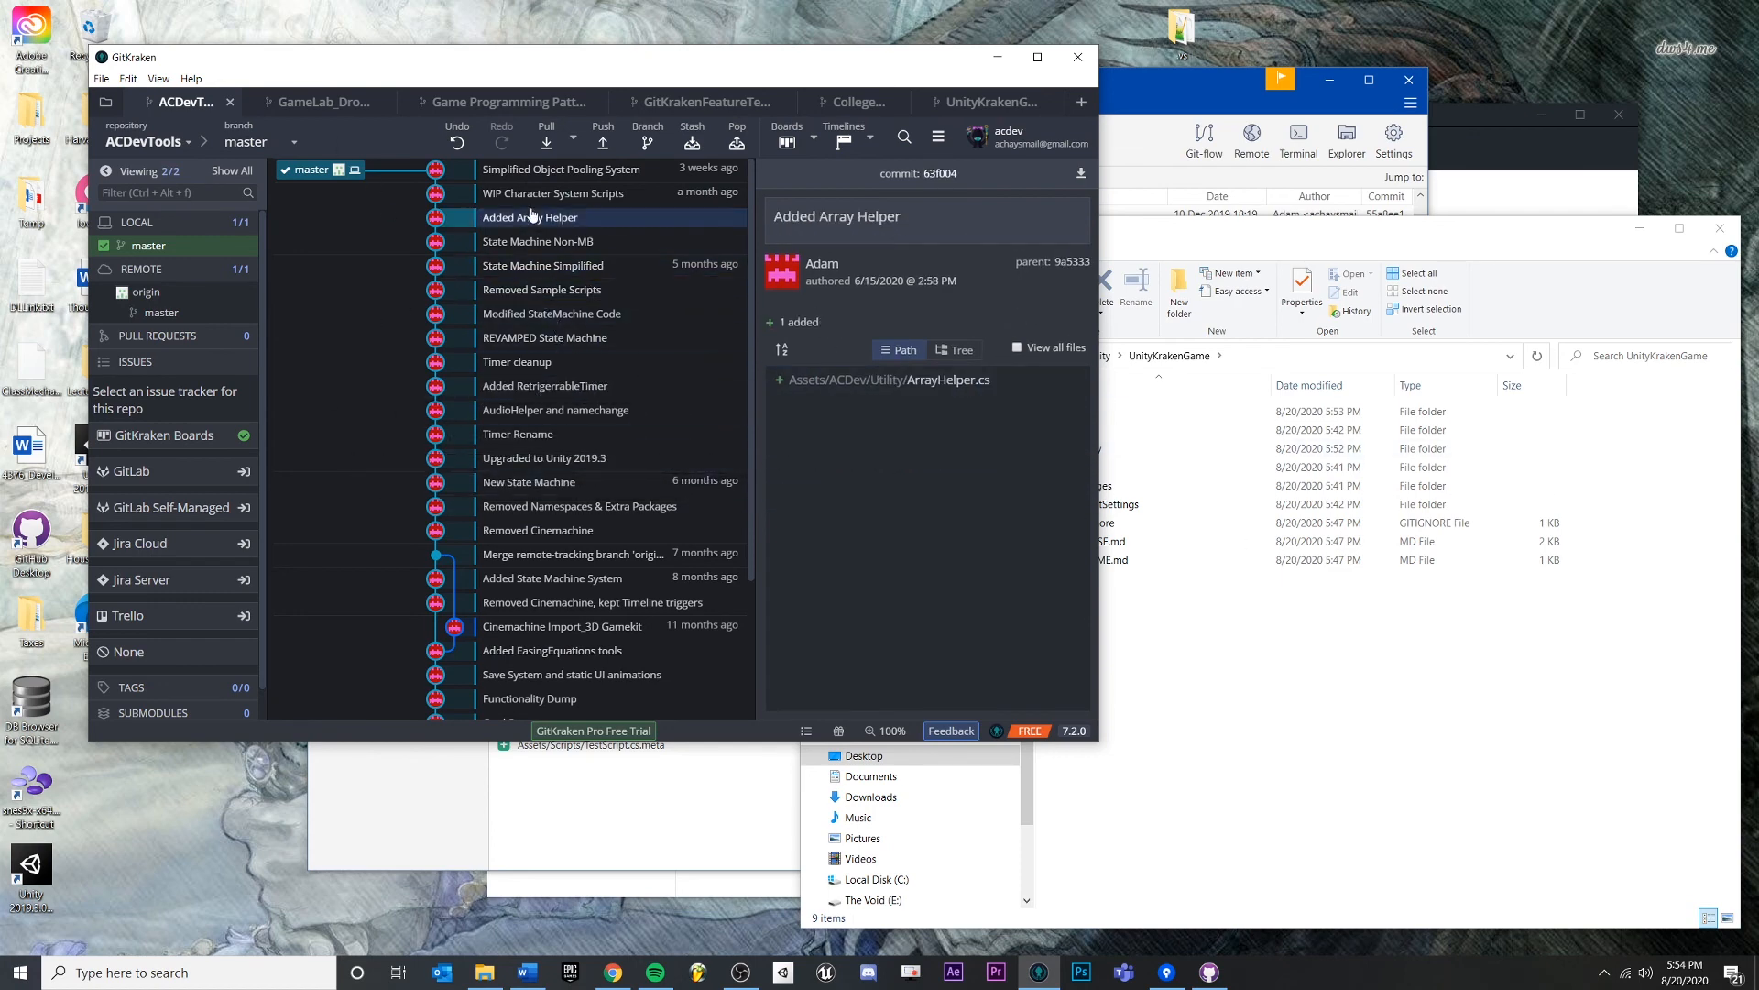
right_click(518, 221)
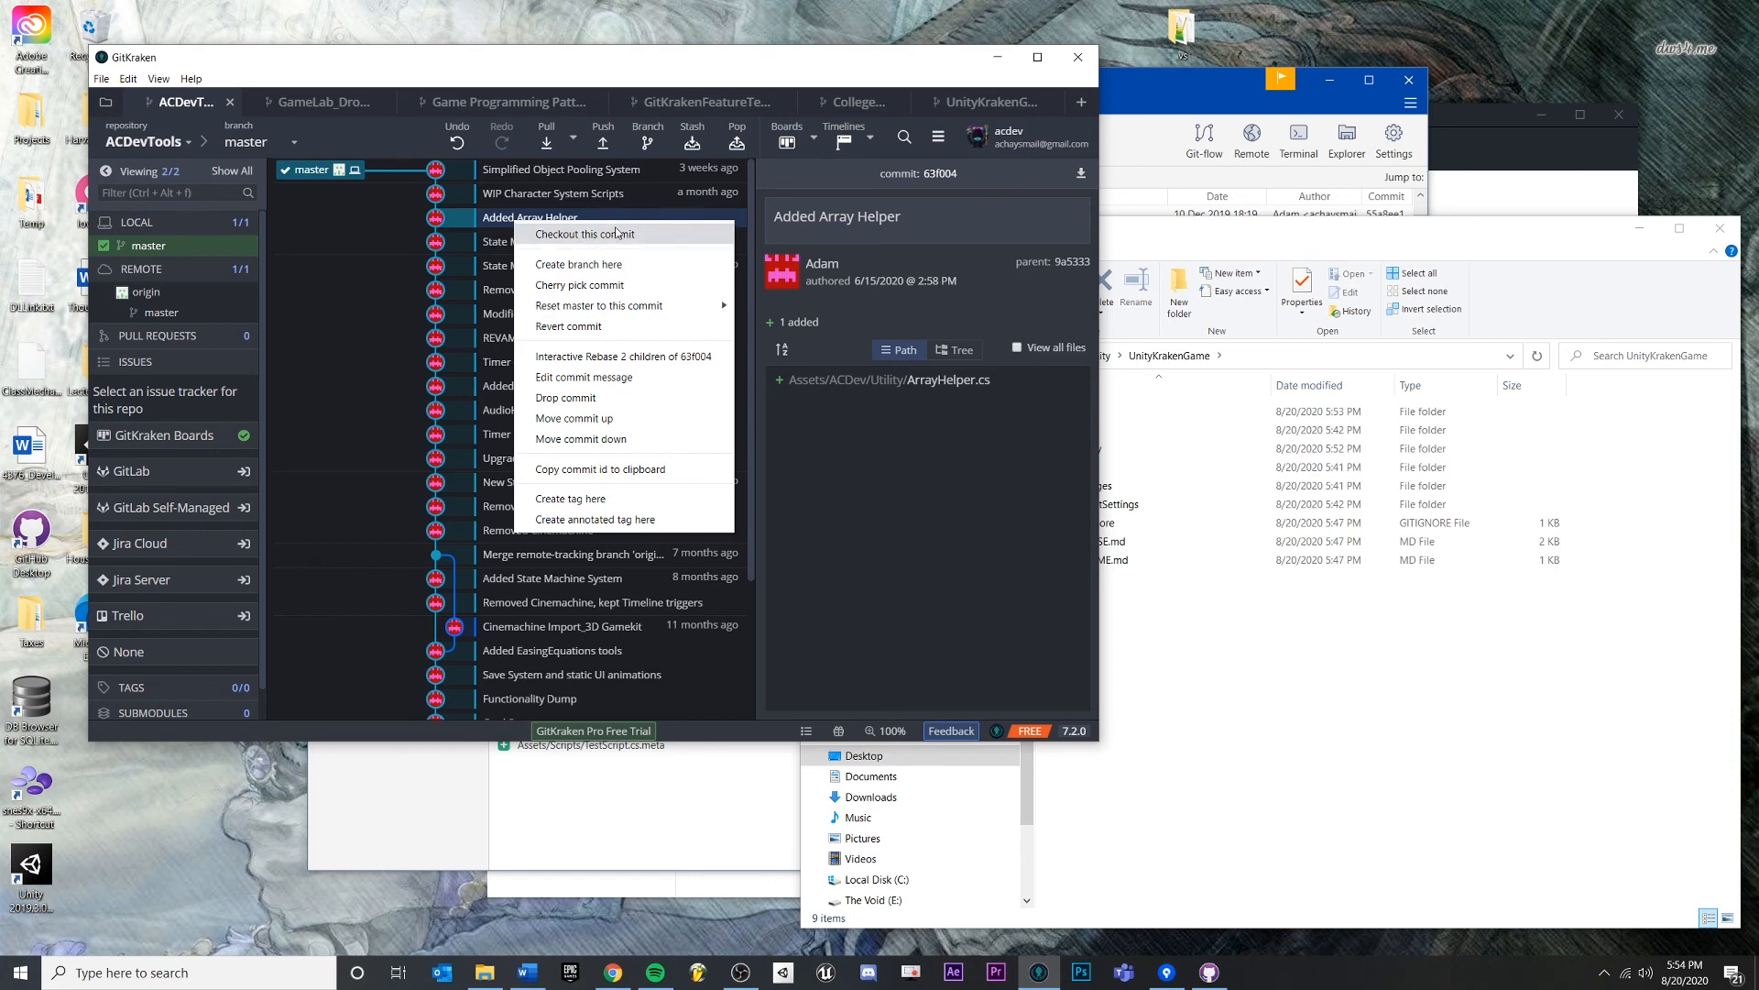
left_click(486, 265)
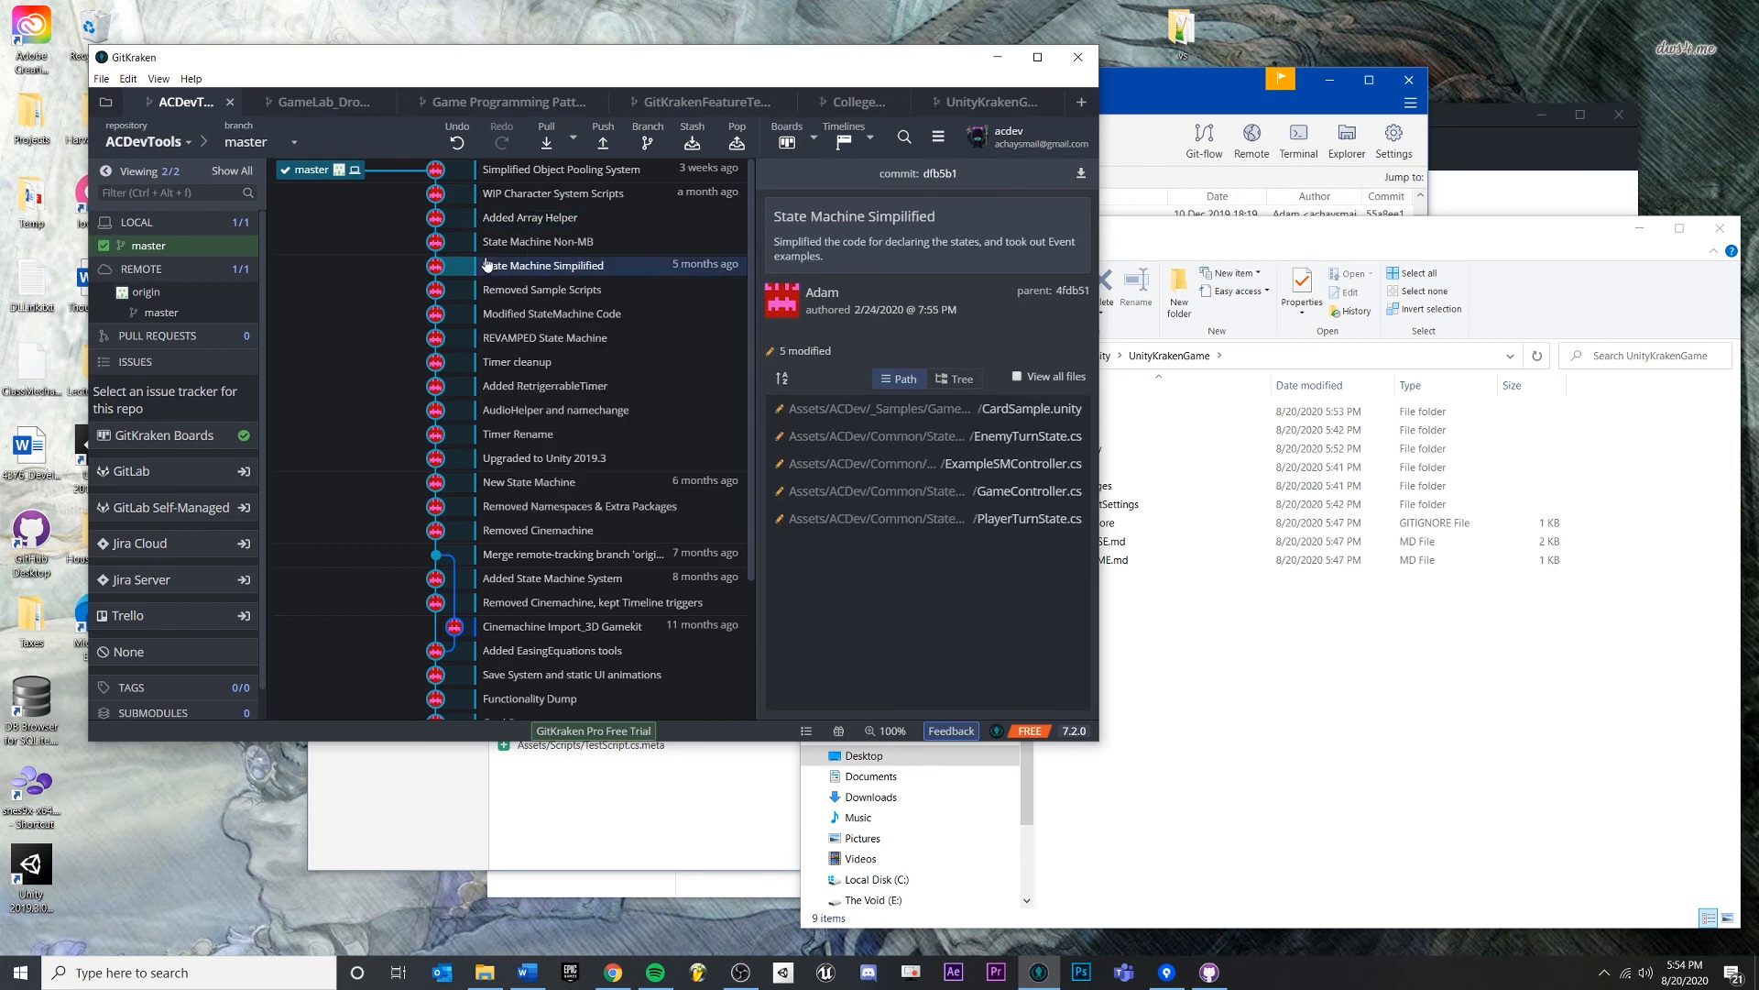
left_click(520, 174)
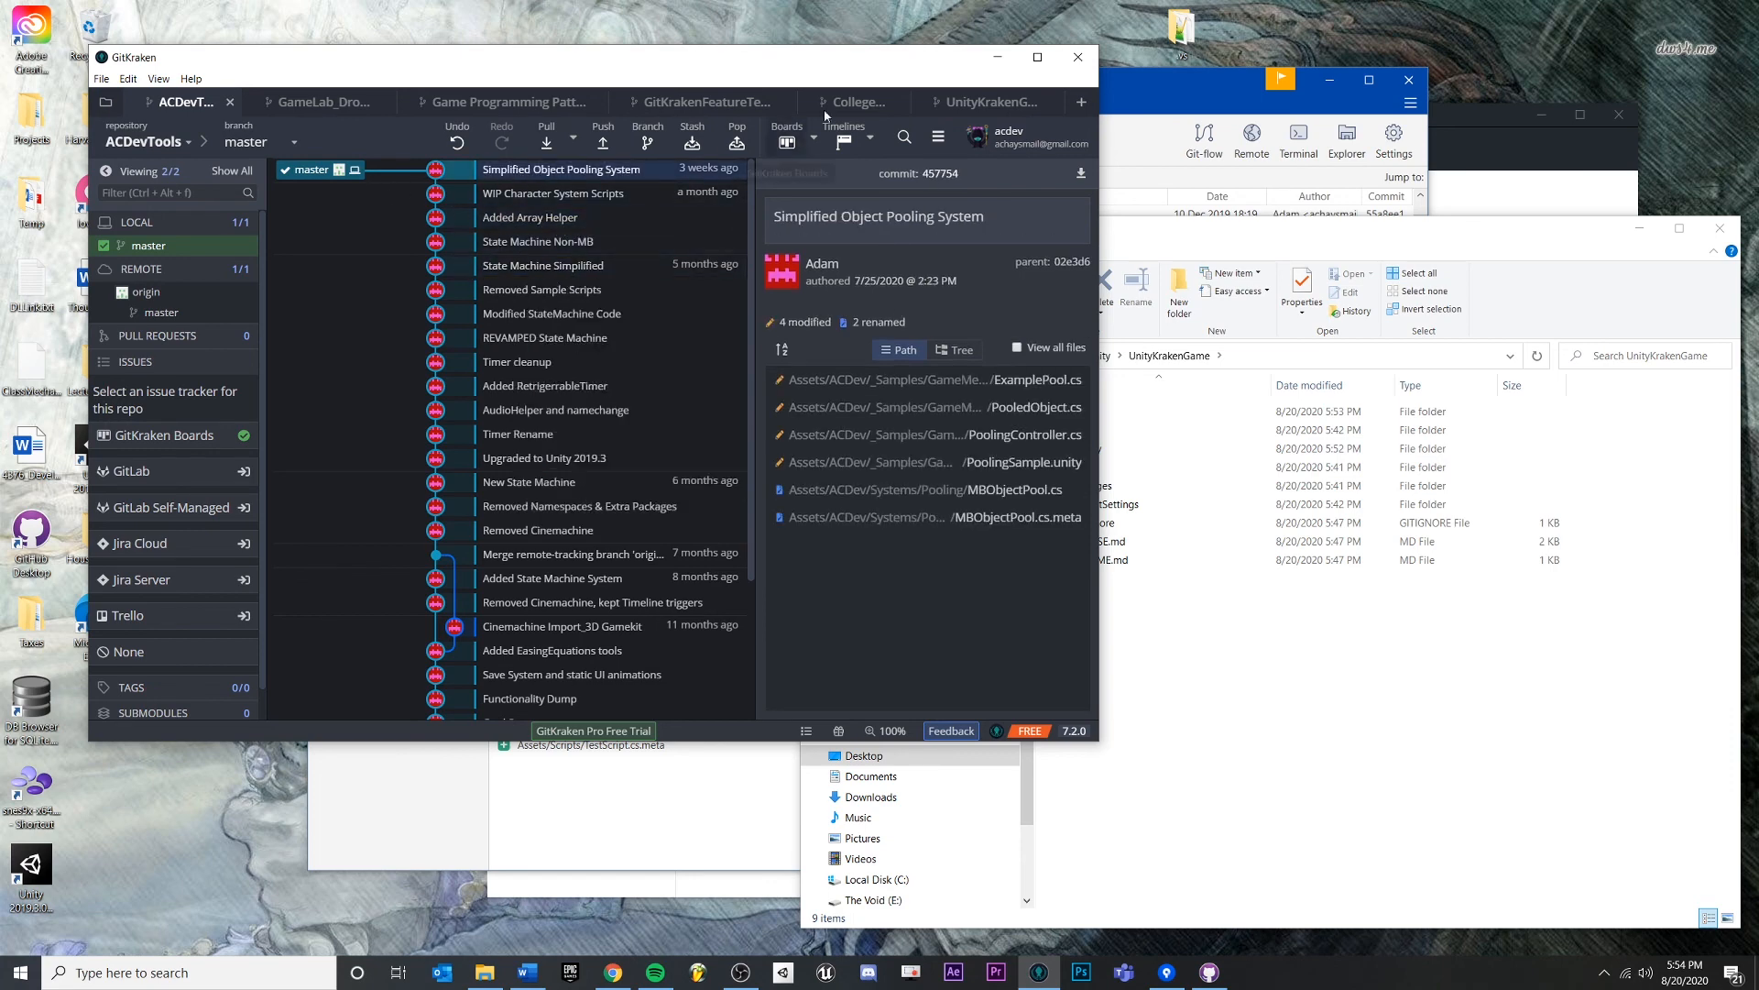
left_click(981, 104)
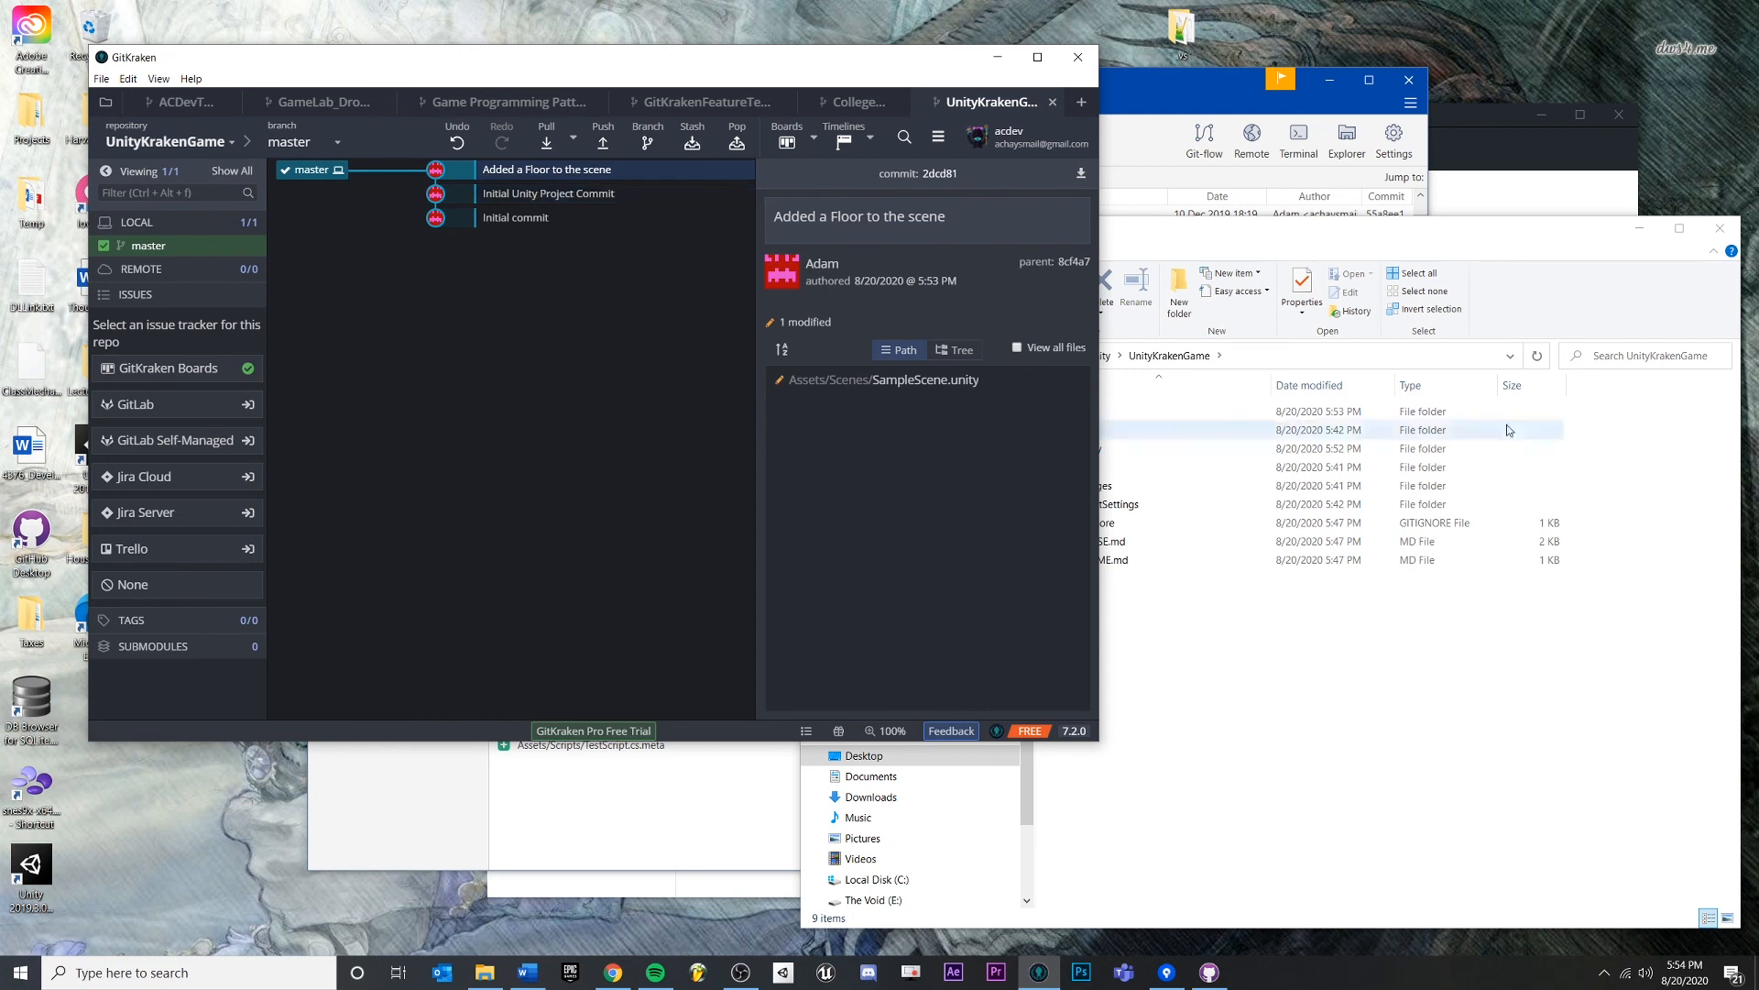
- Open the UnityKrakenGame Assets folder in File Explorer
left_click(1411, 729)
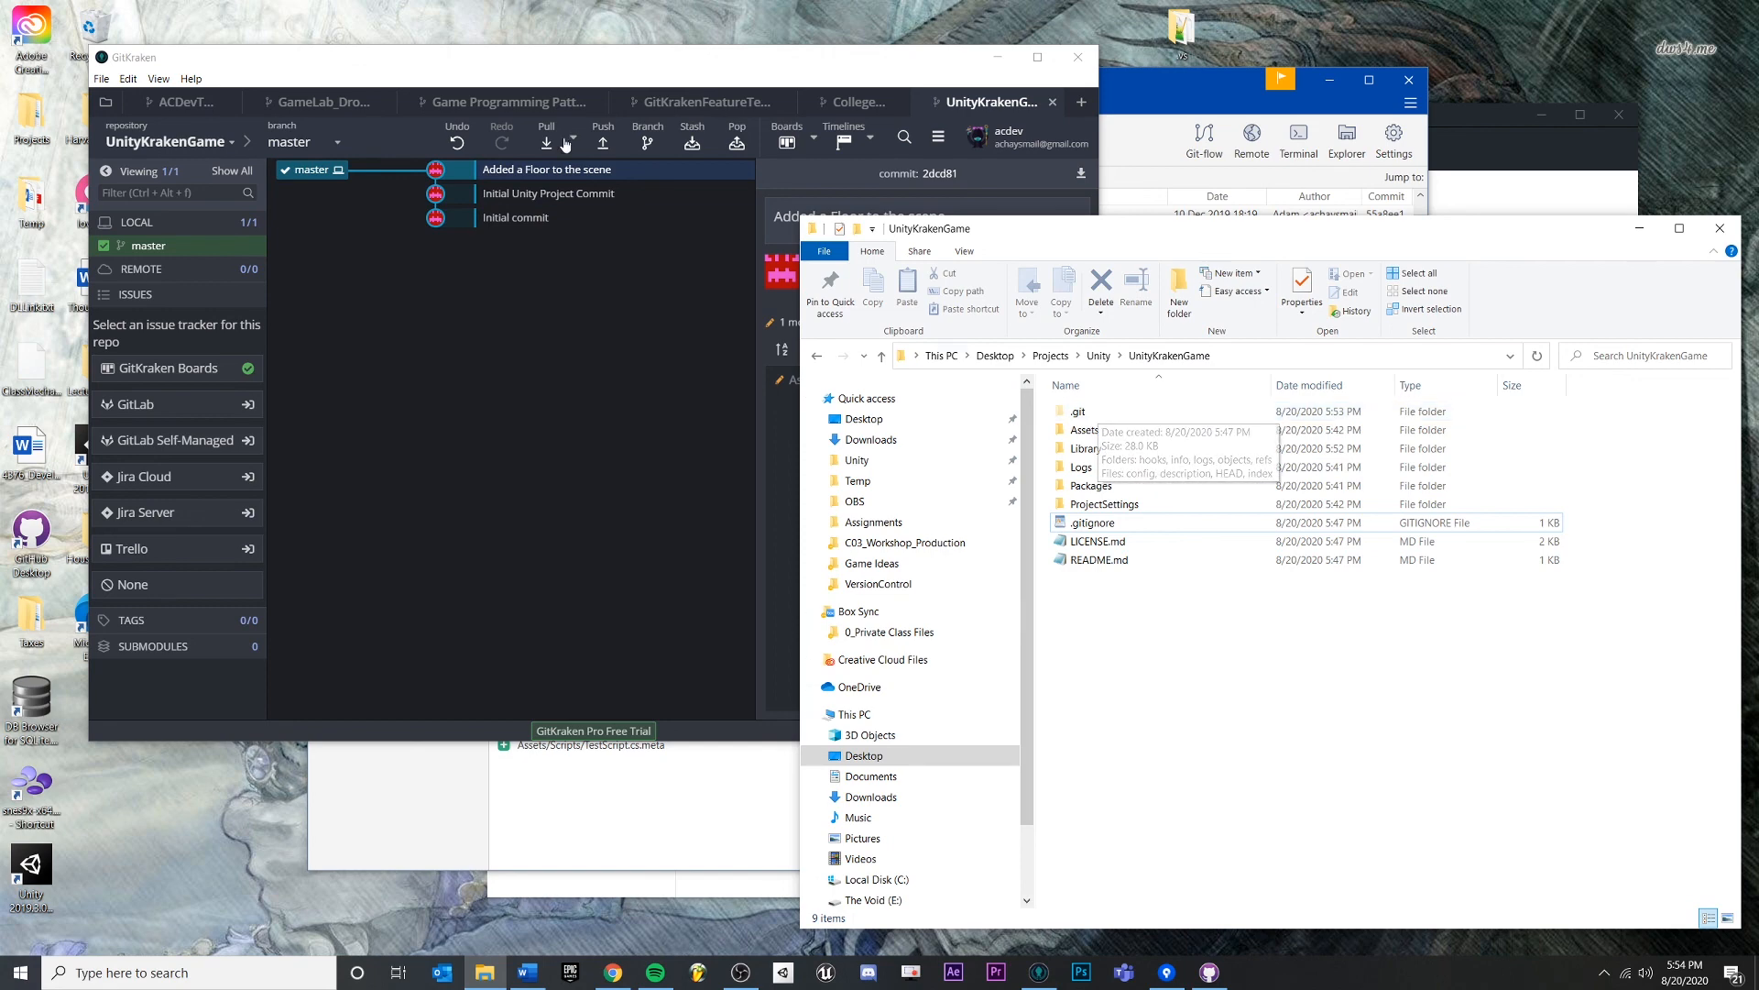
left_click(543, 339)
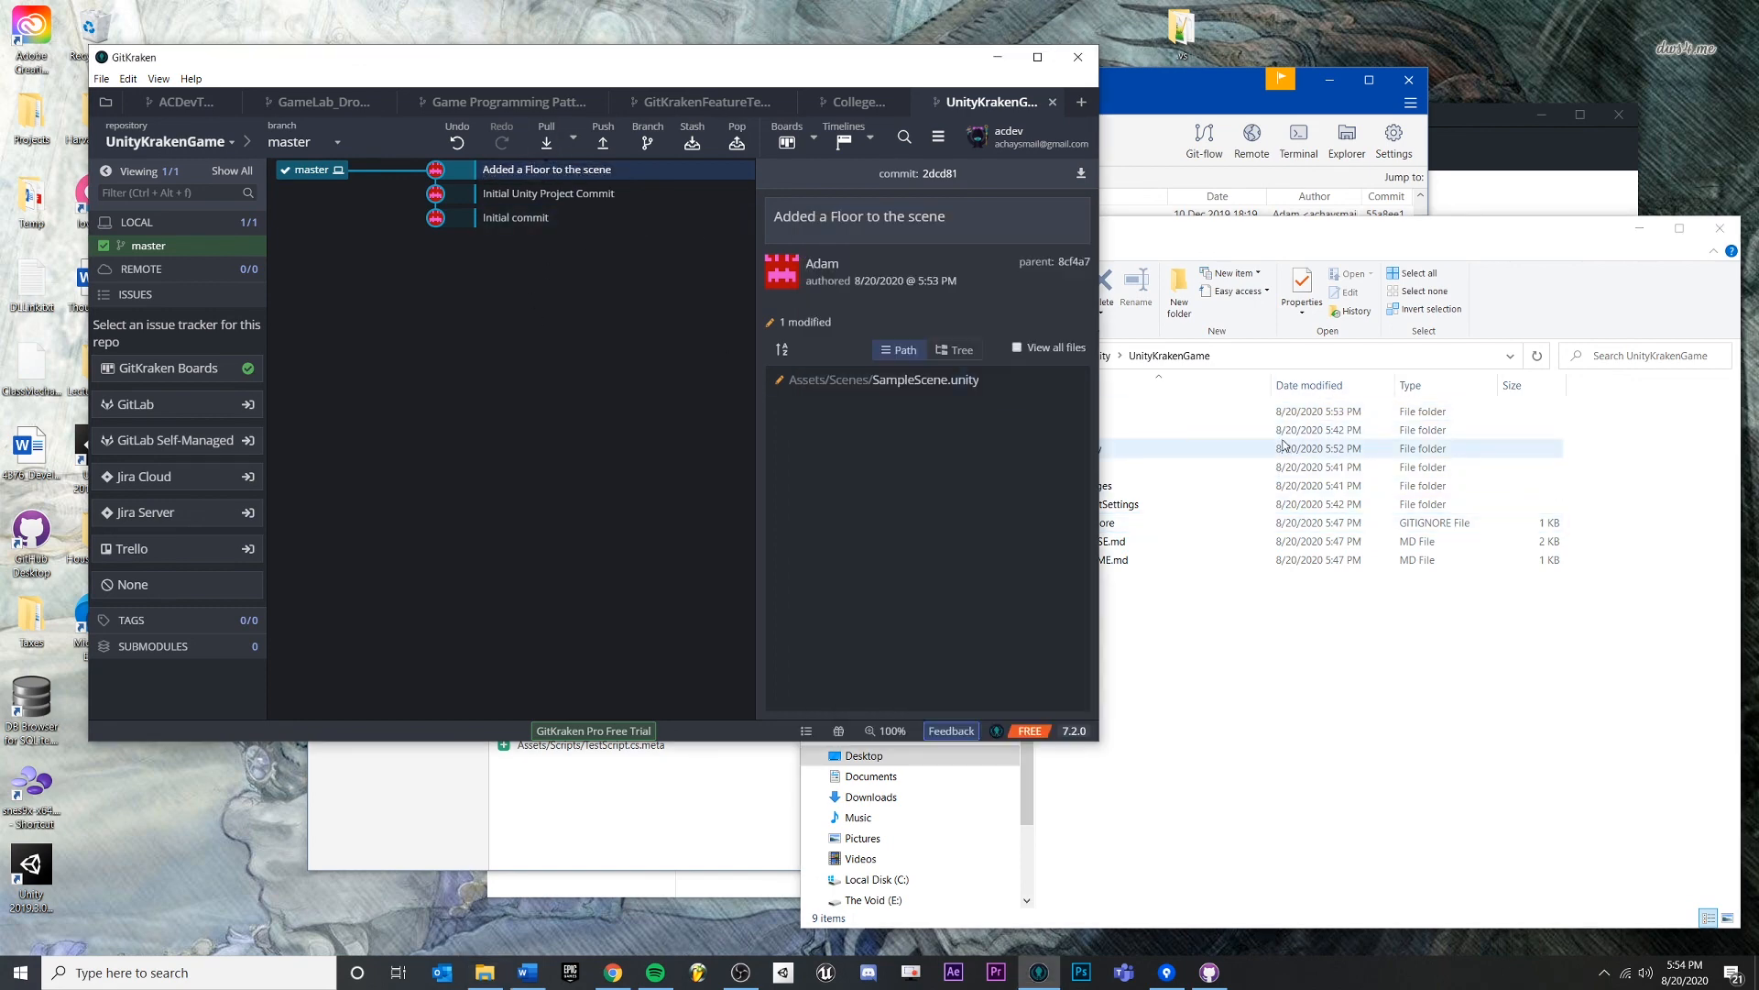
left_click_drag(556, 59, 555, 53)
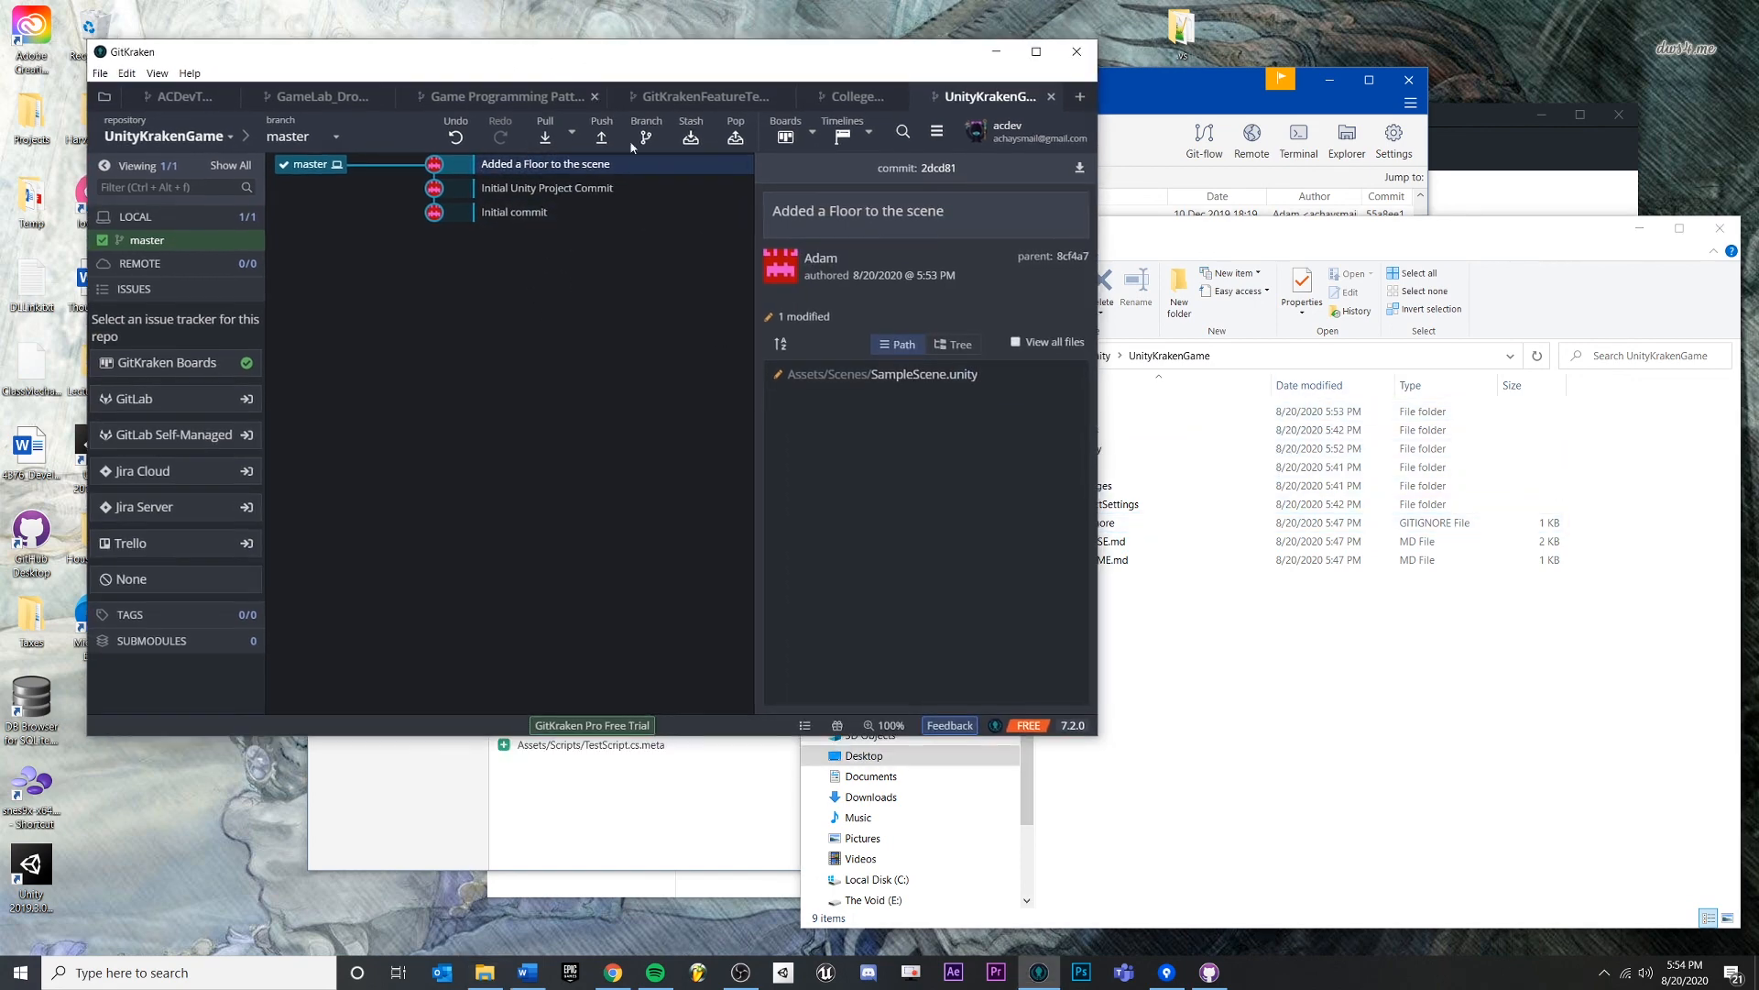
left_click(1269, 669)
left_click(1162, 433)
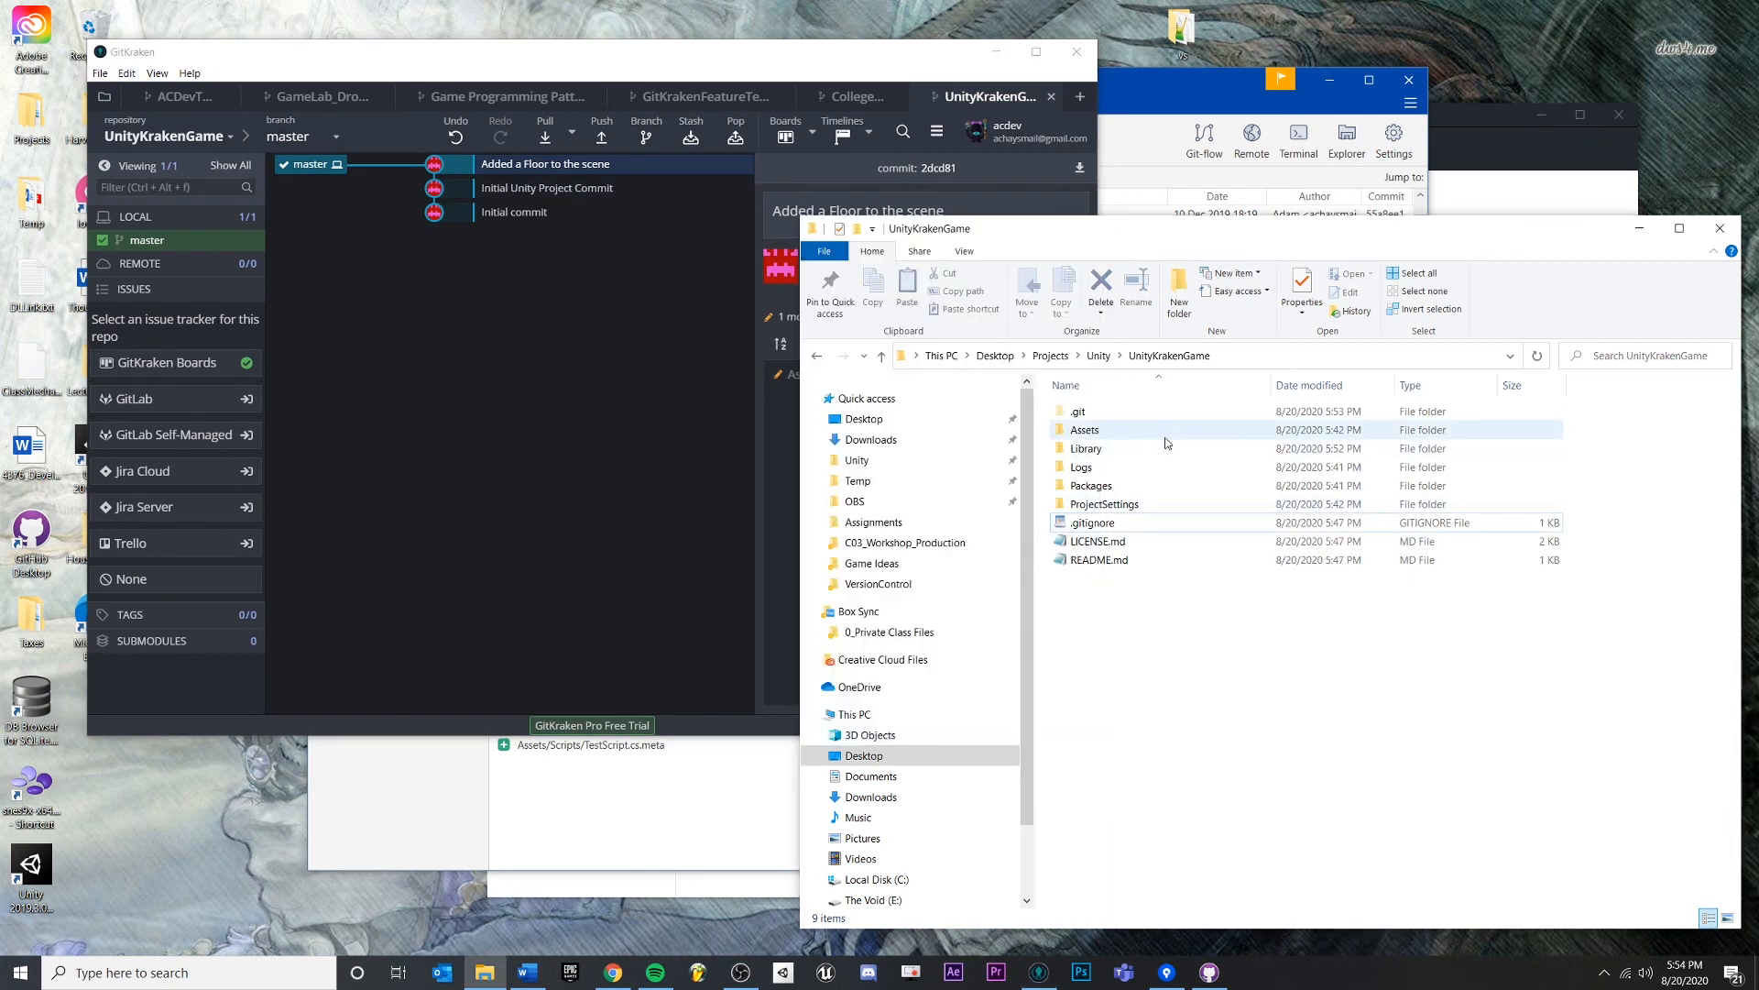
double_click(1163, 444)
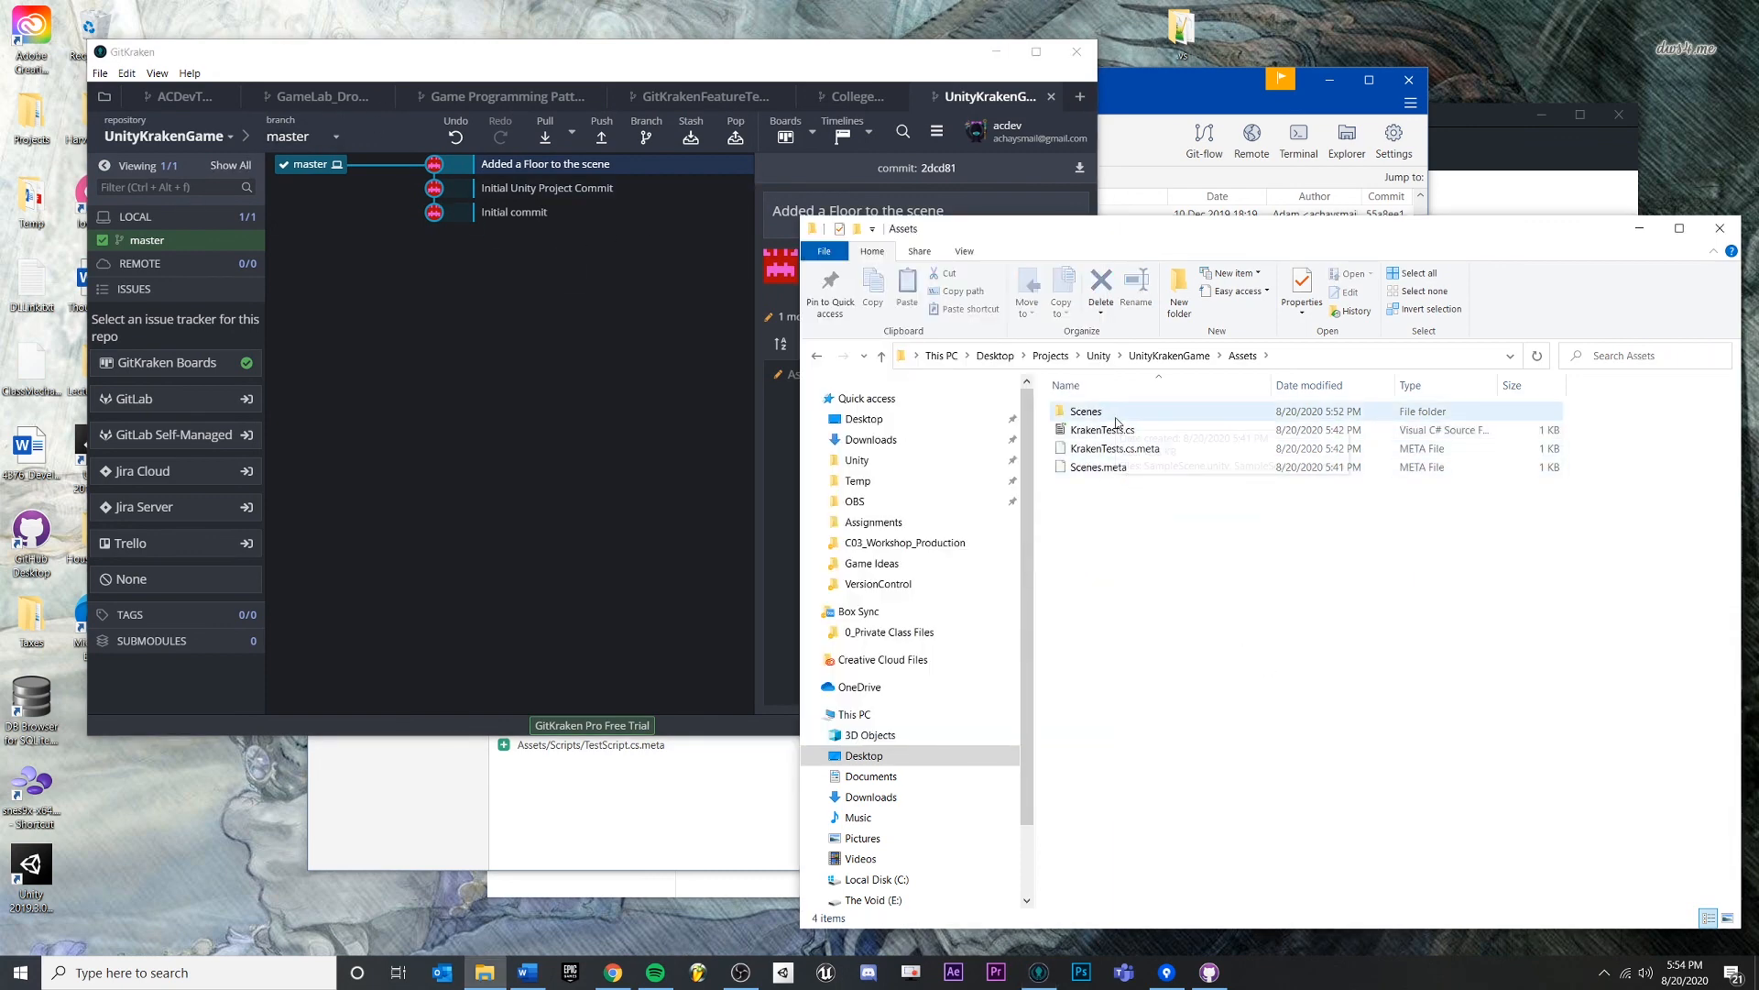
- Return to GitKraken, switch to ACDevTools and back to the UnityKrakenGame history
left_click(612, 317)
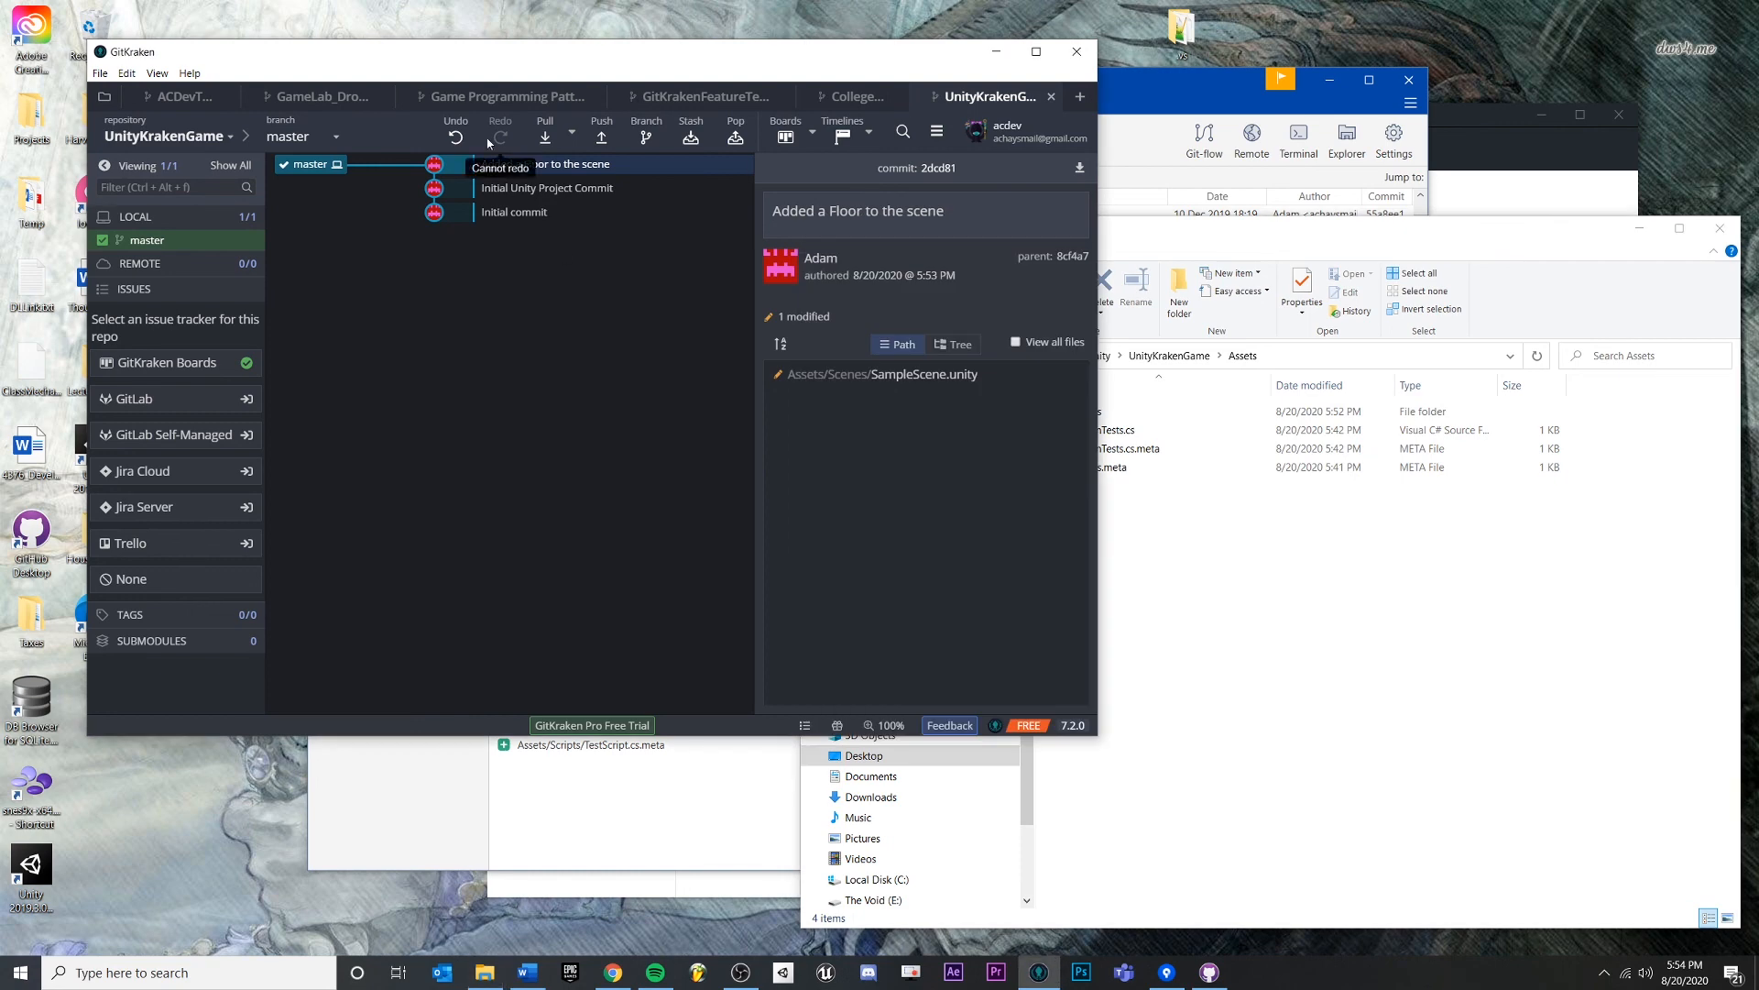
left_click(1359, 605)
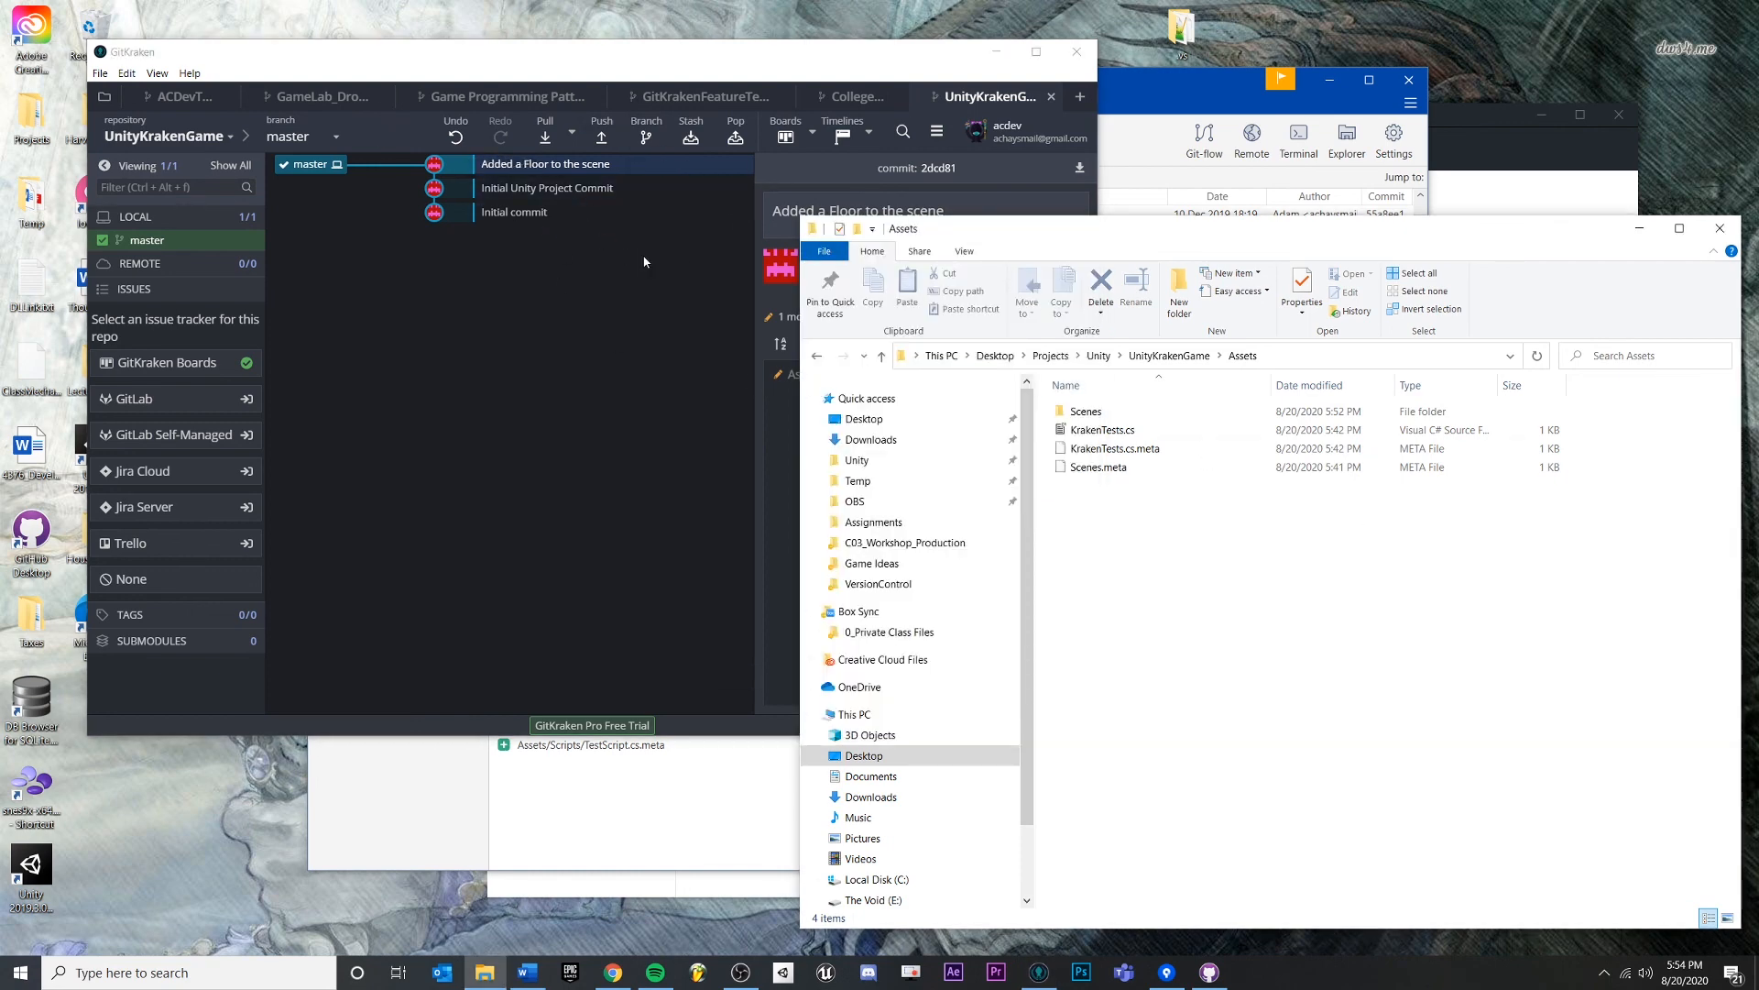
left_click(502, 334)
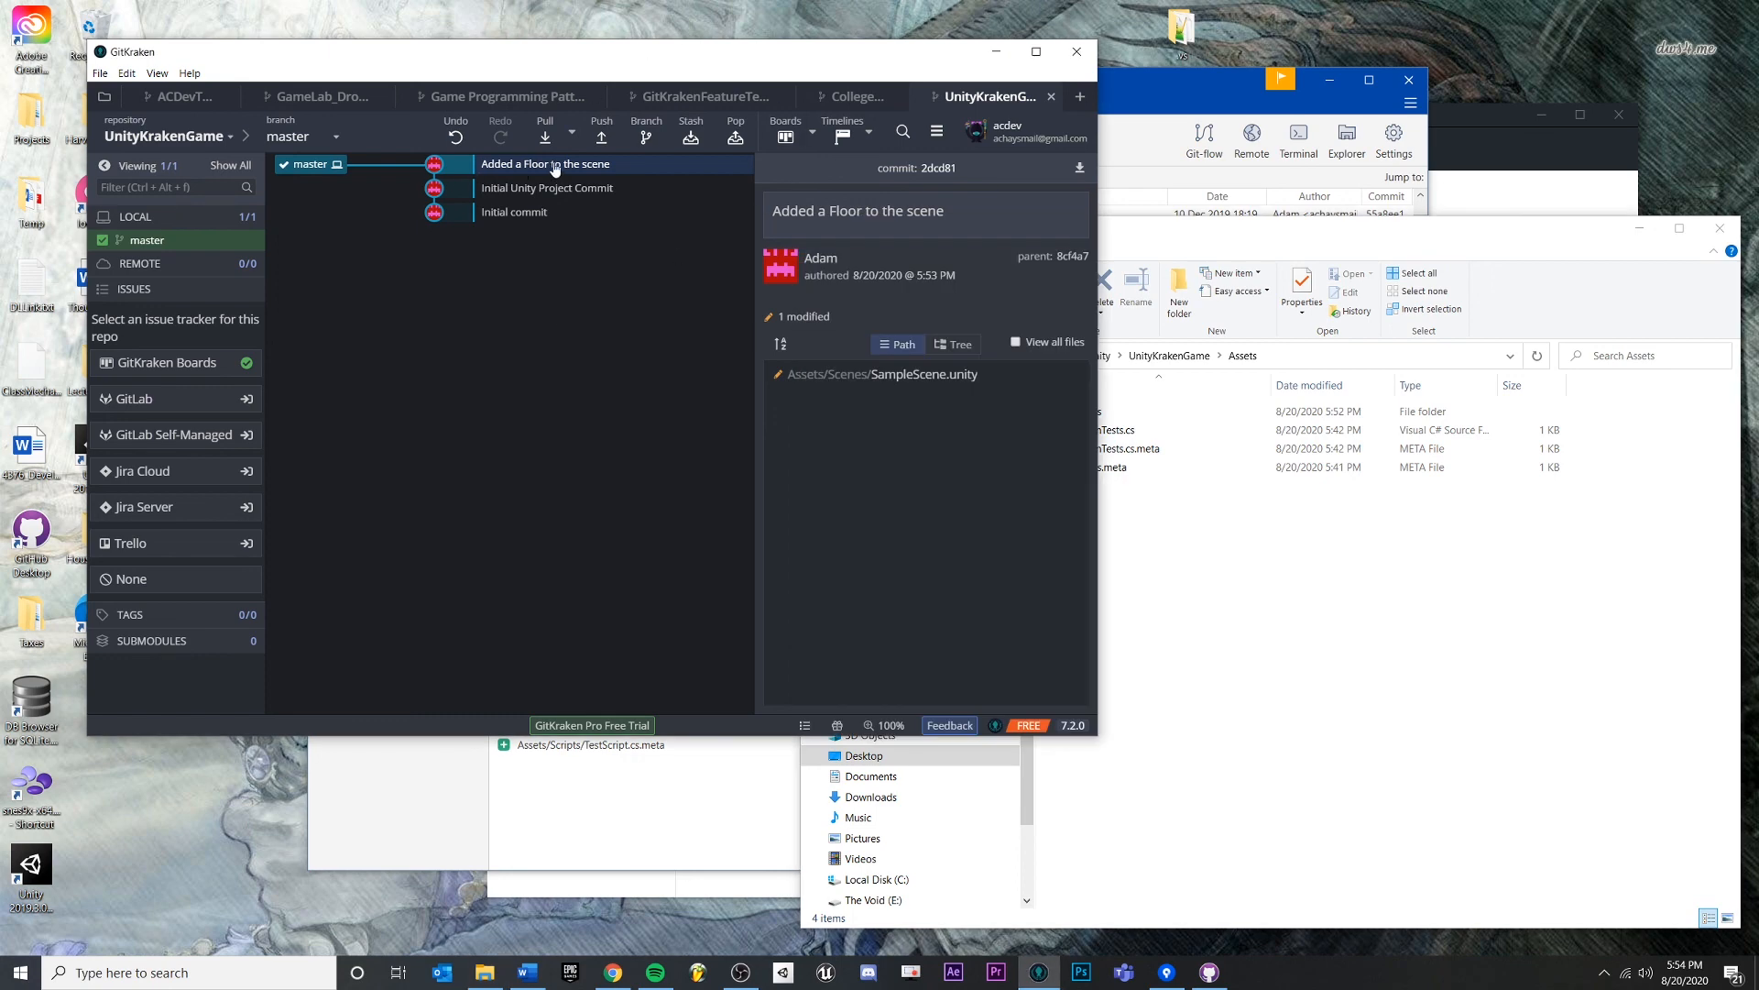
left_click(186, 99)
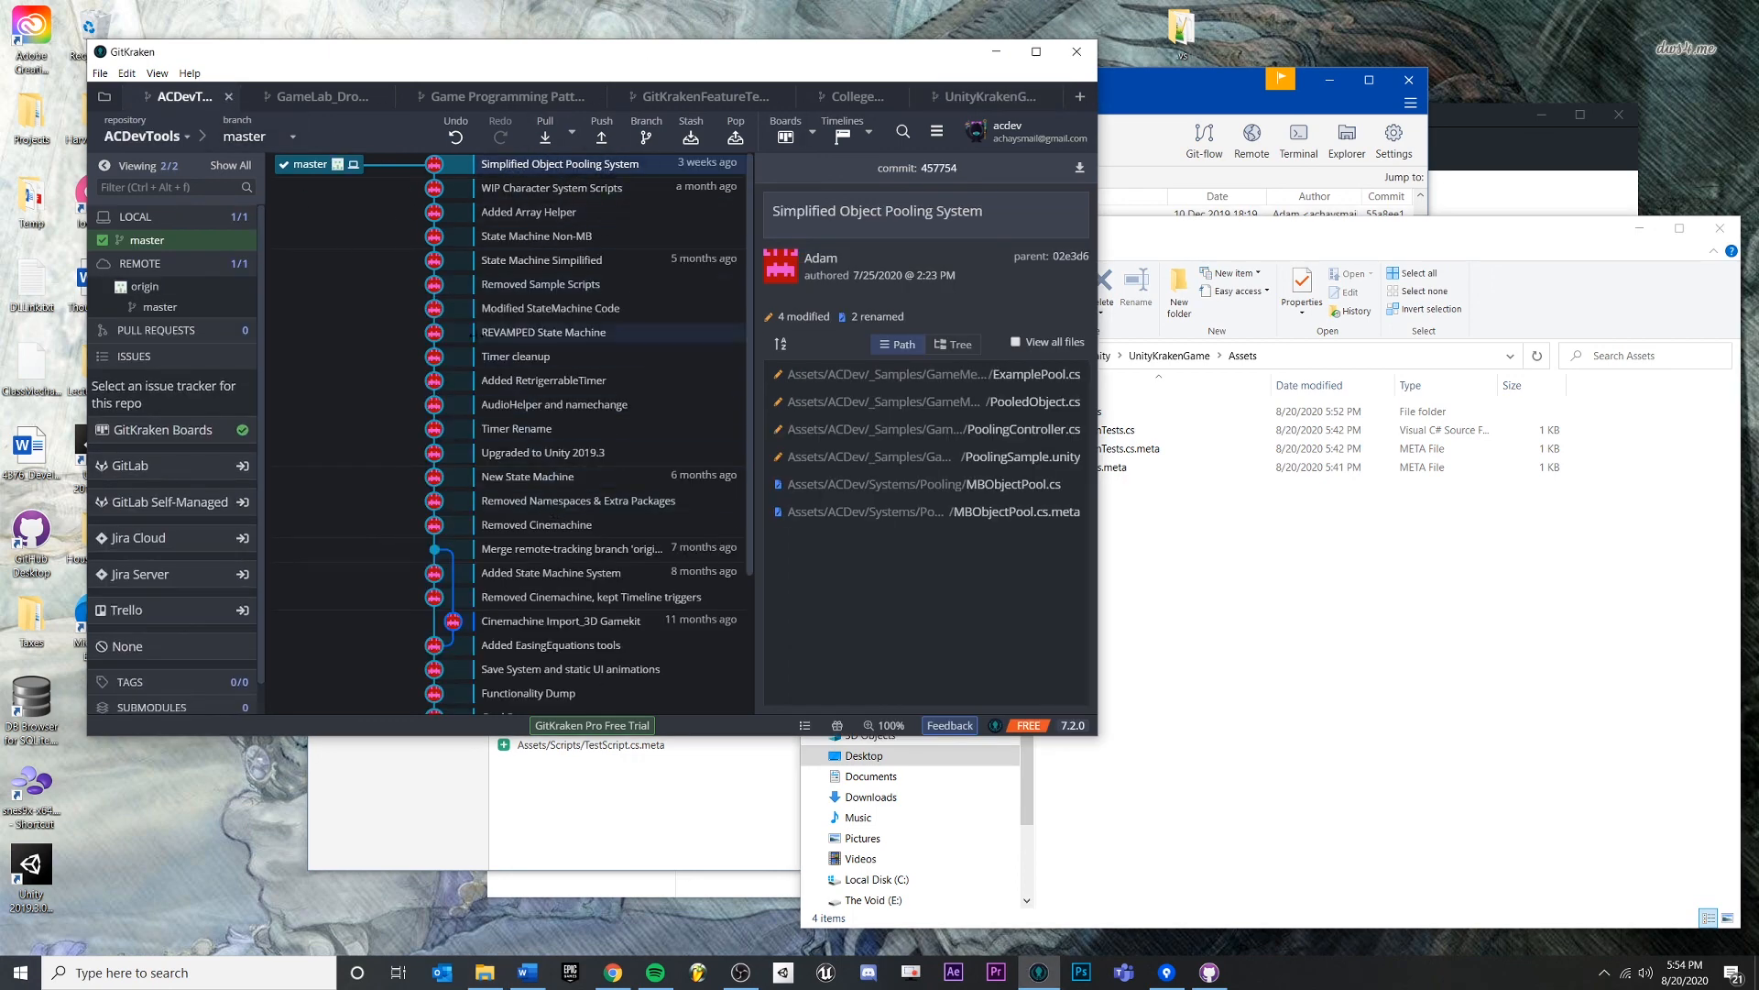
left_click(986, 97)
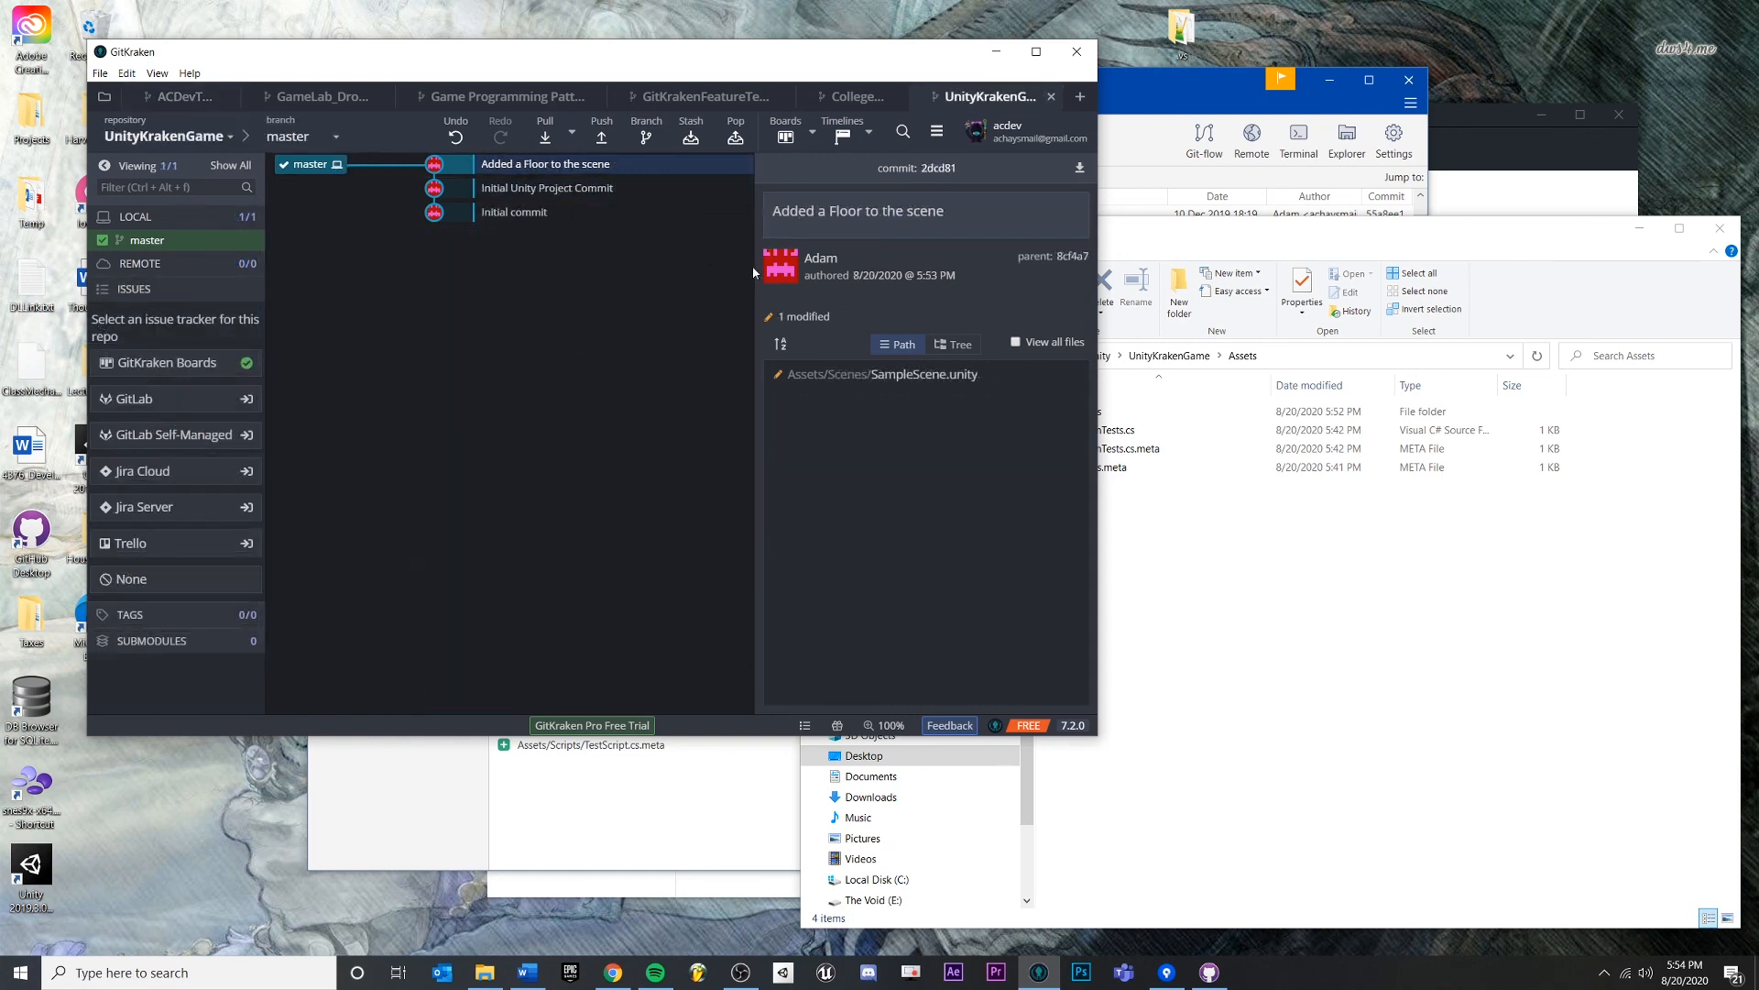